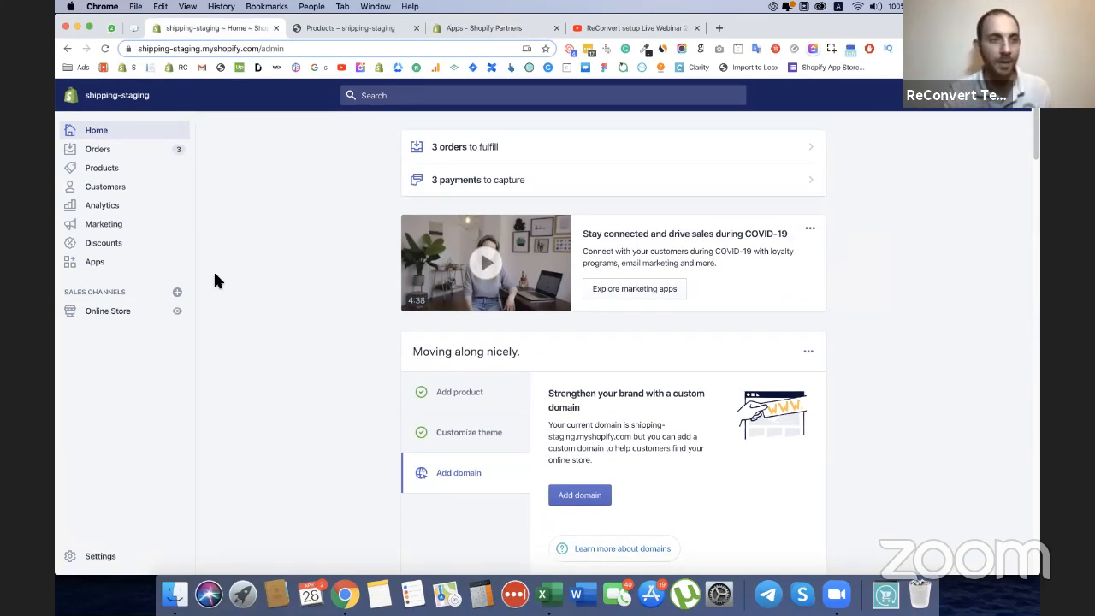
Go to the Shopify App Store from the store's apps page, search for reconvert and open the ReConvert Upsell & Cross Sell listing.
click(127, 258)
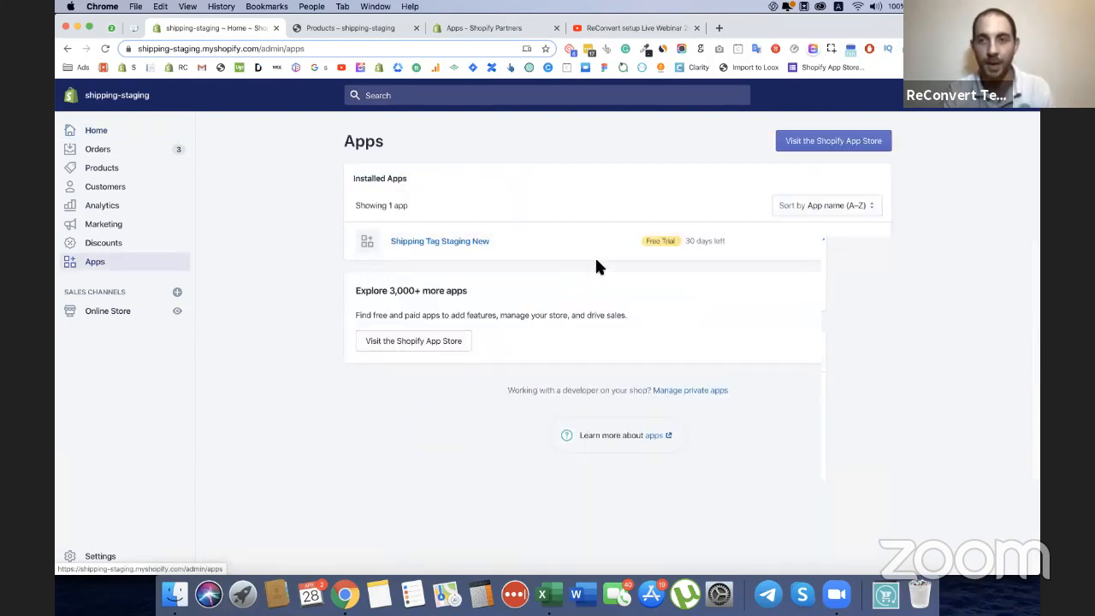
click(829, 144)
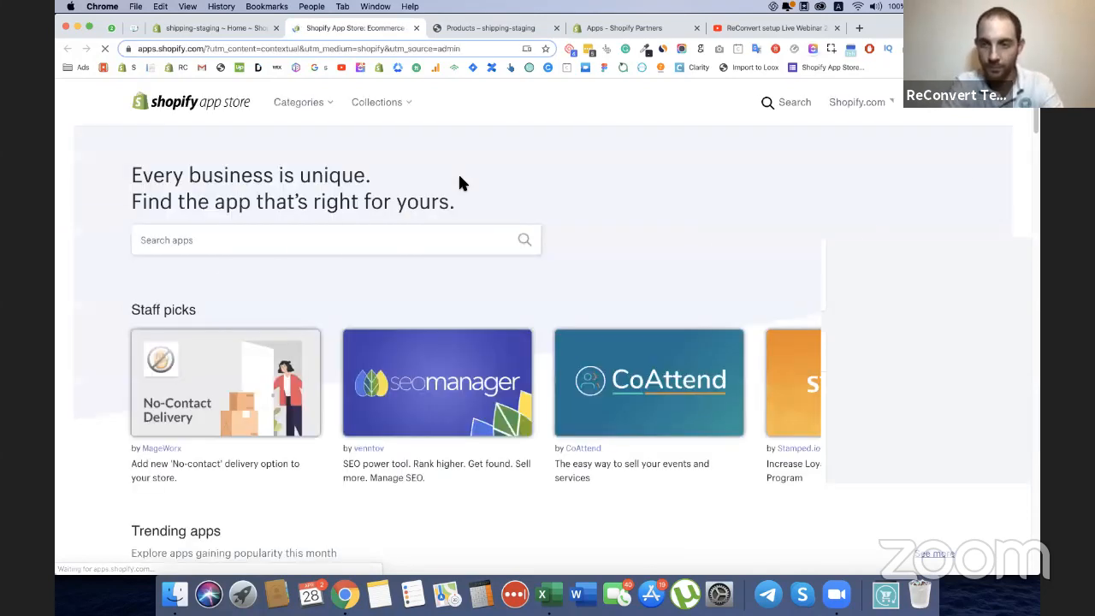
click(387, 266)
text(recon)
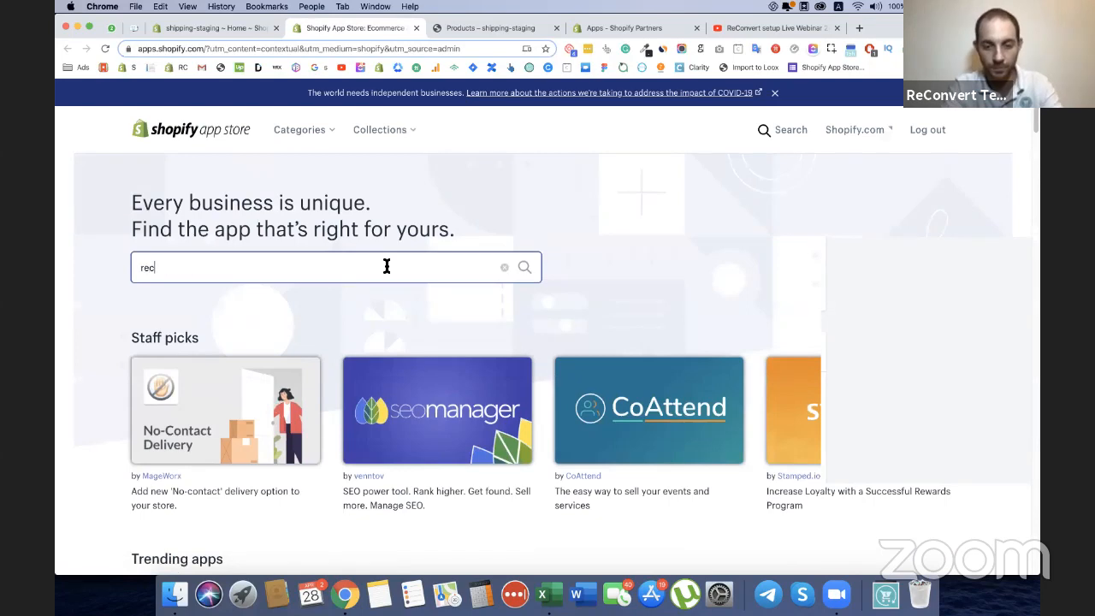
text(vert)
key(Return)
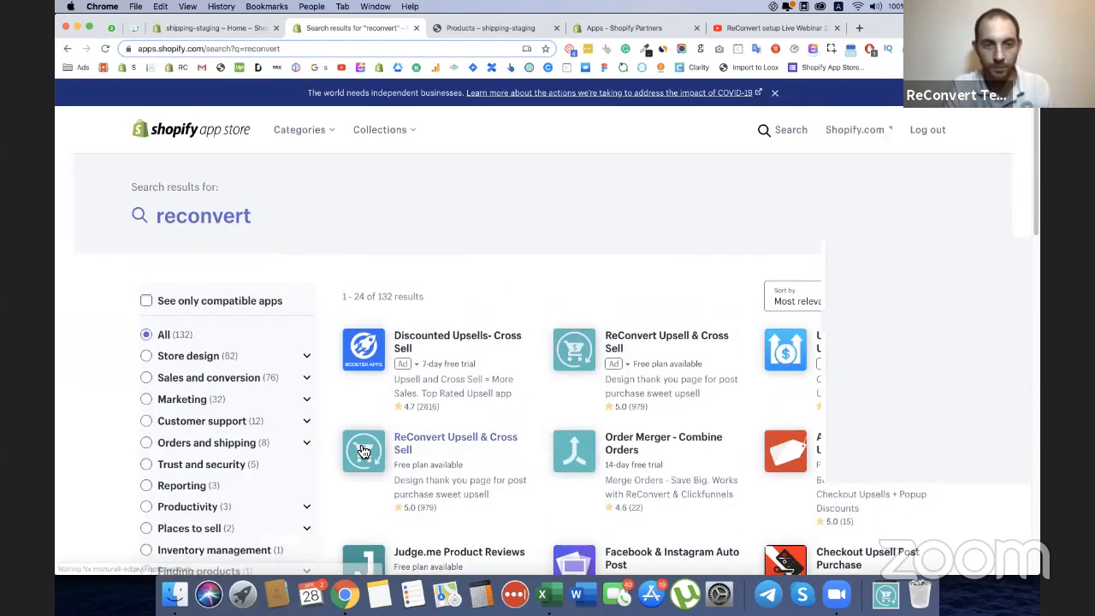
click(363, 450)
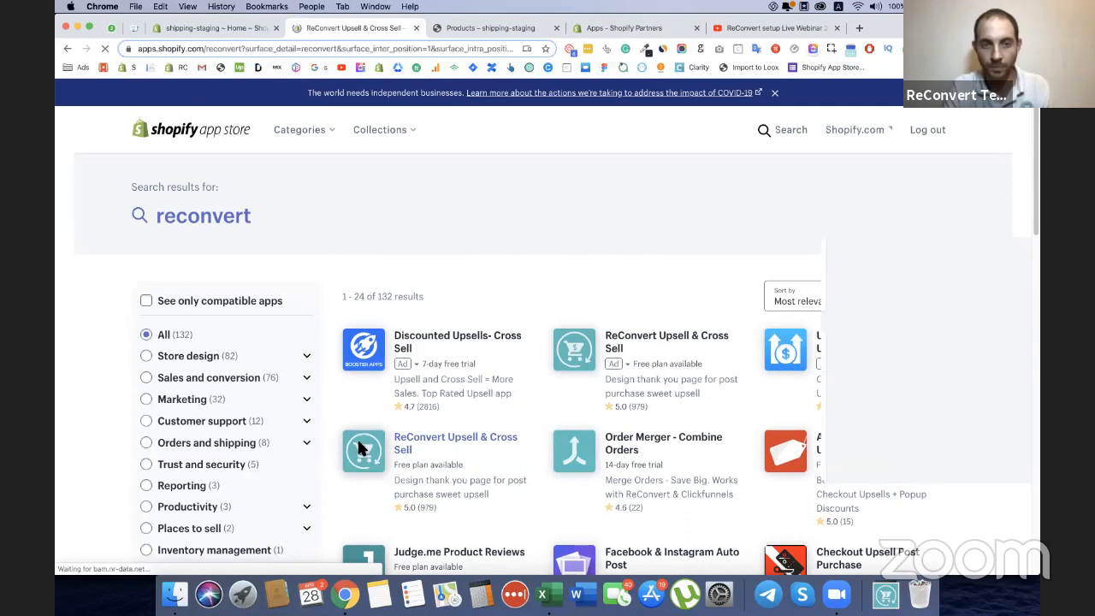
Install the ReConvert post purchase upsell app on the store and approve its charges.
click(299, 407)
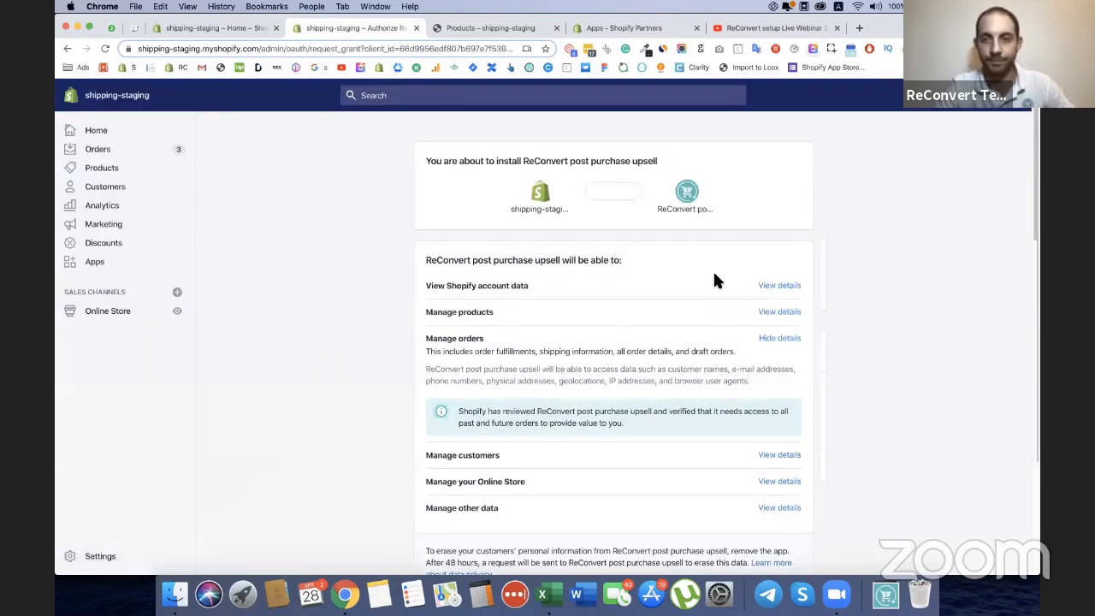
scroll(738, 402, down, 3)
click(780, 470)
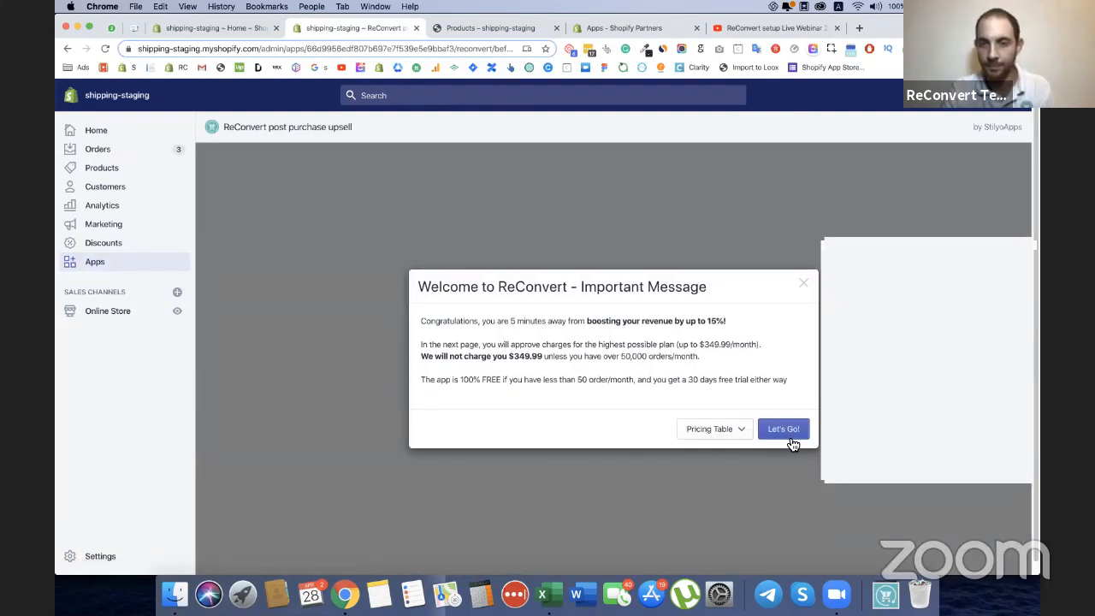
click(789, 438)
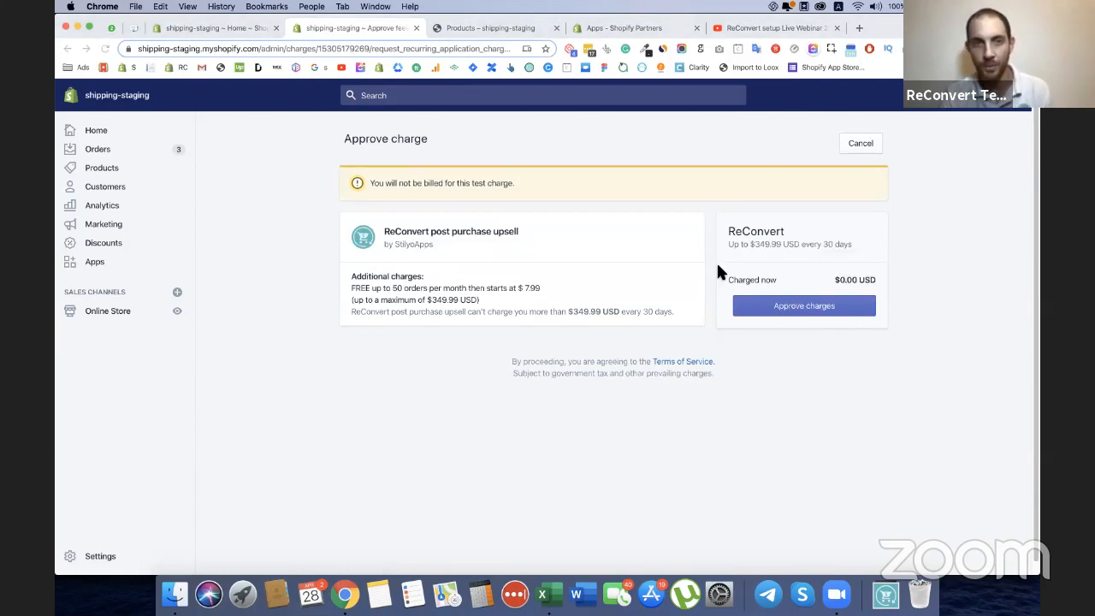
click(770, 310)
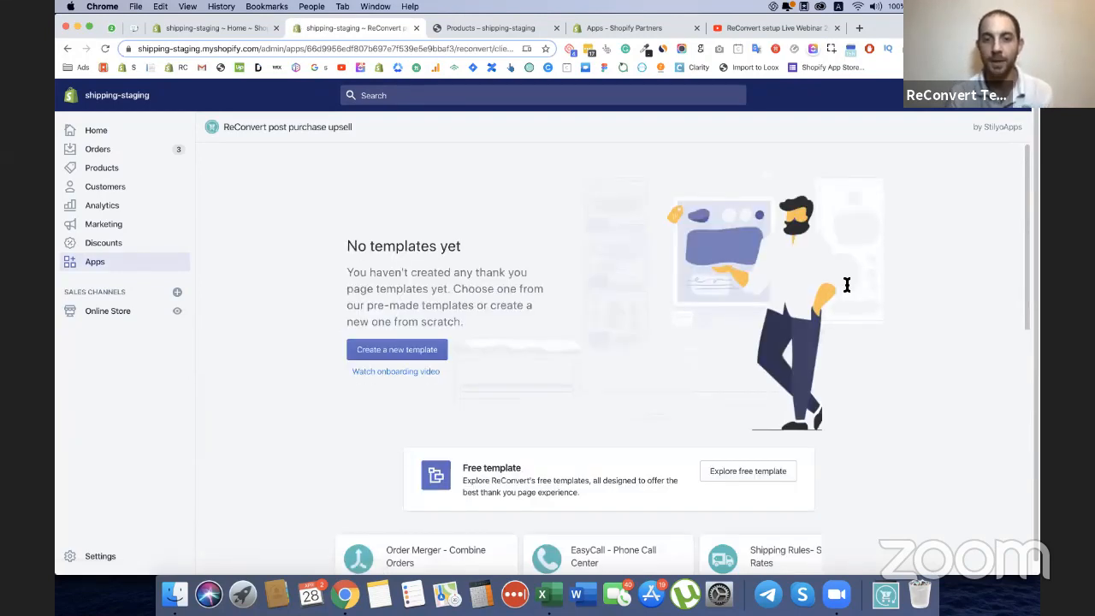
Examine the free Conversion Monster template's preview and description, and briefly view the onboarding video.
scroll(731, 298, down, 3)
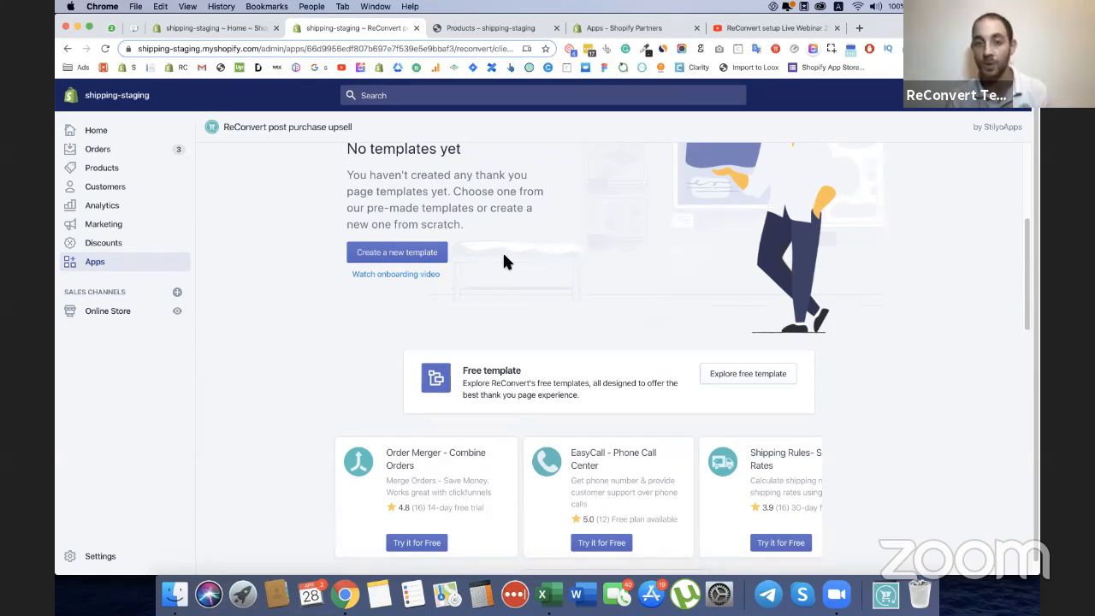
scroll(500, 294, up, 2)
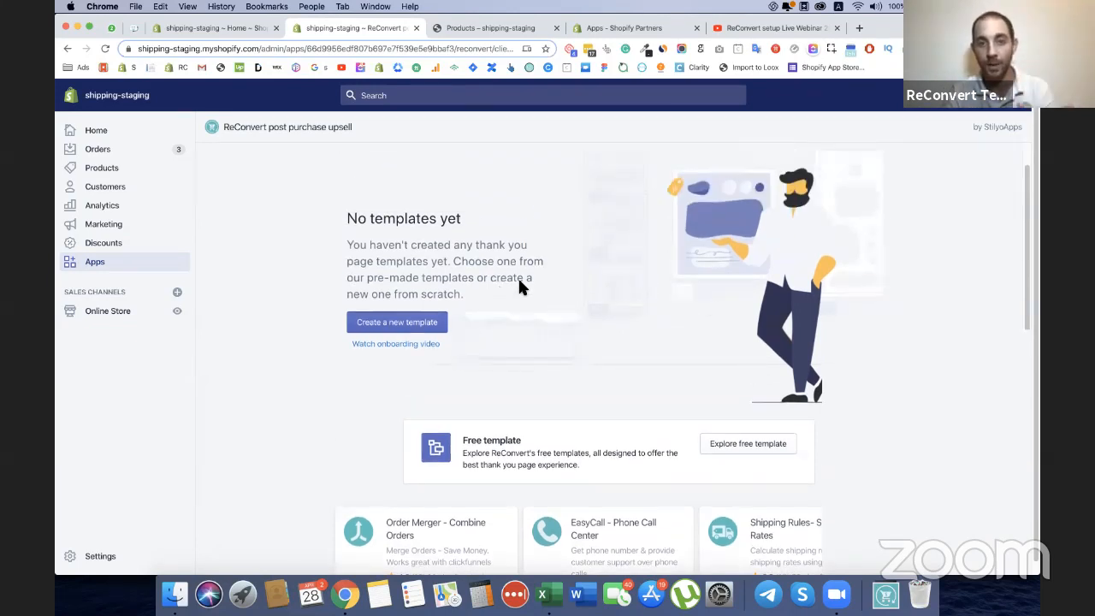
scroll(610, 276, down, 2)
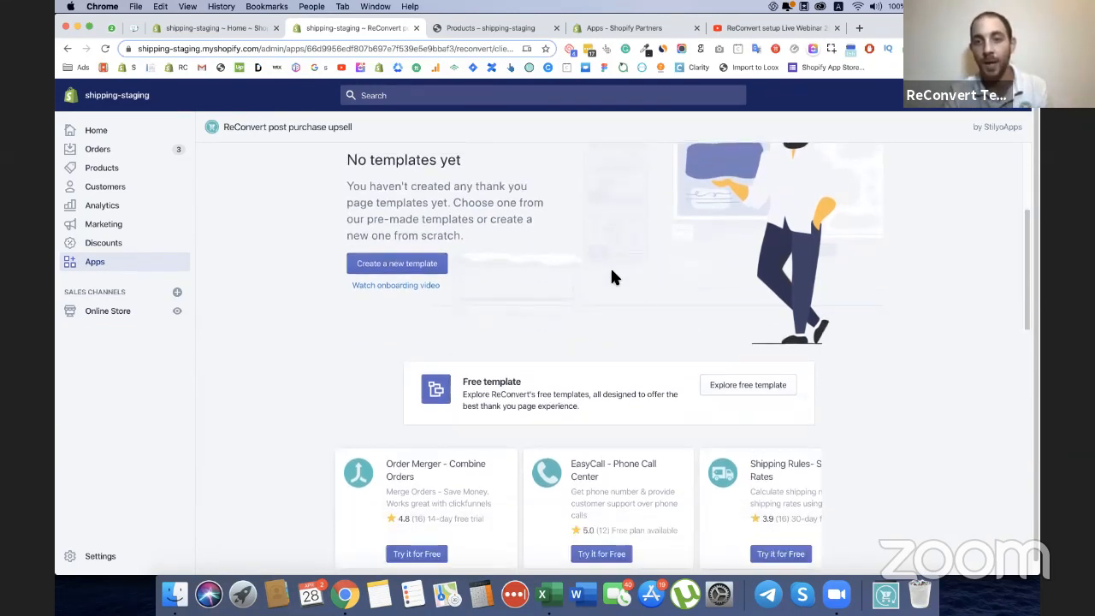
click(741, 385)
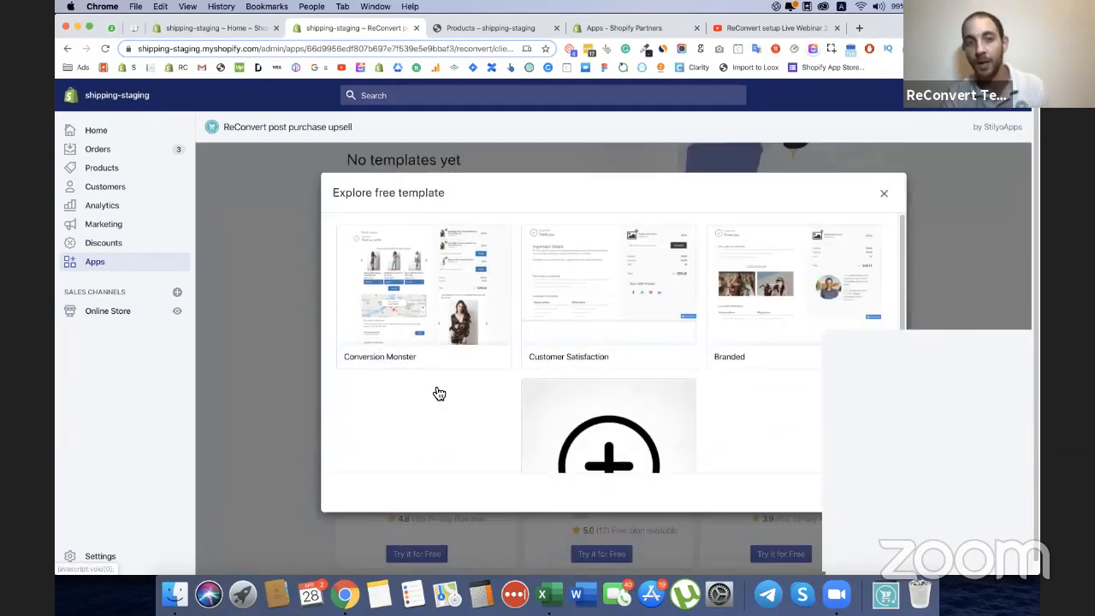
click(390, 317)
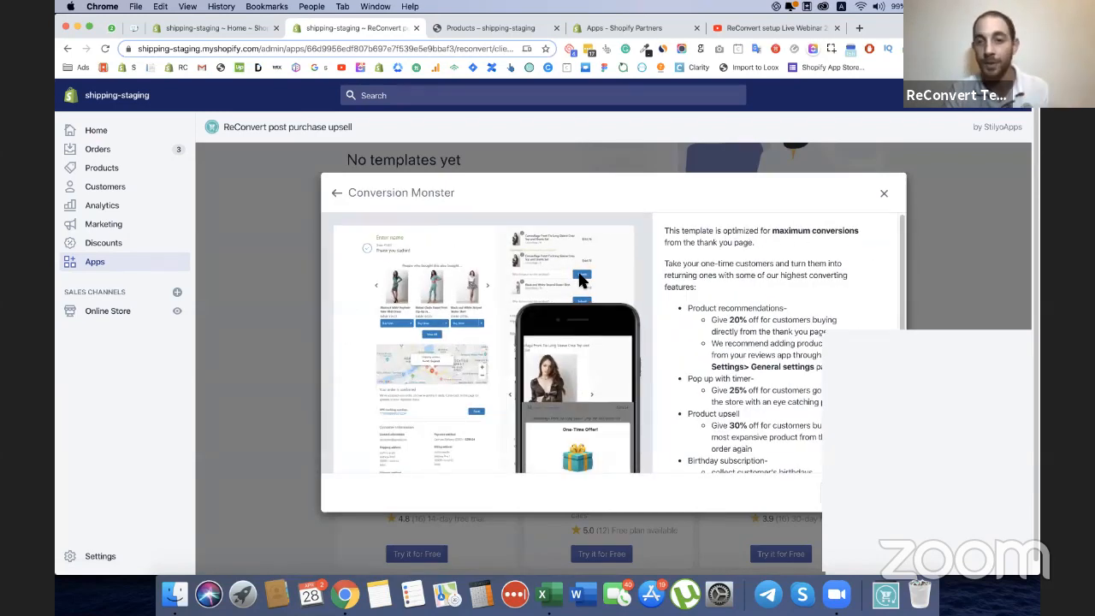
scroll(746, 291, down, 1)
scroll(746, 291, down, 1)
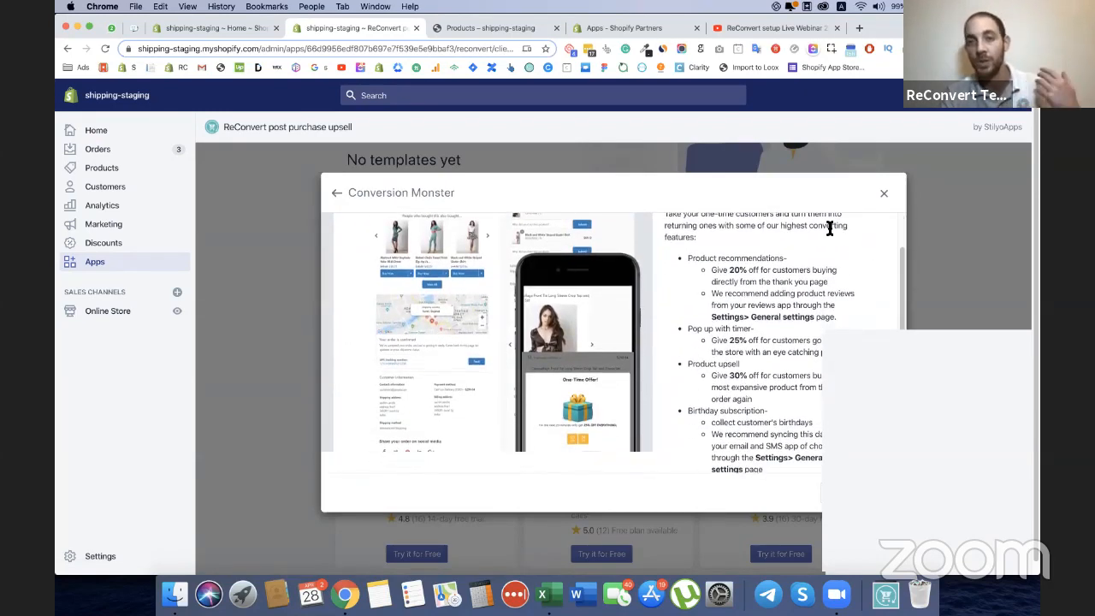
click(887, 198)
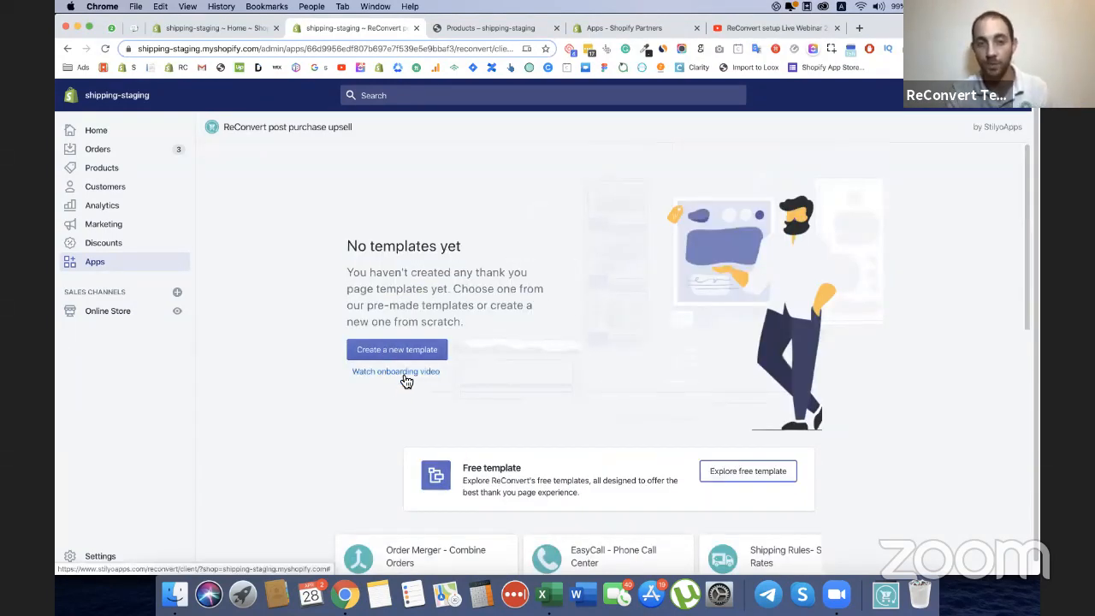
click(399, 374)
click(859, 181)
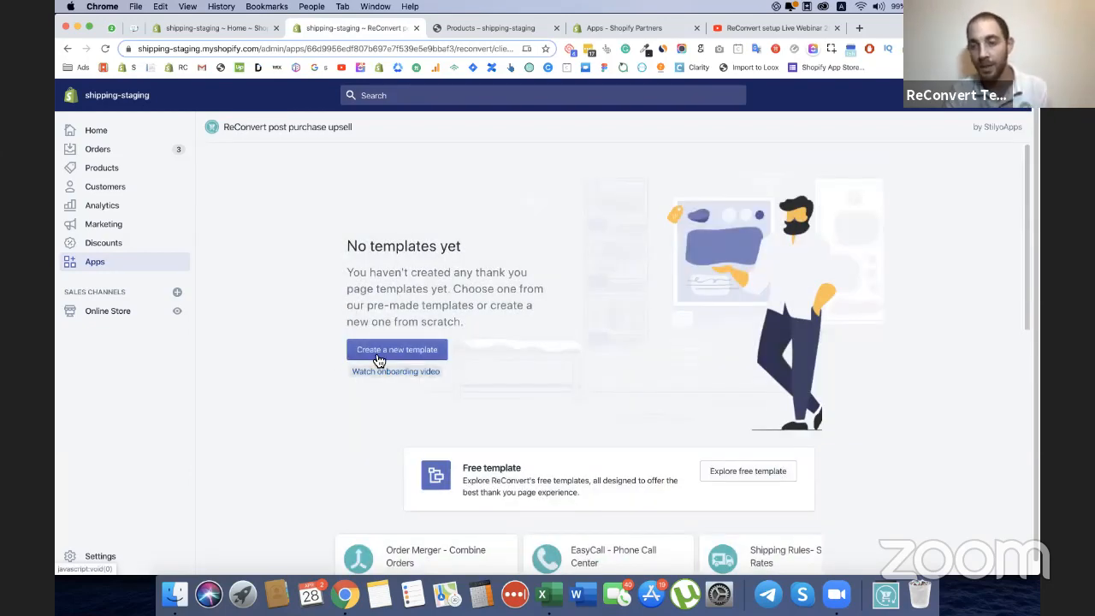
Create a new thank you page template and name it Webinar demo template.
click(377, 355)
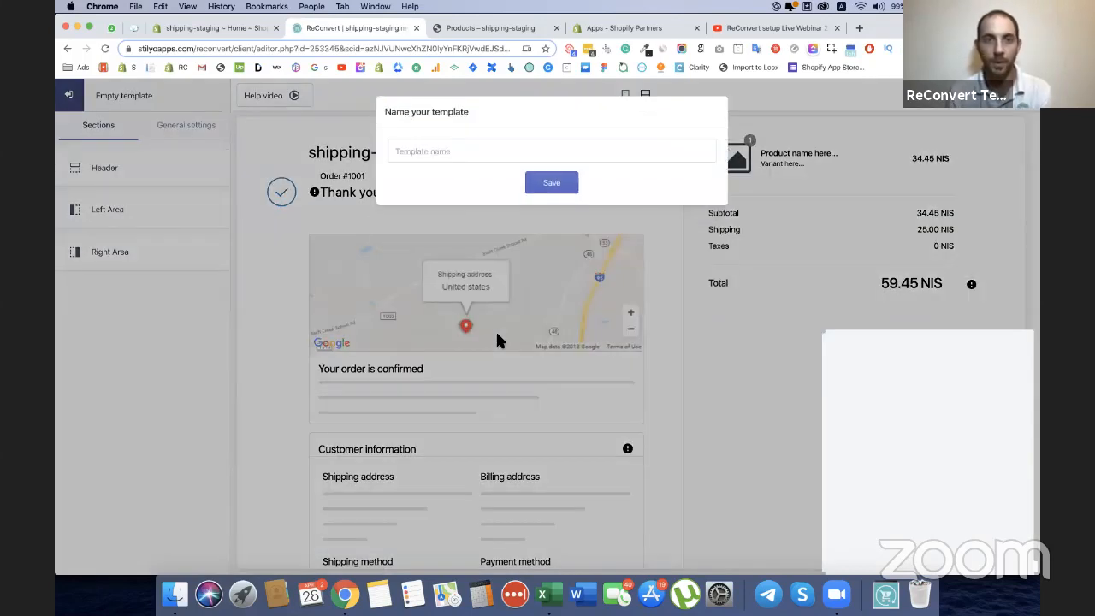
click(476, 154)
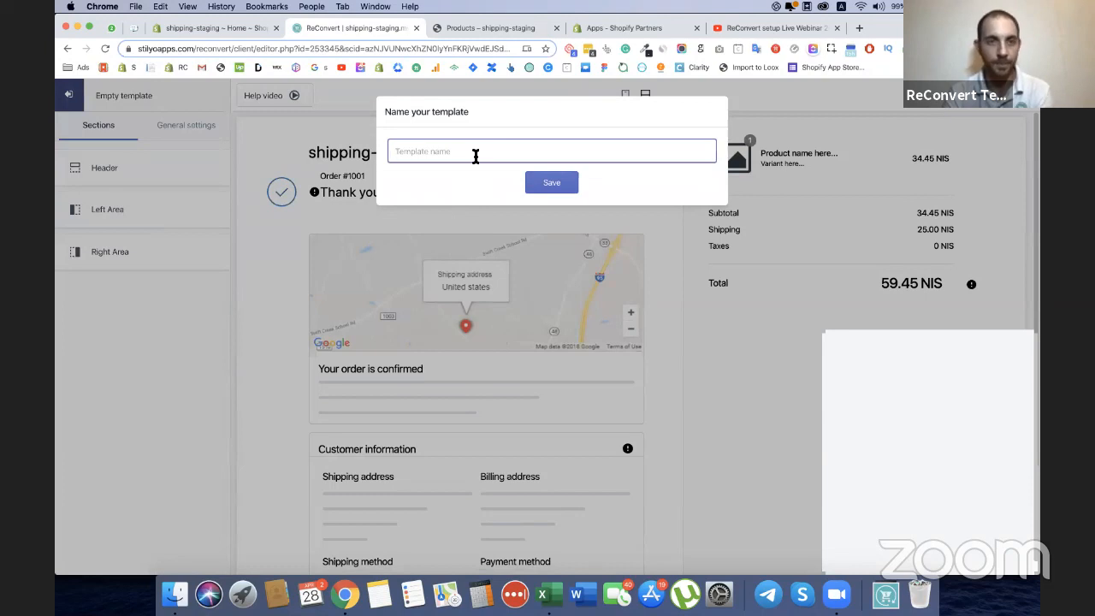
text(Demo)
key(super+a)
text(Webinar demo template)
click(564, 187)
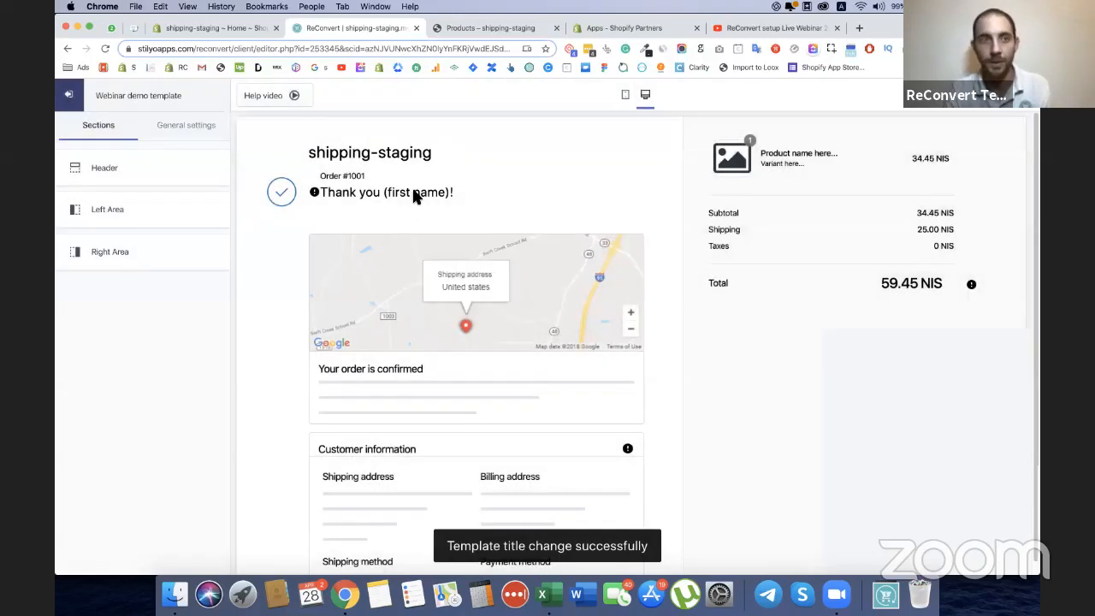
click(173, 100)
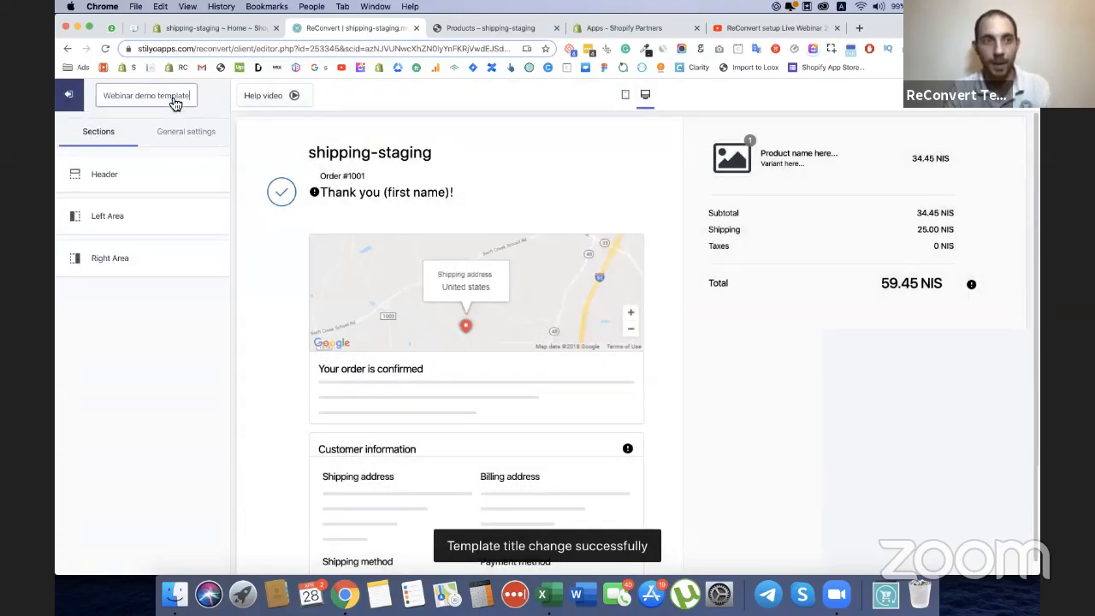
click(251, 142)
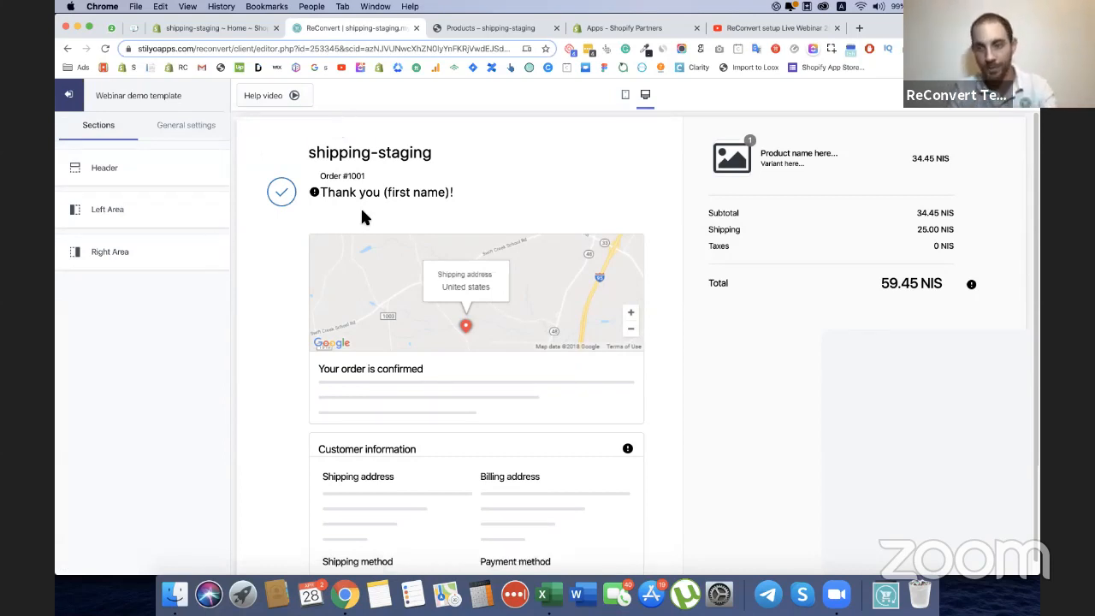
View the Page Builder help video information and close it.
click(293, 96)
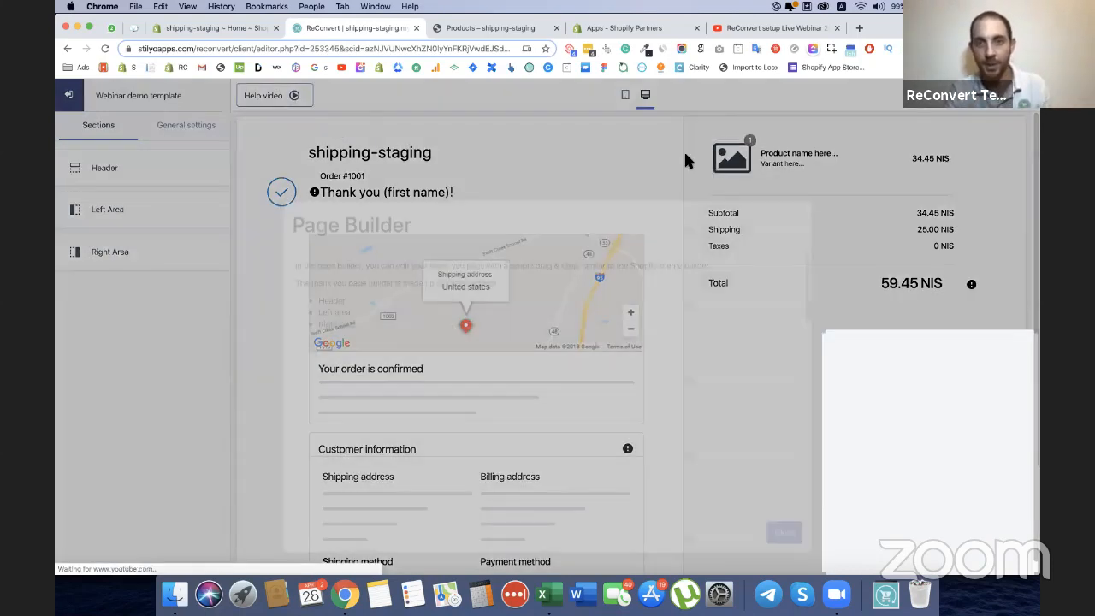
scroll(642, 215, down, 5)
scroll(787, 111, up, 5)
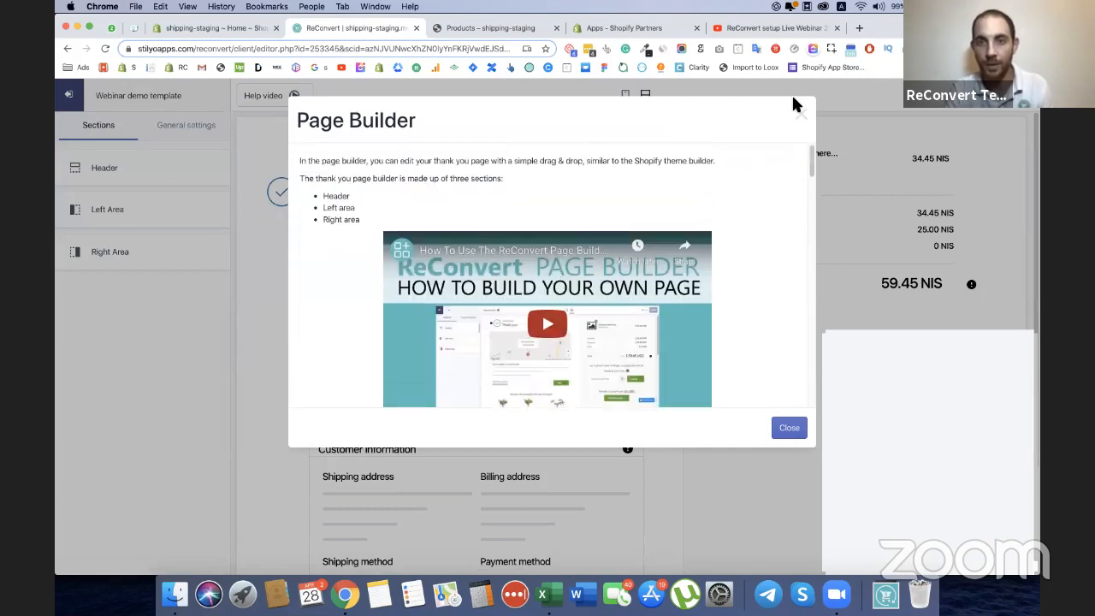
click(800, 116)
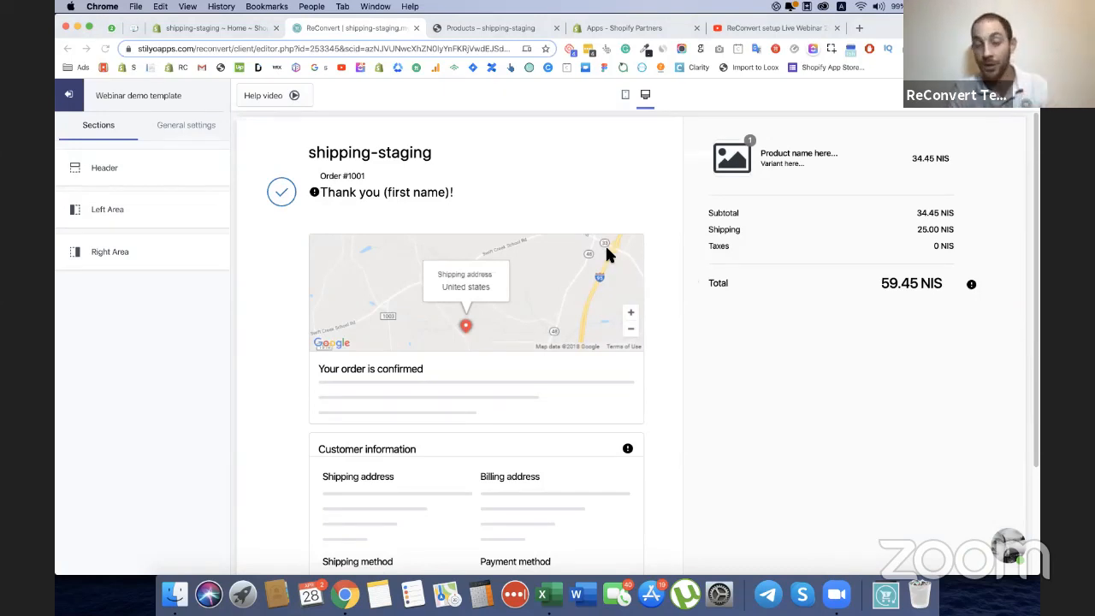
Examine the default thank you page layout from header to footer, and check the template's general settings.
scroll(814, 354, down, 4)
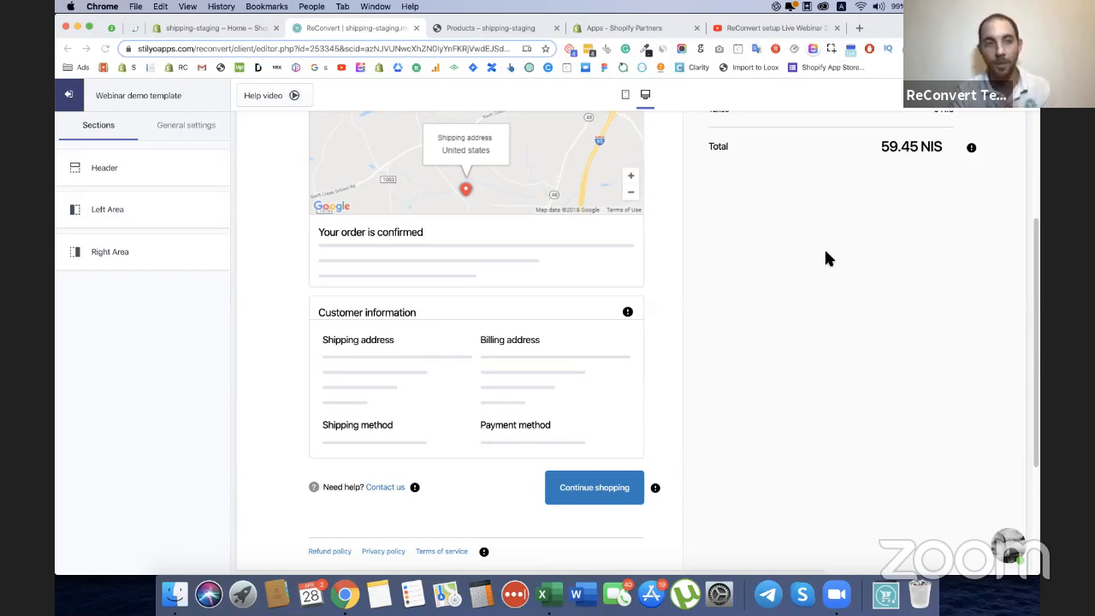
scroll(459, 215, up, 3)
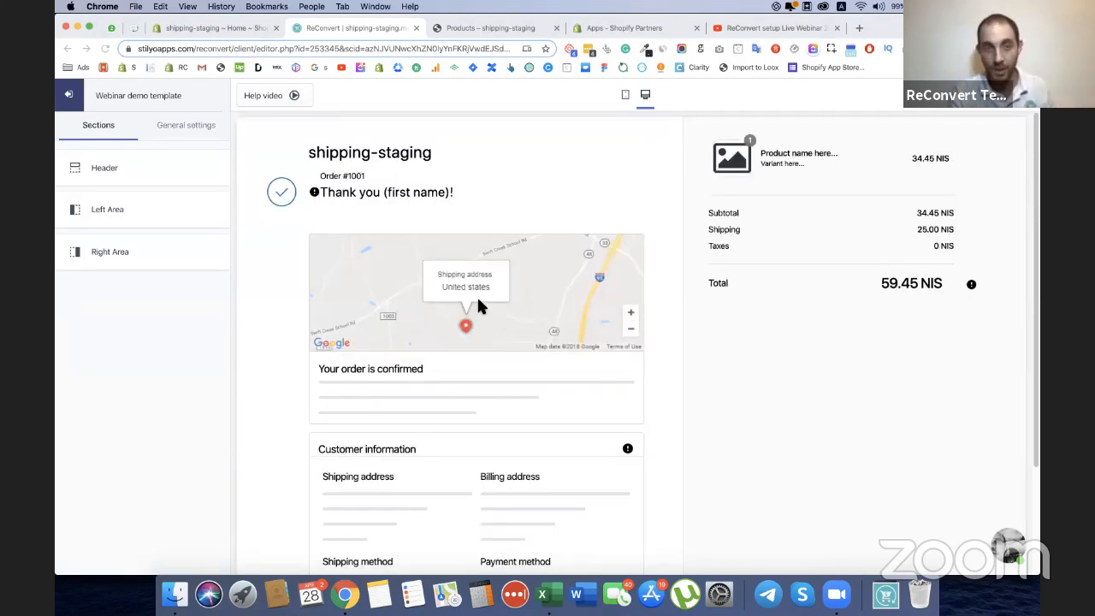
scroll(461, 331, down, 3)
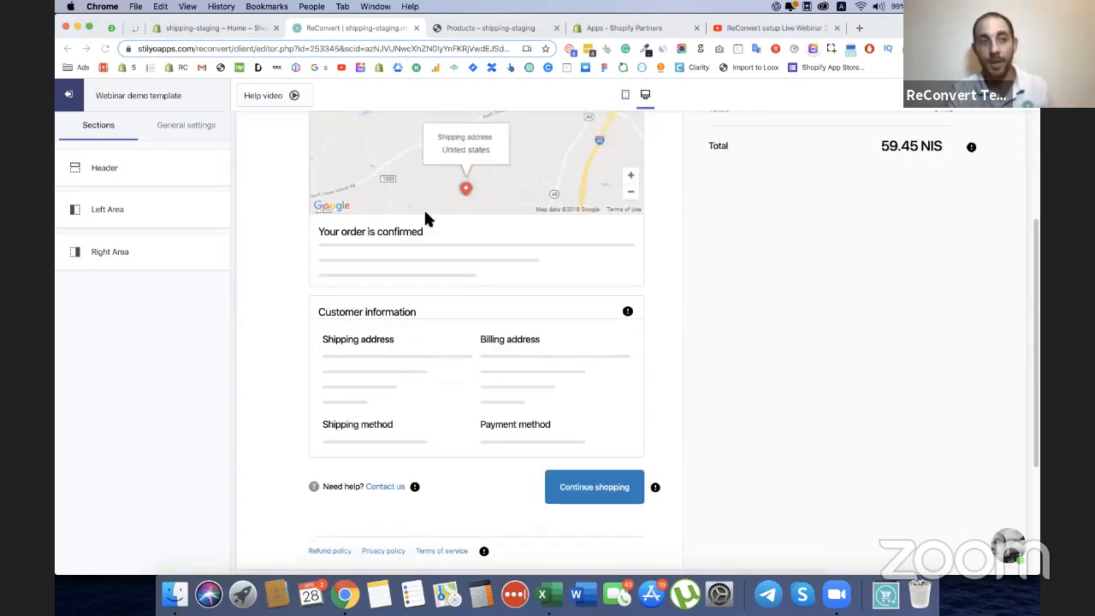
scroll(425, 216, up, 1)
scroll(425, 214, up, 2)
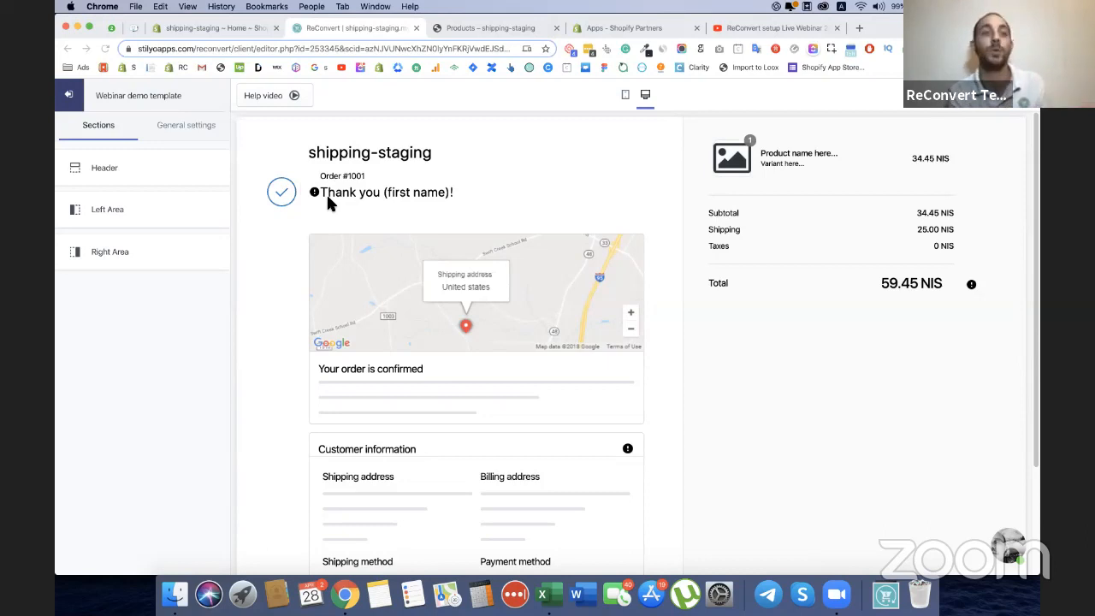
click(182, 125)
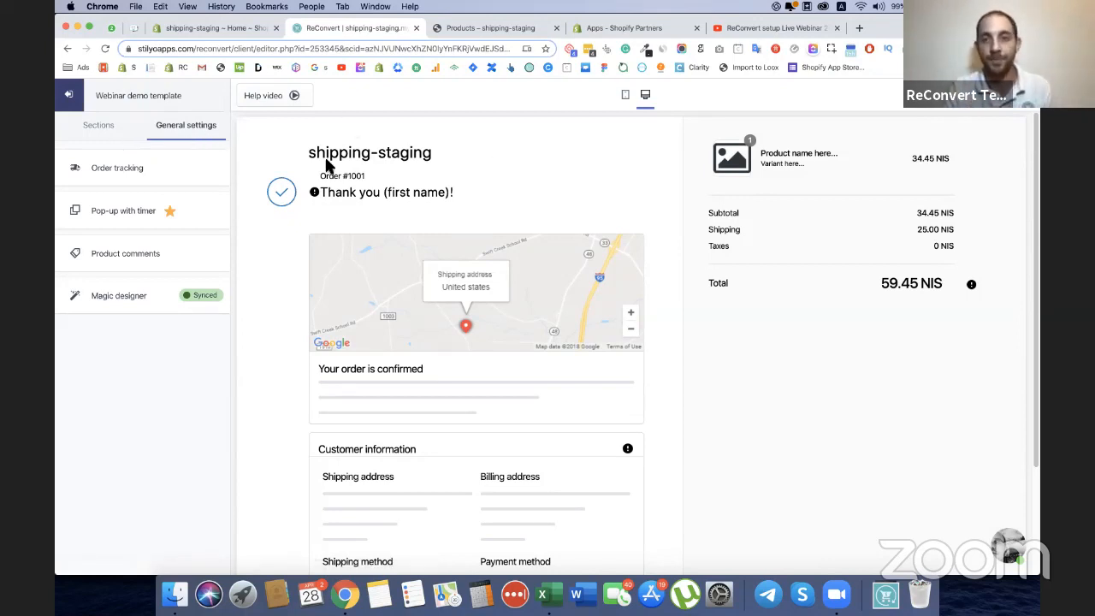
click(100, 130)
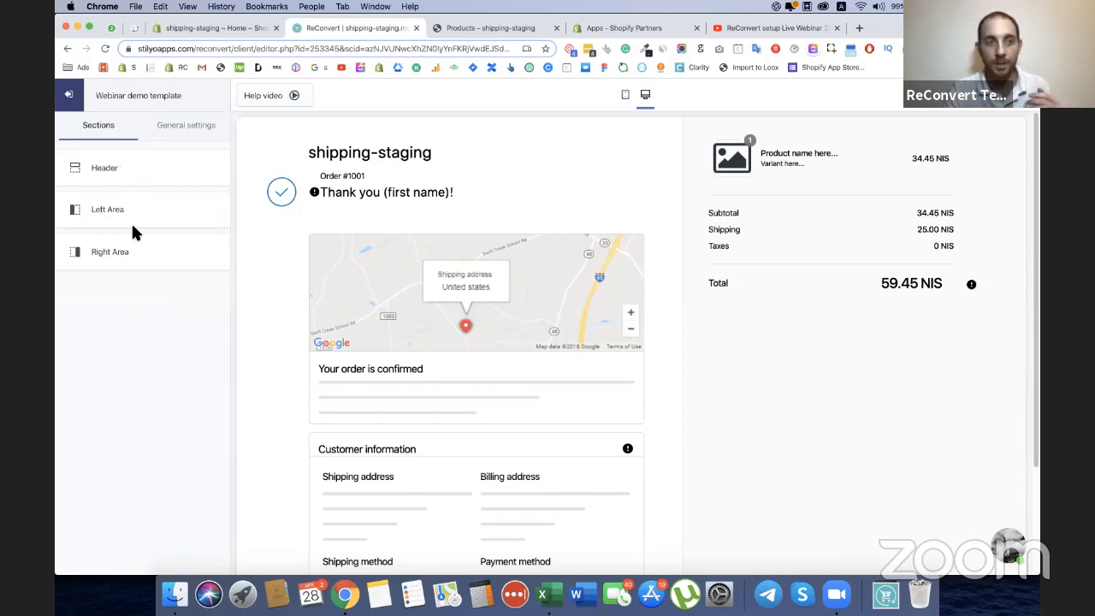
Add a Product upsell section to the Right Area and check how it appears in the page preview.
click(164, 265)
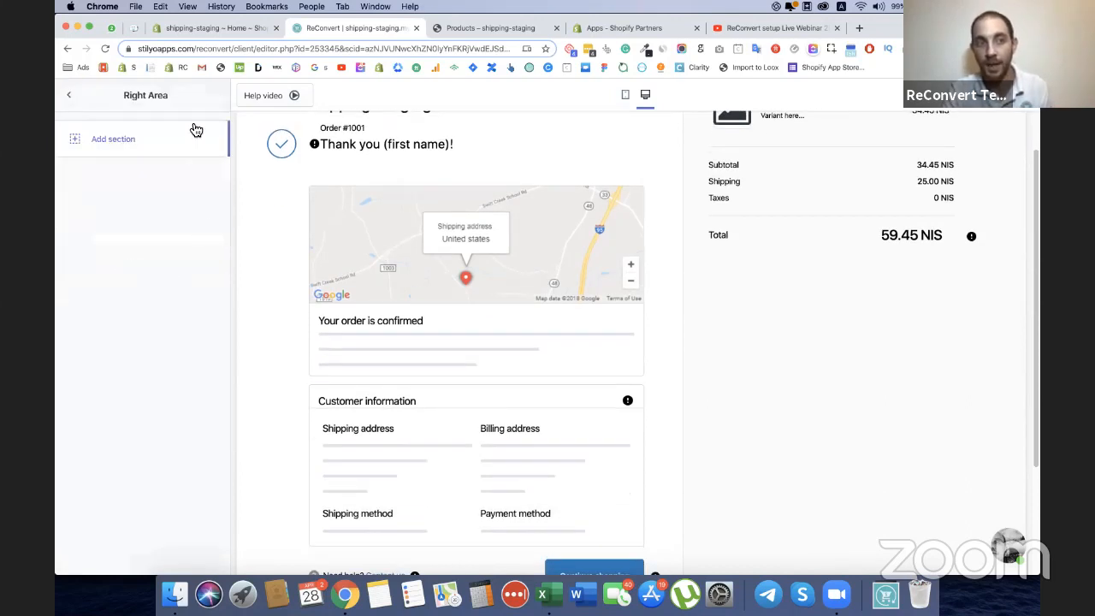
click(125, 151)
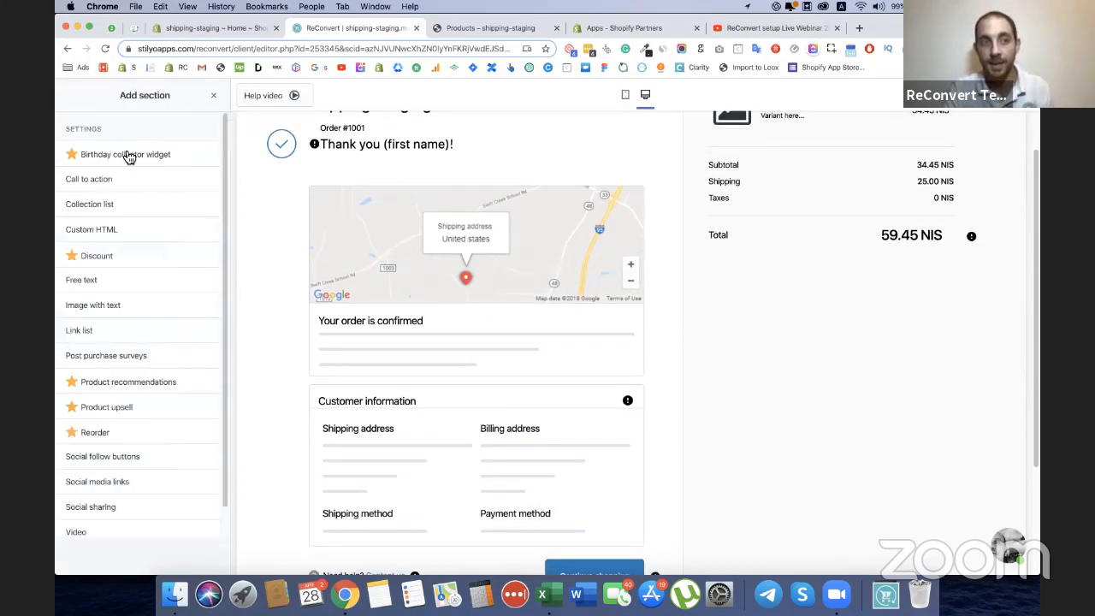
scroll(128, 158, down, 1)
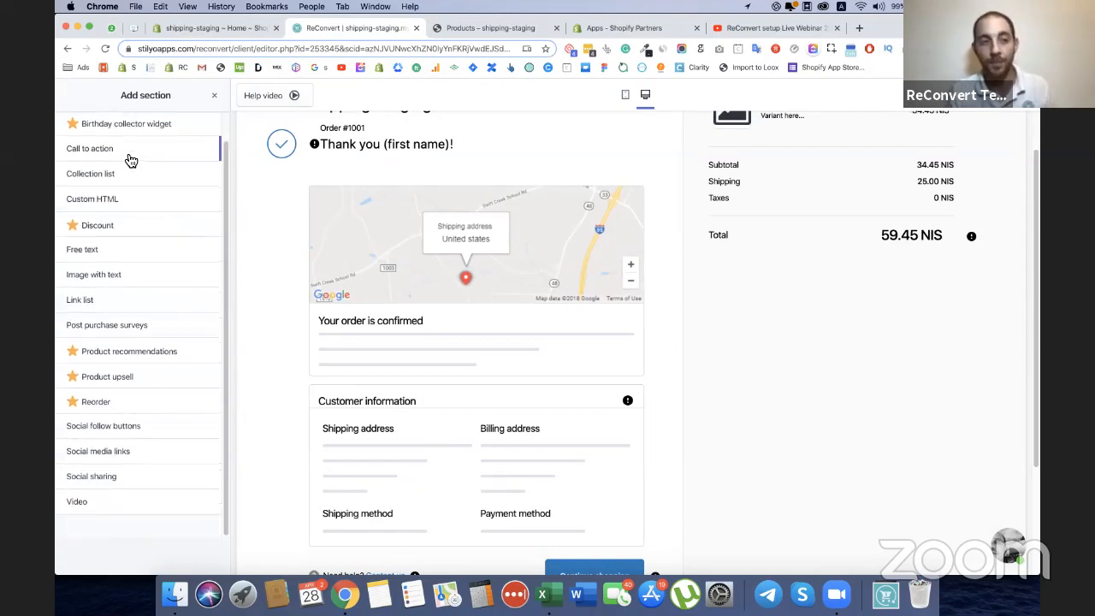
scroll(143, 267, up, 1)
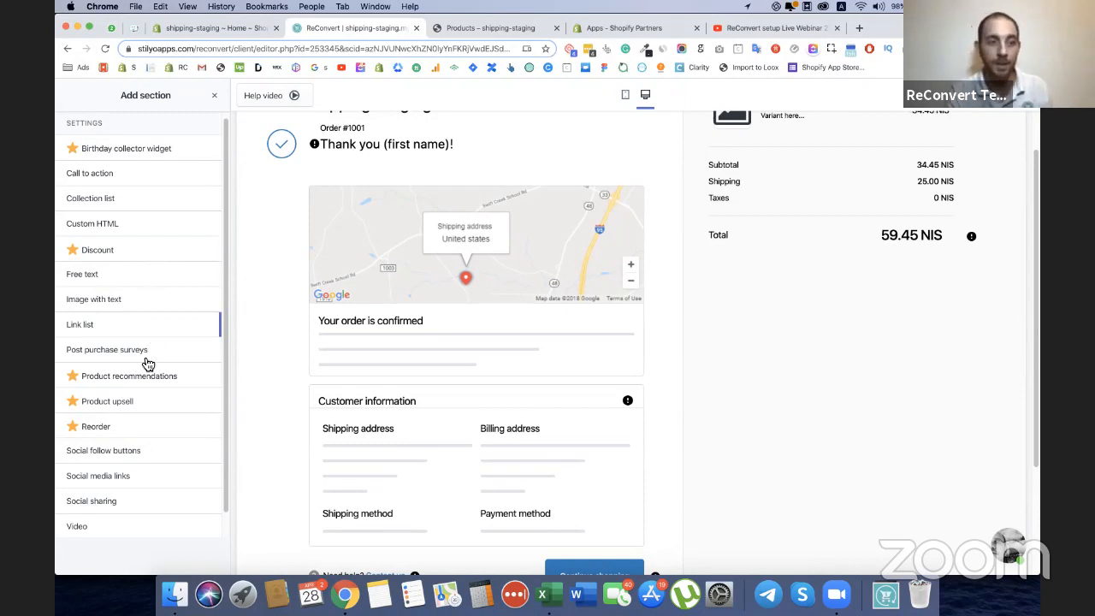
click(79, 403)
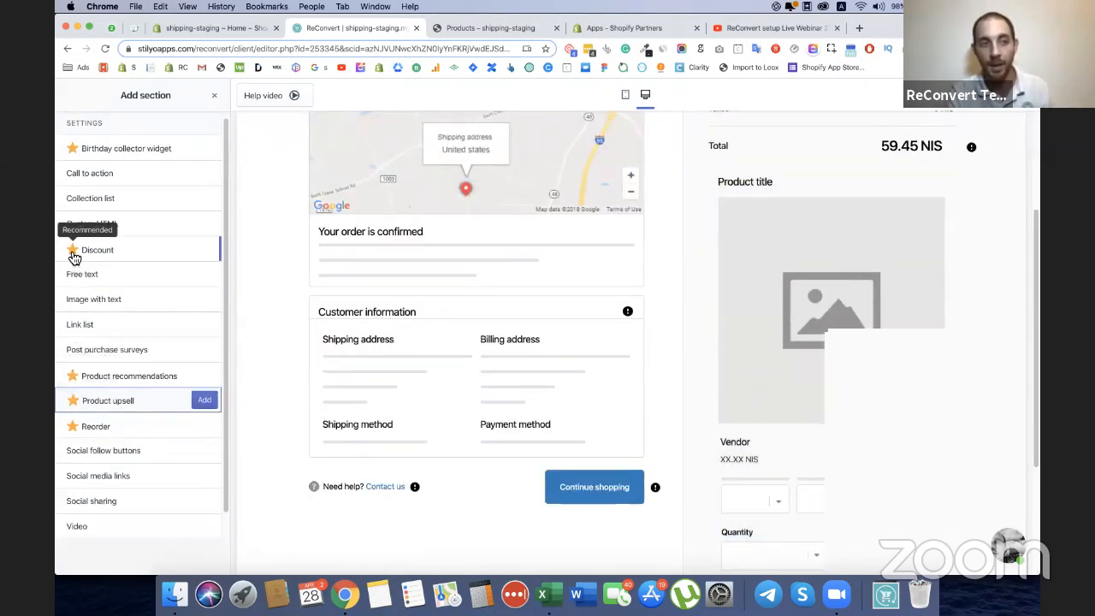
click(201, 405)
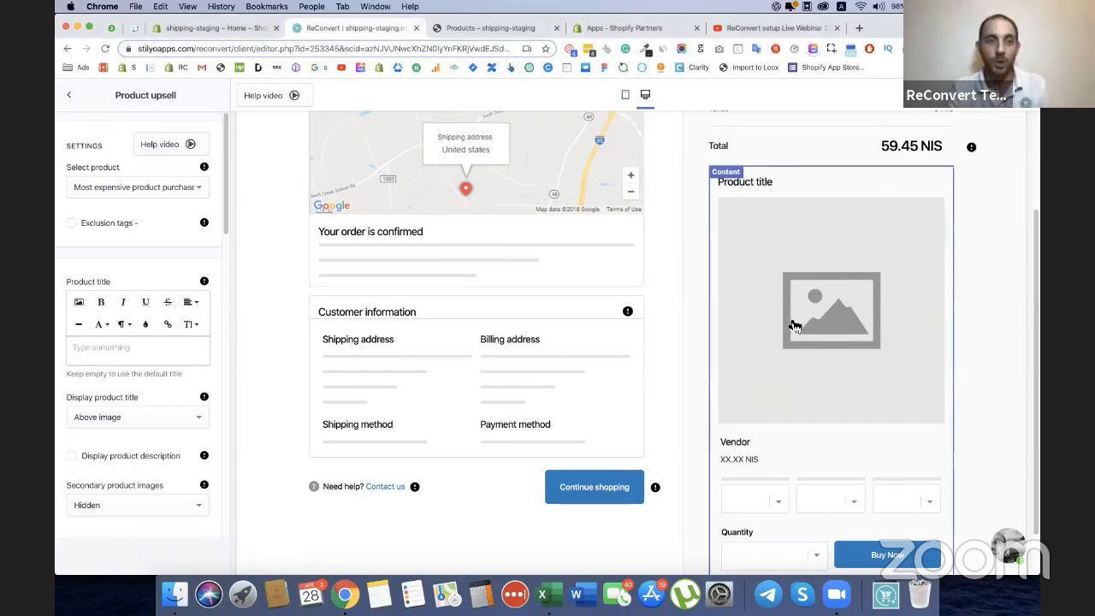
scroll(839, 325, down, 2)
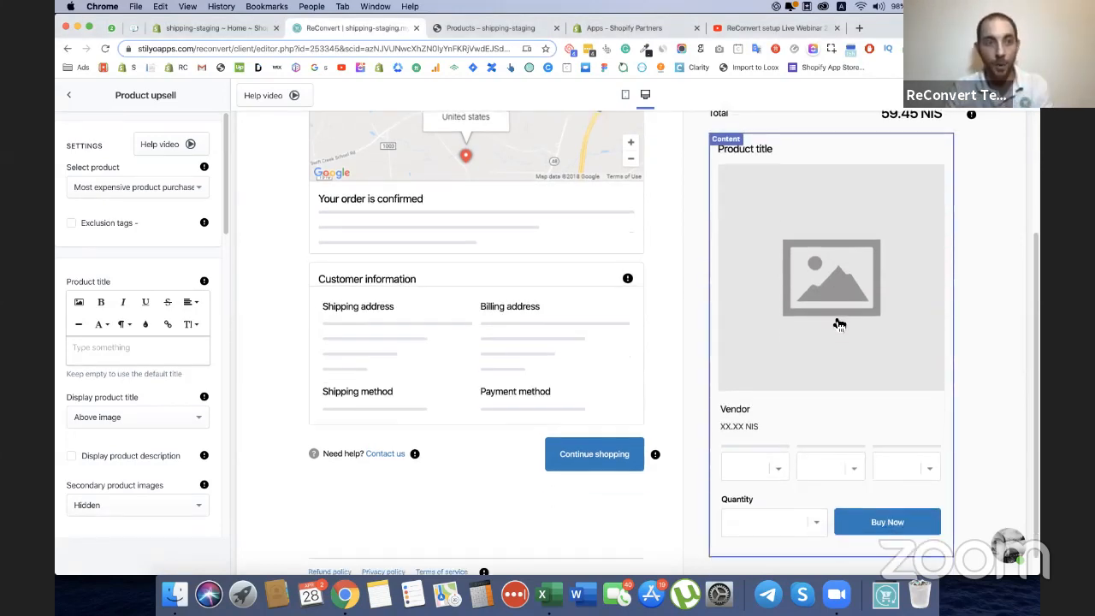
View the Product Upsell help information and close it.
click(153, 146)
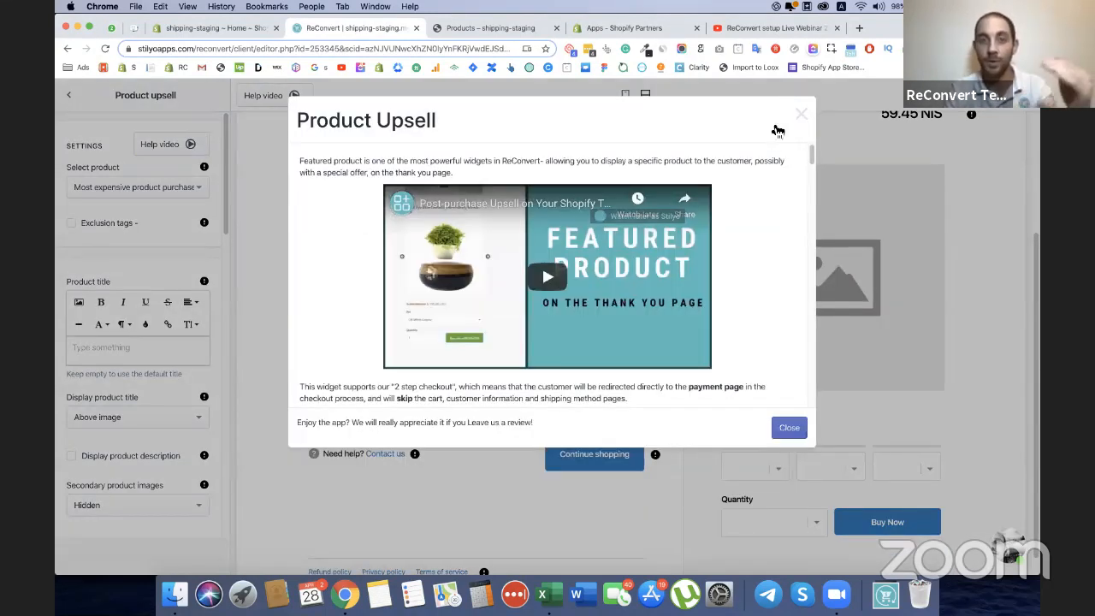
scroll(783, 126, down, 1)
click(800, 117)
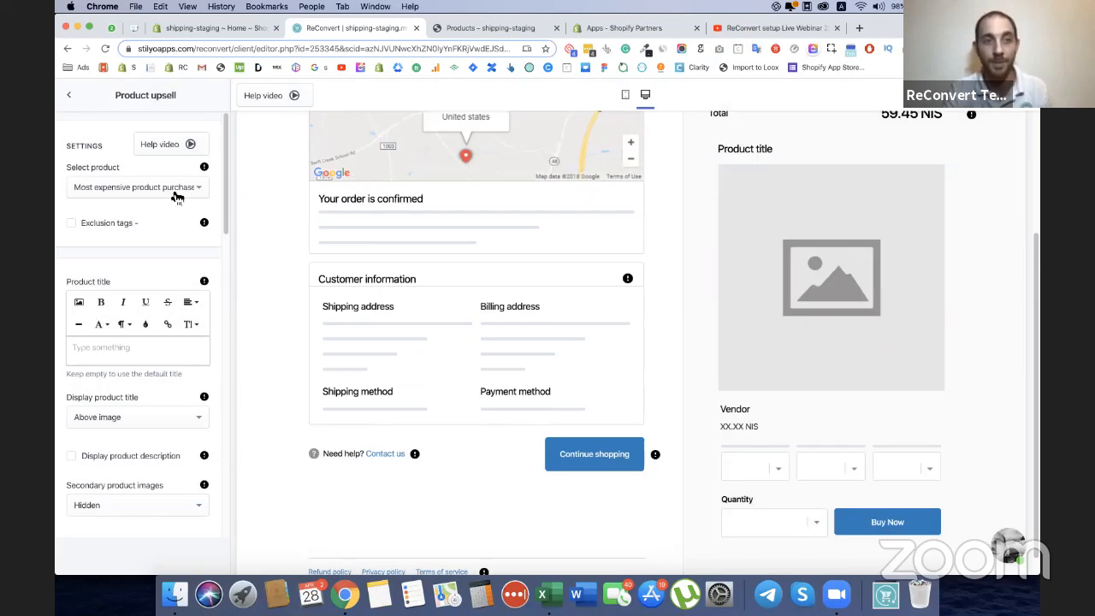
Try featuring the specific product "apple (has Tag : multiple1-0)" in the upsell, and restore the selection to Most expensive product purchased.
click(175, 198)
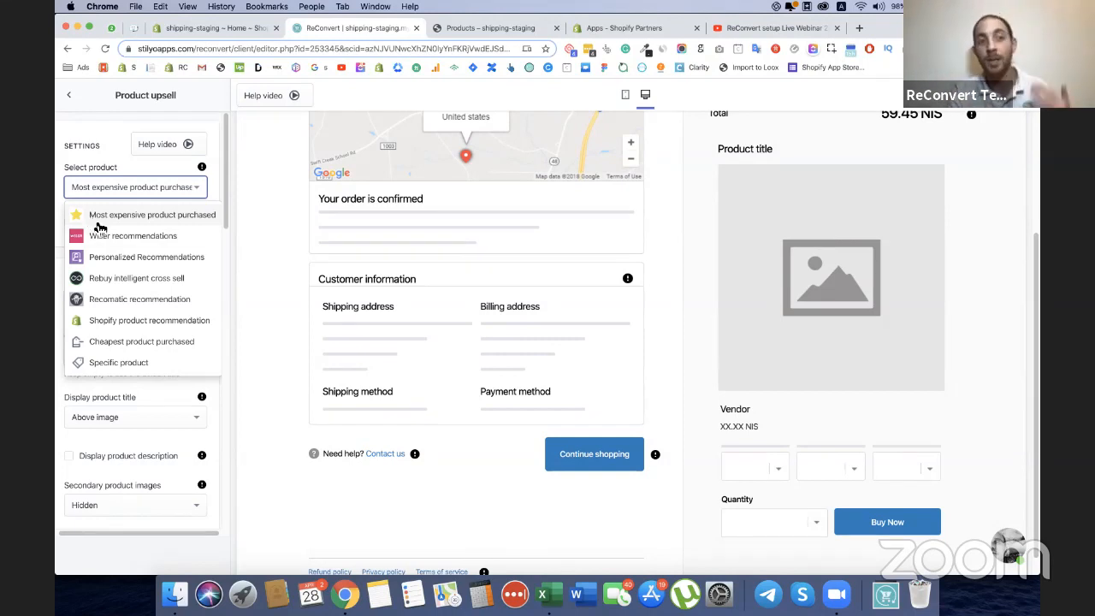
click(126, 362)
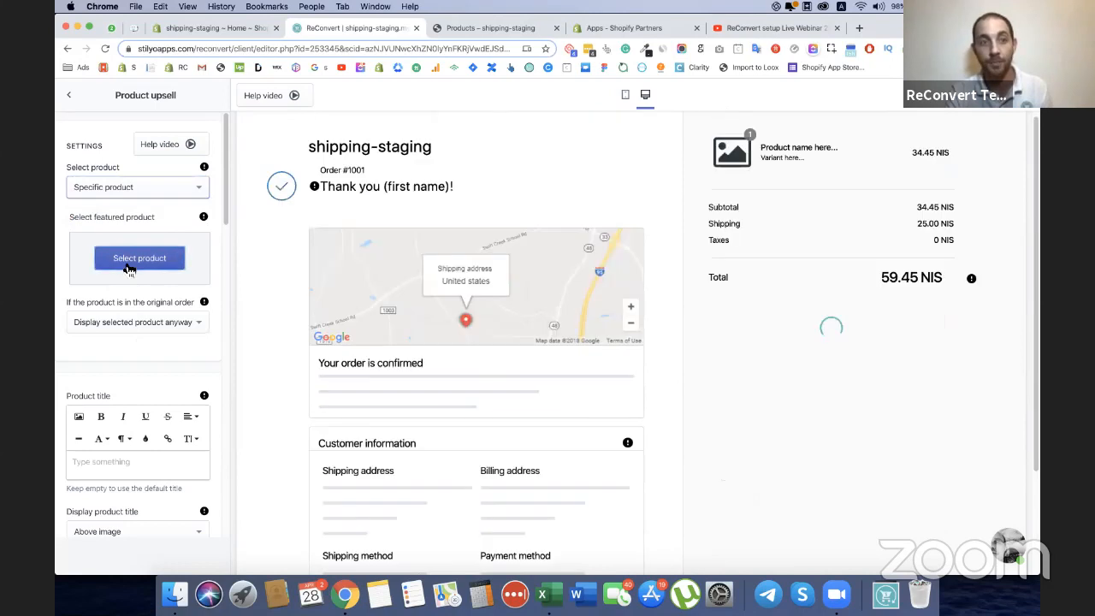
click(129, 266)
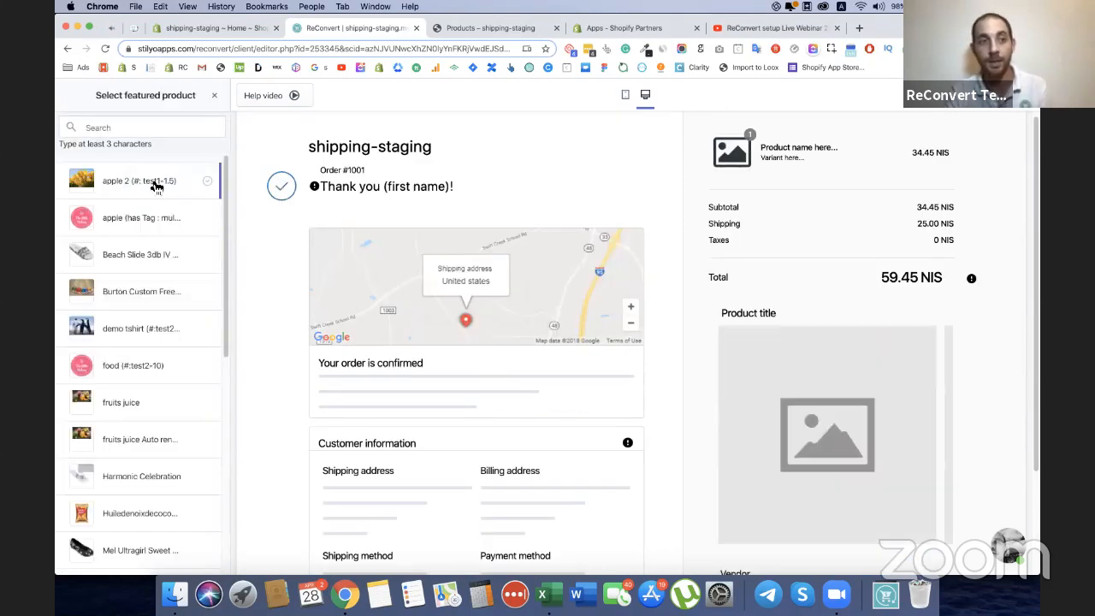
click(212, 220)
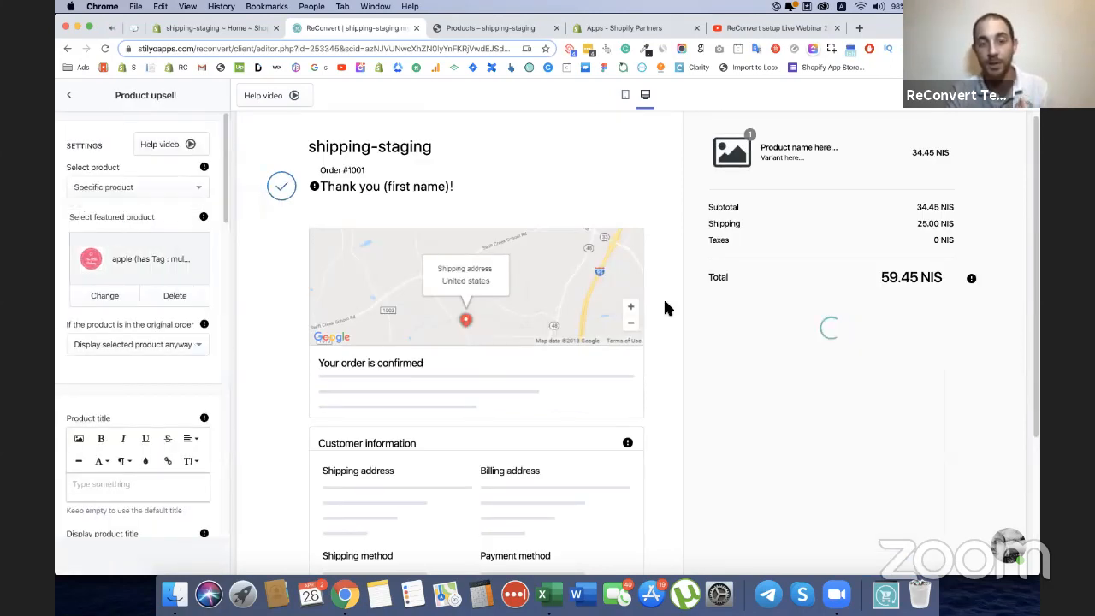
scroll(845, 334, down, 1)
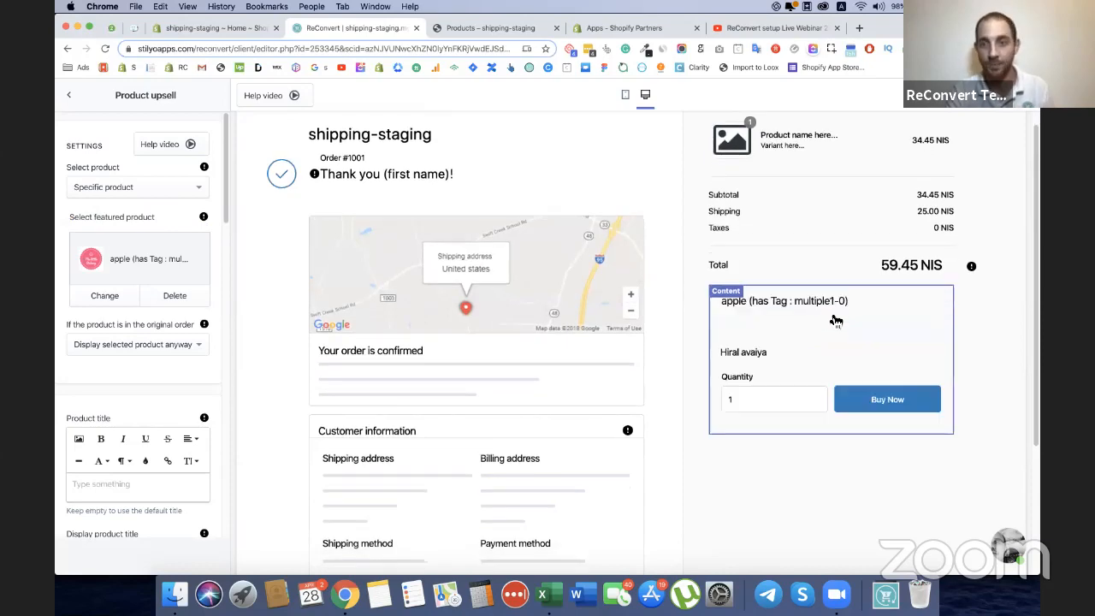
scroll(834, 325, up, 1)
scroll(866, 353, down, 1)
scroll(866, 352, down, 3)
scroll(733, 384, up, 2)
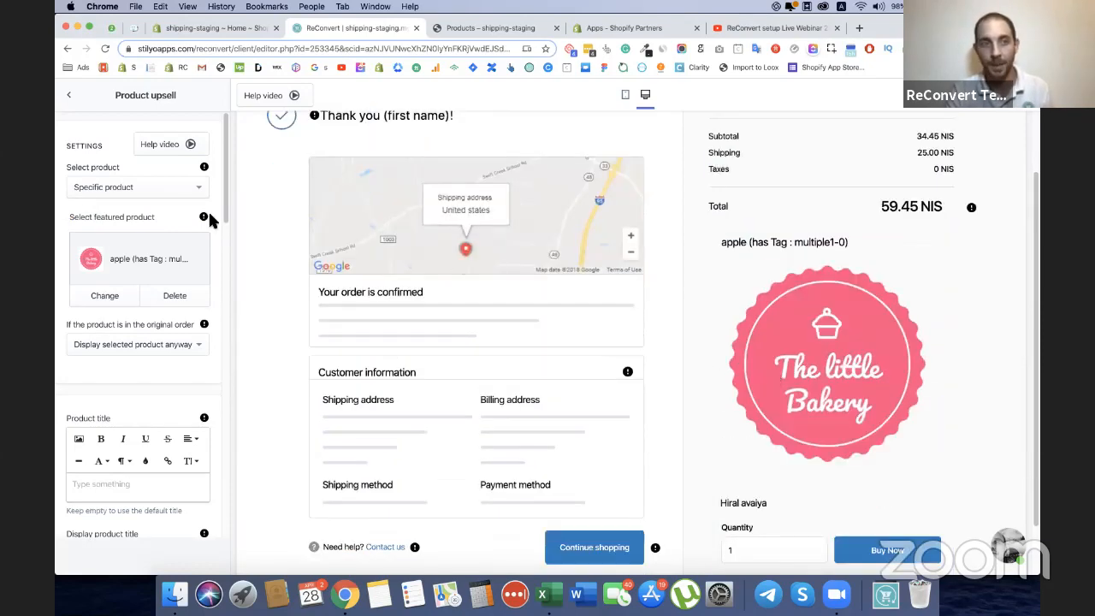
click(101, 193)
click(107, 215)
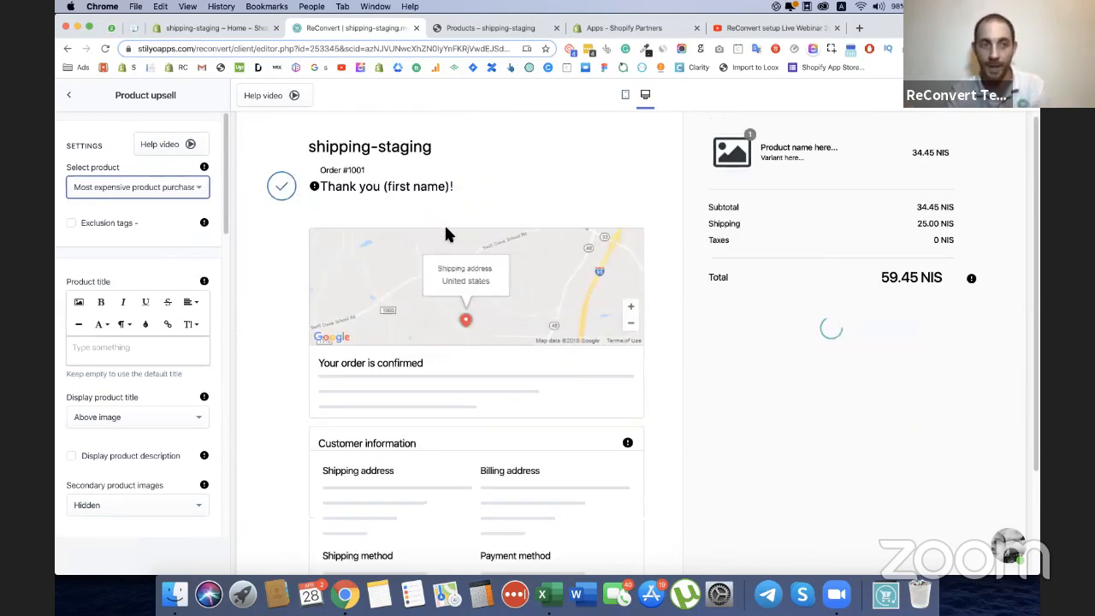
Check the upsell block in the preview and try switching the exclusion tags option on and off.
scroll(807, 296, down, 3)
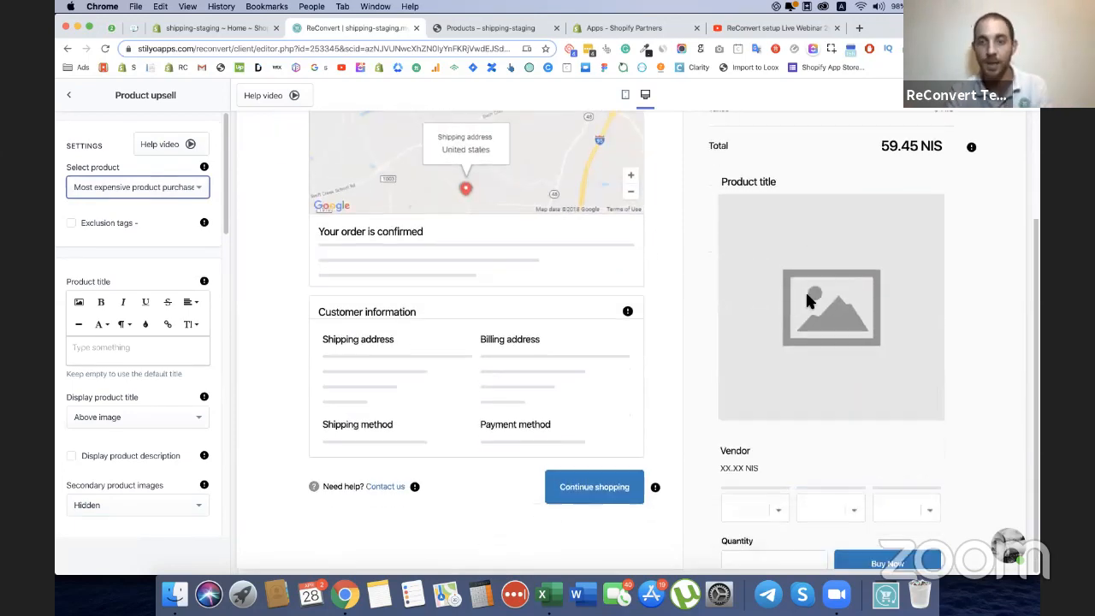
scroll(831, 354, down, 1)
scroll(831, 354, up, 2)
click(829, 354)
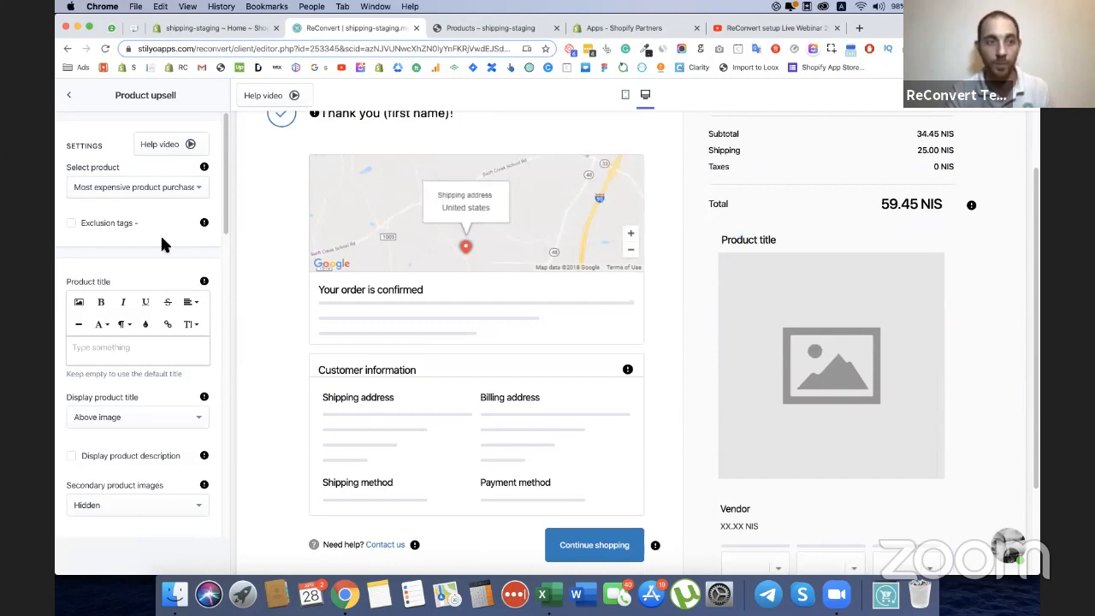
click(78, 226)
click(85, 226)
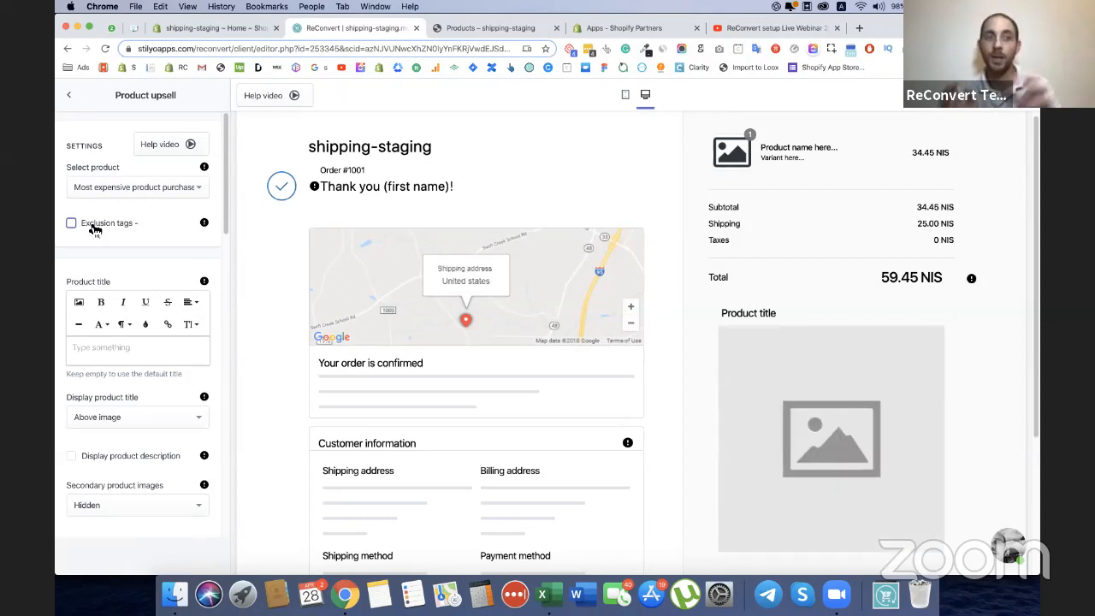
scroll(746, 281, down, 3)
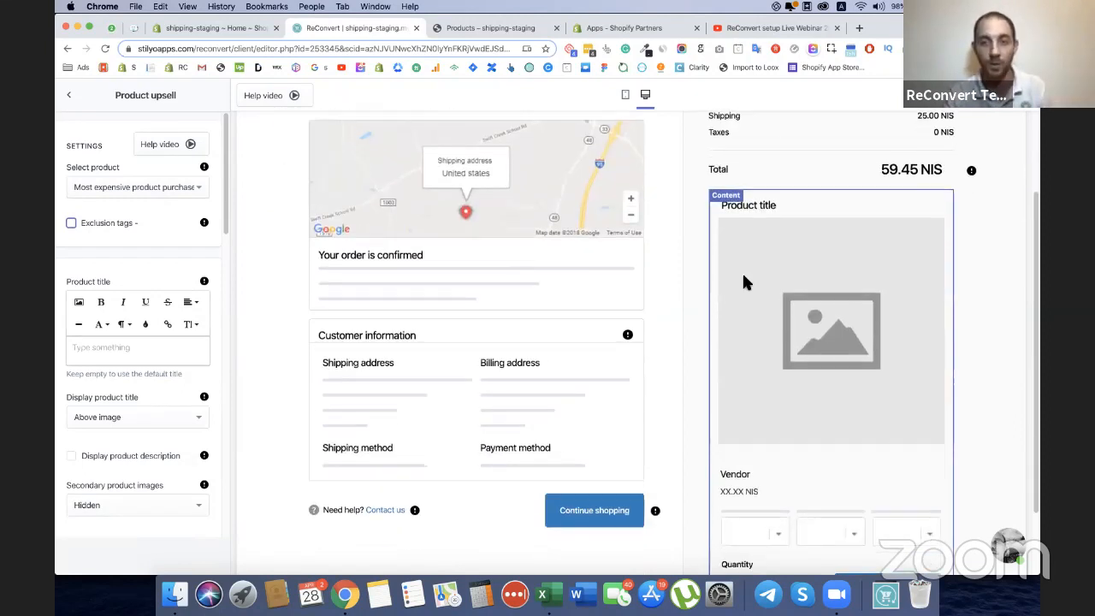
Set the upsell's product title to "Get more at 25% OFF!".
click(104, 351)
scroll(134, 320, down, 3)
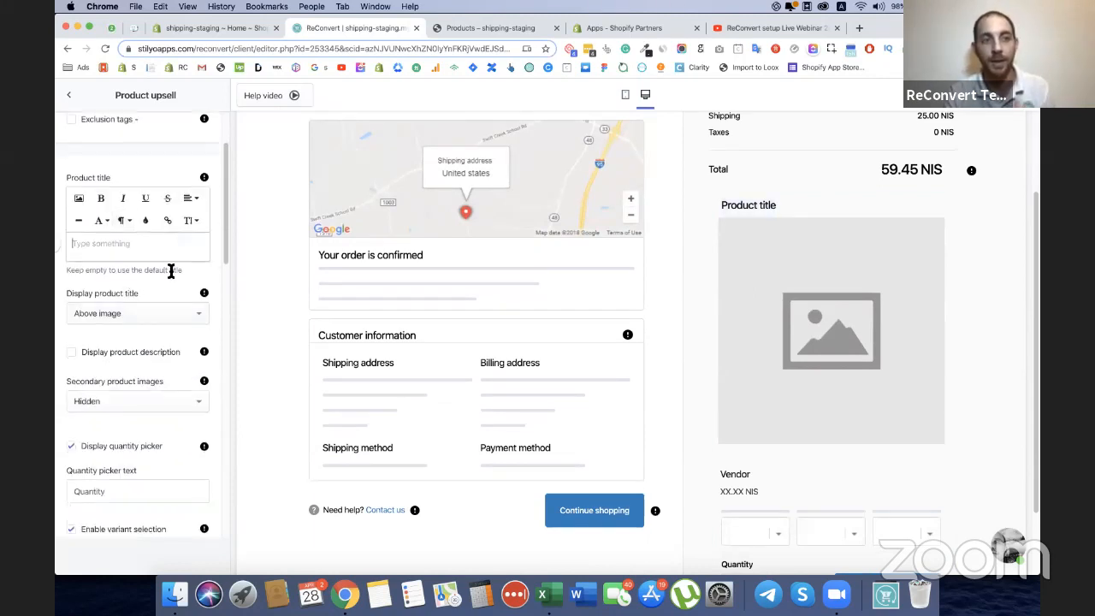
click(110, 247)
text(Get)
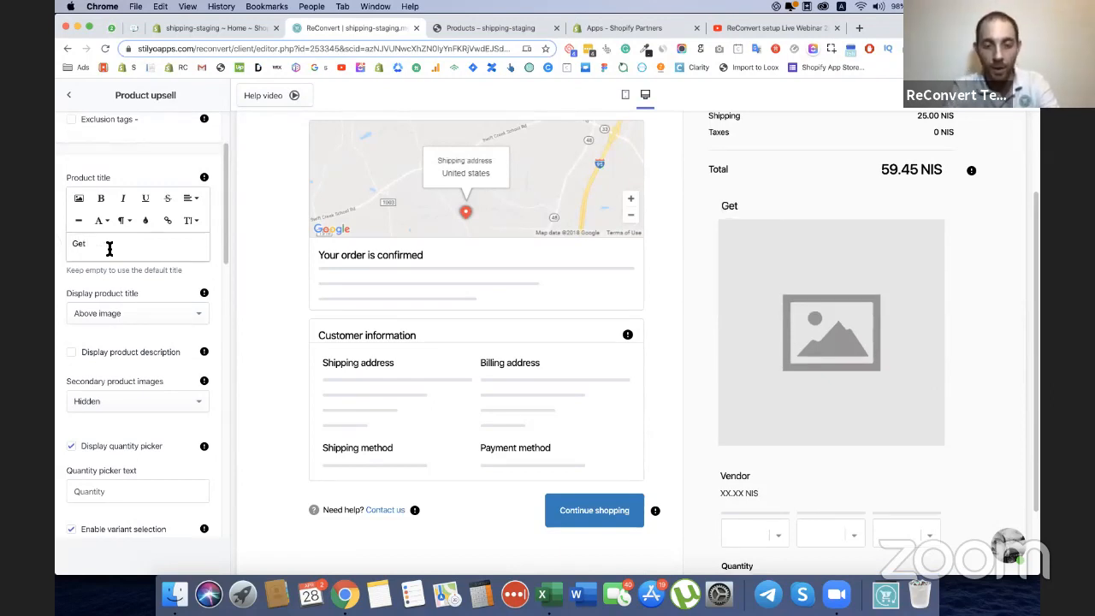
text( more at 25% OFF!)
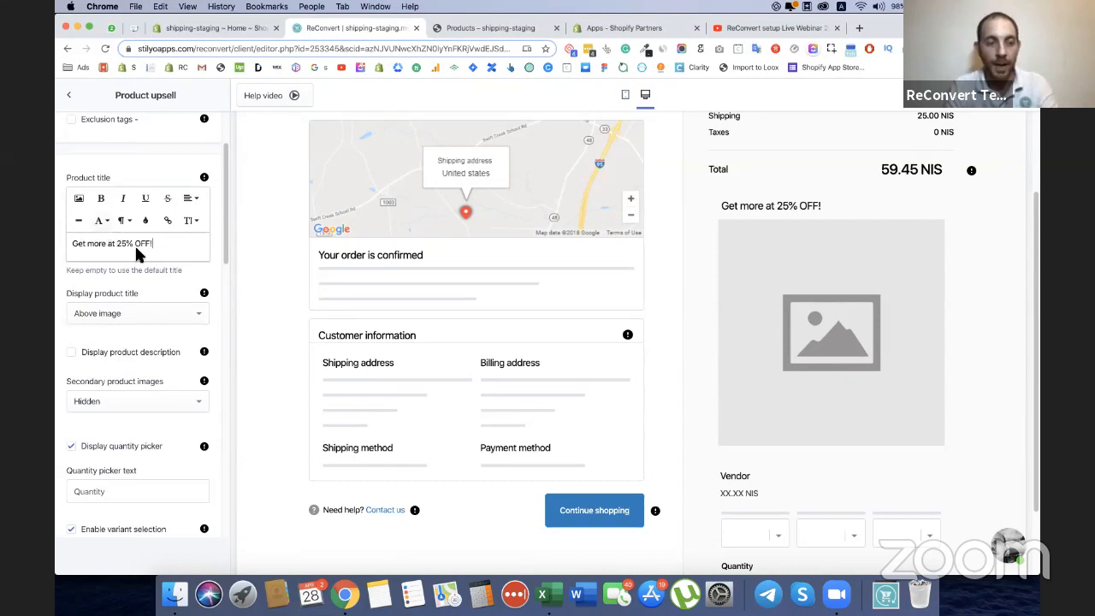
Enlarge the font of the whole product title and center it.
key(super+a)
click(190, 220)
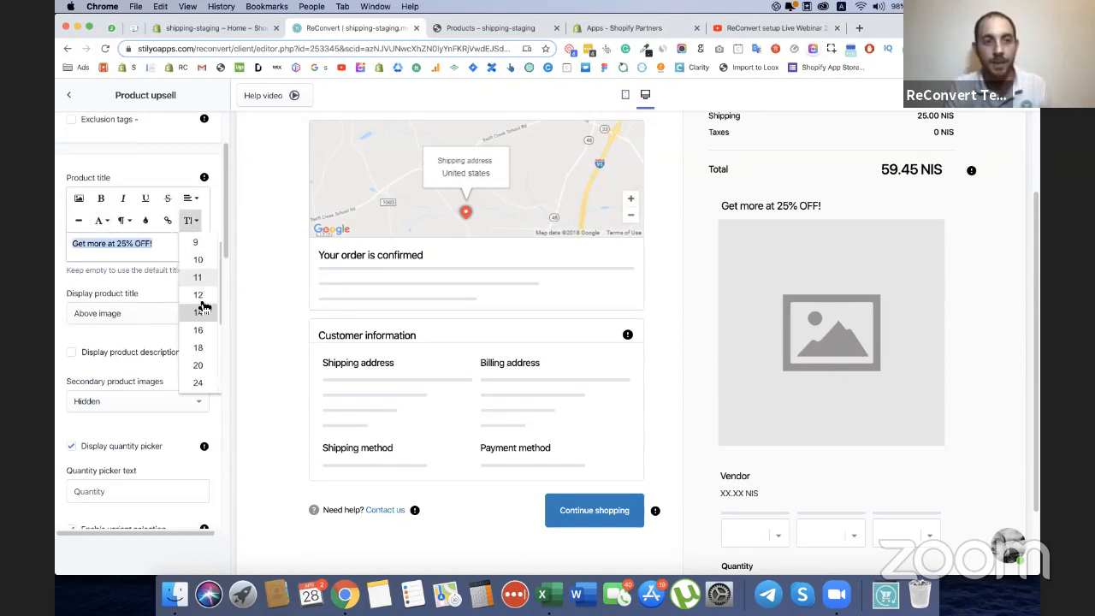
click(205, 361)
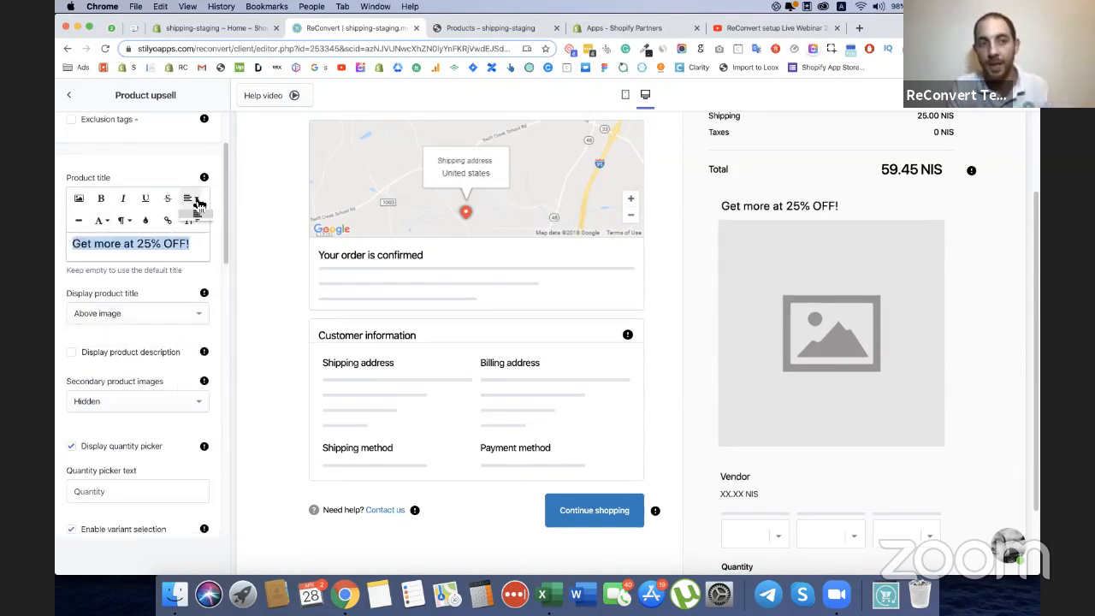
click(197, 214)
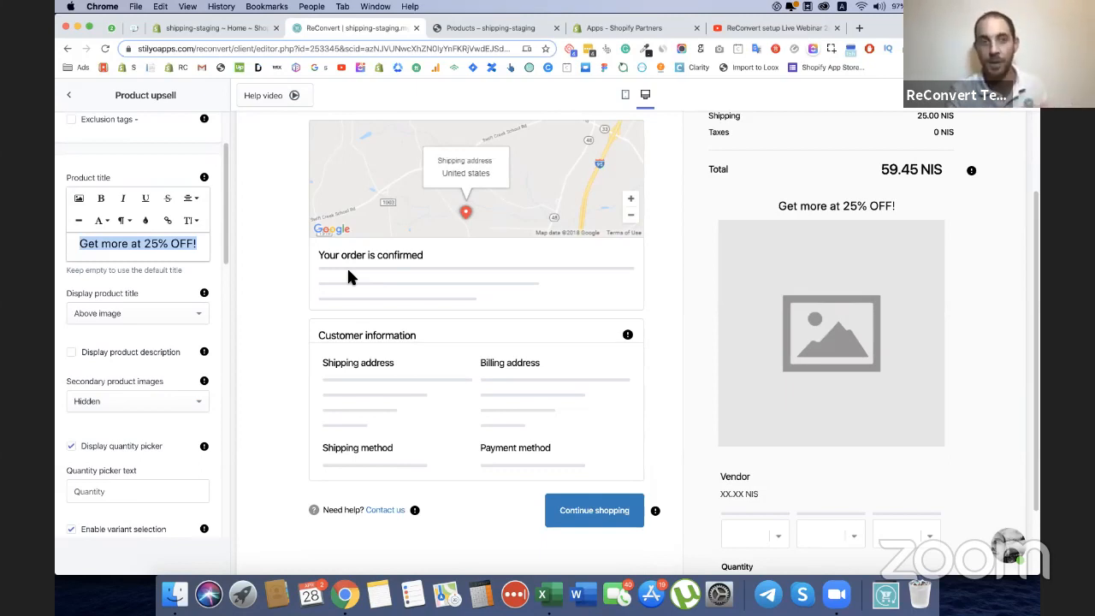
Make "25% OFF" bold within the product title.
click(147, 245)
drag(146, 245, 193, 245)
key(super+b)
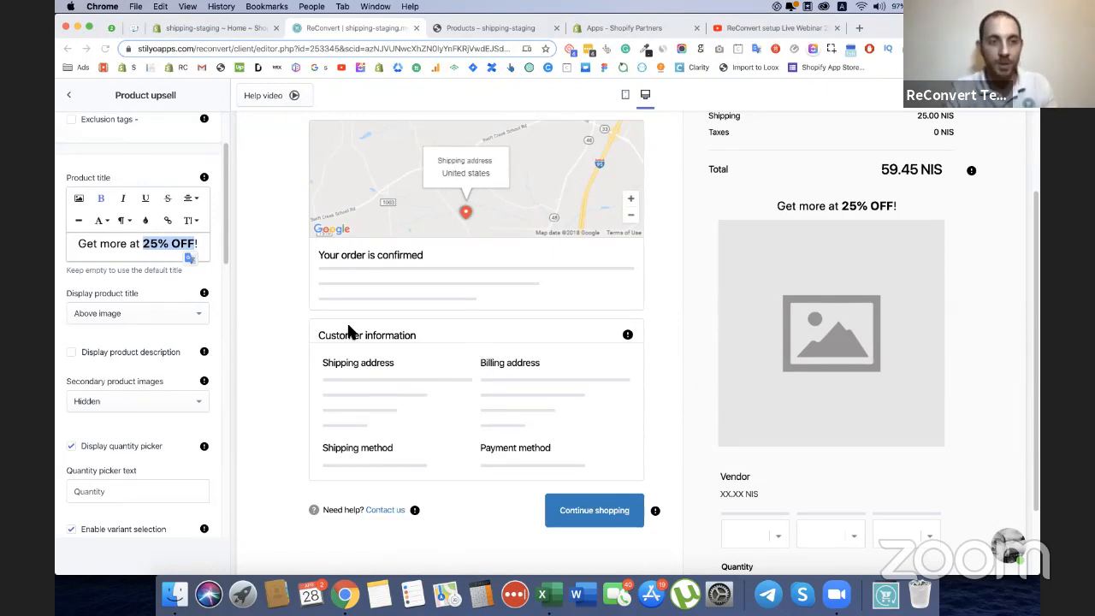
click(111, 247)
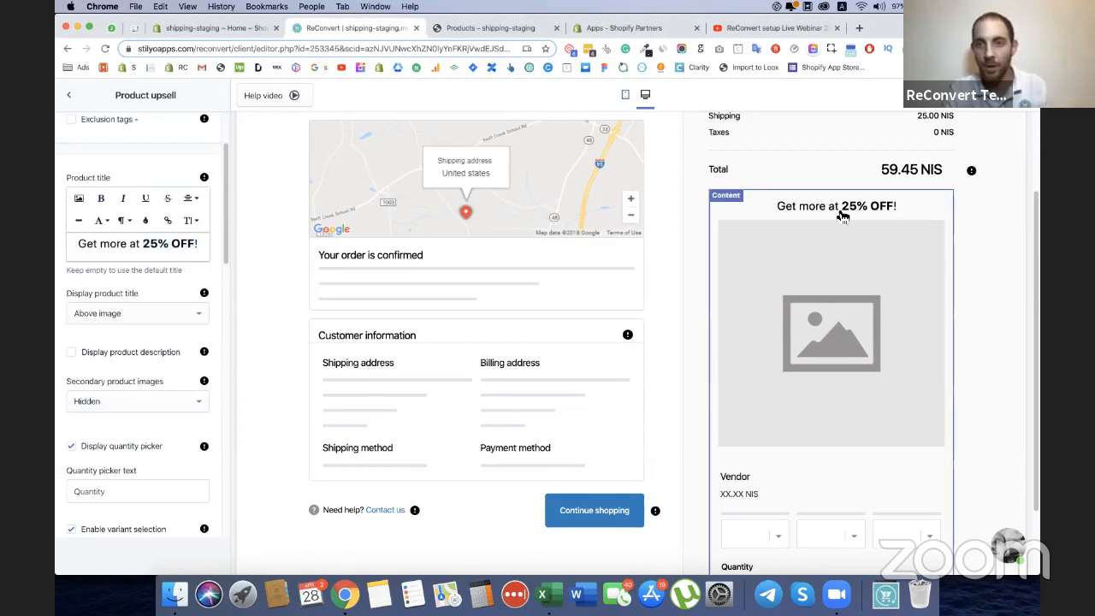
Try displaying the product description in the upsell section, and turn the option off again.
scroll(171, 300, down, 2)
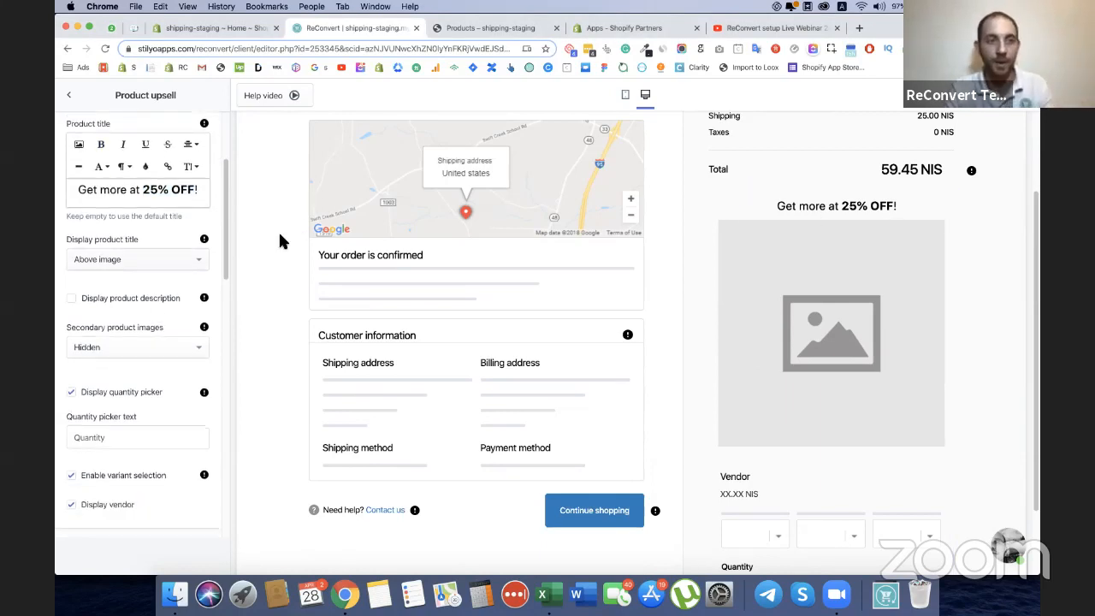
scroll(718, 274, down, 1)
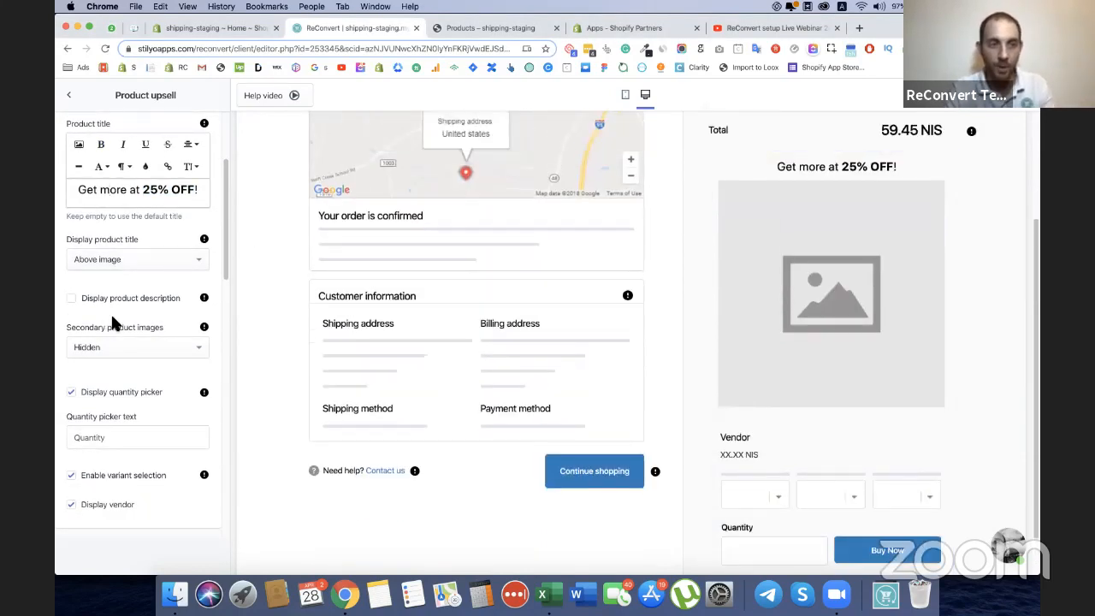
scroll(112, 312, down, 1)
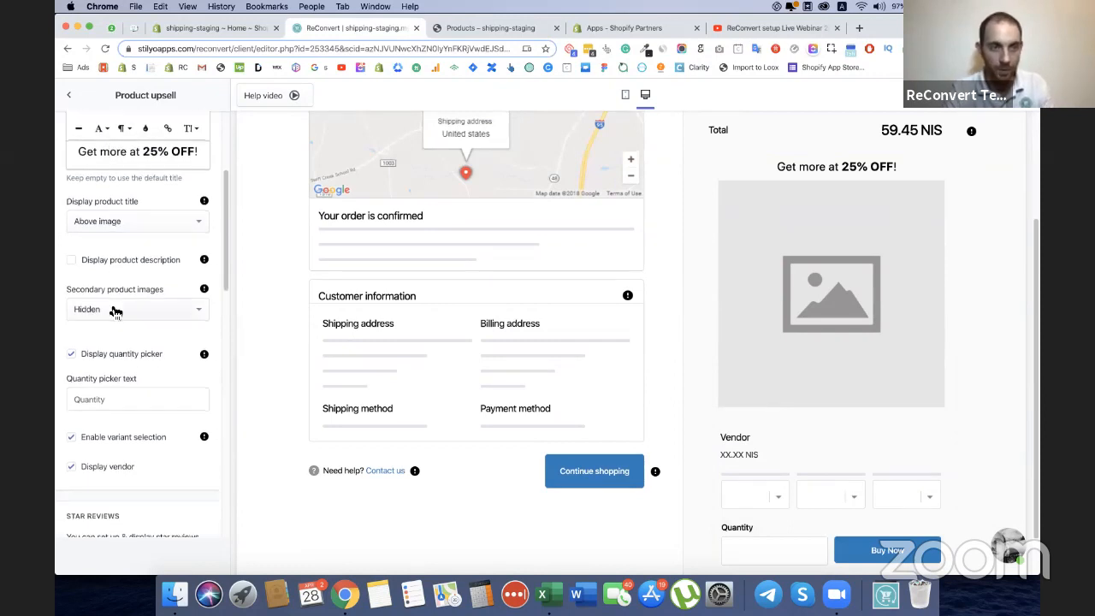
click(72, 261)
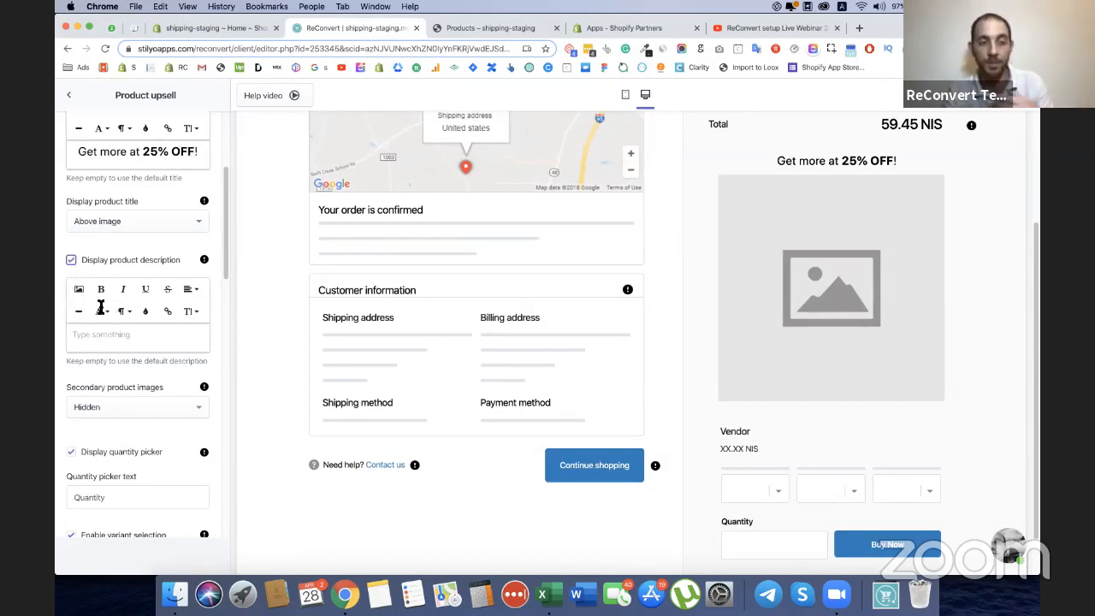
click(71, 259)
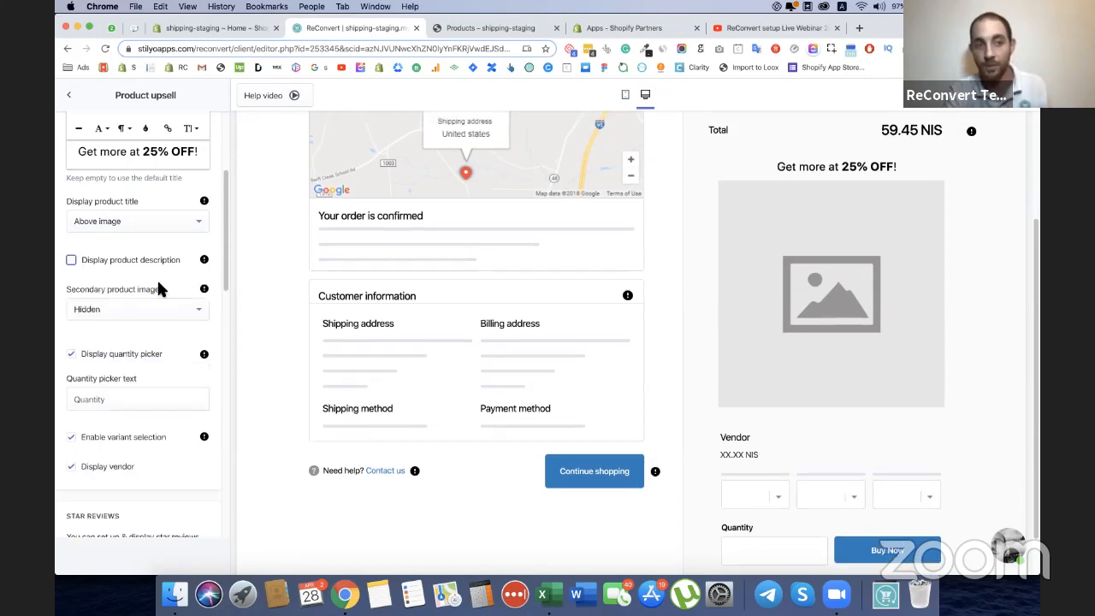
Set the upsell's secondary product images to Slideshow.
scroll(157, 282, down, 1)
click(163, 265)
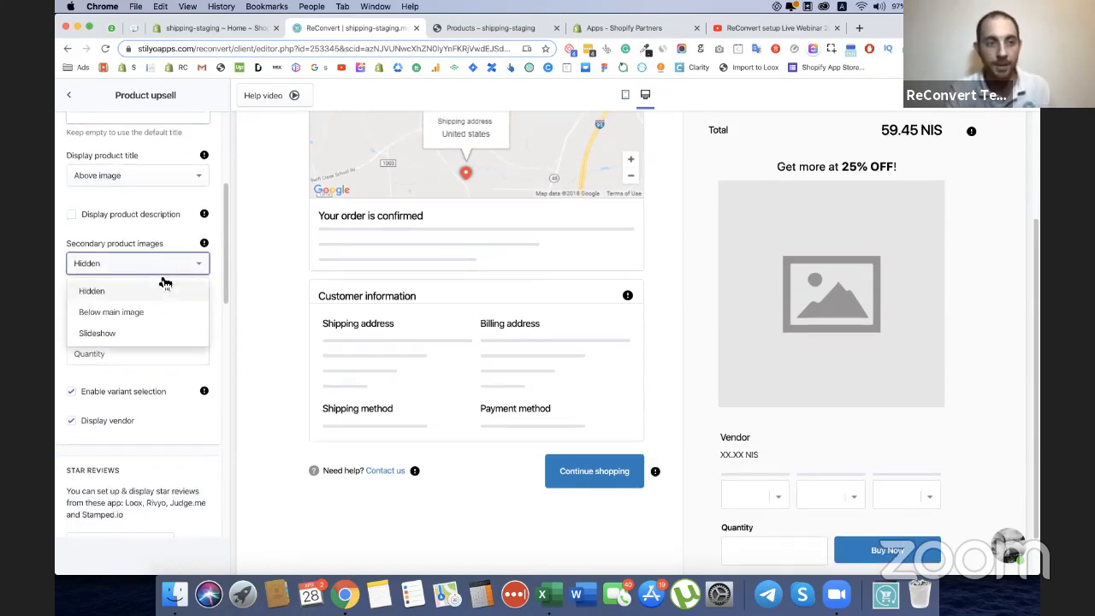
click(122, 333)
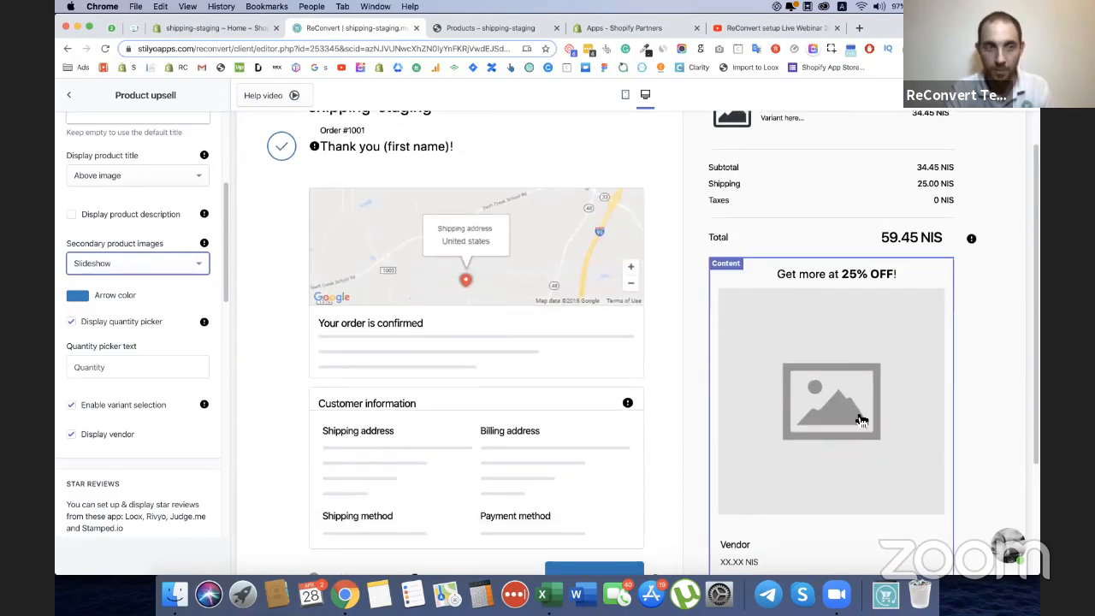
Turn off the vendor display in the product upsell section.
scroll(860, 416, down, 1)
scroll(60, 364, down, 2)
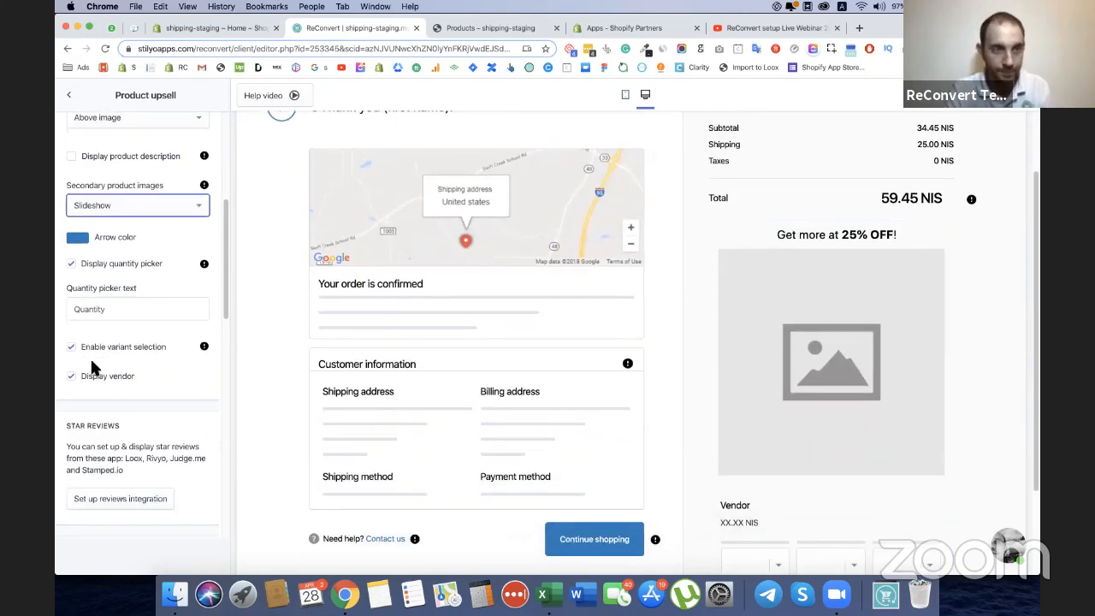
click(75, 376)
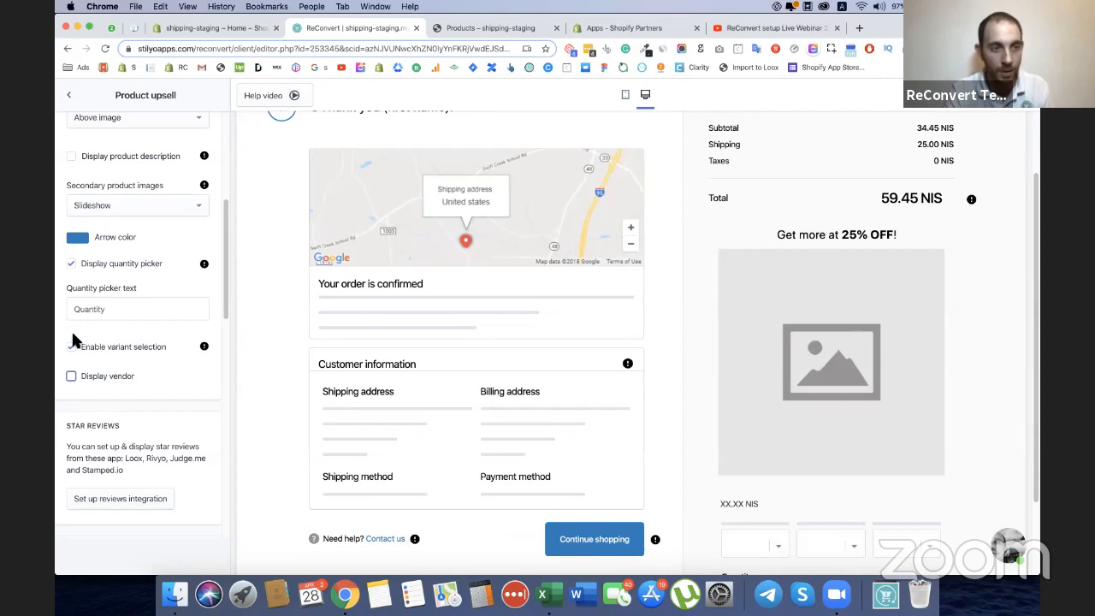
Set the product upsell's discount to Automatic.
scroll(141, 313, down, 4)
scroll(141, 317, down, 6)
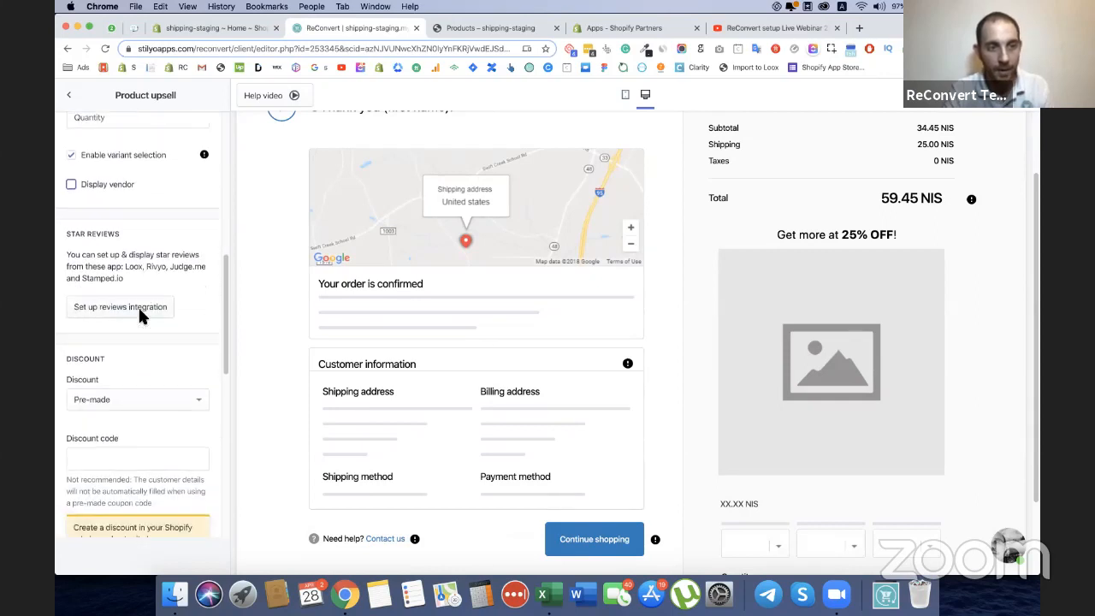
click(145, 318)
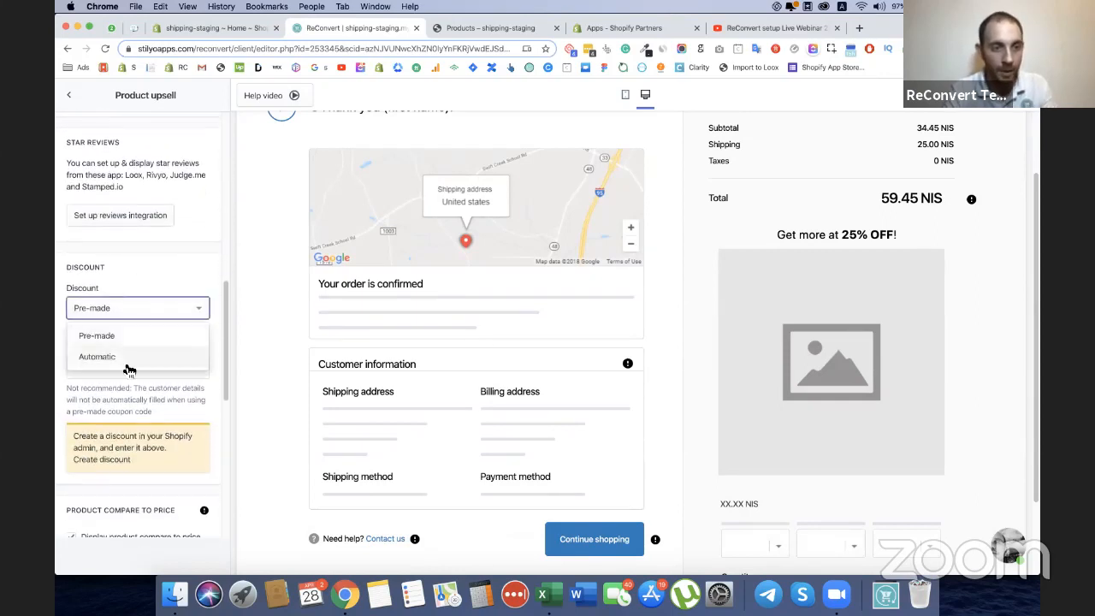
click(122, 359)
click(122, 367)
Set the upsell's percentage discount value to 25%.
click(110, 415)
click(113, 422)
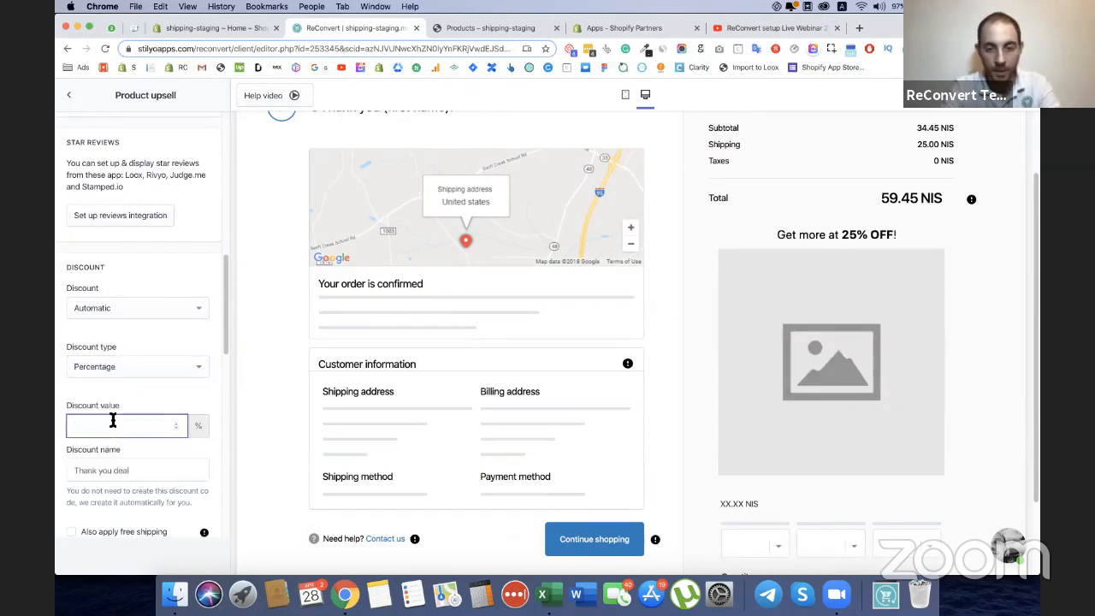
scroll(134, 362, up, 10)
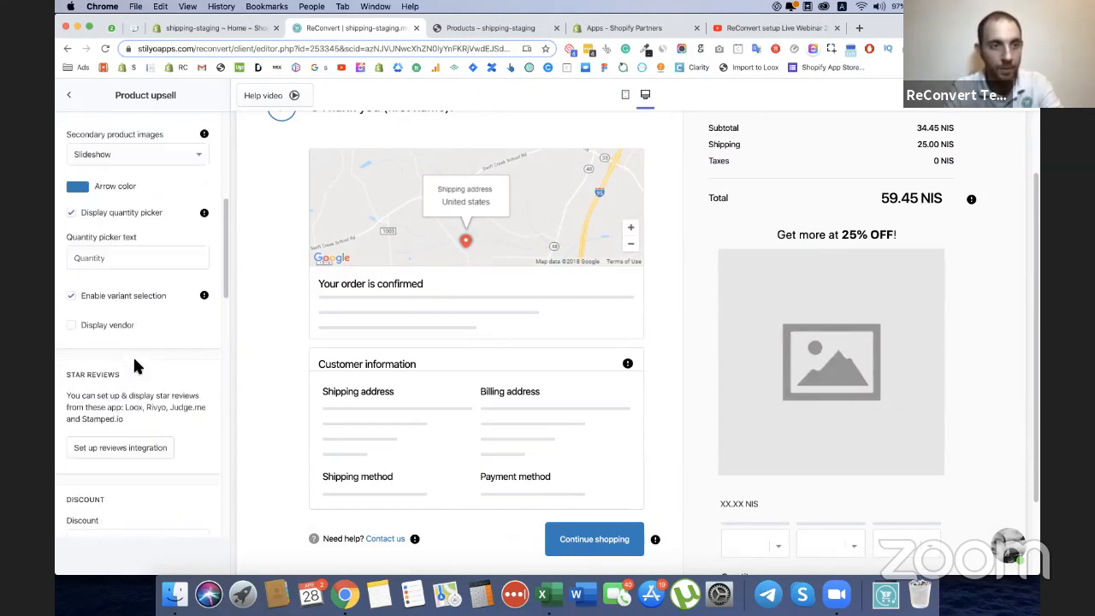
scroll(137, 363, down, 9)
key(BackSpace)
key(BackSpace)
text(25)
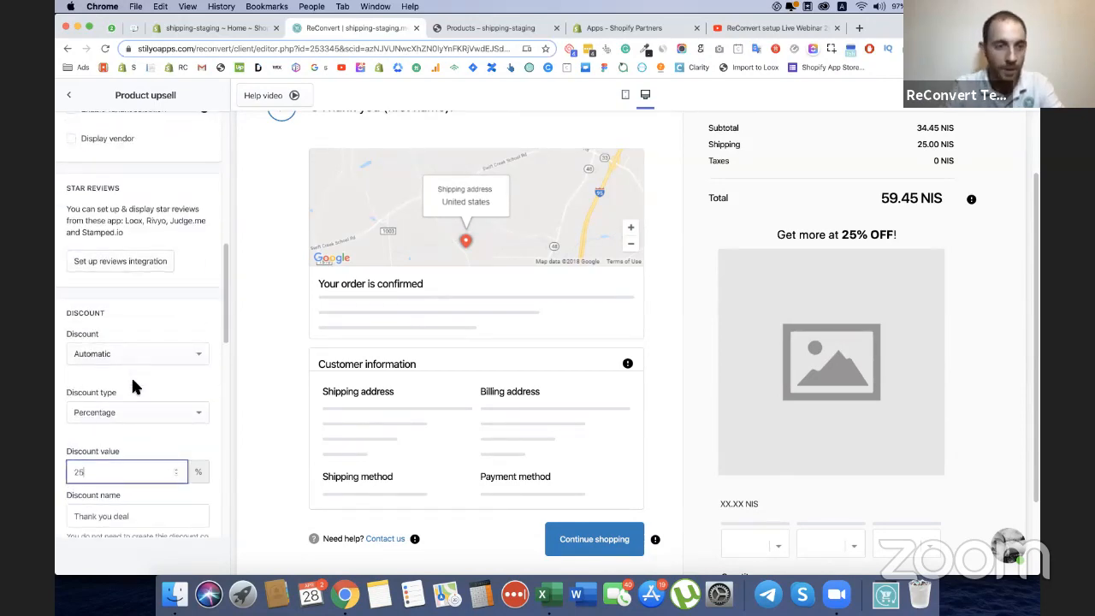
click(122, 436)
Name the upsell discount "ThankYou25" and also apply free shipping with it.
scroll(151, 423, down, 3)
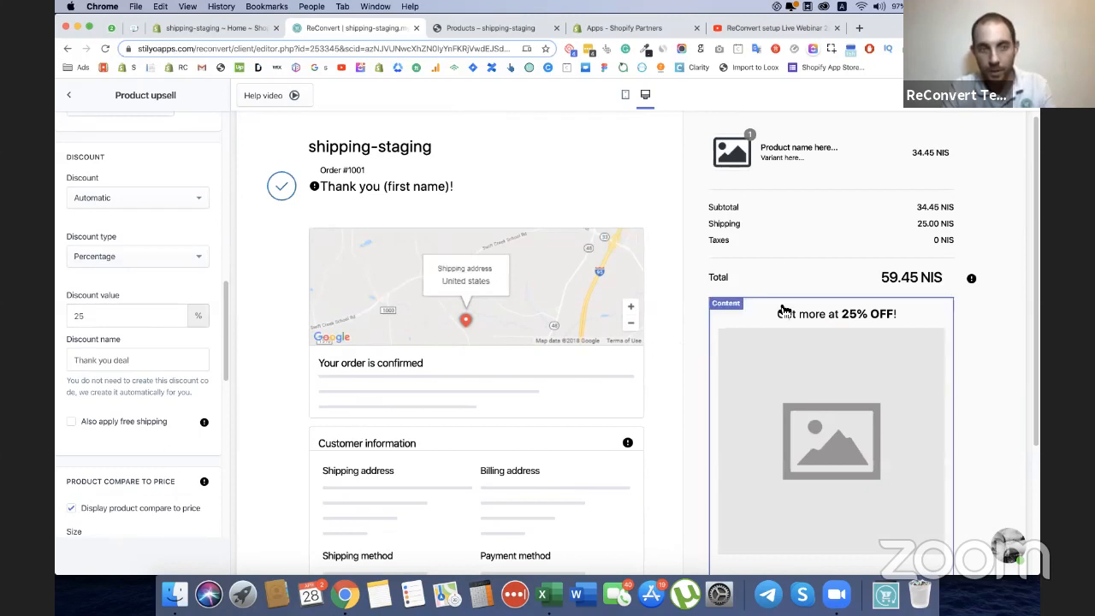
double_click(114, 360)
triple_click(114, 361)
text(ThankYou25)
click(60, 364)
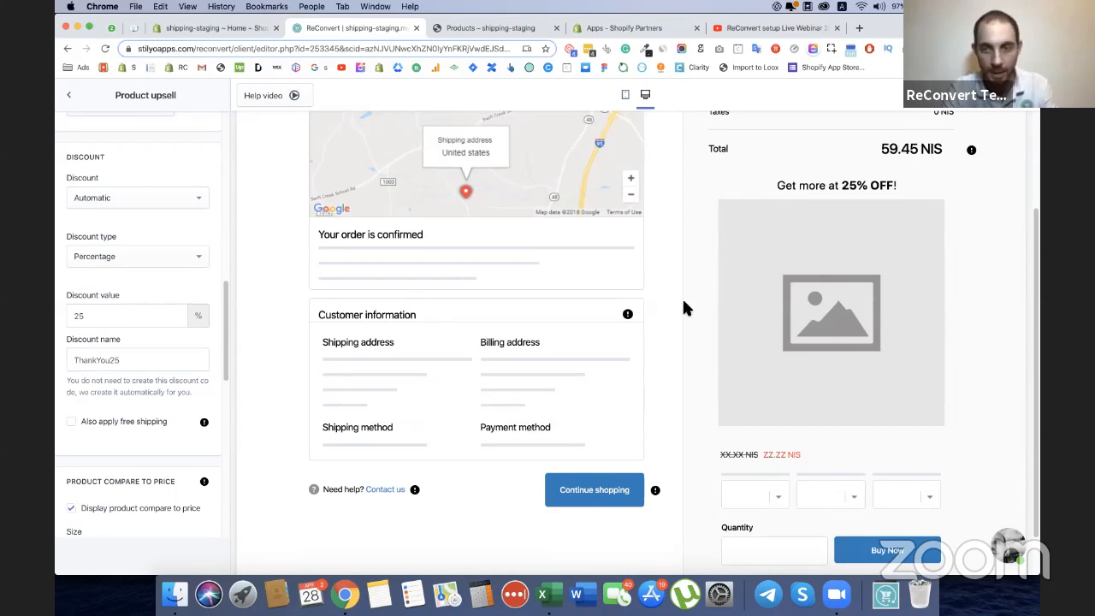
click(71, 421)
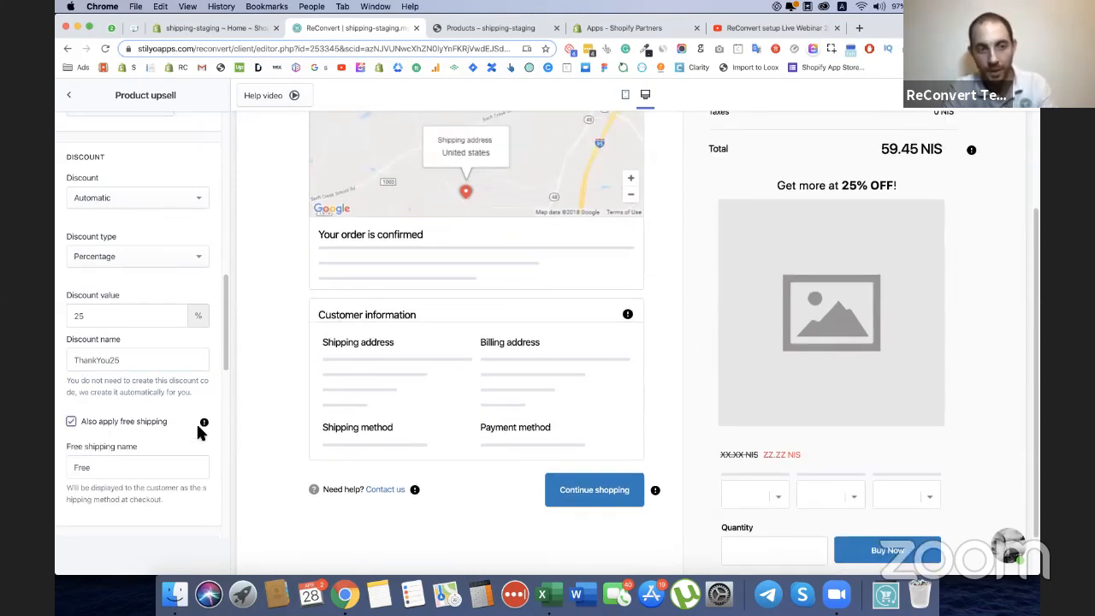
Extend the upsell's buy button text to "Buy Now (25% OFF)".
scroll(215, 428, down, 3)
scroll(127, 399, down, 3)
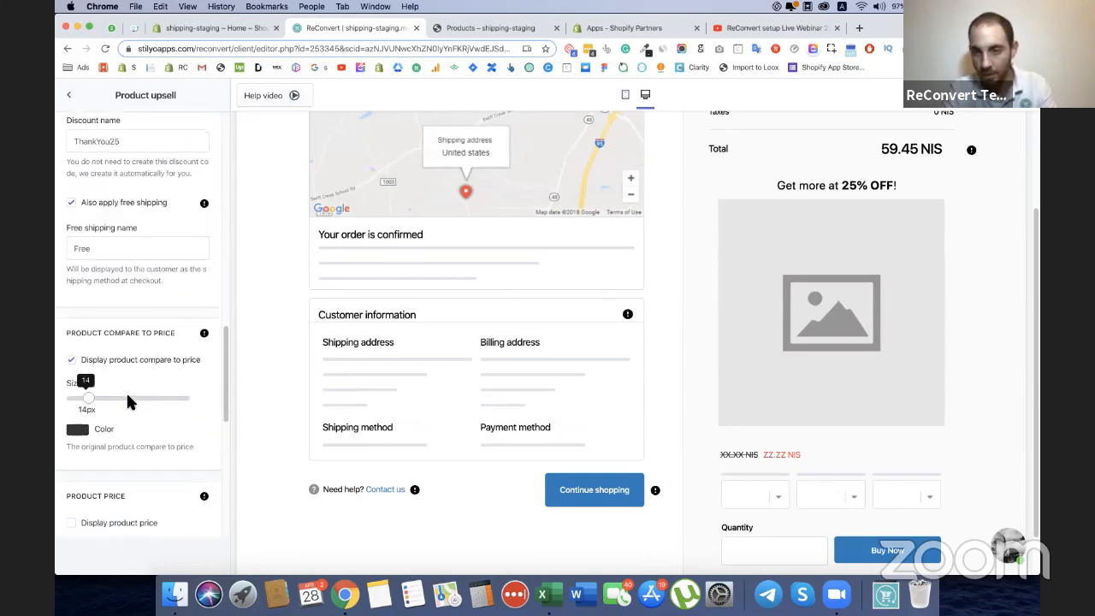
scroll(105, 341, down, 5)
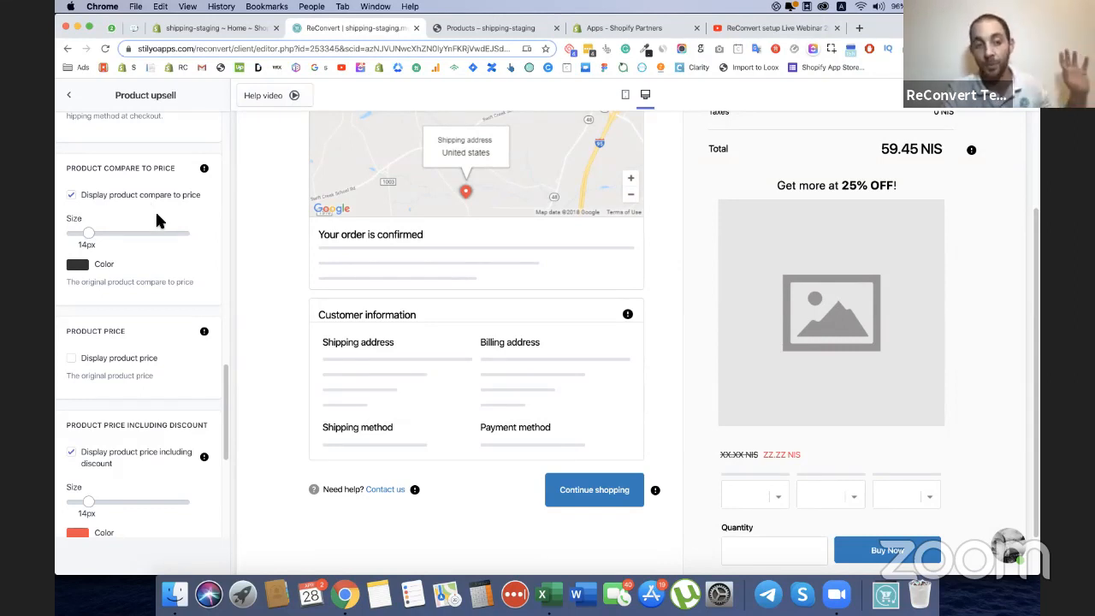
scroll(133, 471, down, 2)
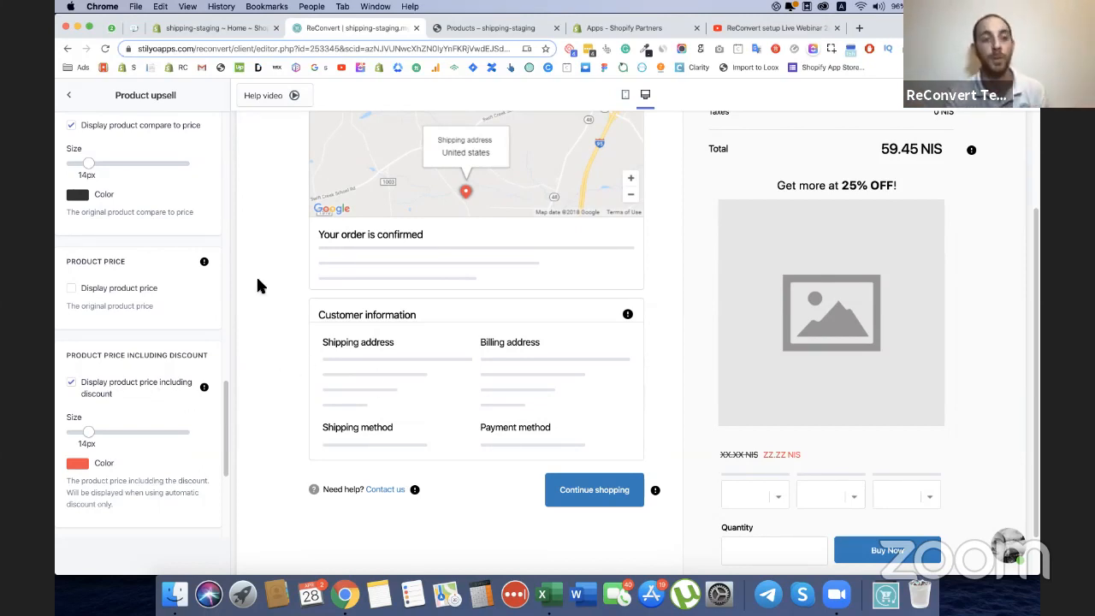
scroll(138, 328, down, 3)
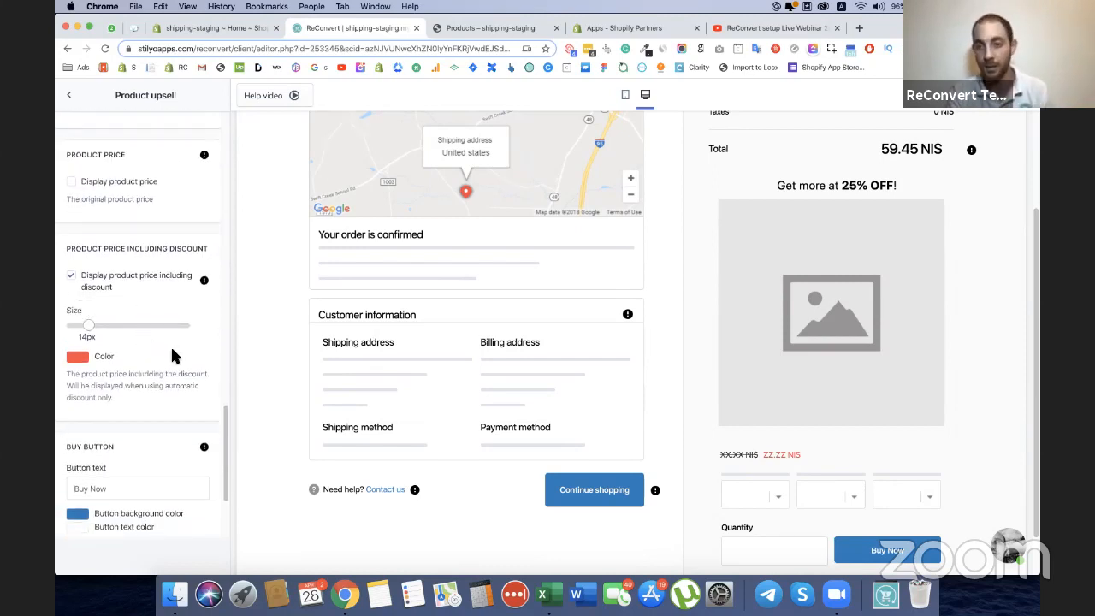
scroll(171, 345, down, 1)
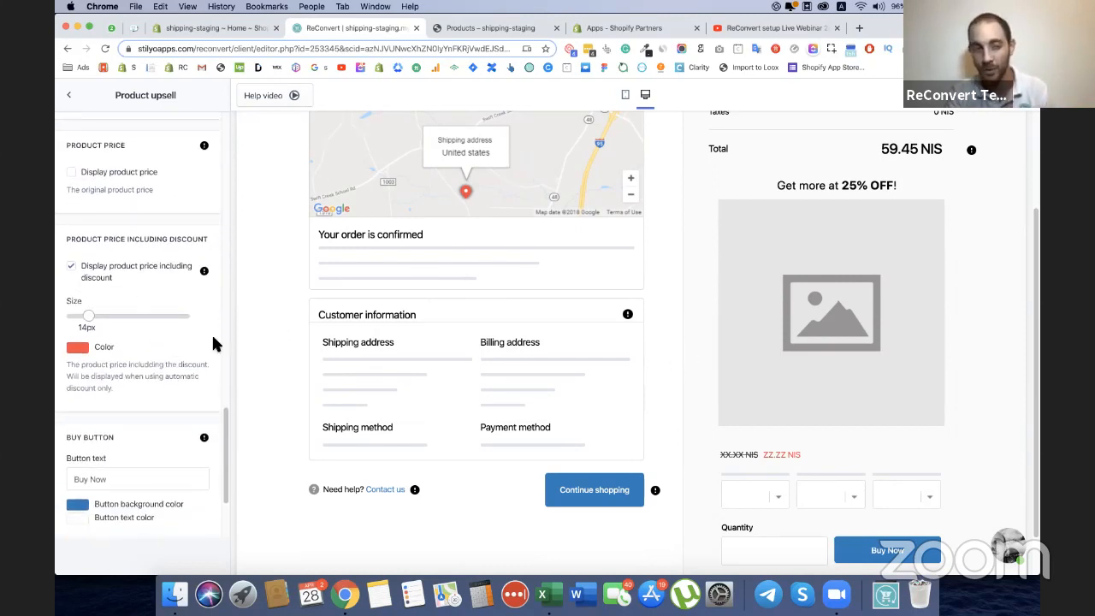
scroll(213, 342, down, 2)
click(89, 409)
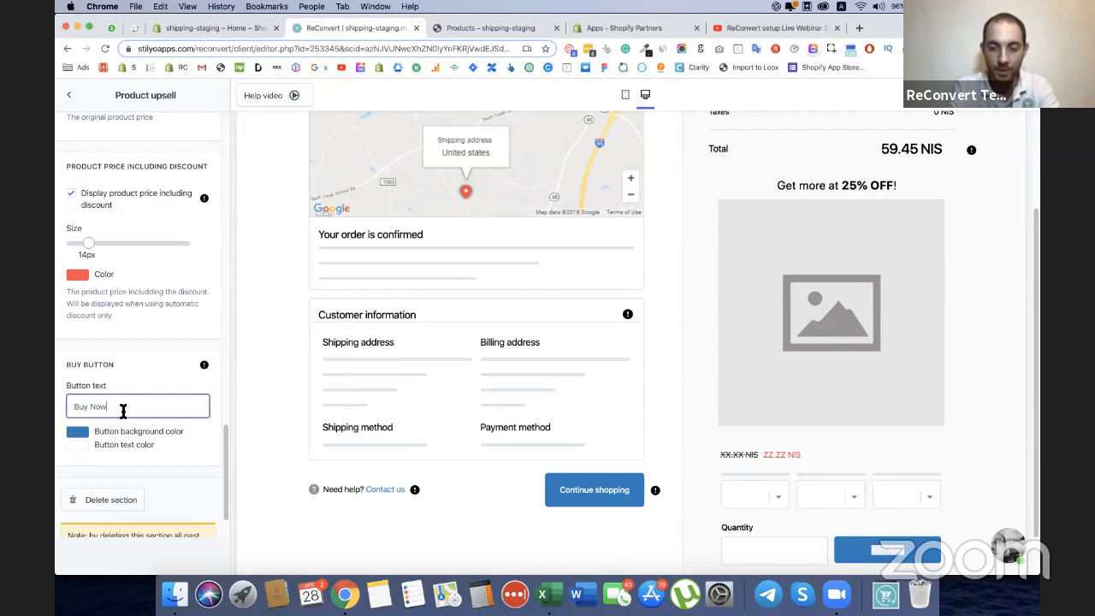
text((25% OFF))
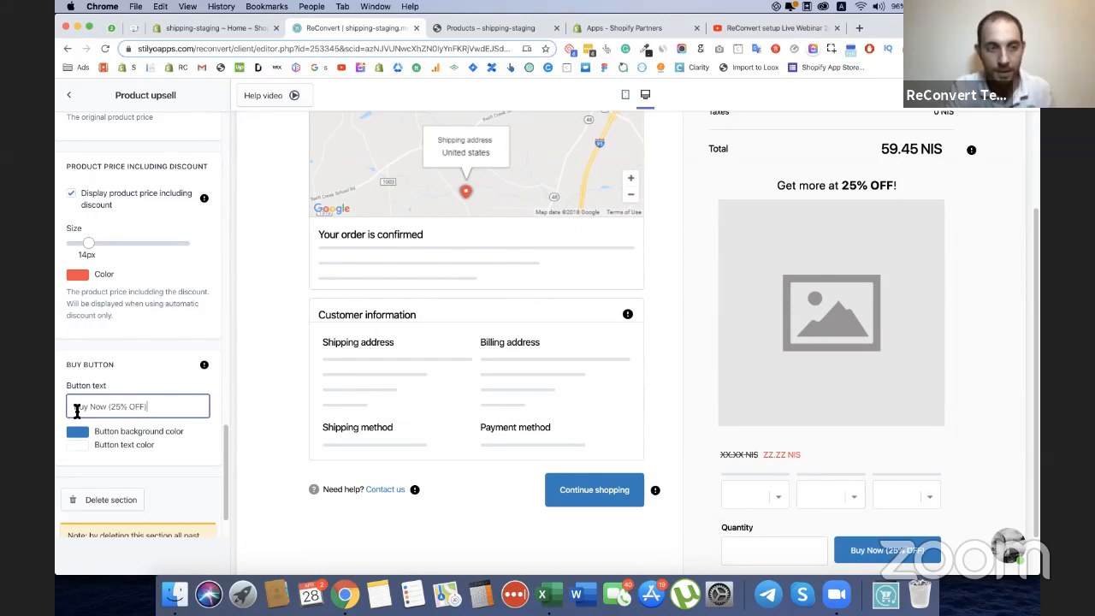
click(121, 368)
Leave the upsell settings and add a Product recommendations section to the Left Area of the thank you page.
scroll(163, 366, down, 2)
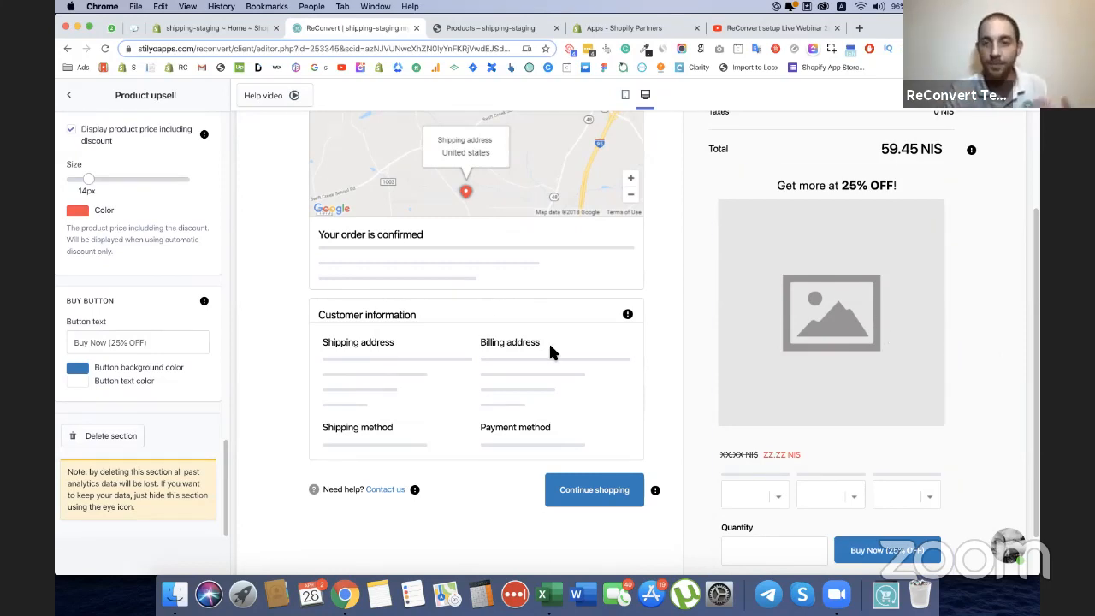
scroll(620, 304, up, 3)
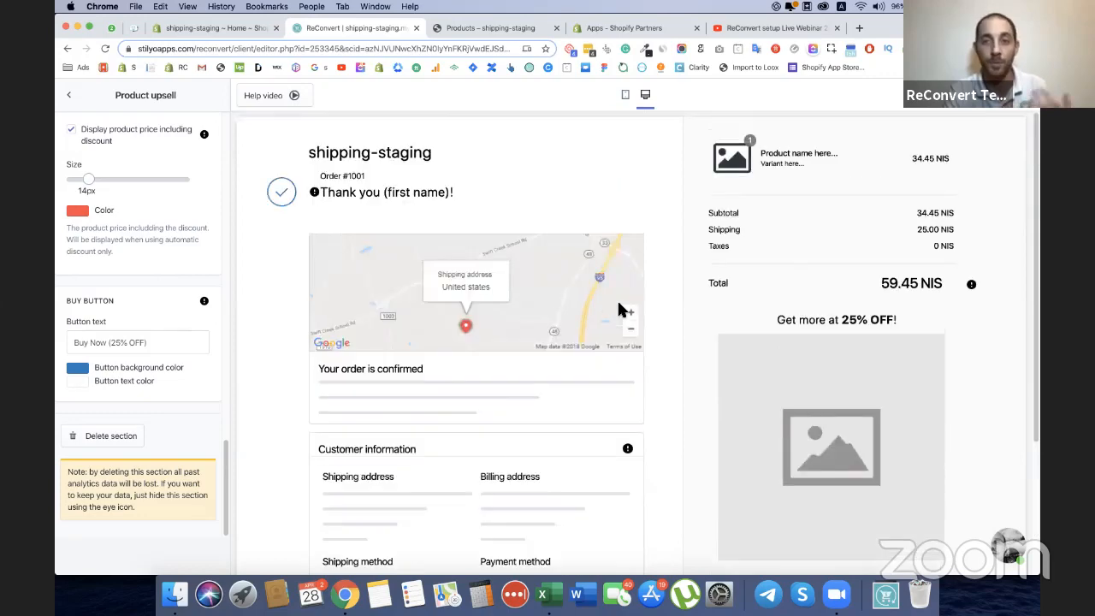
scroll(667, 335, down, 3)
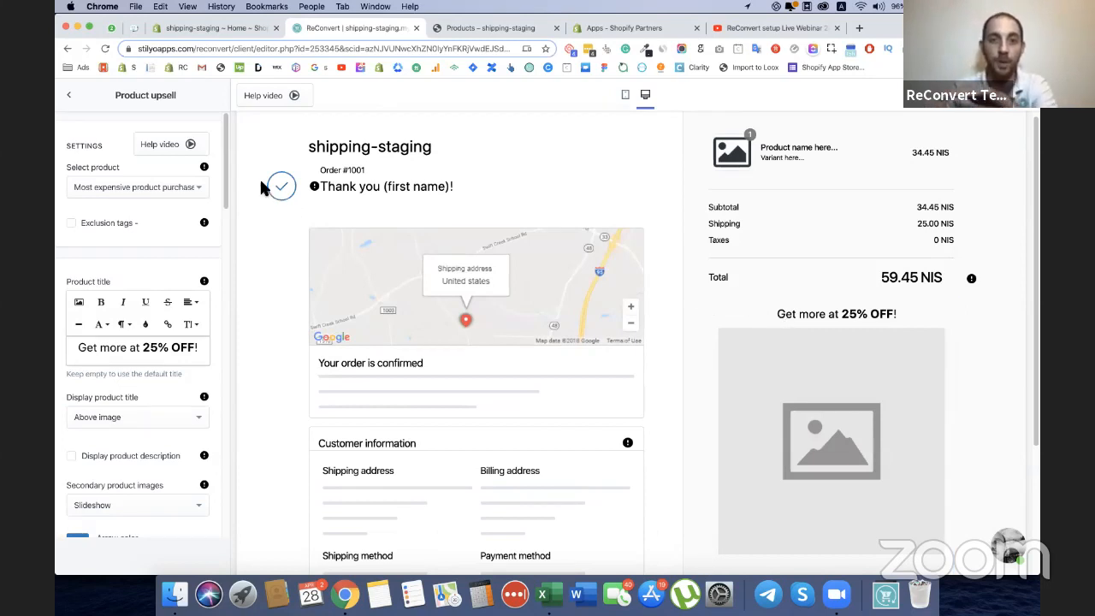
click(72, 97)
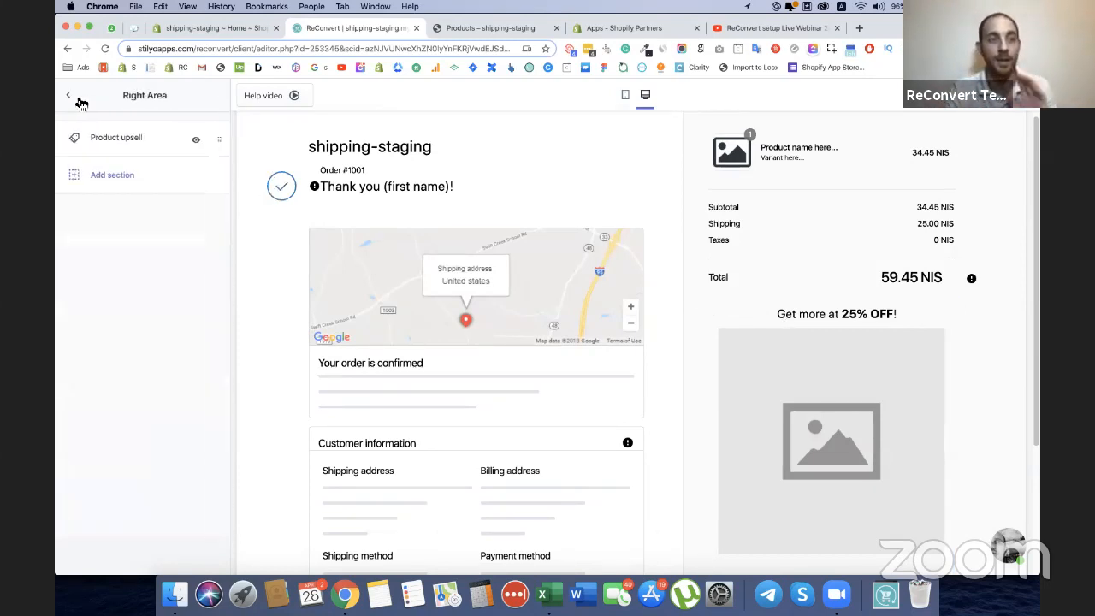
click(69, 95)
click(117, 217)
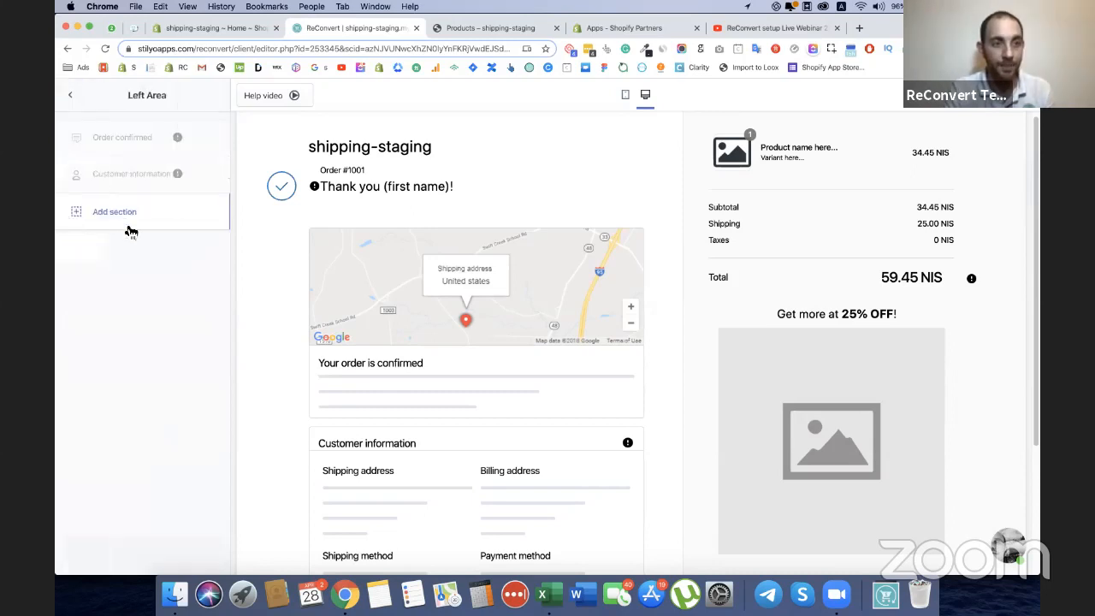
click(133, 211)
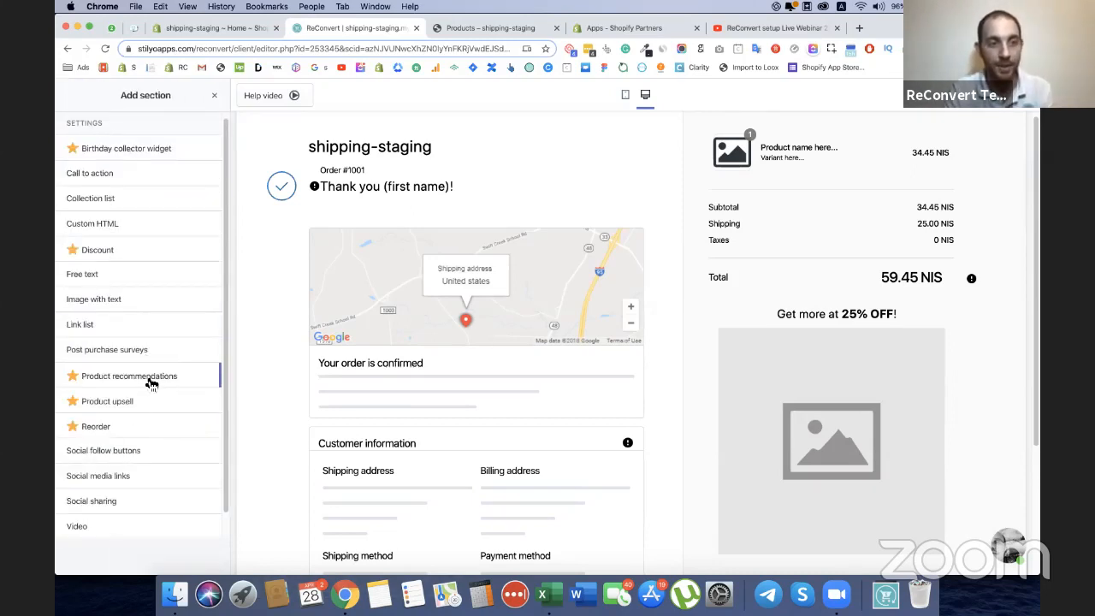
mouse_move(115, 379)
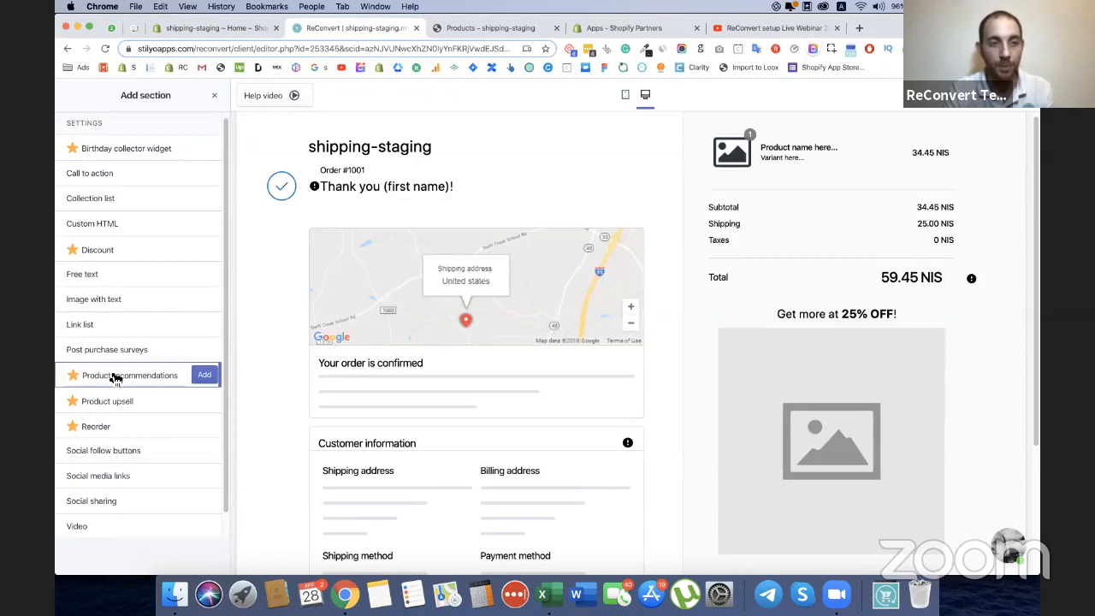
click(206, 376)
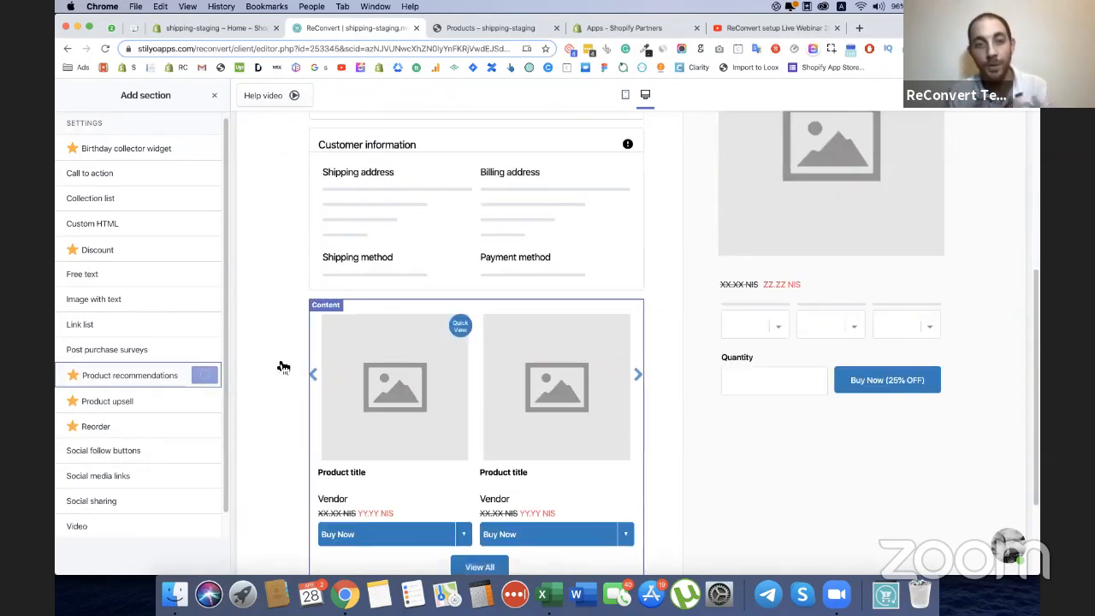
Open the new recommendations section's settings and choose Shopify recommendations as the products to display.
click(411, 344)
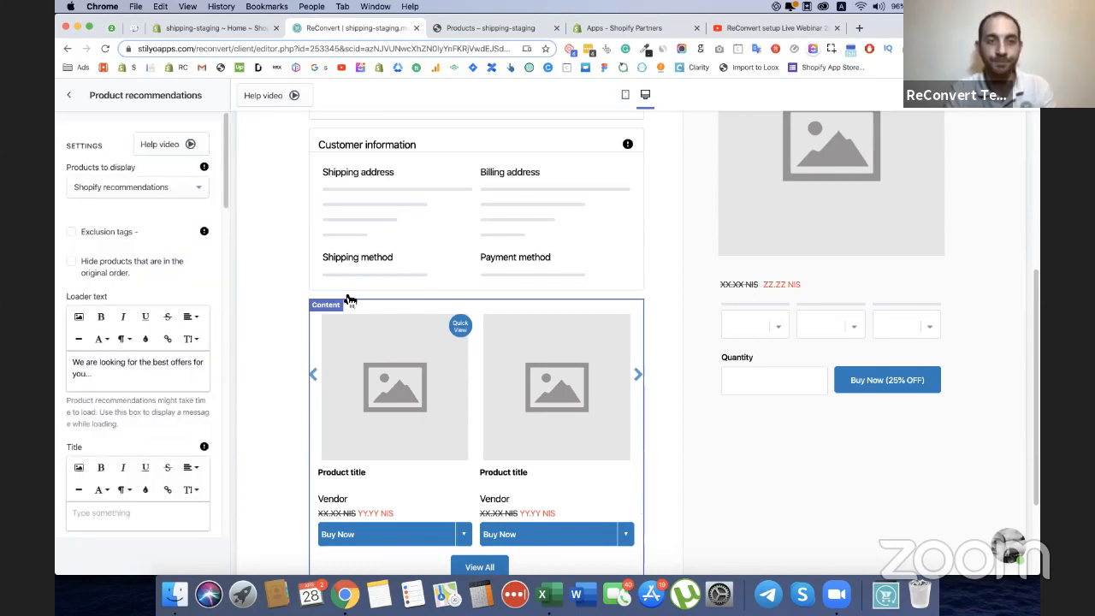
click(158, 194)
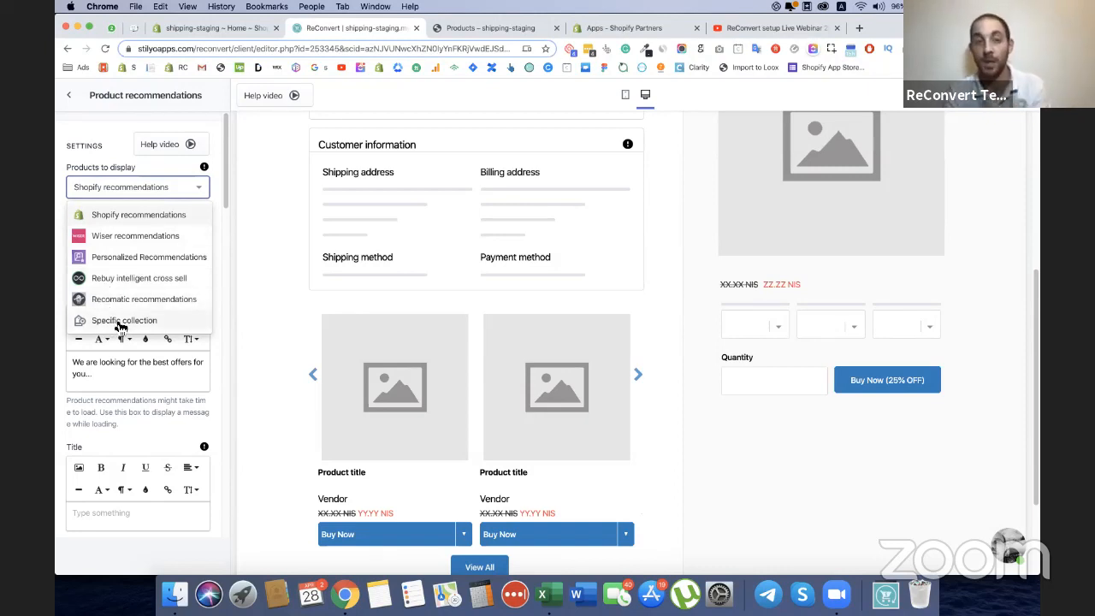
click(161, 225)
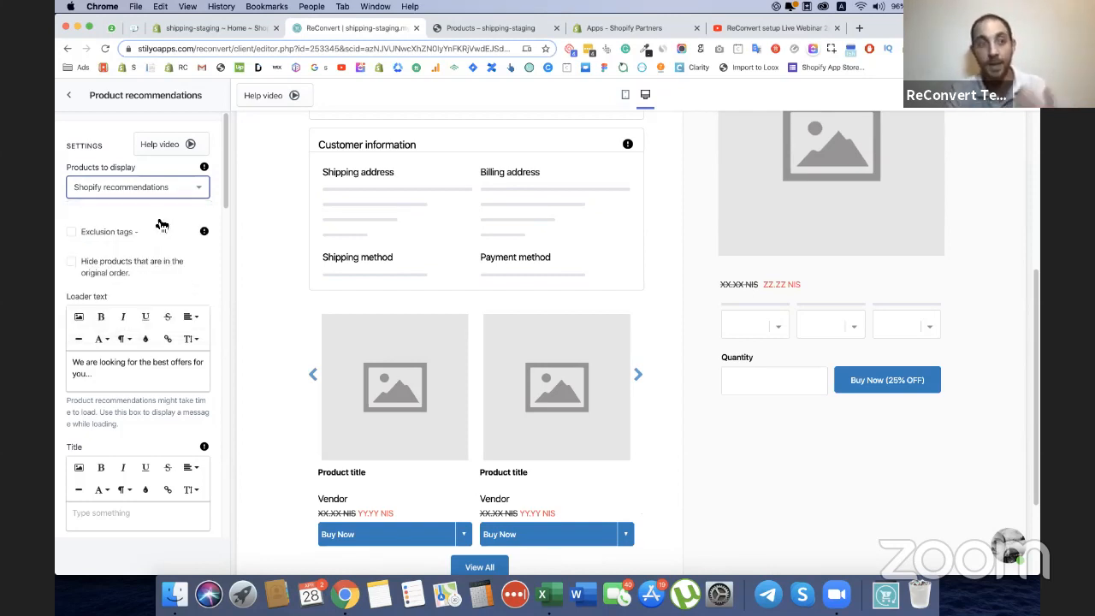
Enter "Recommended for you.." as the title of the product recommendations section.
scroll(162, 203, down, 2)
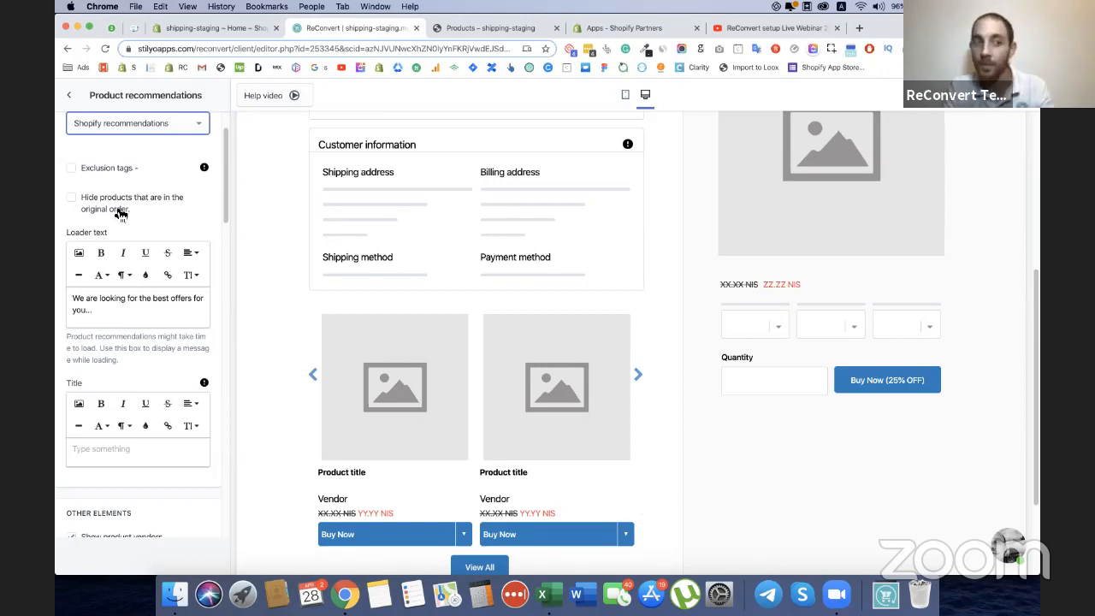
scroll(171, 231, down, 1)
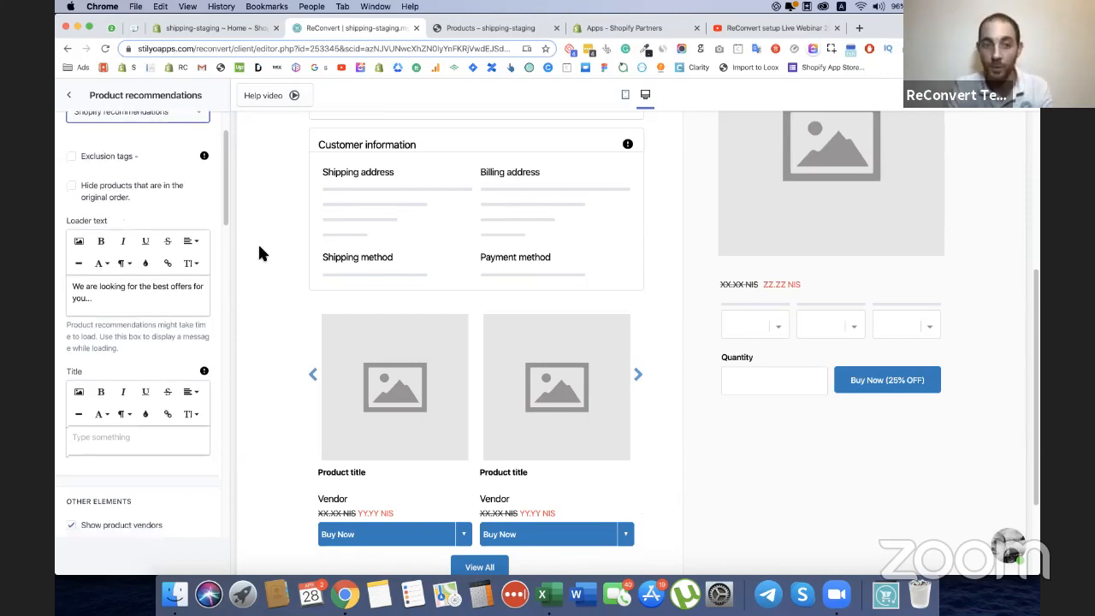
click(150, 295)
scroll(151, 295, down, 3)
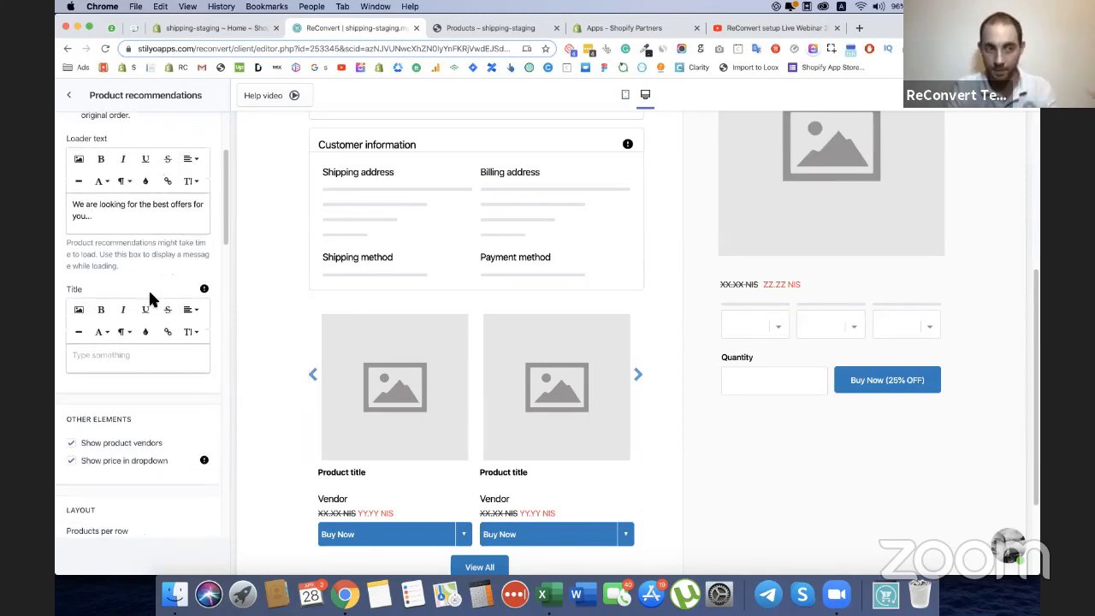
scroll(120, 307, down, 1)
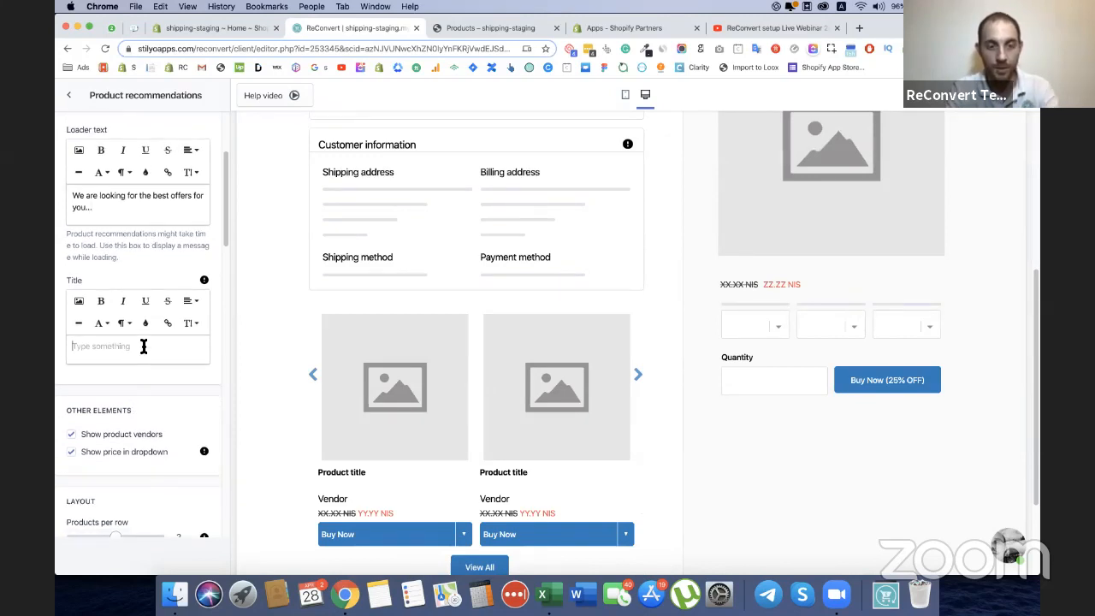
click(143, 345)
text(Recomm)
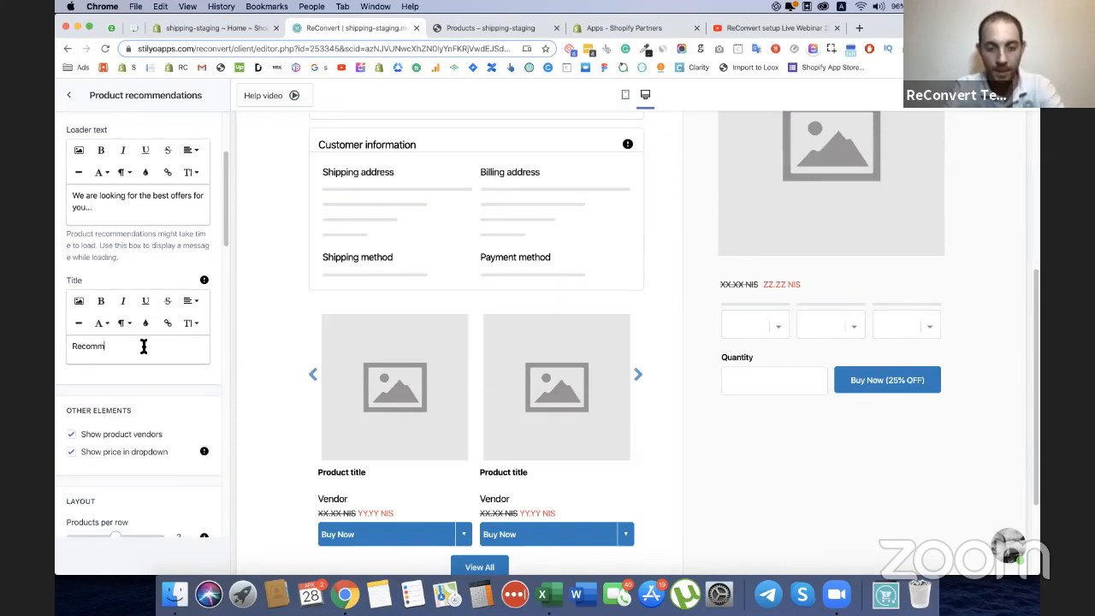
text(ended for you)
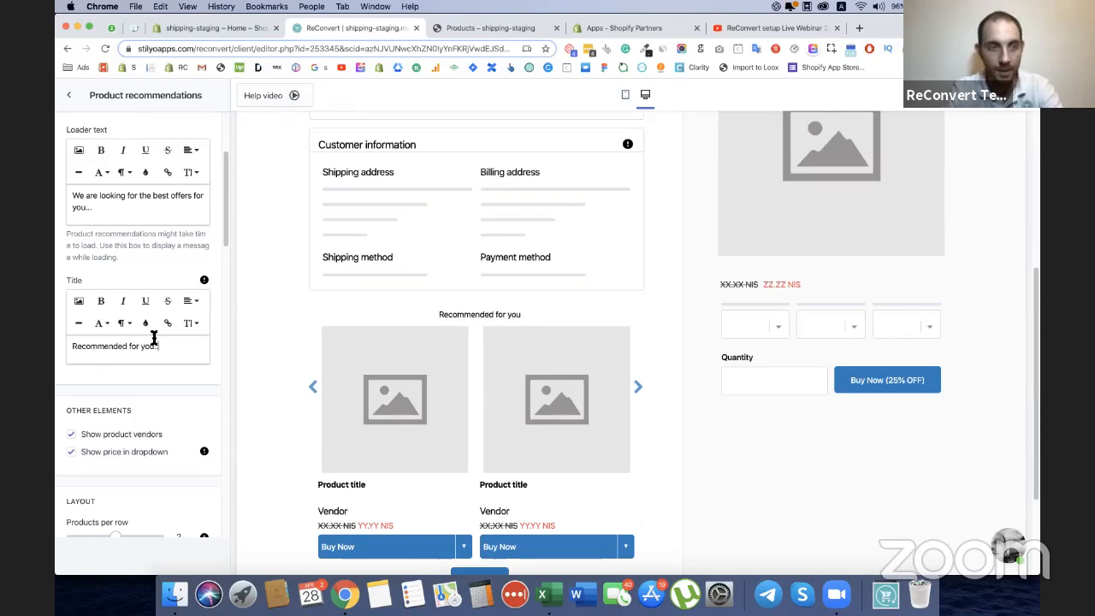
text(..)
Set the recommendations title's font size to 18 and center-align it.
key(super+a)
click(191, 323)
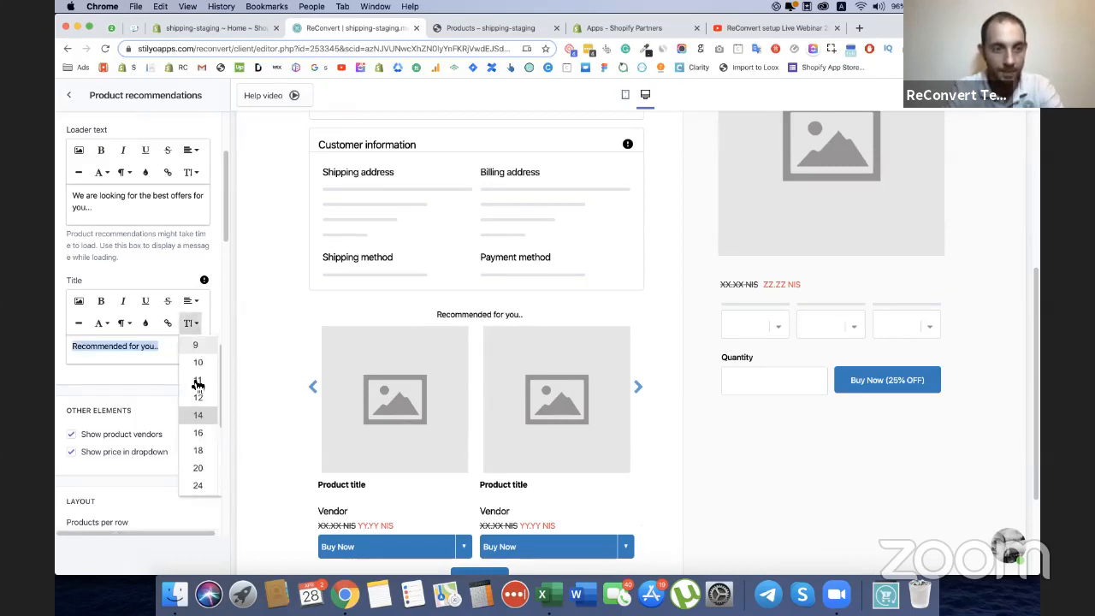
click(200, 447)
click(191, 303)
click(200, 323)
click(164, 355)
Hide the product vendors in the recommendations section and set the layout to 3 products per row.
scroll(163, 355, down, 3)
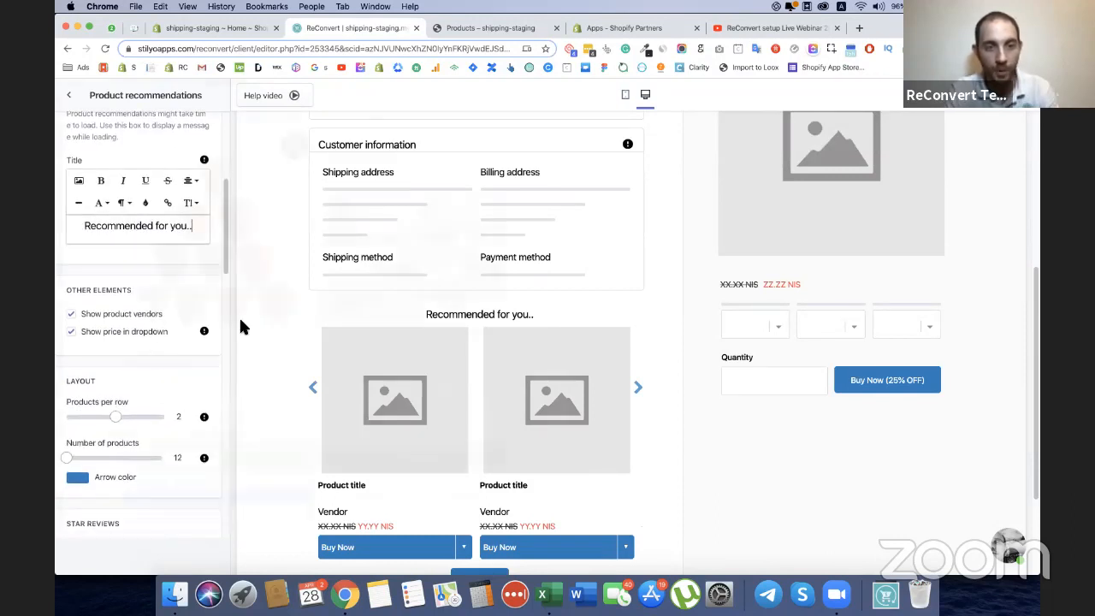
scroll(277, 343, down, 2)
scroll(276, 342, up, 2)
click(147, 316)
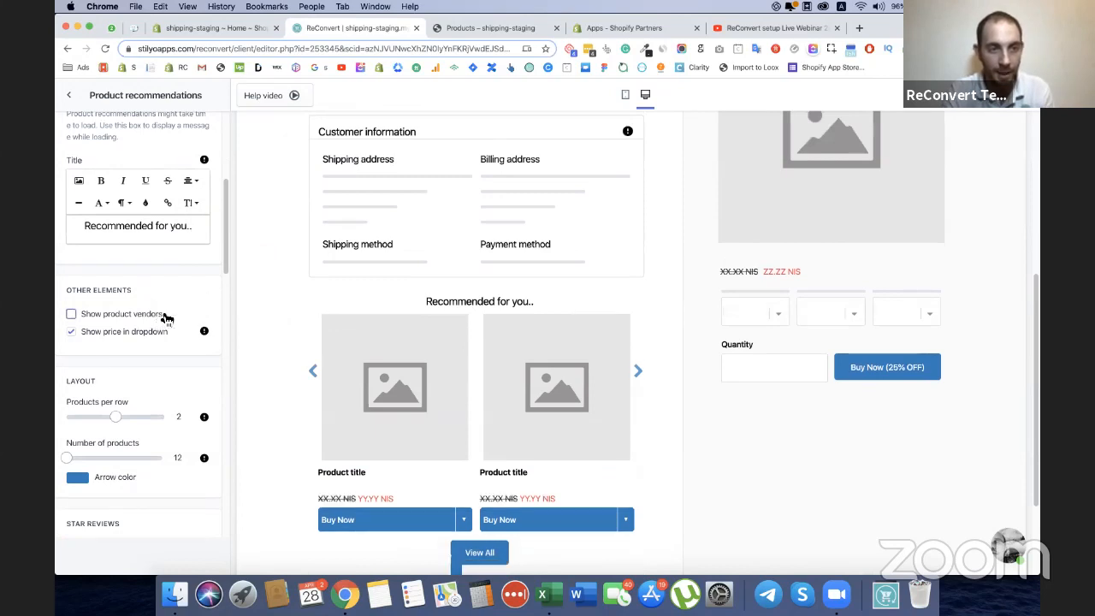
scroll(162, 317, down, 2)
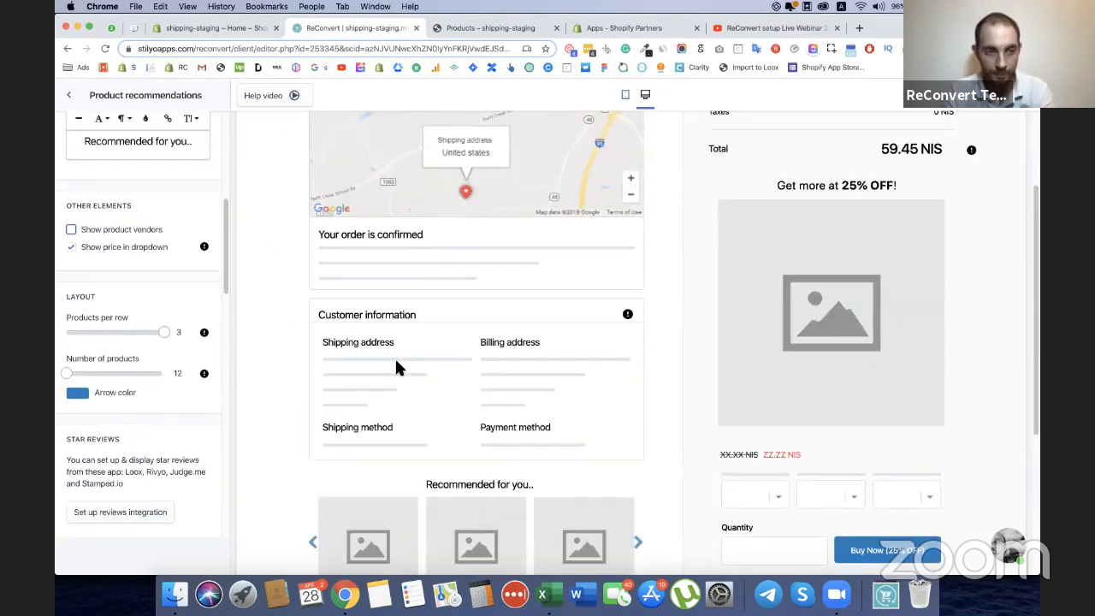
Switch the discount for the recommended products from pre-made to Automatic.
scroll(395, 366, down, 3)
scroll(157, 345, down, 8)
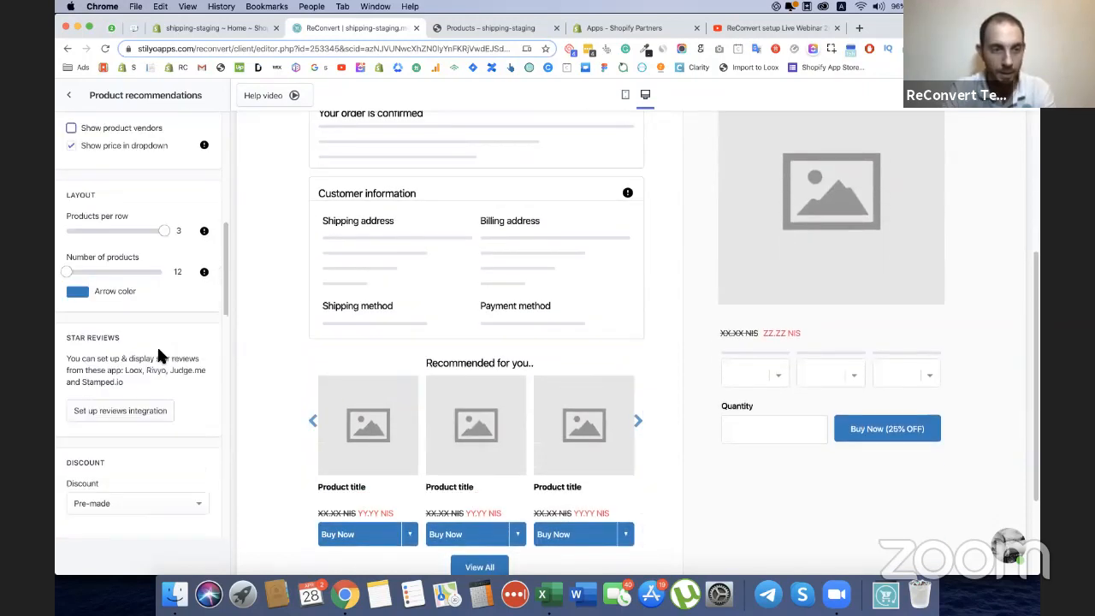
click(163, 301)
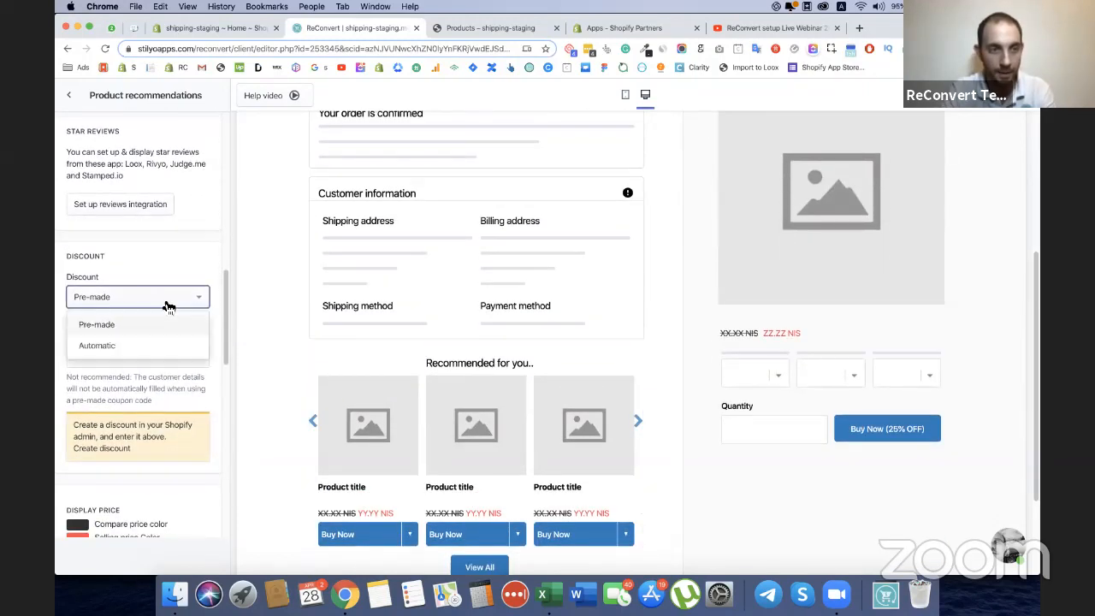
click(142, 349)
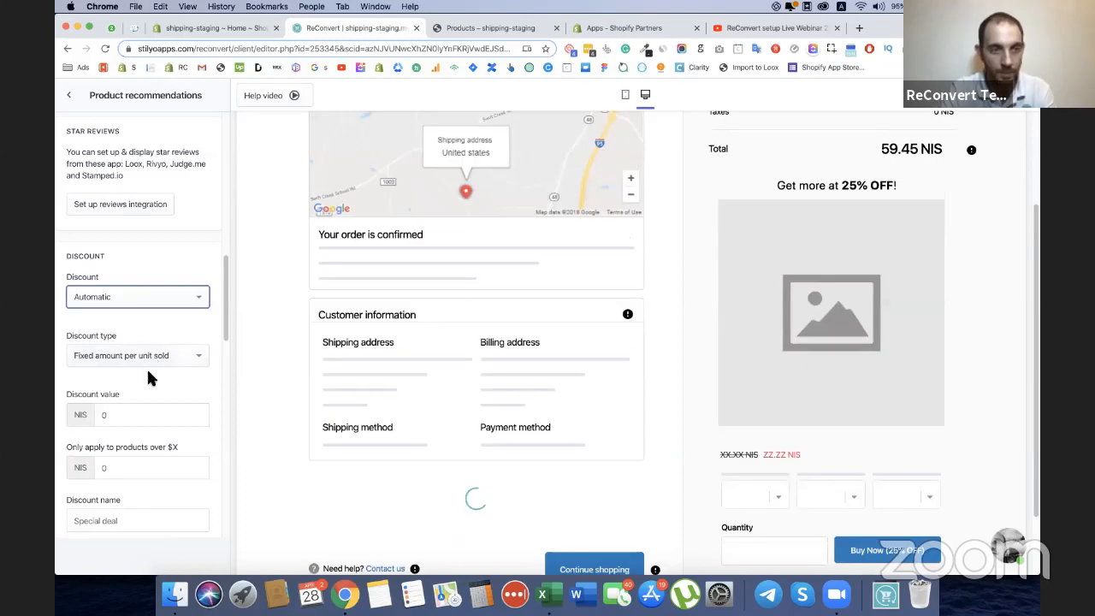
Extend the recommendations title to "Recommended for you... with a discount!".
scroll(106, 320, up, 6)
scroll(105, 318, up, 4)
click(190, 250)
text(. with a discount!)
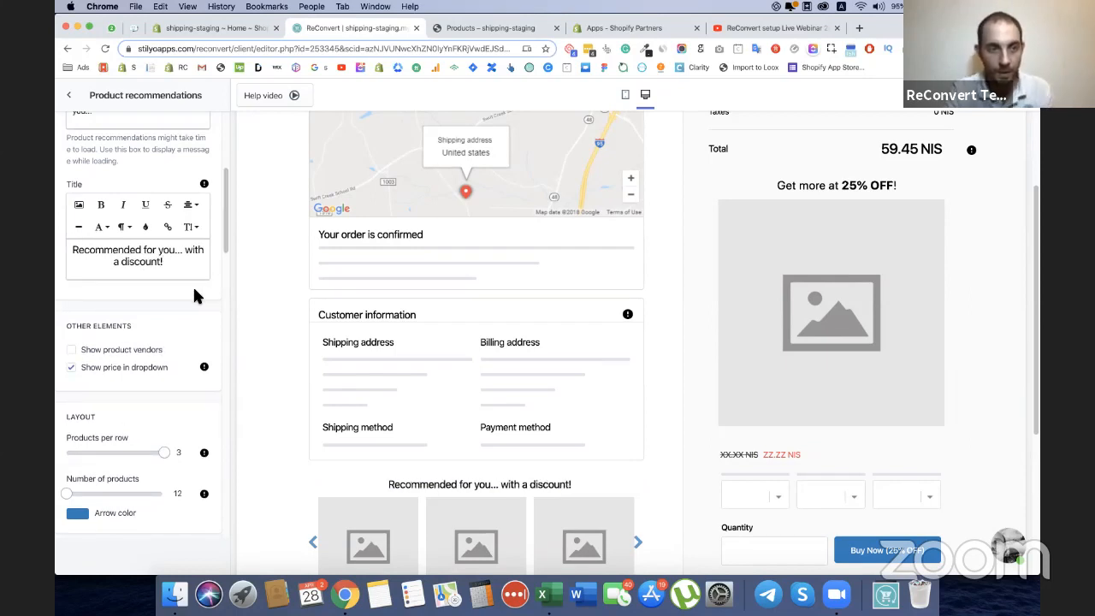
Make the recommendations discount a Percentage discount with a value of 15%.
scroll(192, 285, down, 8)
scroll(136, 394, down, 3)
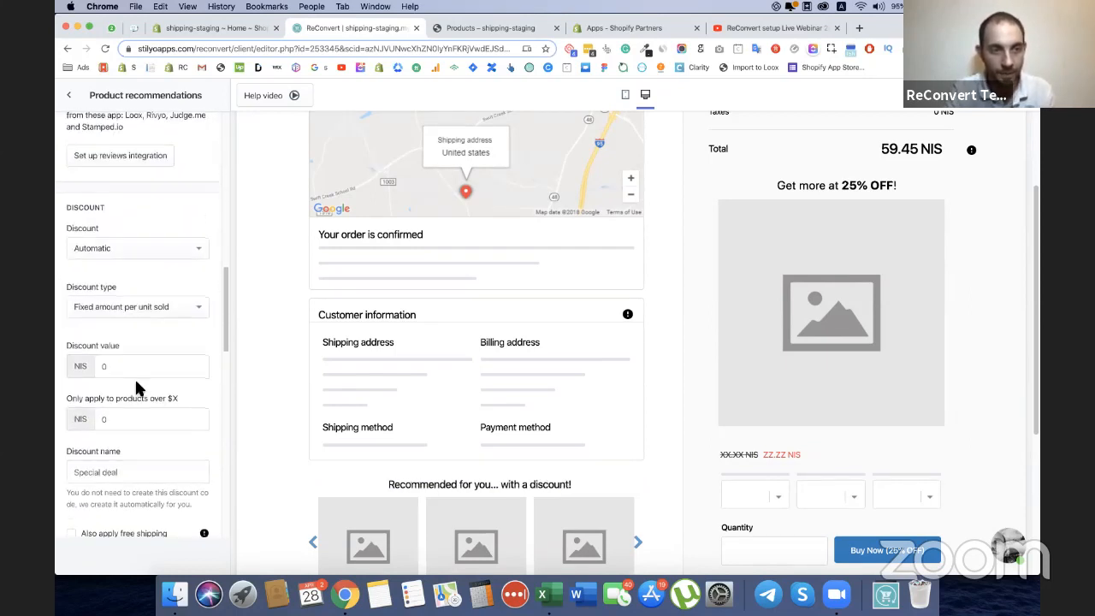
click(125, 306)
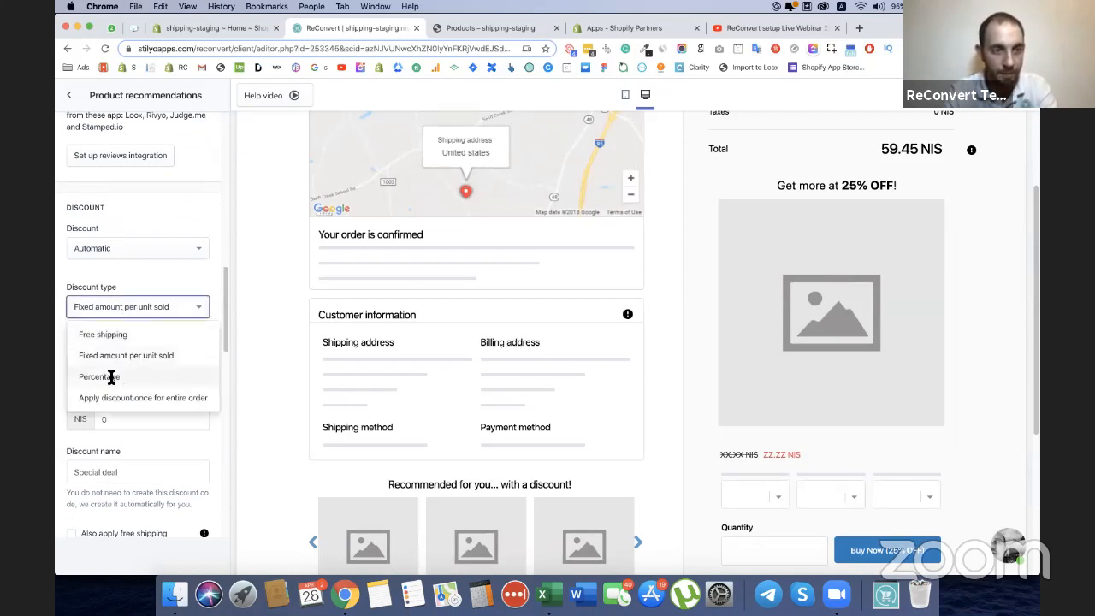
click(110, 374)
click(92, 366)
text(15)
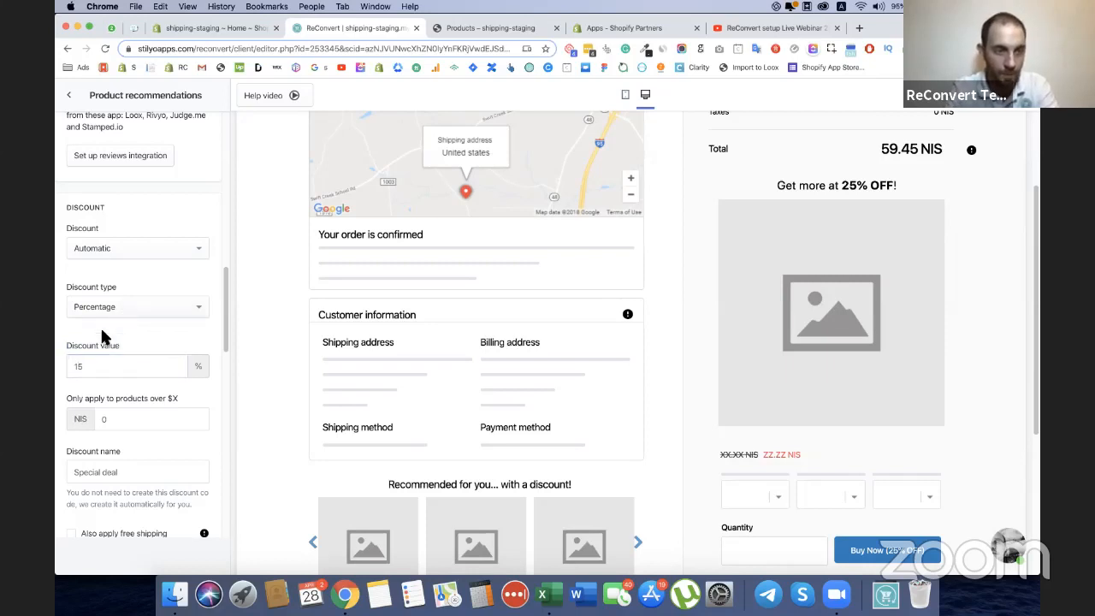
Apply free shipping in addition to the recommendations discount.
scroll(129, 329, down, 3)
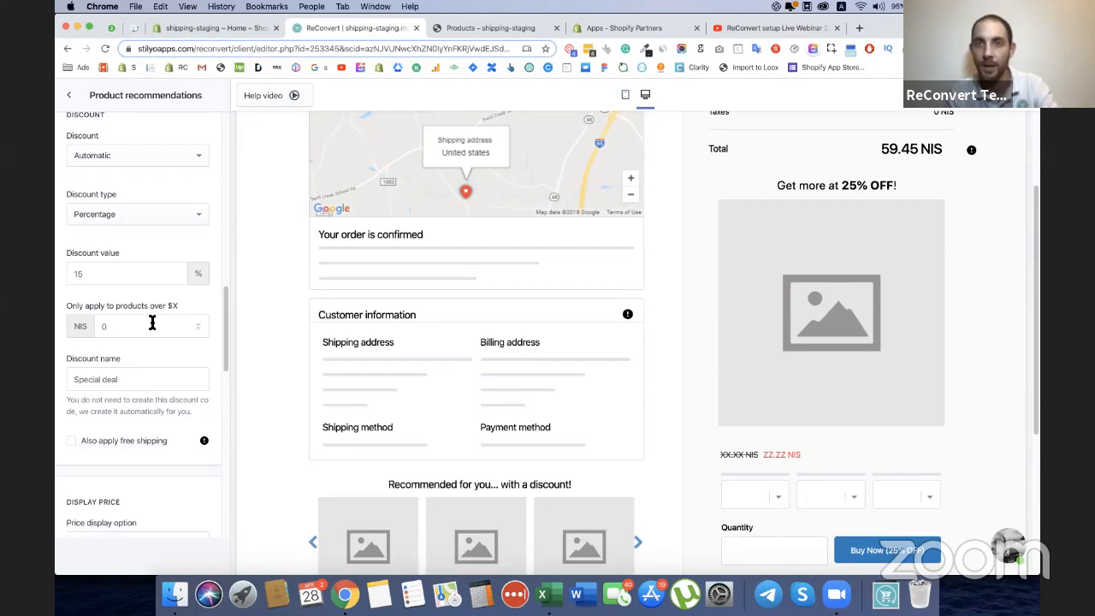
scroll(131, 315, down, 2)
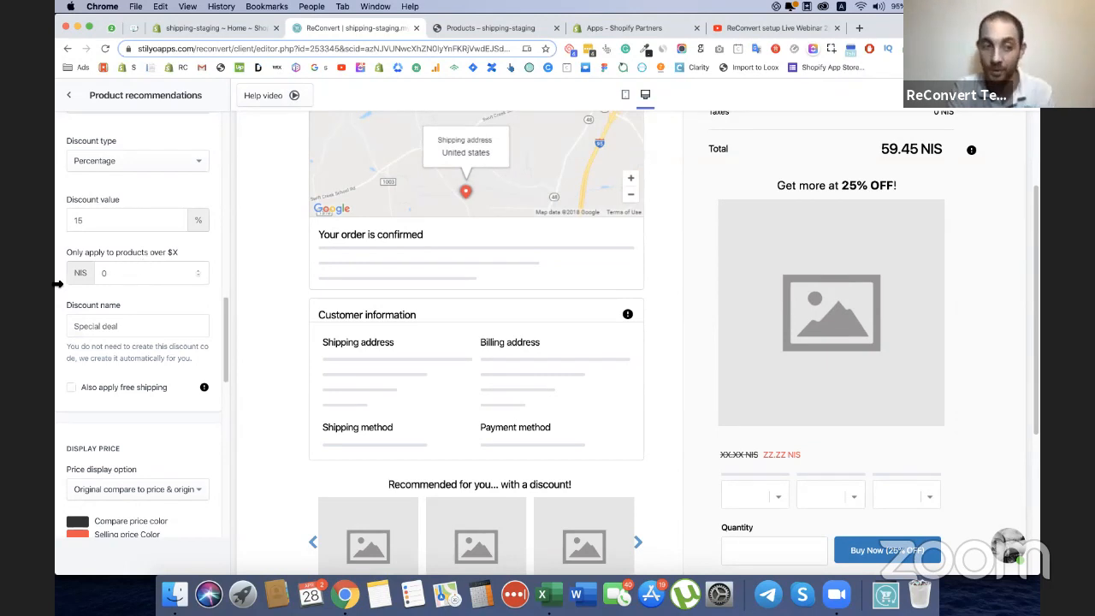
scroll(141, 355, down, 2)
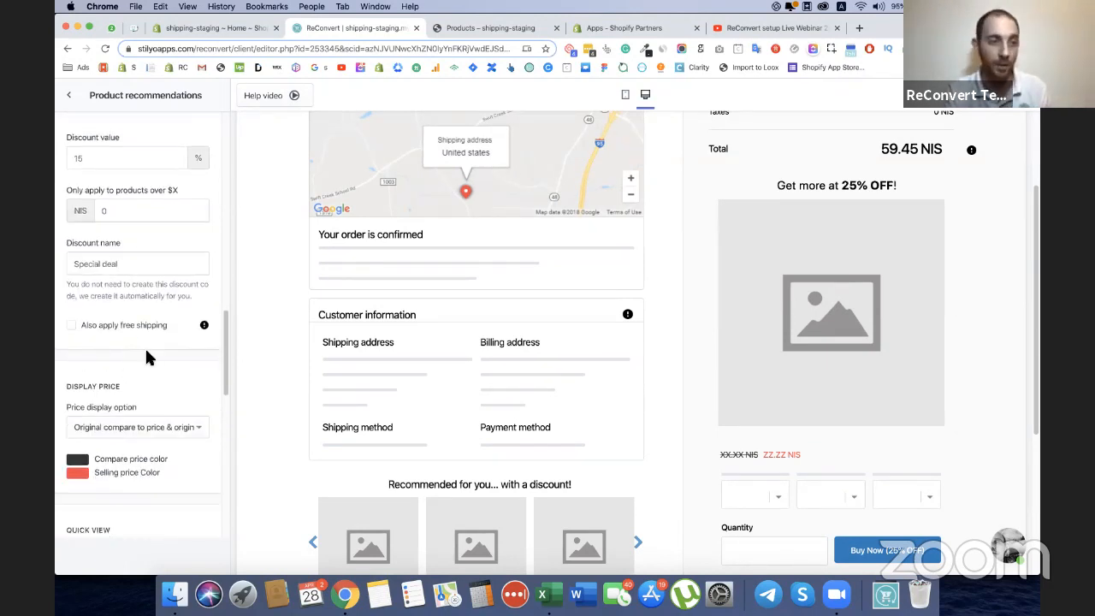
scroll(513, 315, down, 4)
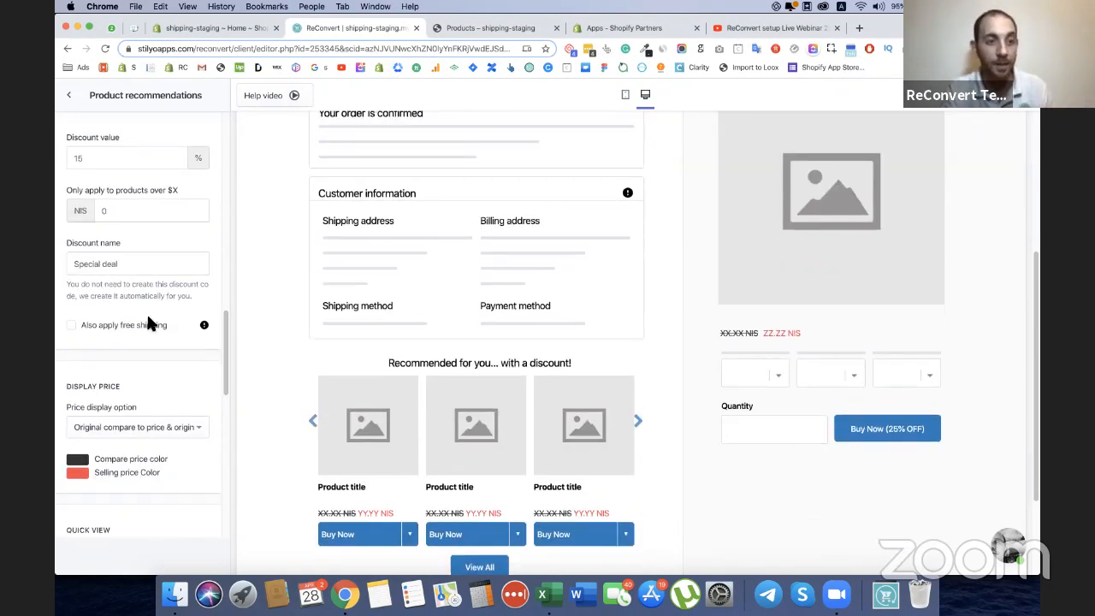
click(114, 323)
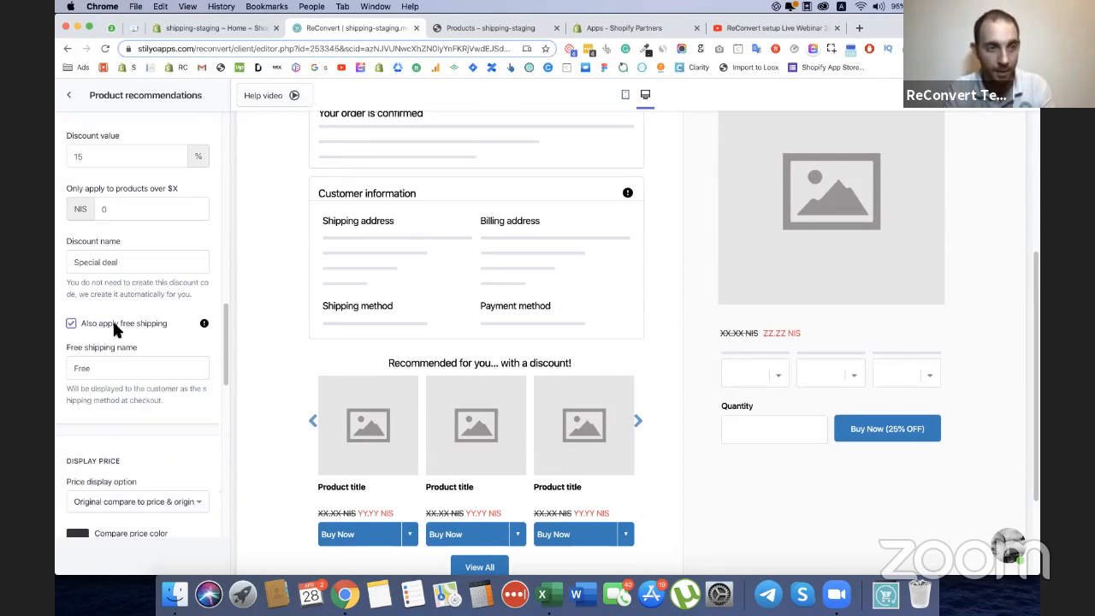
scroll(113, 325, down, 1)
scroll(154, 351, down, 8)
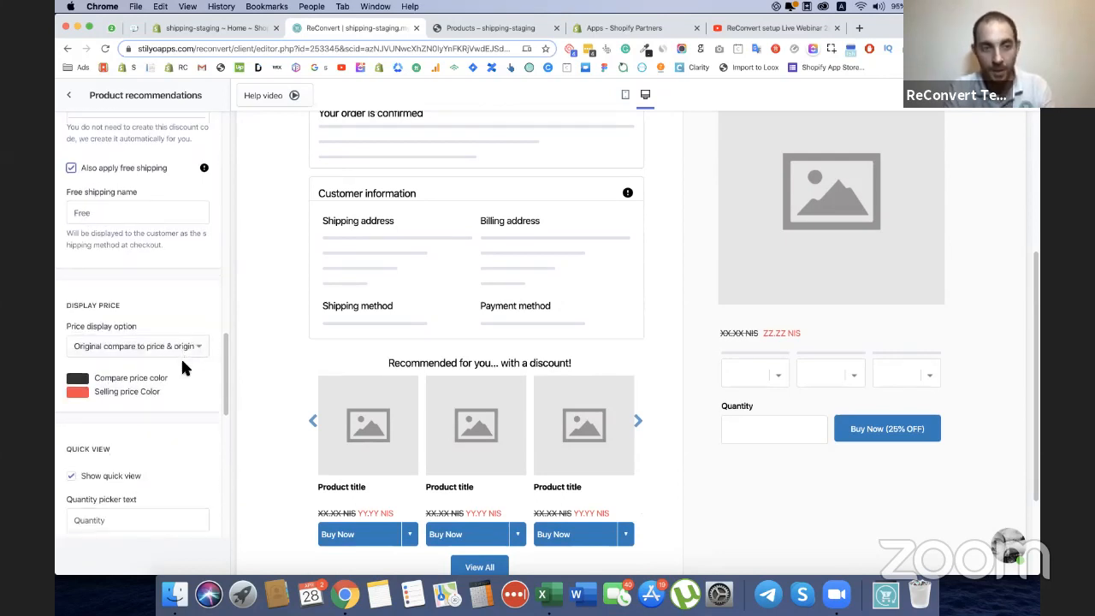
click(72, 343)
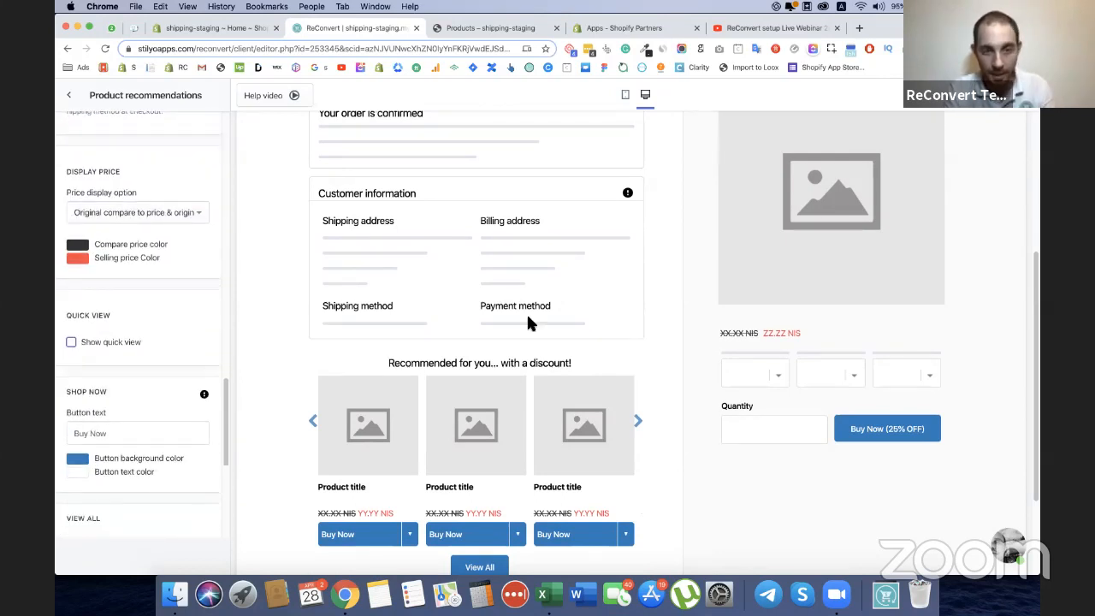
click(72, 342)
Hide the View all button of the product recommendations section and check the page preview.
scroll(89, 345, down, 5)
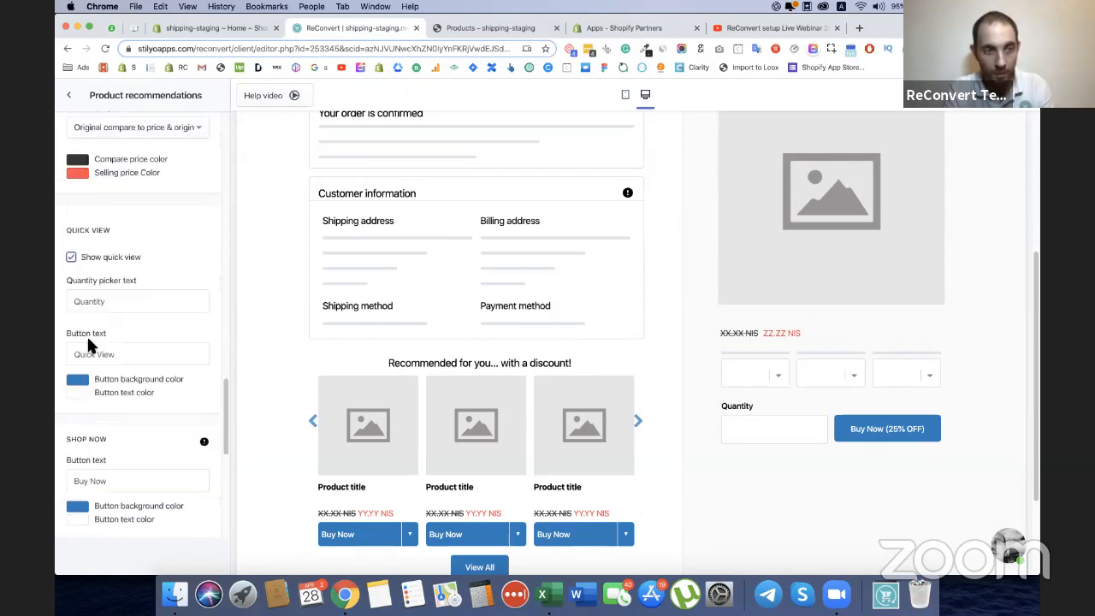
scroll(89, 344, down, 1)
click(72, 455)
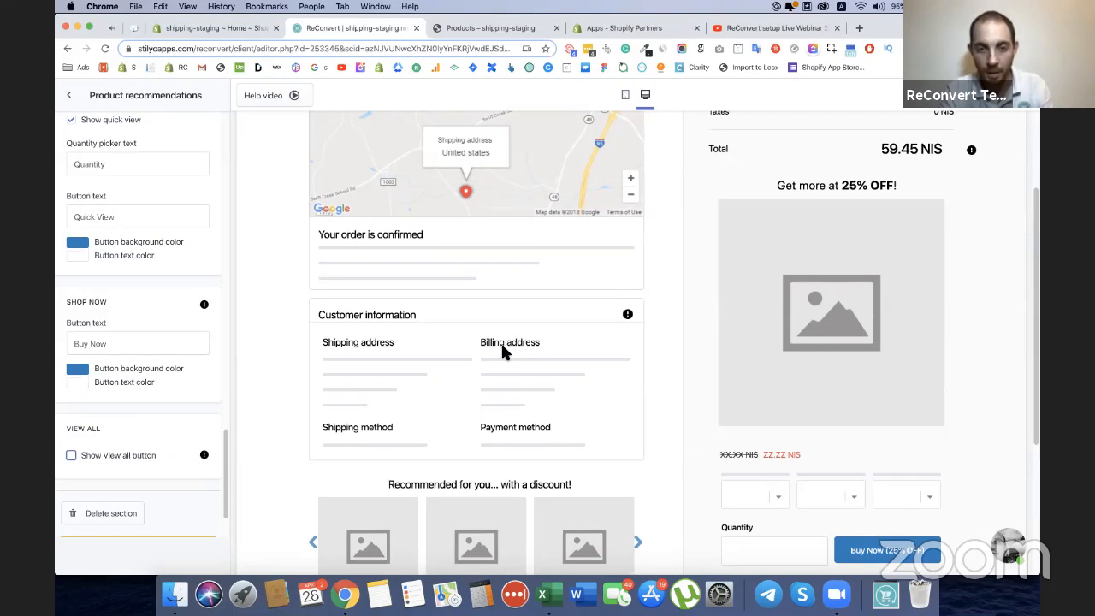
scroll(560, 445, up, 3)
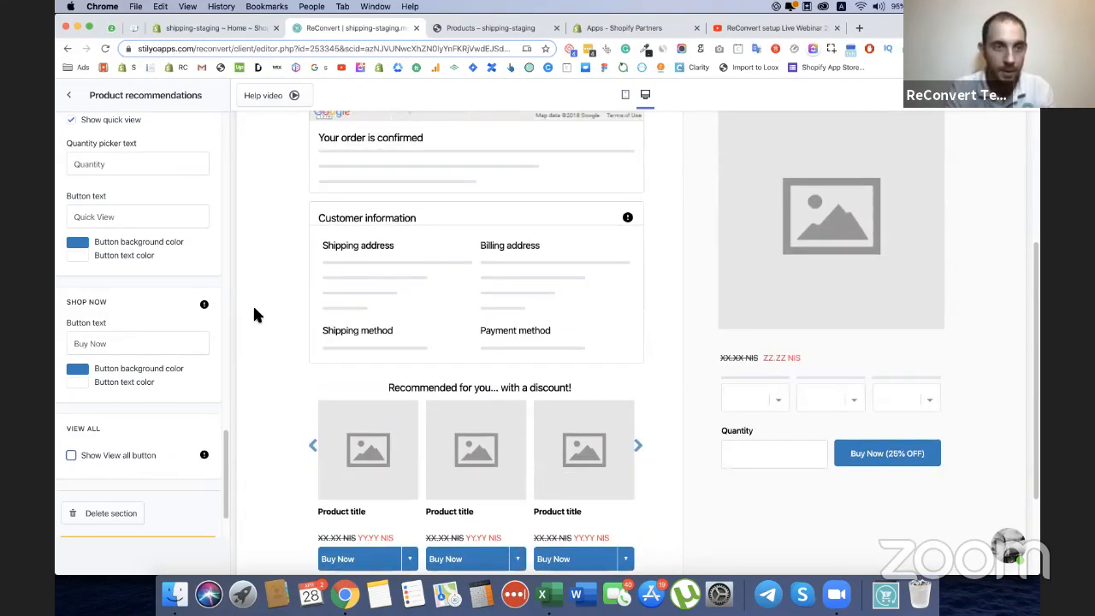
scroll(253, 306, up, 5)
Leave the recommendations settings and add a Birthday collector widget section to the Left Area.
click(71, 97)
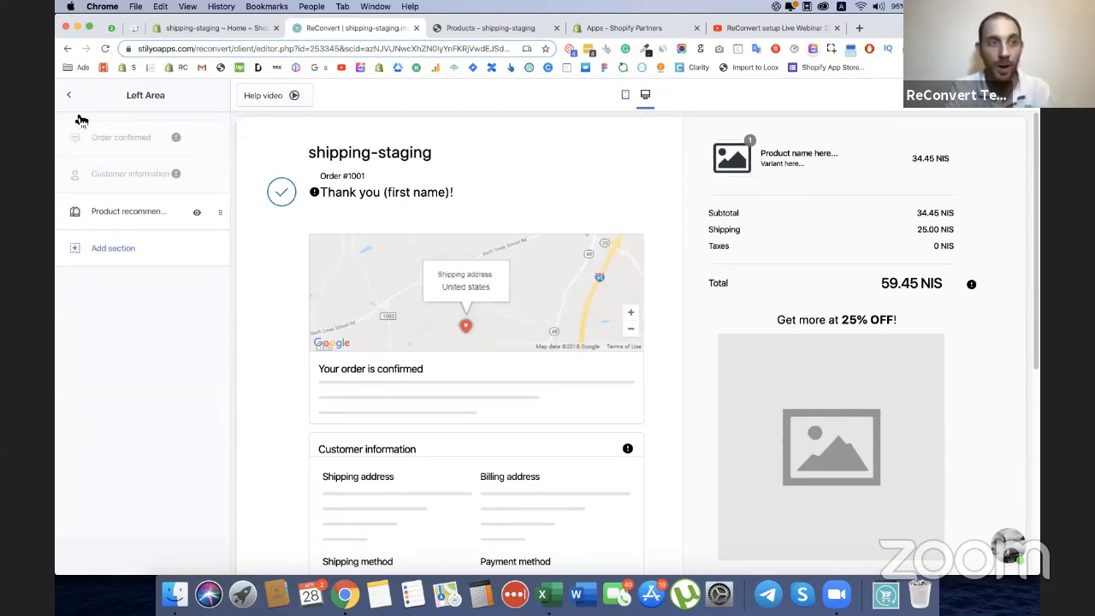
click(74, 99)
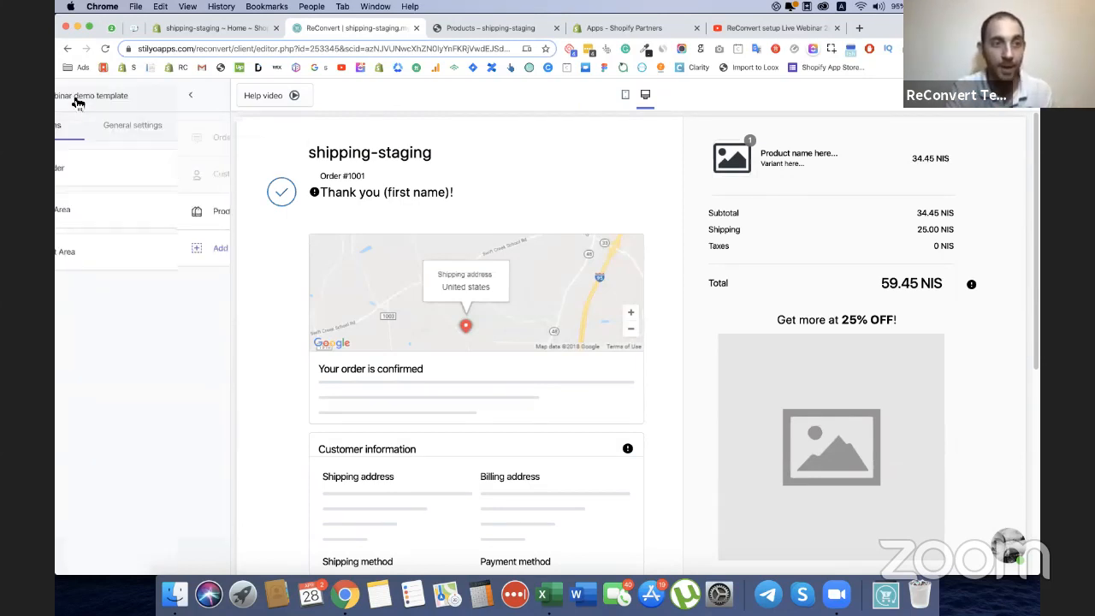
click(86, 212)
click(103, 249)
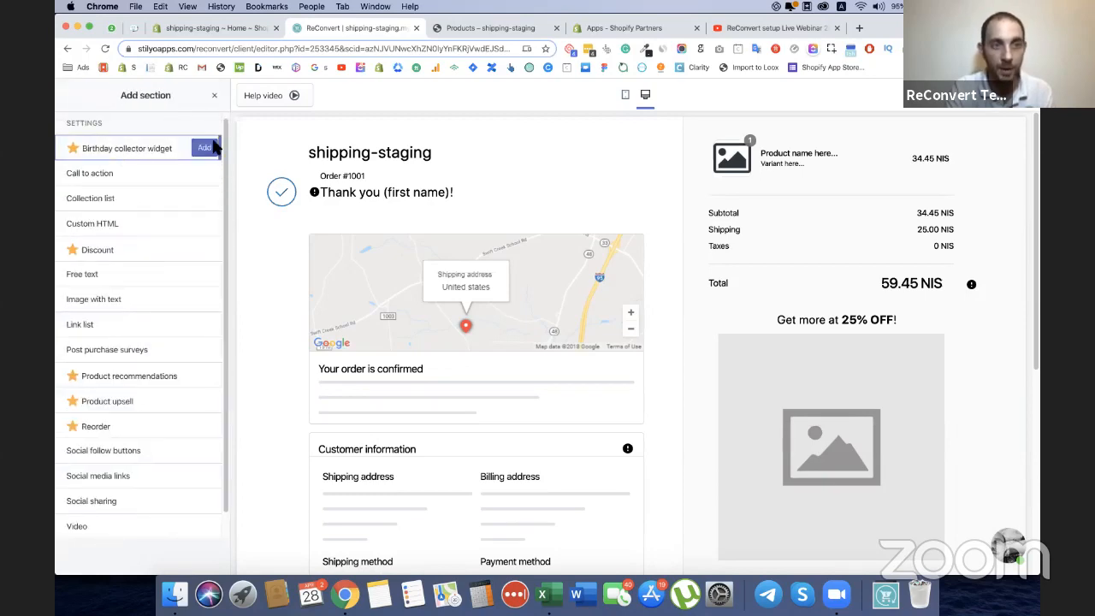
click(213, 152)
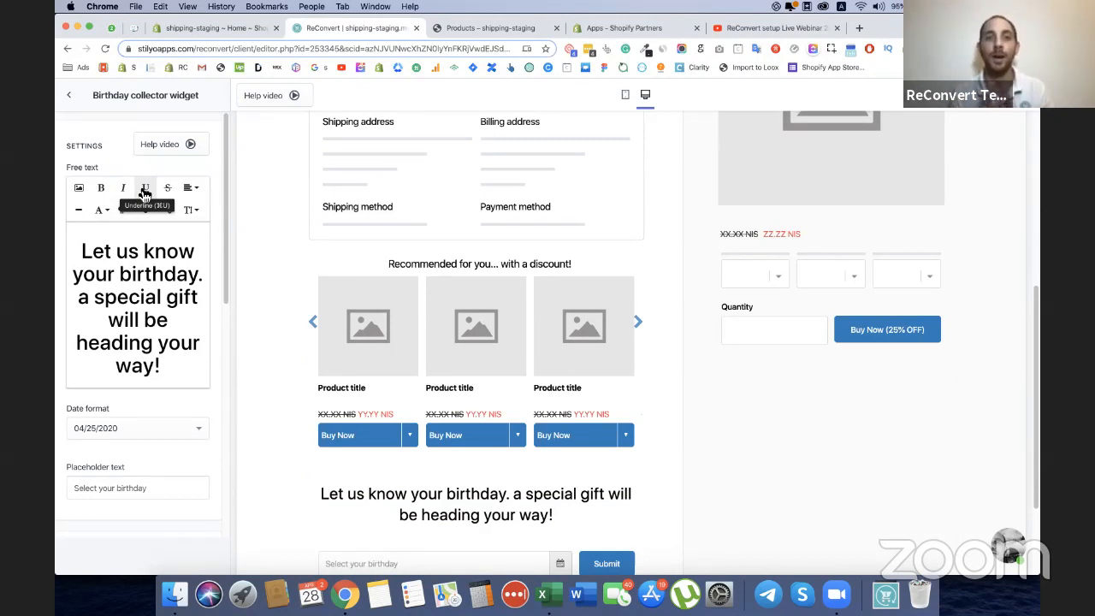
Move the Birthday collector widget to the top of the Left Area, above the Order confirmed section.
click(73, 98)
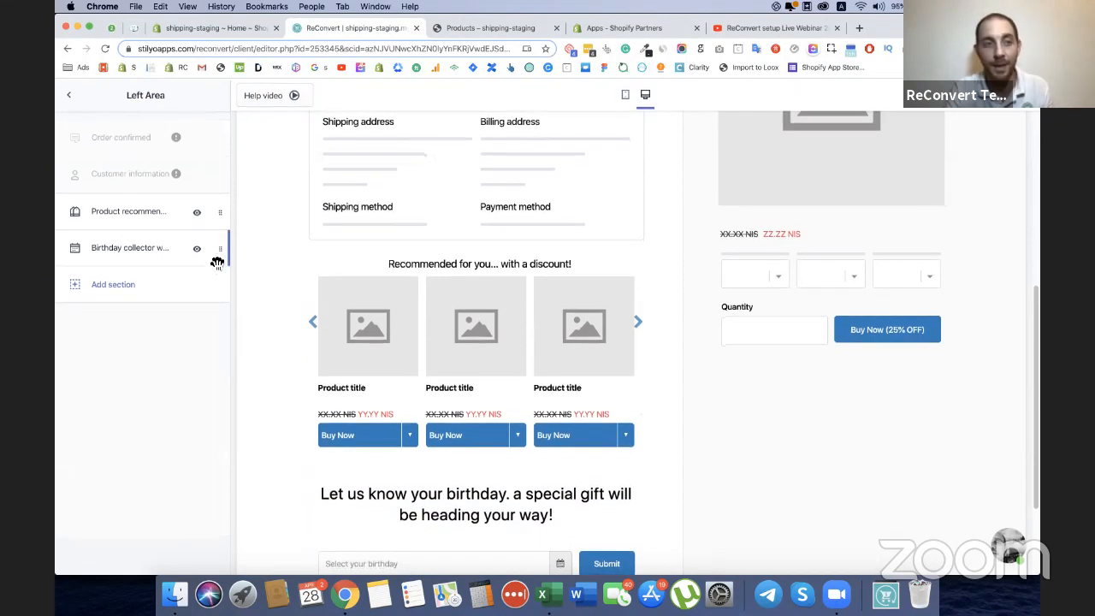
drag(220, 252, 229, 139)
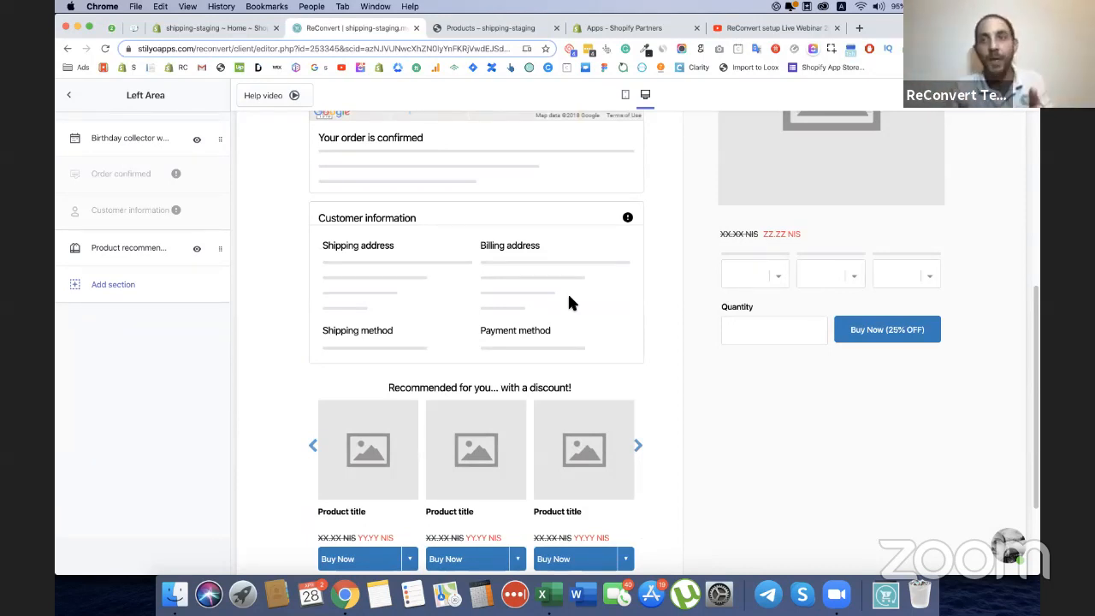
scroll(595, 330, up, 5)
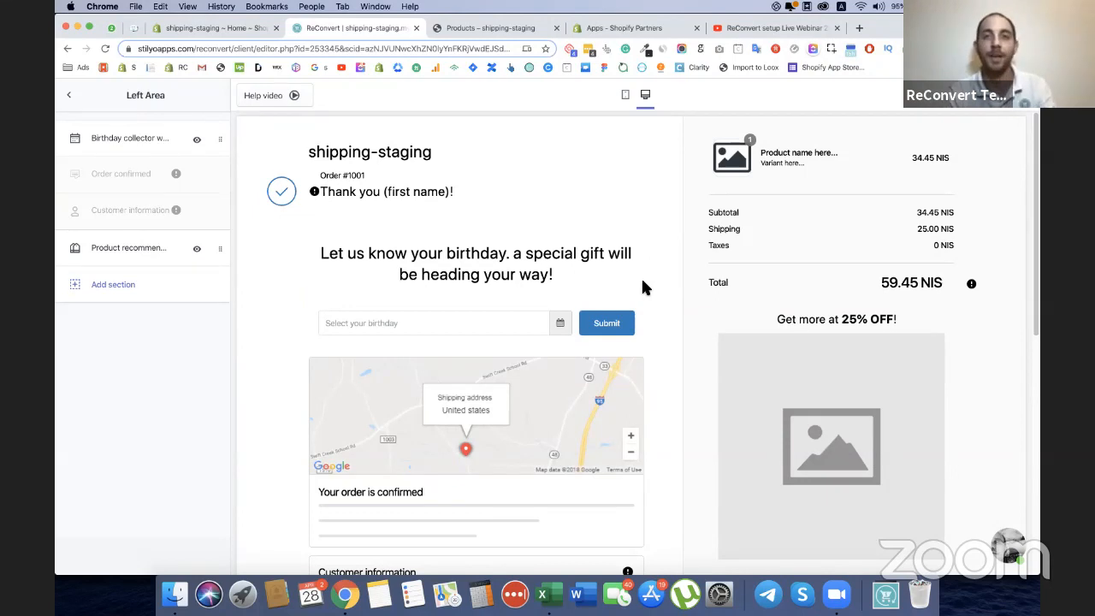
Review the Birthday collector widget's text, date format, placeholder, button and message settings, and return to the Left Area's section list.
click(526, 255)
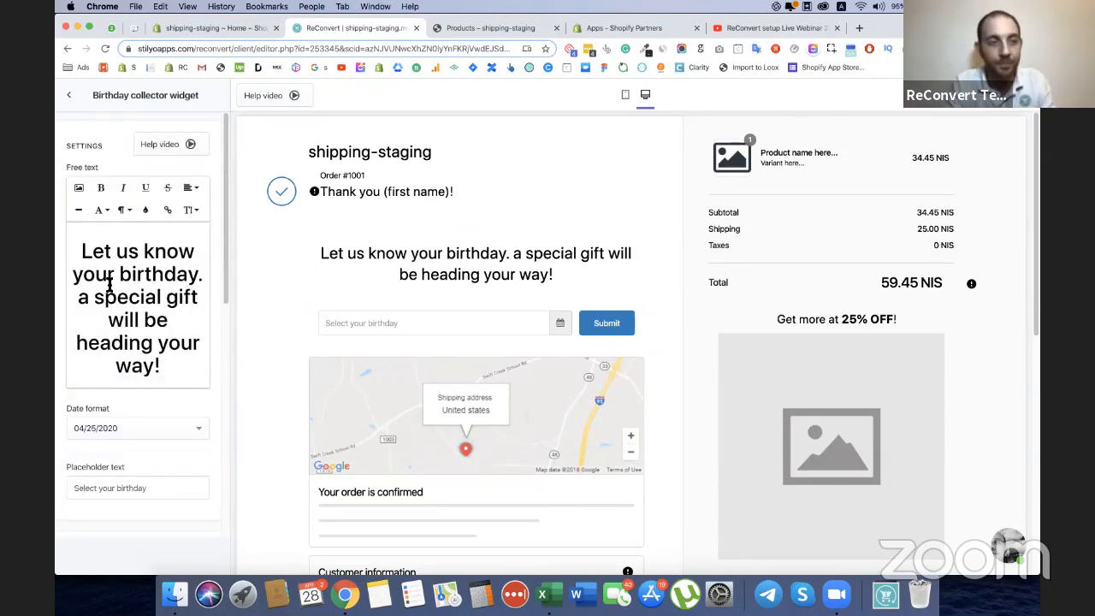
scroll(149, 285, down, 2)
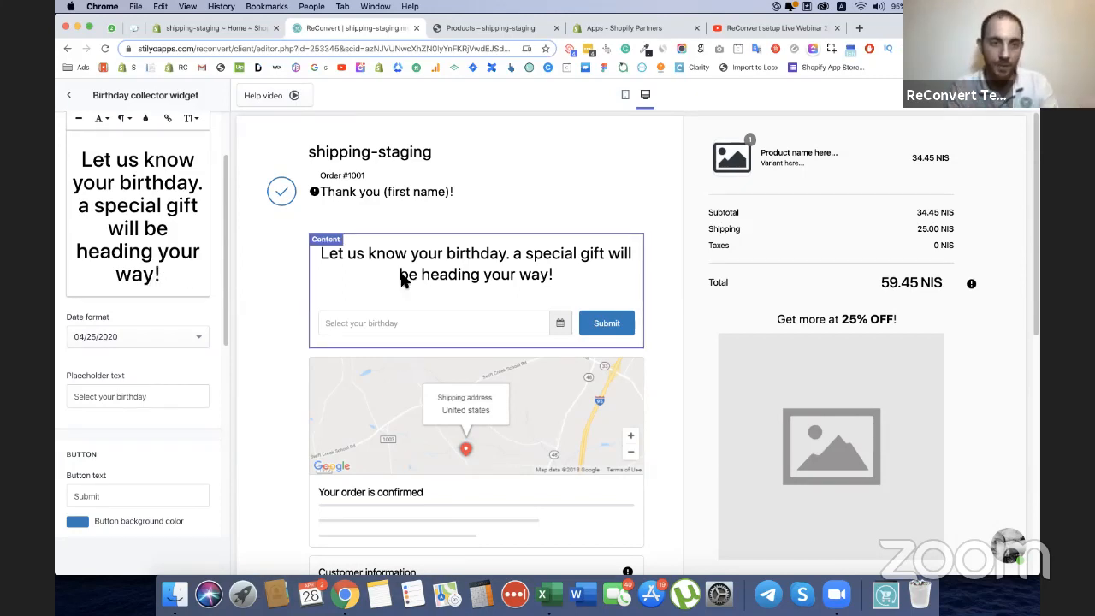
scroll(186, 348, up, 2)
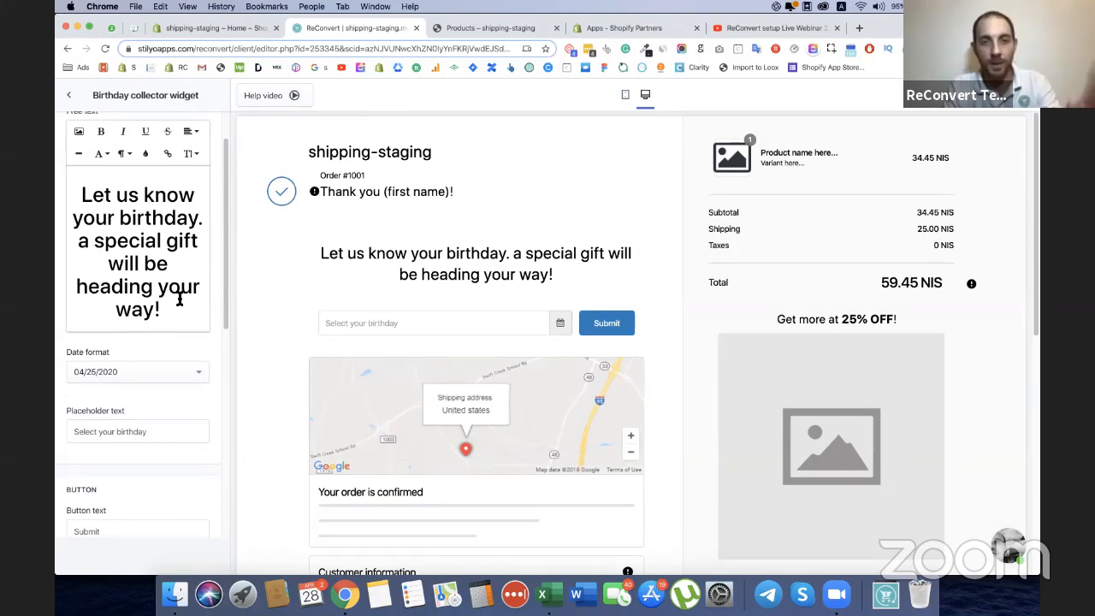
scroll(186, 286, down, 5)
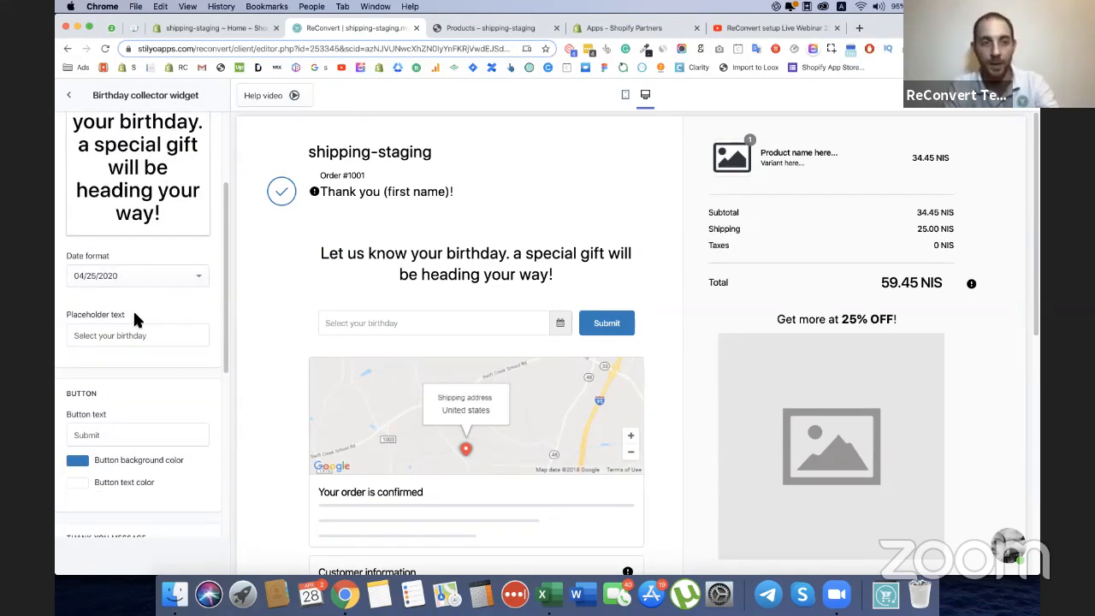
scroll(198, 316, down, 10)
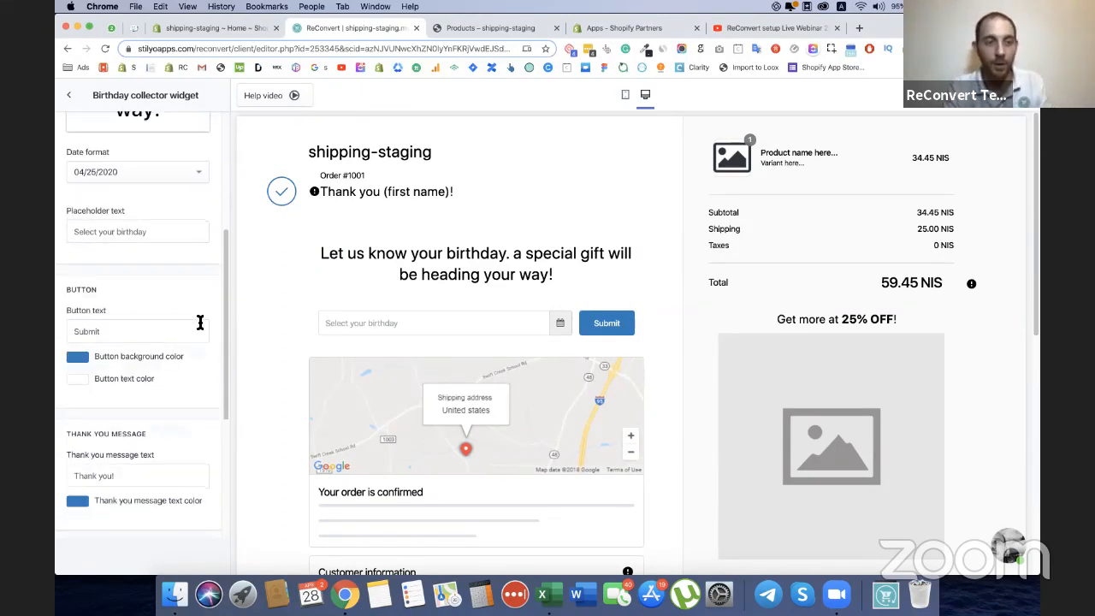
scroll(165, 278, down, 7)
scroll(196, 257, up, 3)
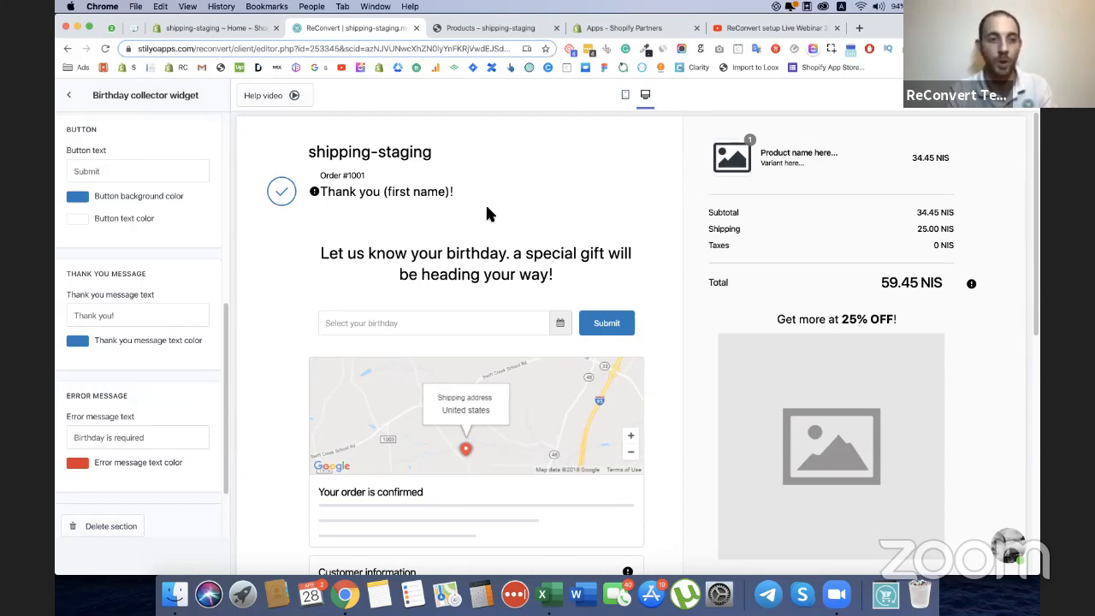
scroll(442, 189, down, 1)
click(65, 95)
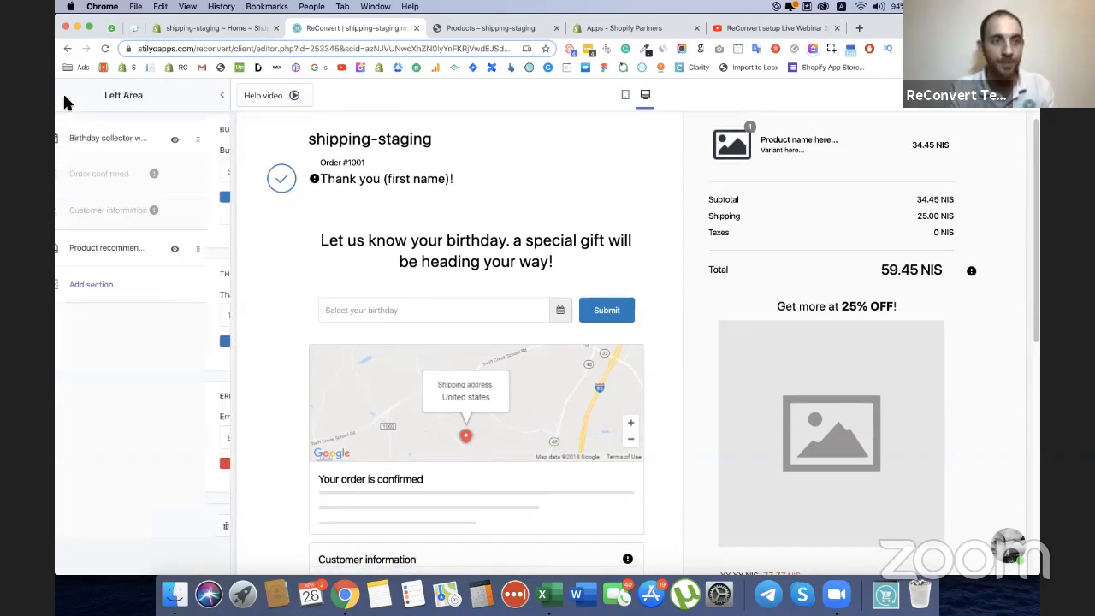
Add a Social sharing section to the Left Area and check it in the page preview.
click(105, 282)
scroll(119, 432, down, 1)
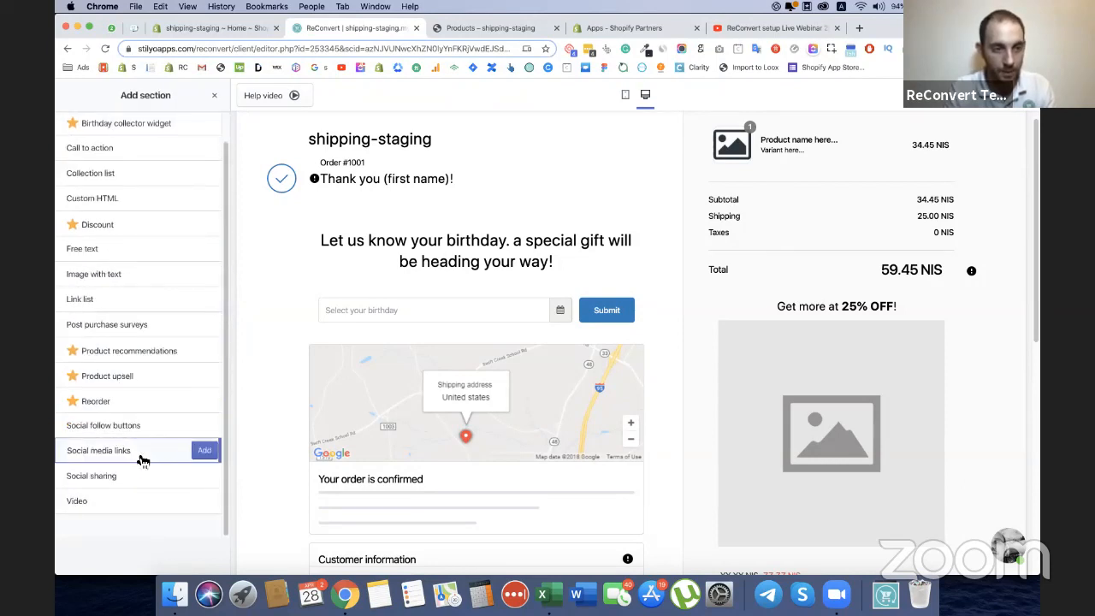
click(211, 479)
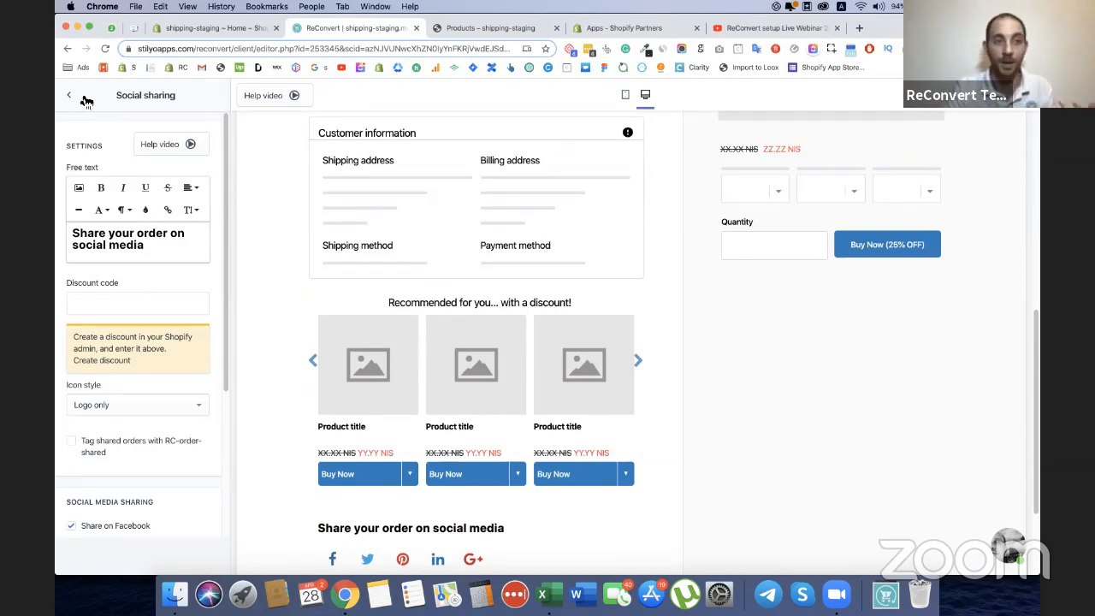
scroll(281, 330, down, 2)
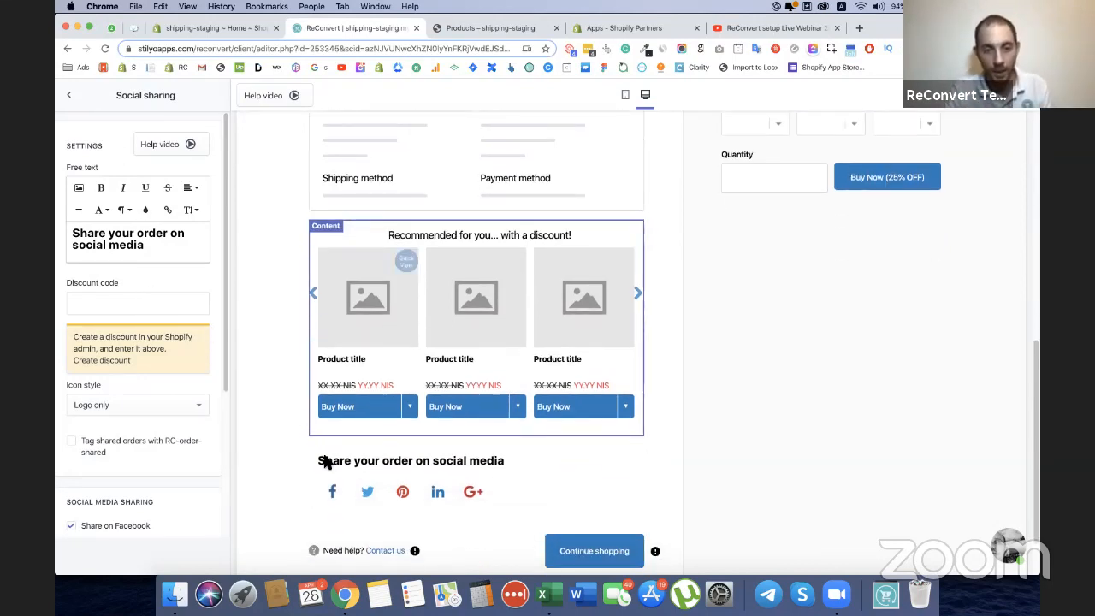
scroll(305, 416, up, 2)
scroll(342, 569, down, 2)
scroll(257, 479, up, 2)
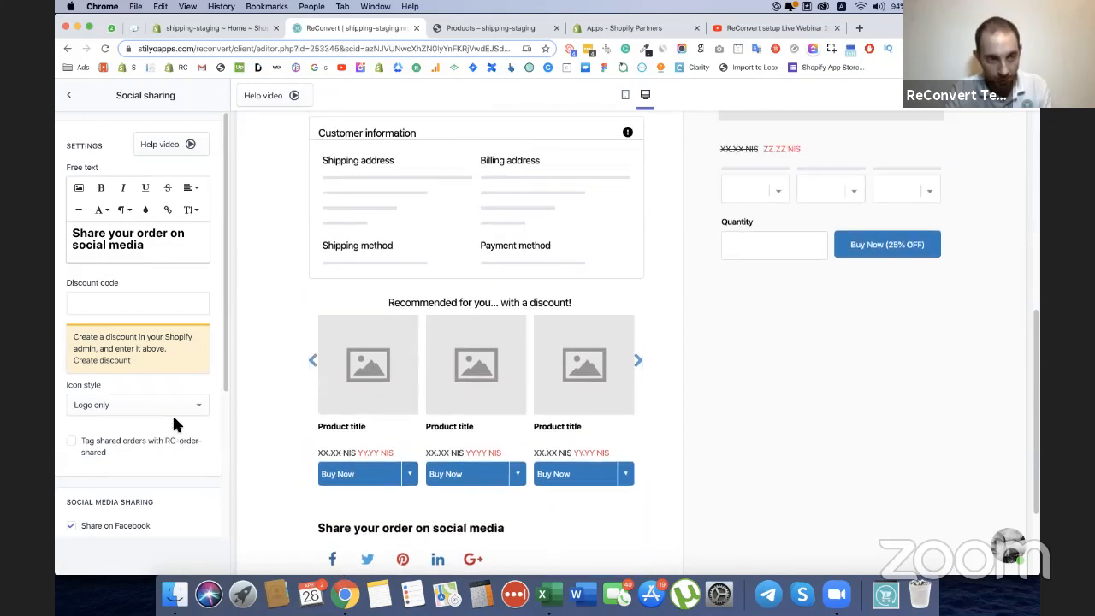
Set the social sharing icon style to Round edge and turn off sharing on Google+.
click(175, 407)
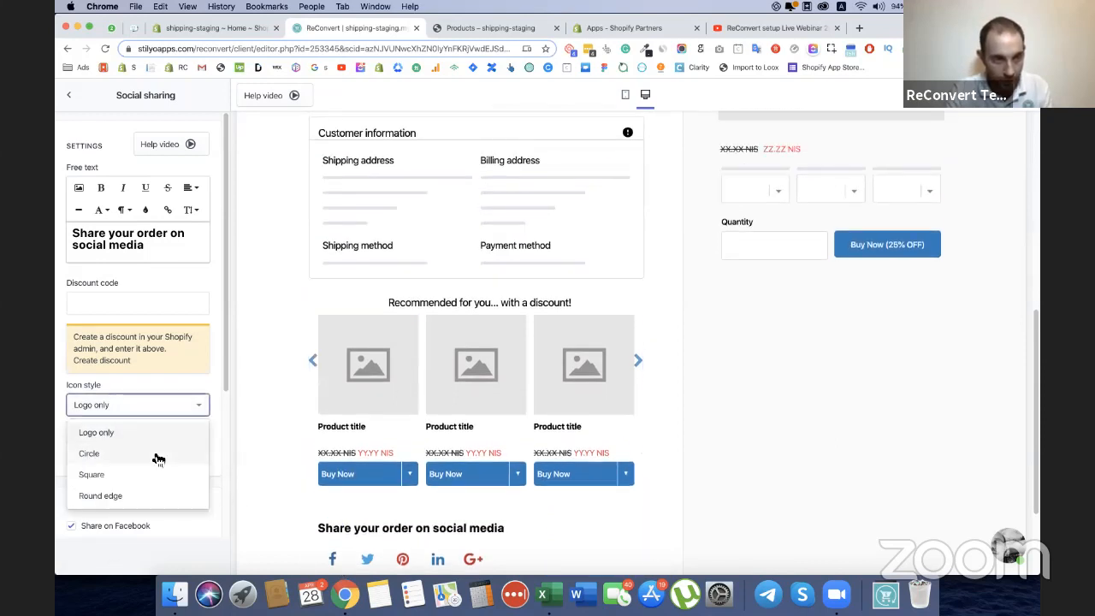
click(137, 495)
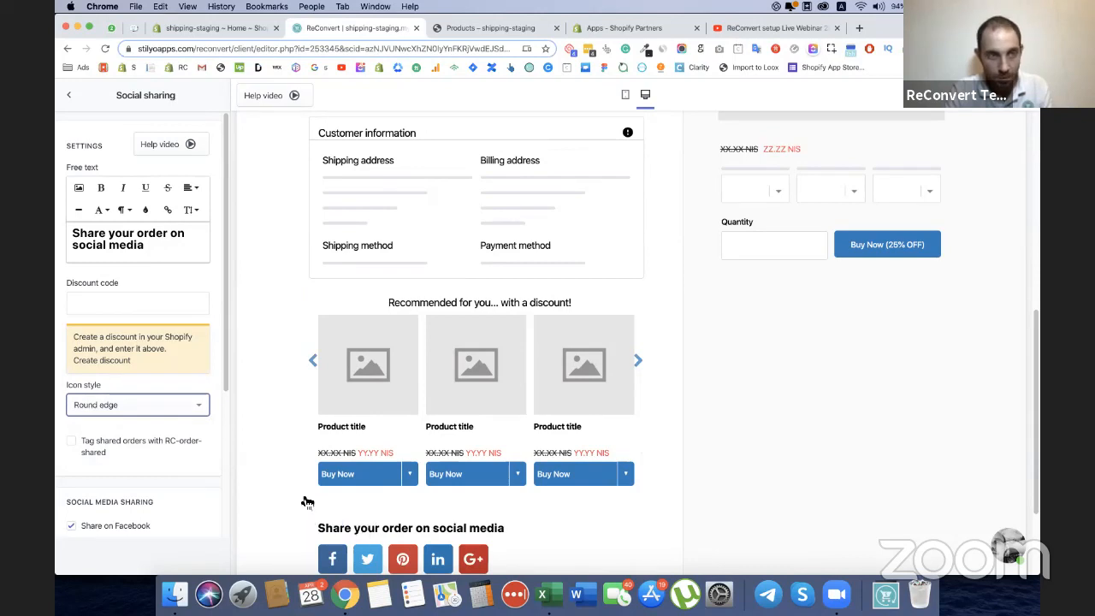
scroll(183, 385, down, 4)
click(72, 444)
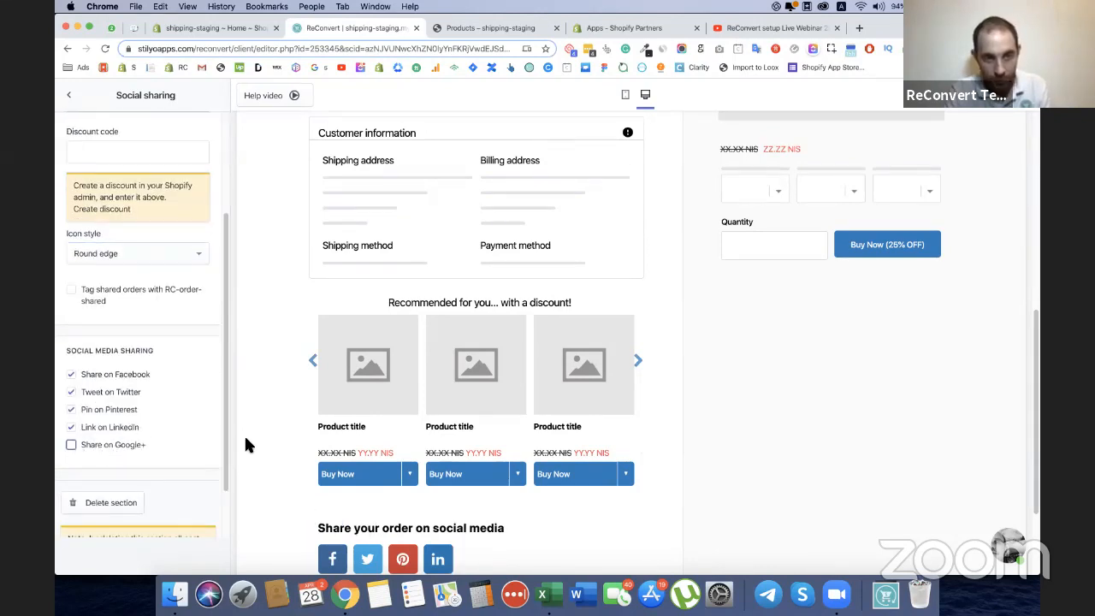
Move the Social sharing section between Order confirmed and Customer information in the Left Area.
click(69, 95)
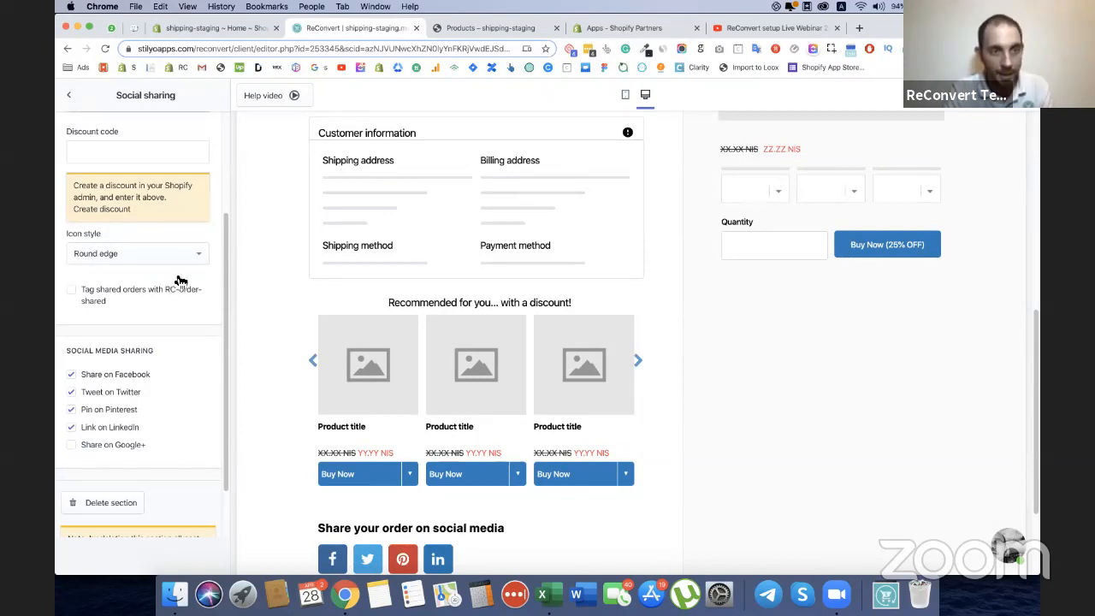
drag(219, 285, 216, 209)
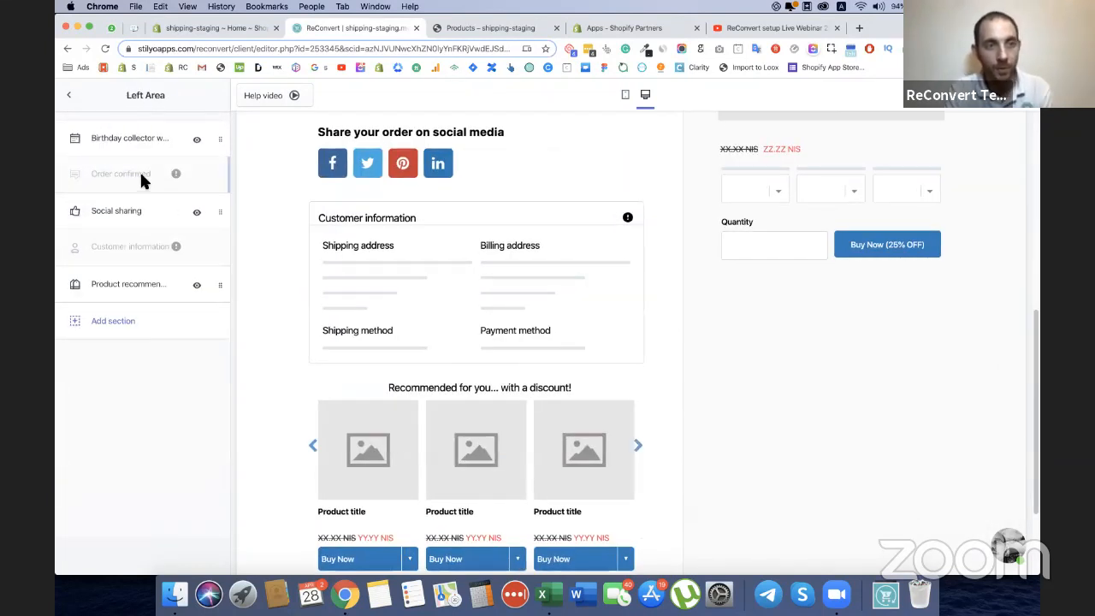
scroll(471, 283, up, 10)
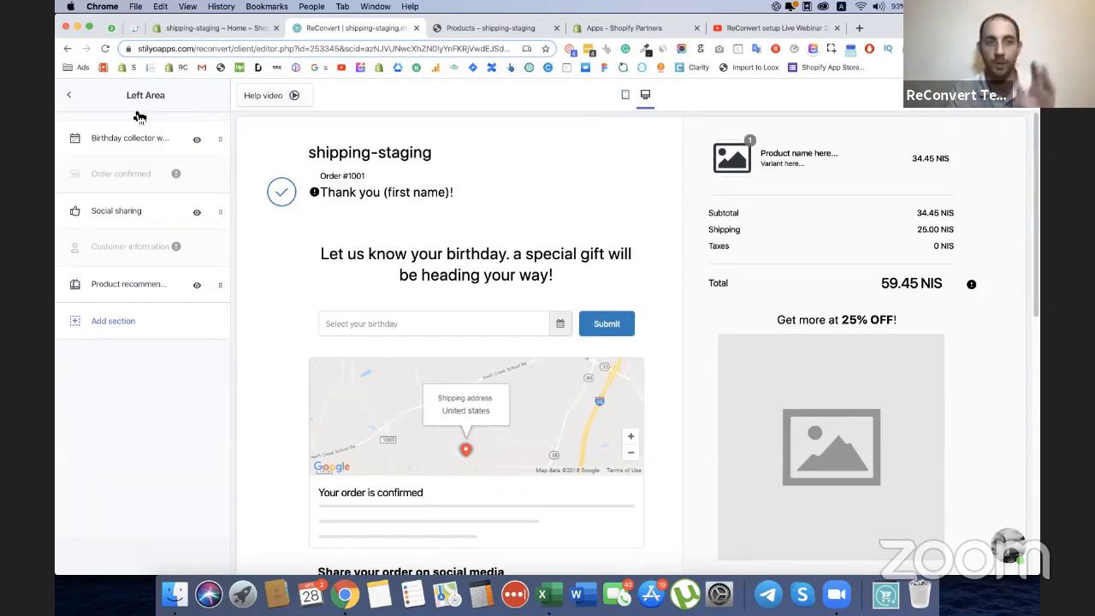
Look at the Social sharing section's help information and return to the template's main section list.
click(144, 222)
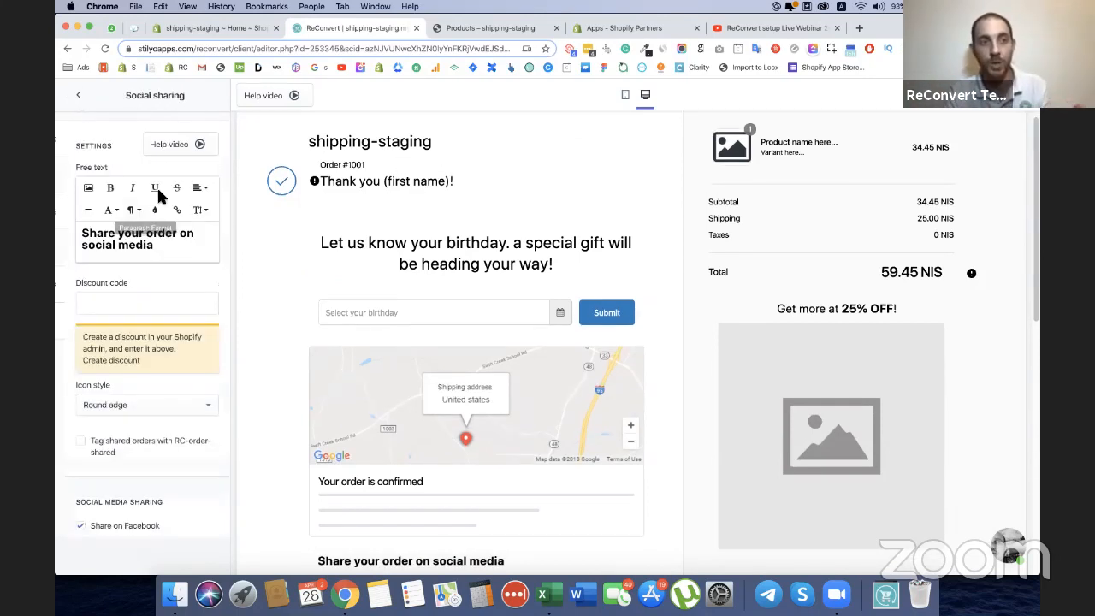
click(164, 146)
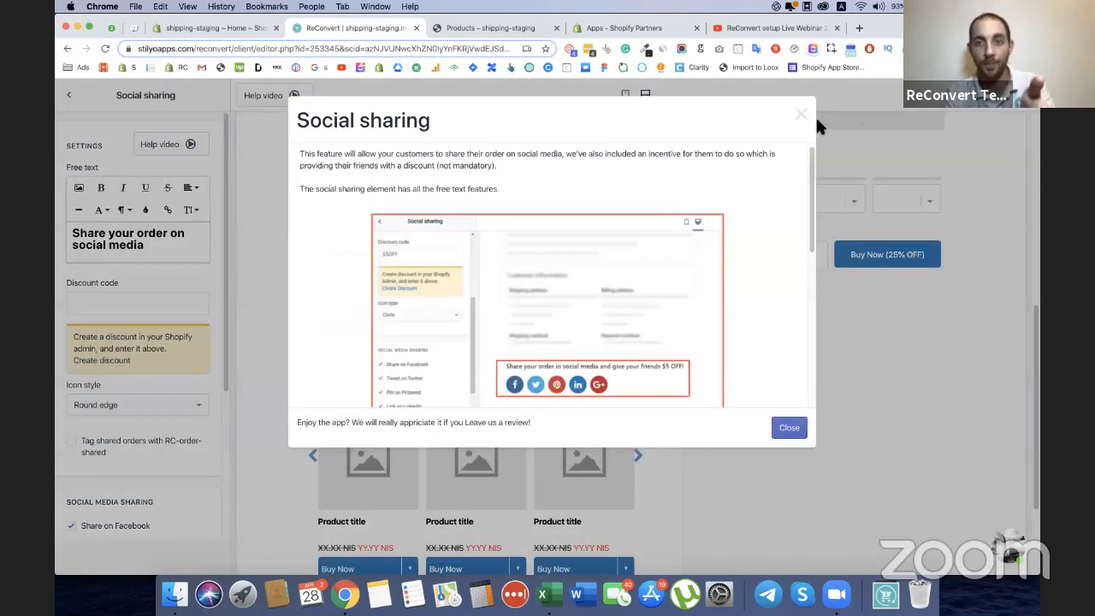
click(795, 110)
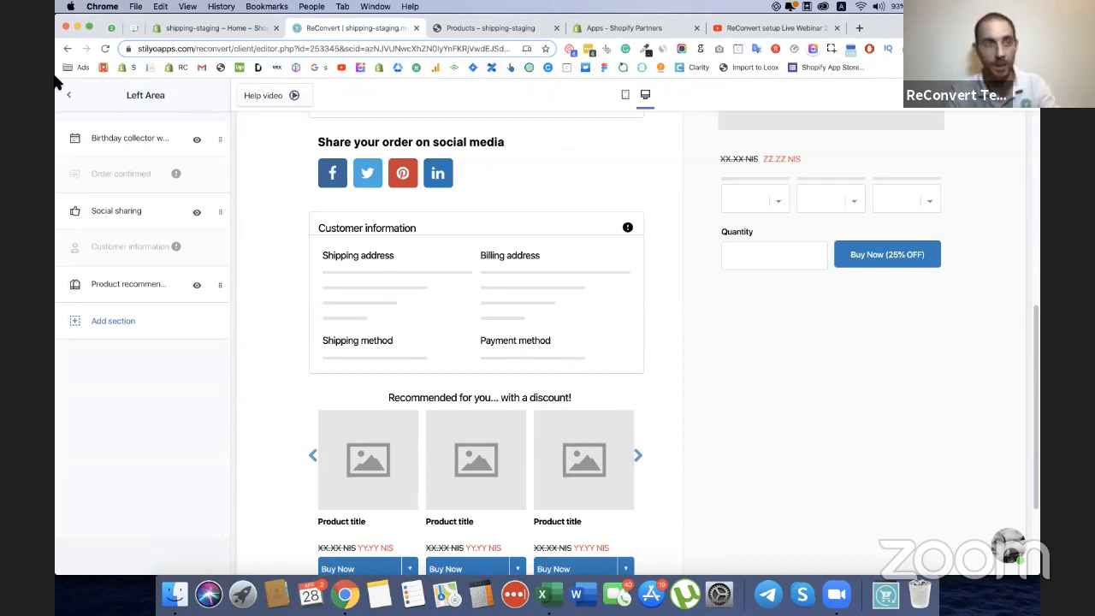
click(69, 94)
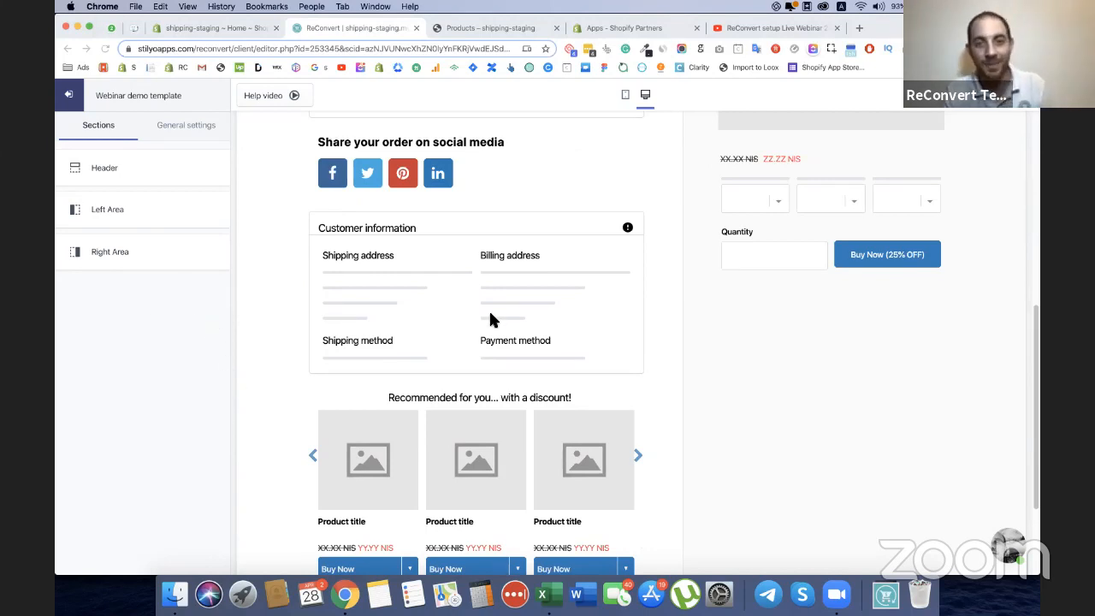
scroll(491, 315, up, 10)
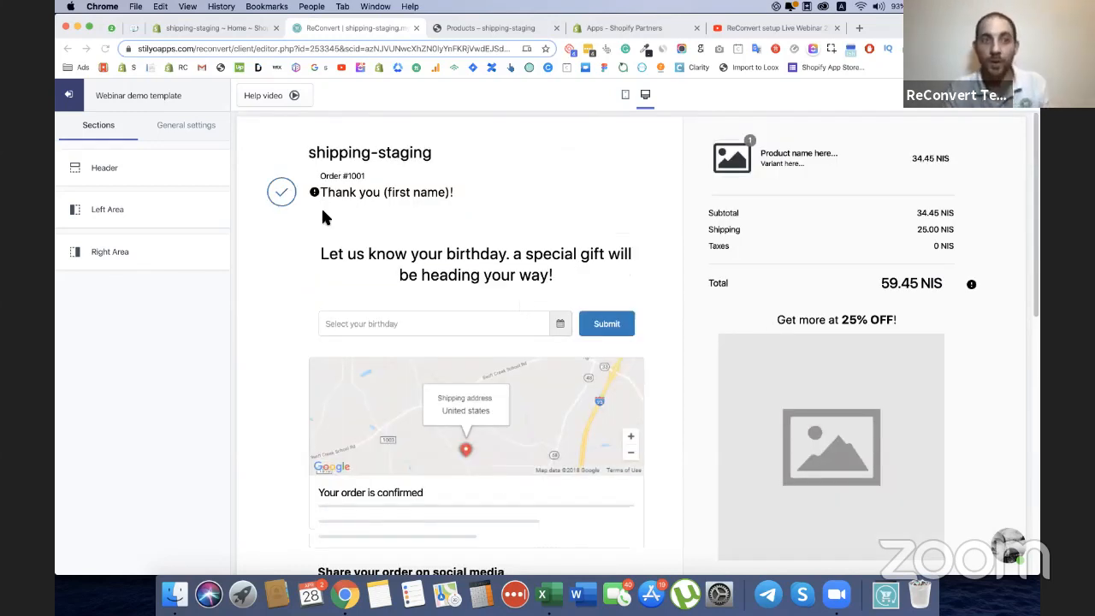
Preview and enable the Pop-up with timer in the template's general settings, keeping its display on every impression.
click(203, 128)
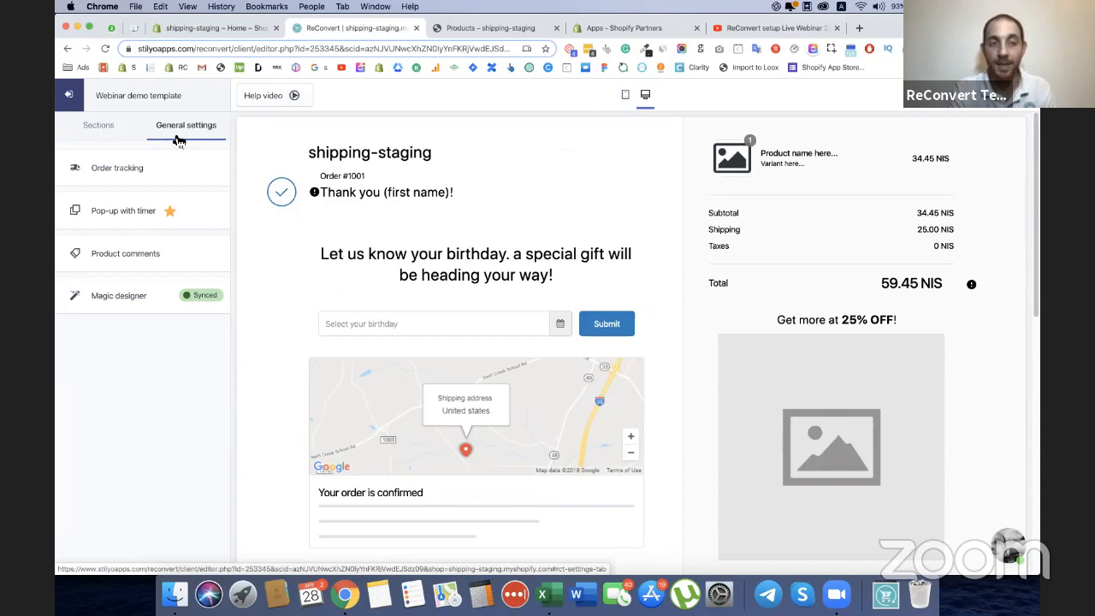
click(124, 217)
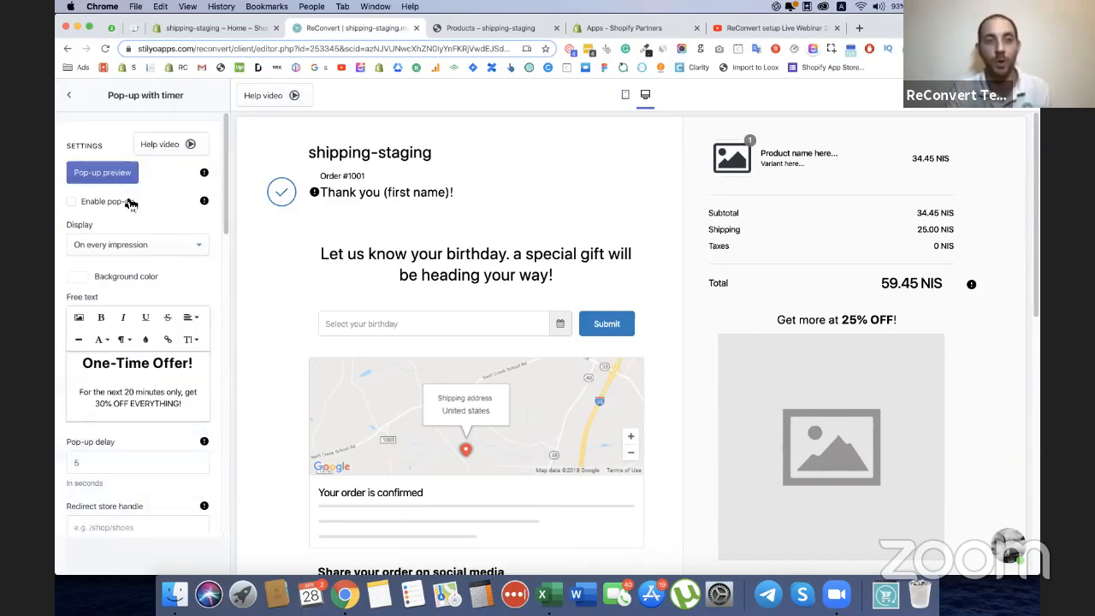
click(94, 174)
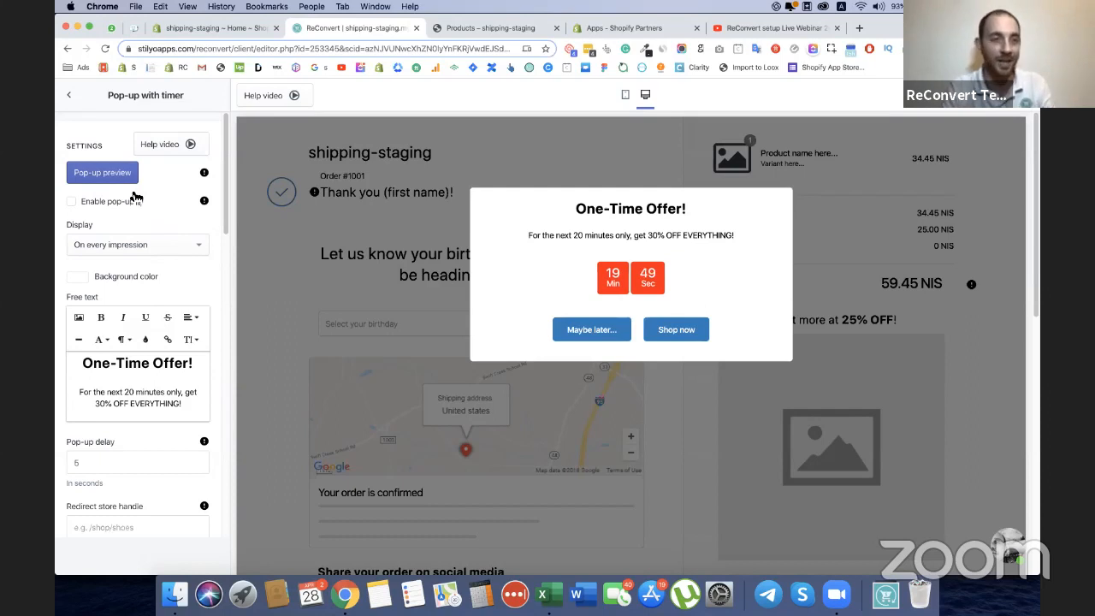
click(73, 203)
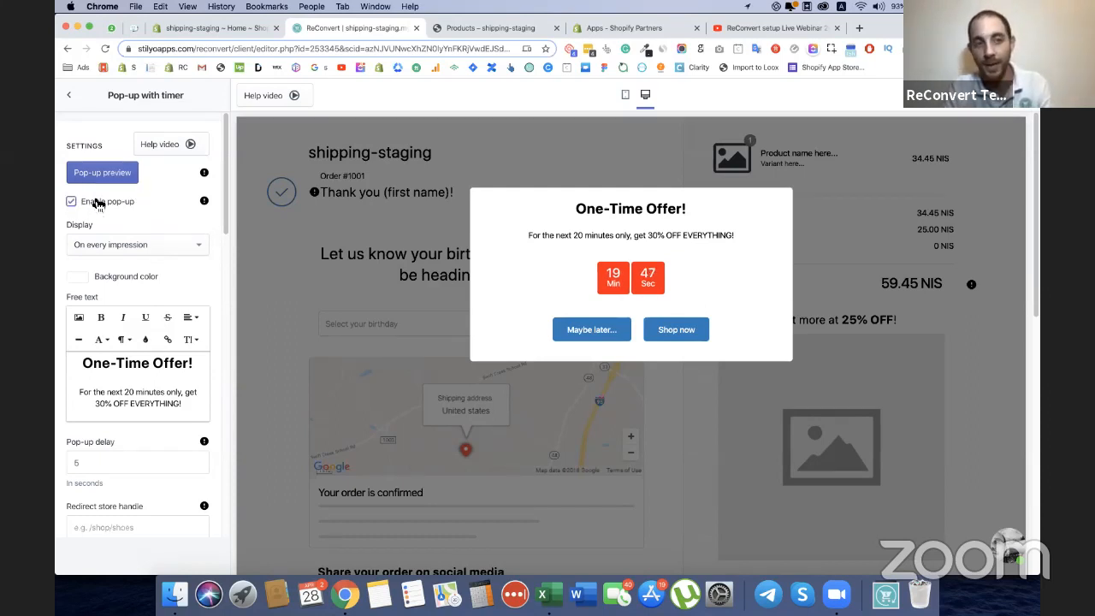
click(93, 246)
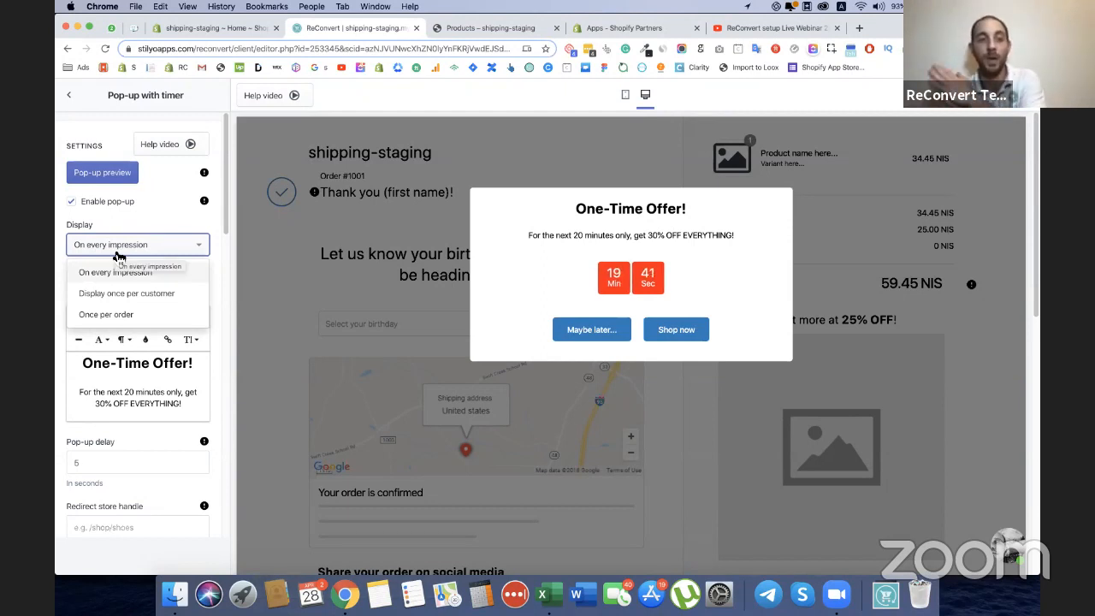
click(73, 254)
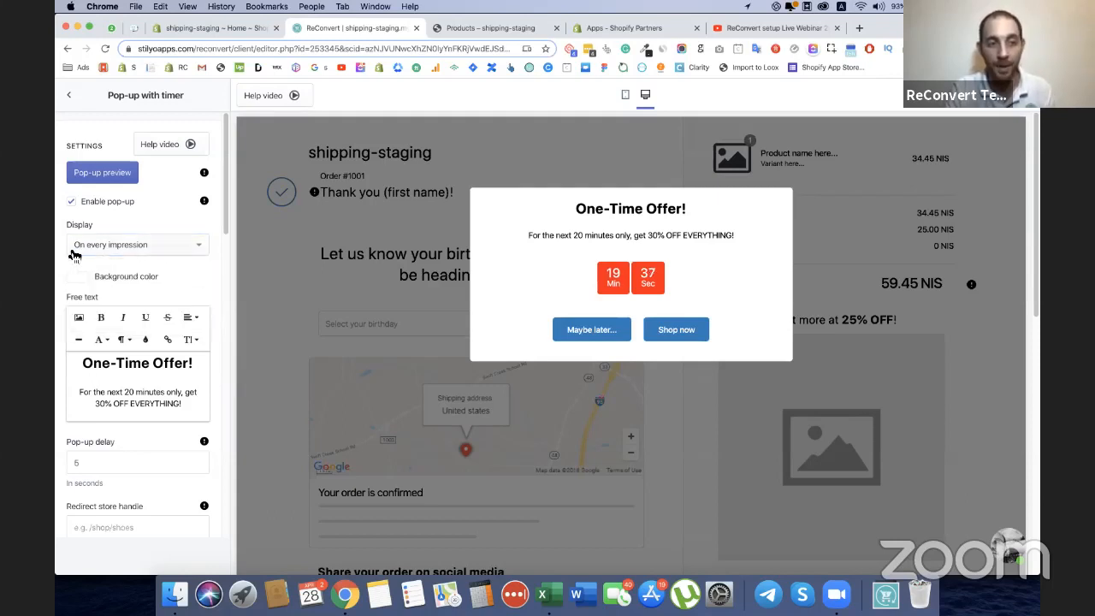
Insert a horizontal line under the "One-Time Offer!" headline of the pop-up text and remove the extra blank lines below it.
click(195, 363)
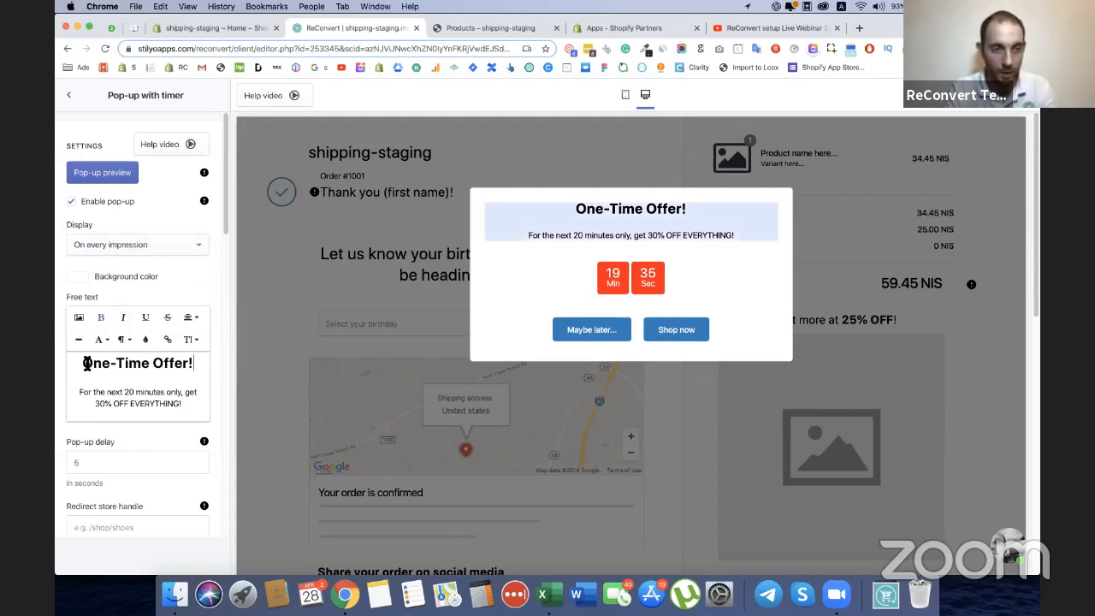
key(ctrl+super+space)
key(super+a)
click(172, 381)
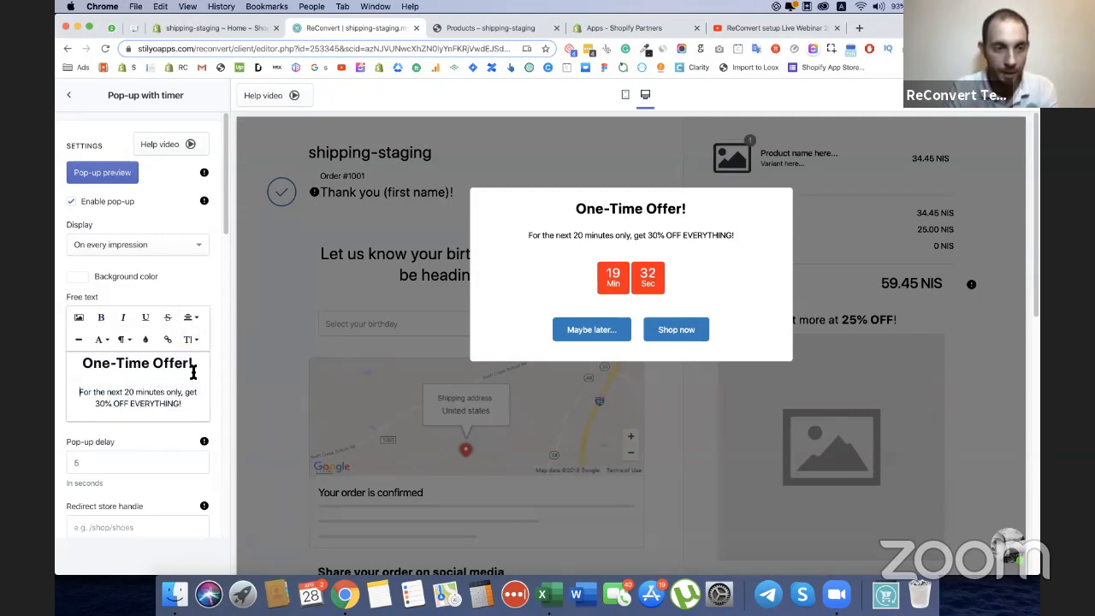
click(79, 339)
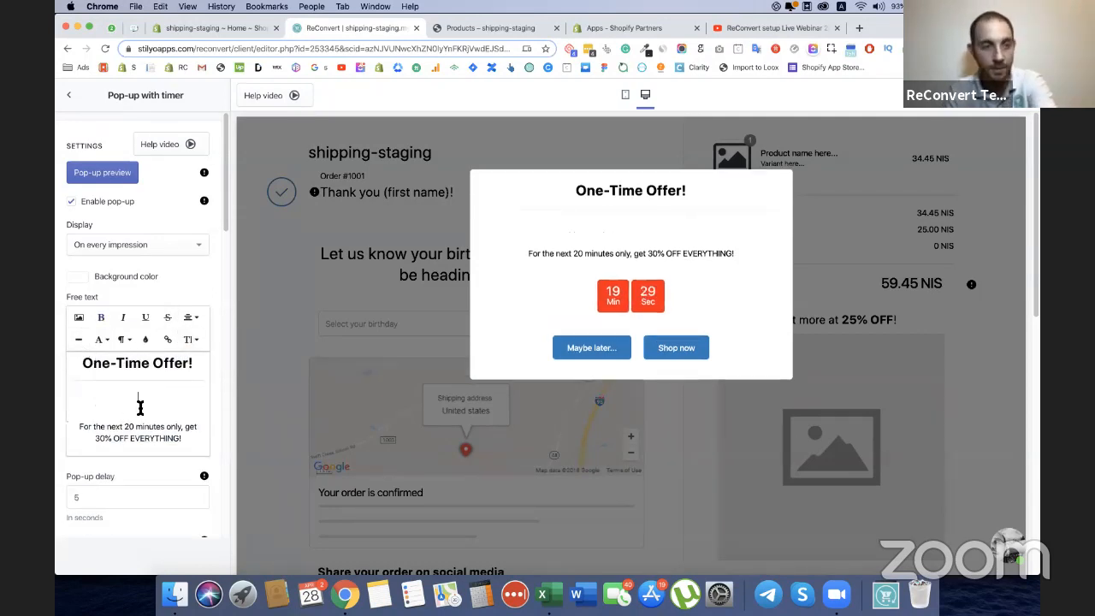
key(BackSpace)
key(BackSpace)
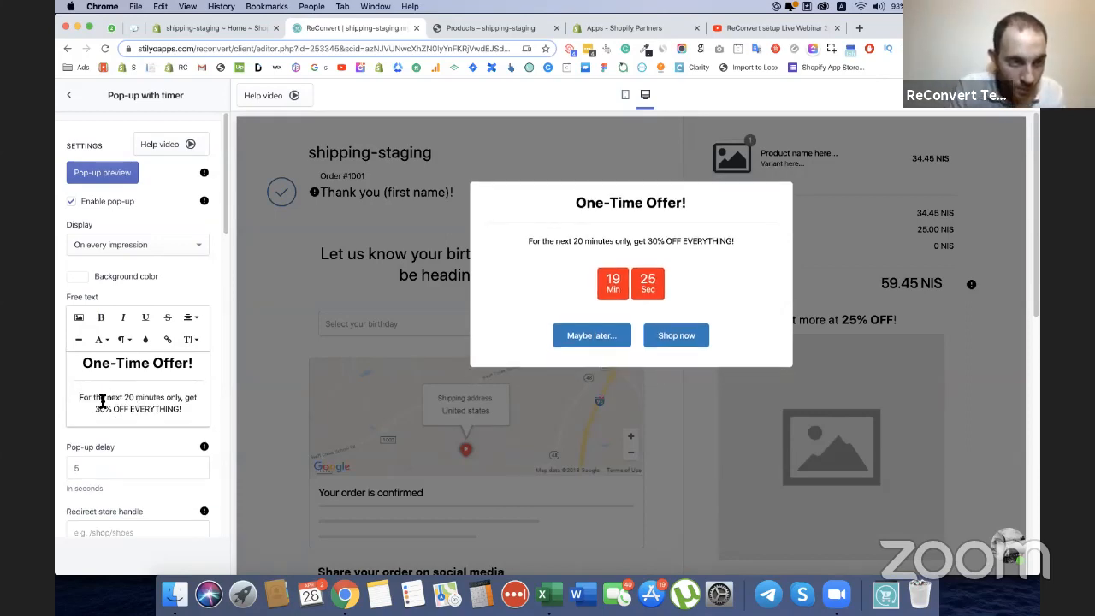
Make "30% OFF EVERYTHING" bold and increase the font size of the whole offer sentence in the pop-up text.
drag(96, 413, 76, 395)
key(super+b)
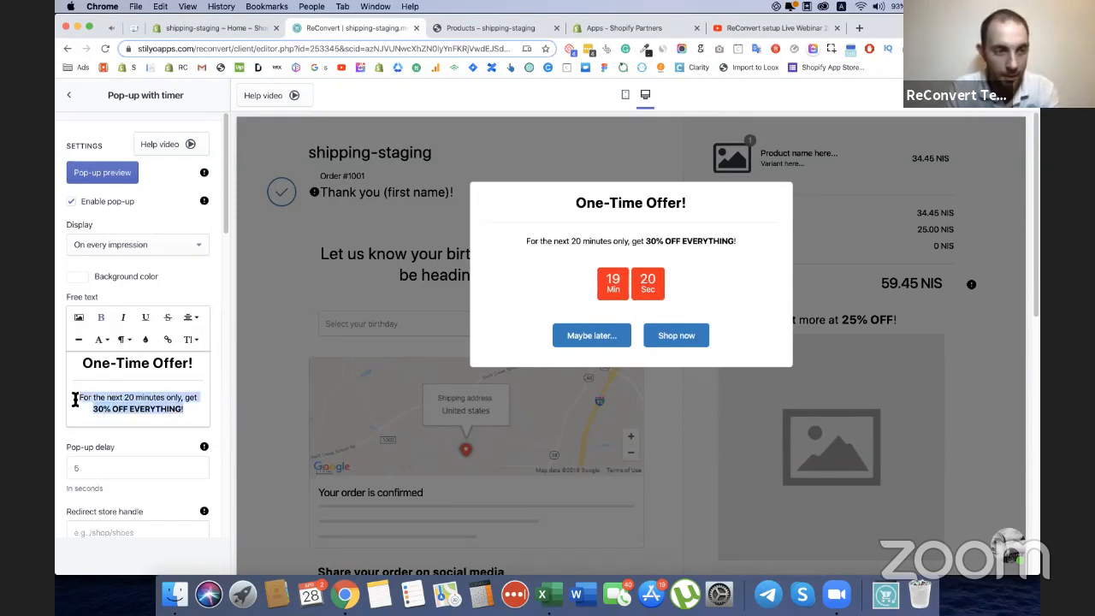
click(190, 340)
click(208, 485)
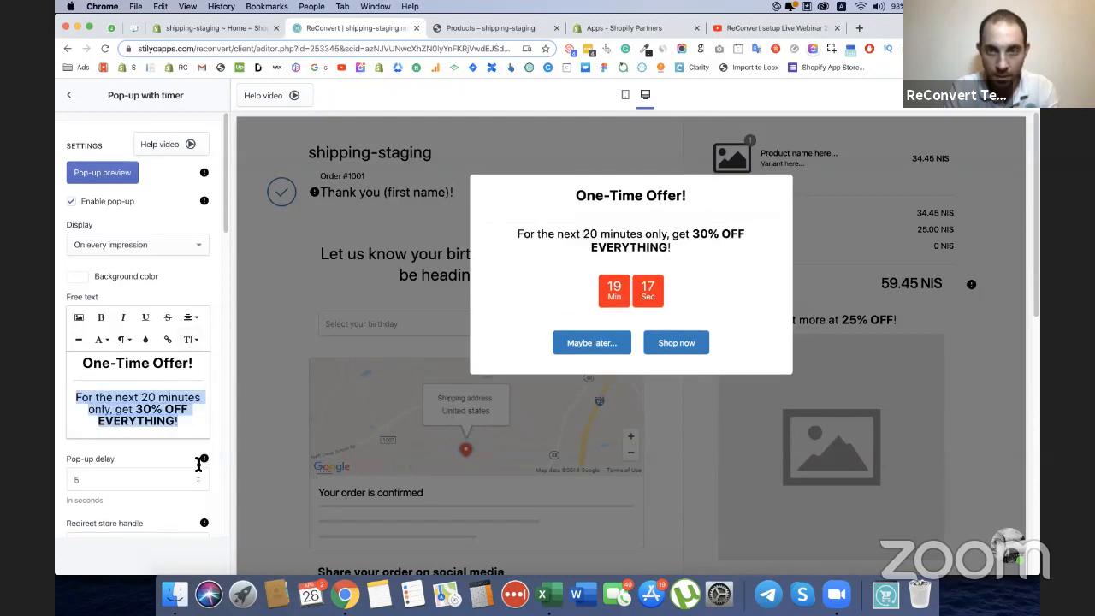
Insert the gift box image from the desktop above the pop-up's offer sentence and shrink it to fit the text box.
click(178, 400)
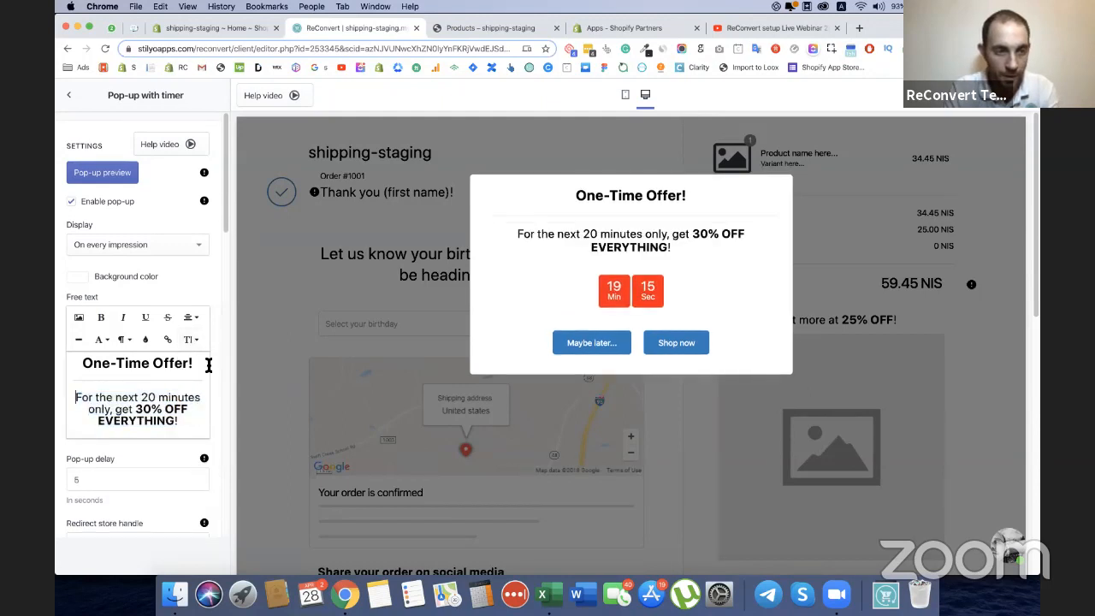
click(77, 395)
key(Return)
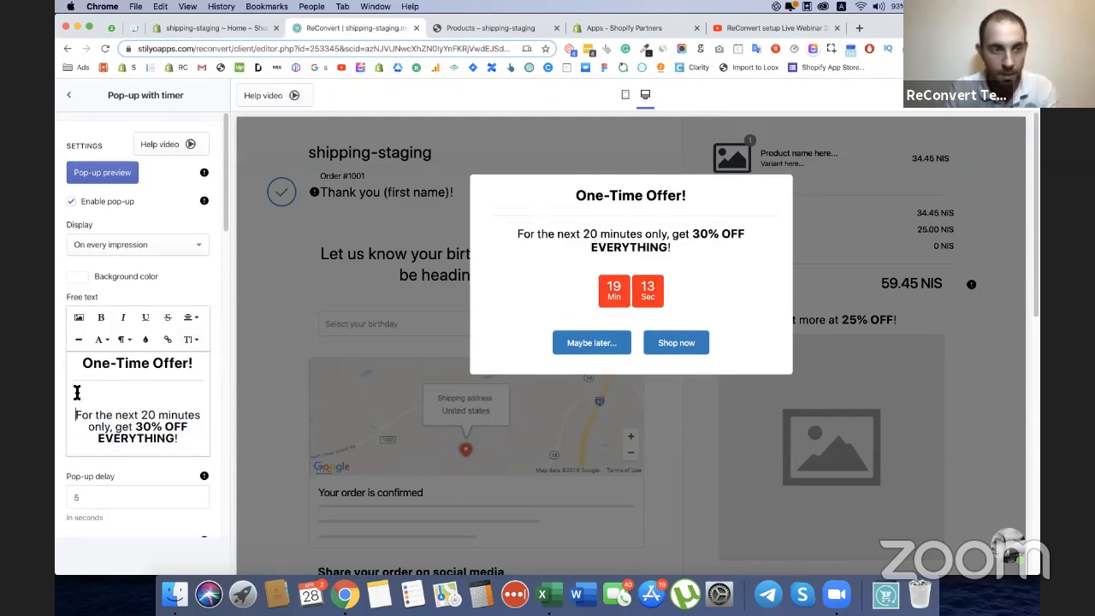
click(78, 318)
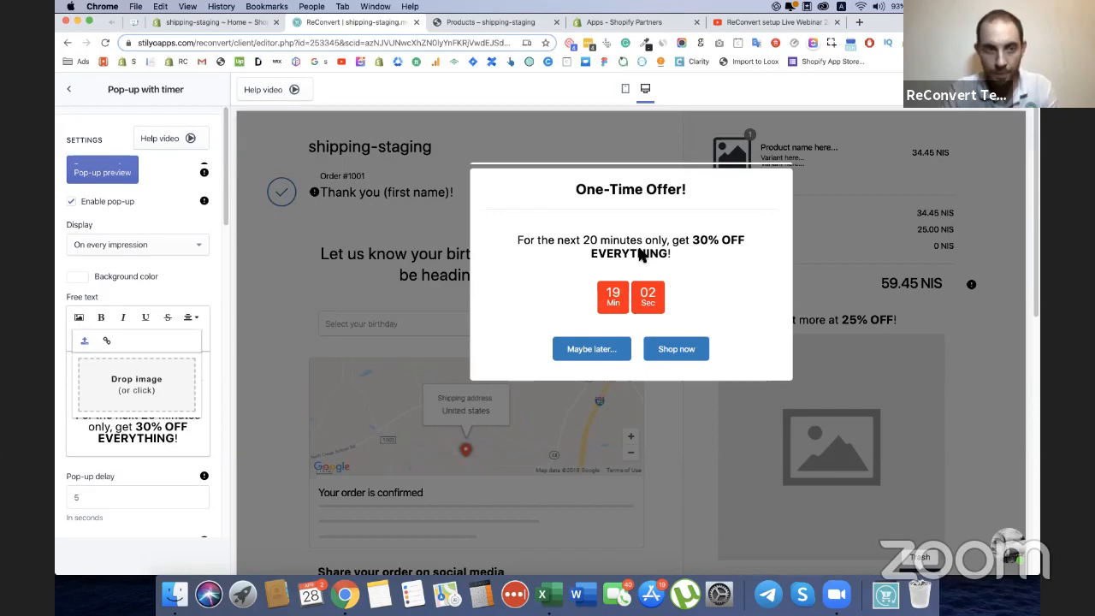
key(F11)
drag(823, 390, 132, 368)
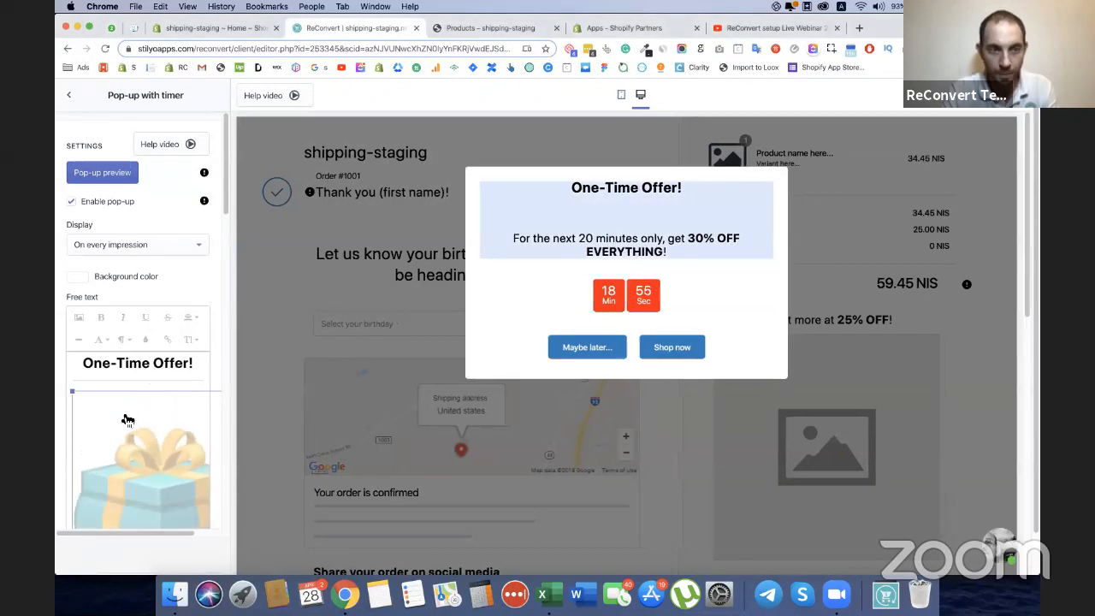
drag(116, 407, 171, 446)
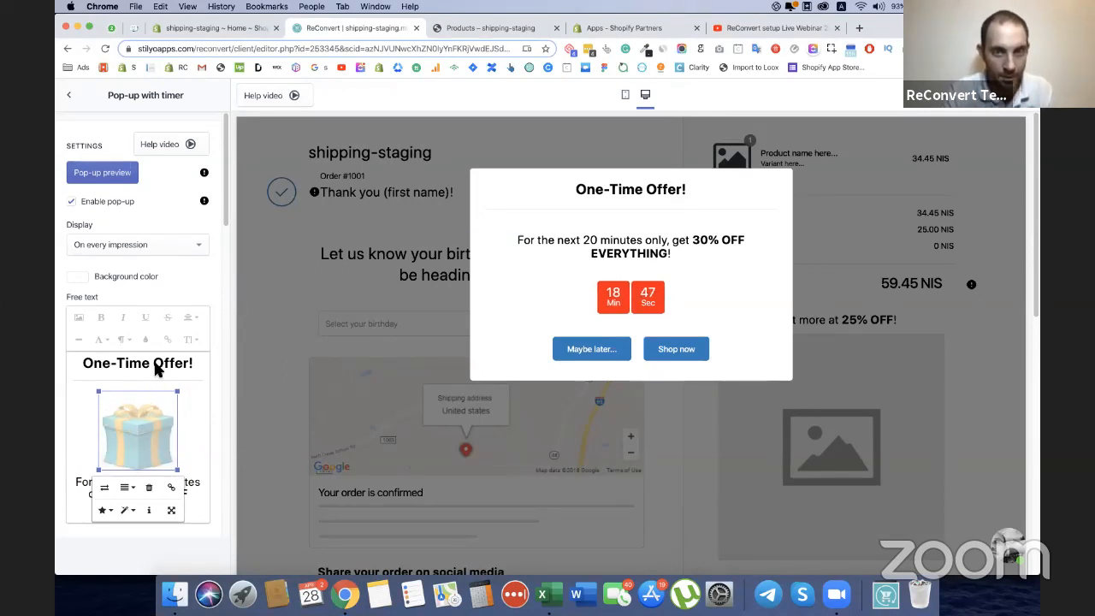
click(173, 512)
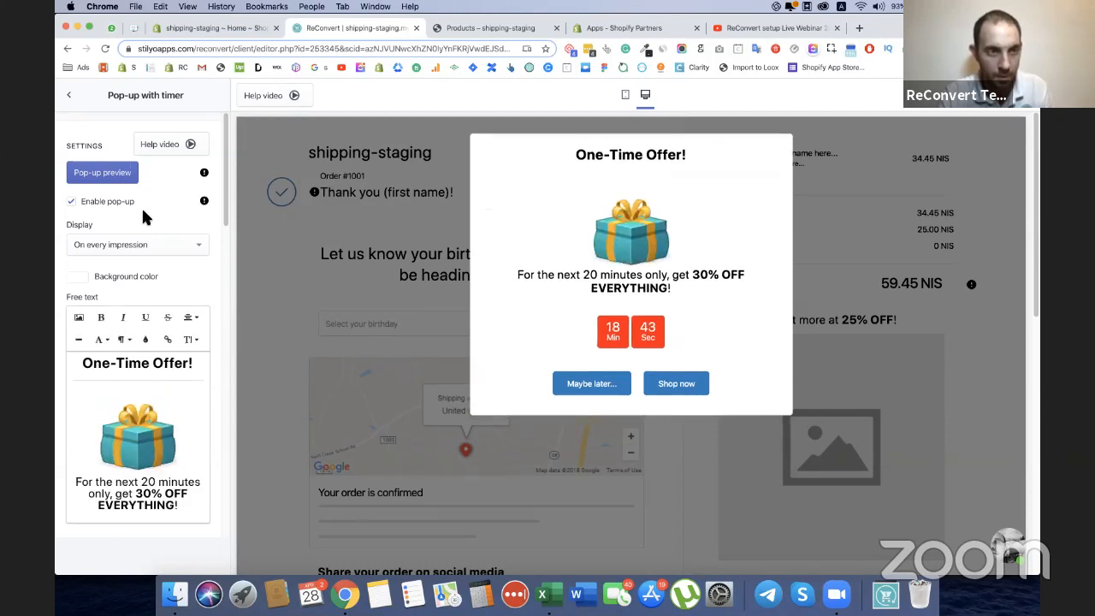
Review the pop-up's delay, redirect store handle and new window settings.
scroll(154, 295, down, 2)
scroll(155, 295, down, 4)
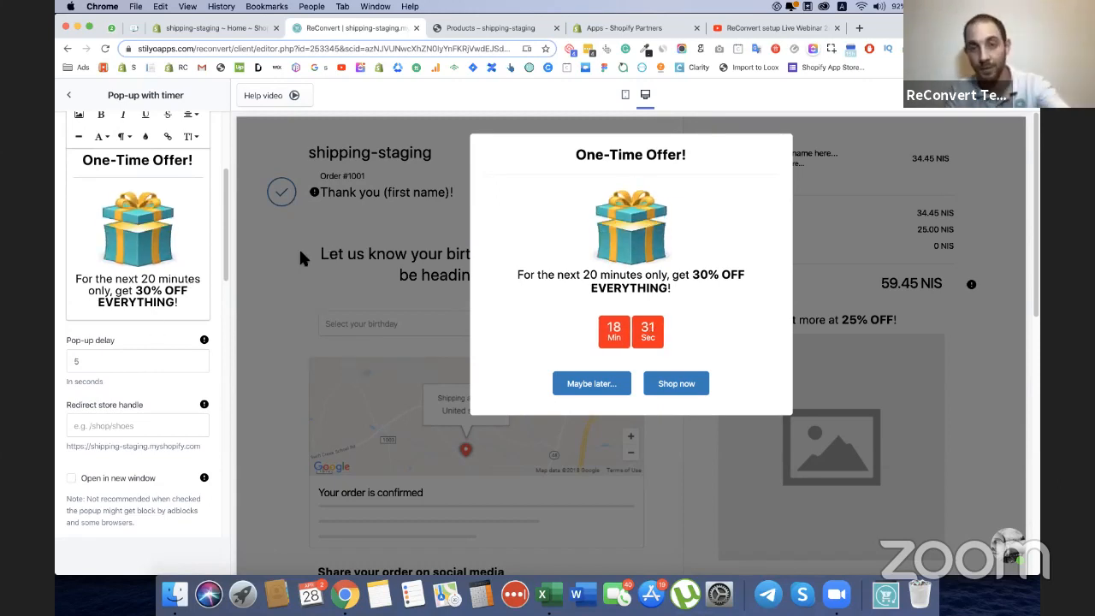
scroll(131, 356, down, 1)
scroll(132, 356, down, 2)
click(131, 343)
click(143, 298)
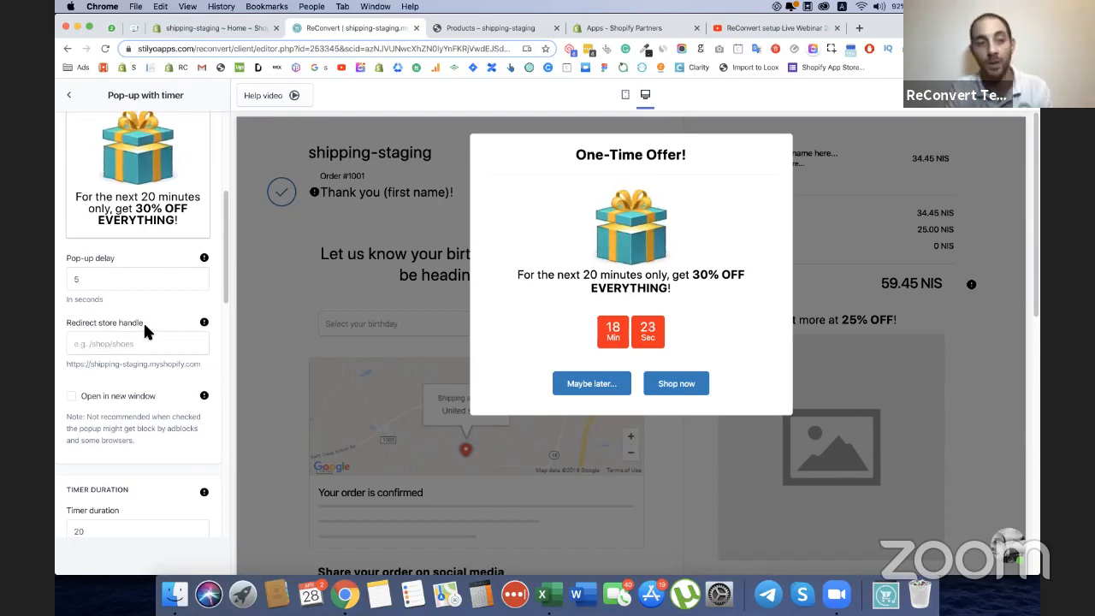
Review the pop-up's redirect and timer duration settings, highlighting the timer duration value.
scroll(132, 342, down, 2)
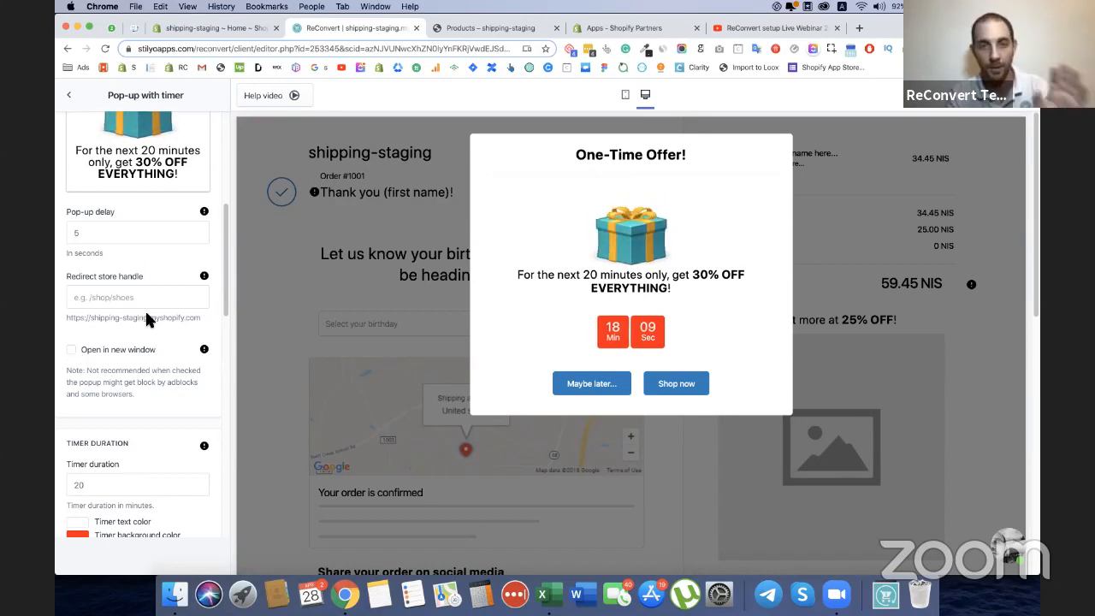
scroll(153, 382, down, 3)
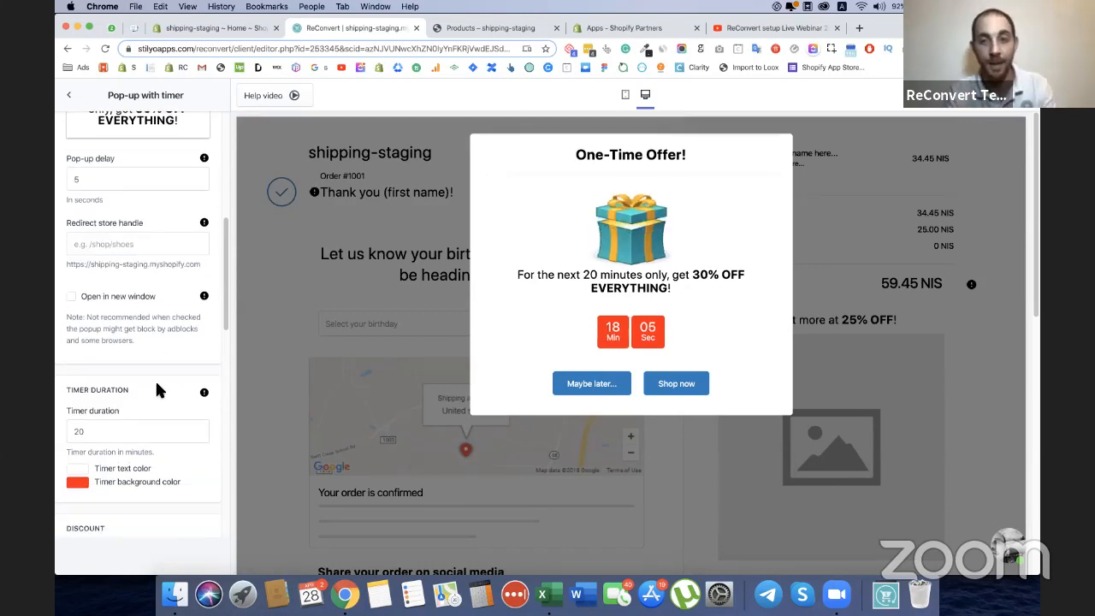
scroll(155, 387, down, 1)
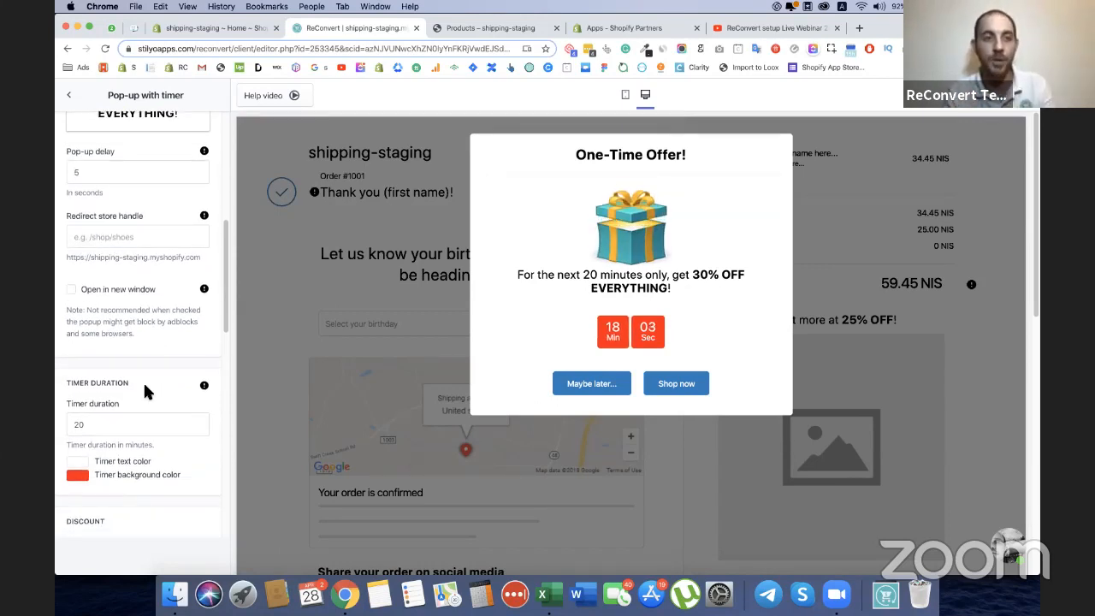
scroll(145, 381, down, 3)
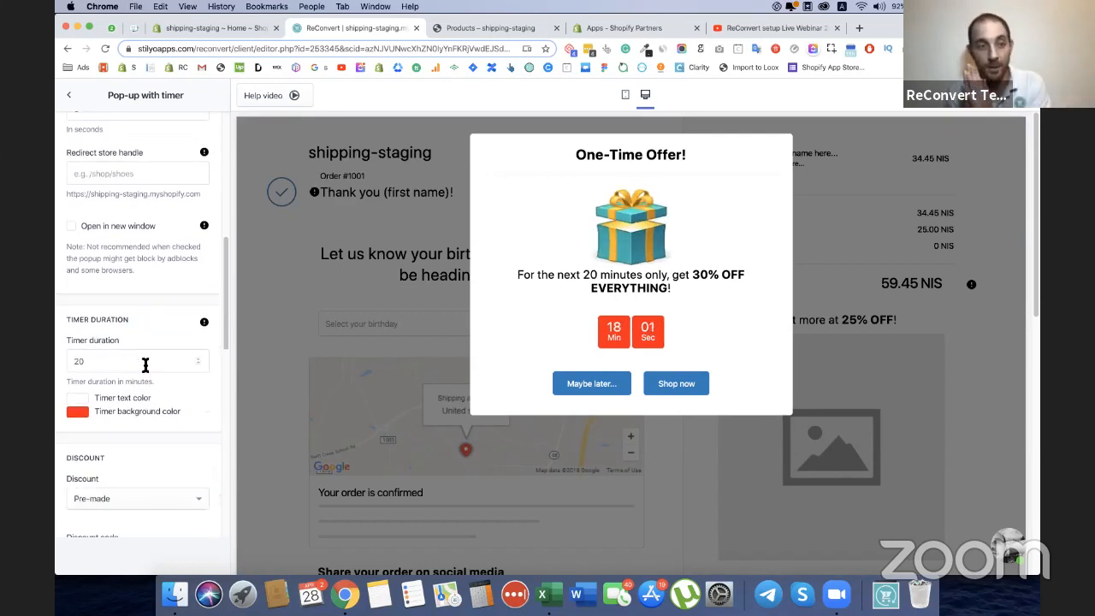
click(146, 365)
drag(137, 362, 53, 363)
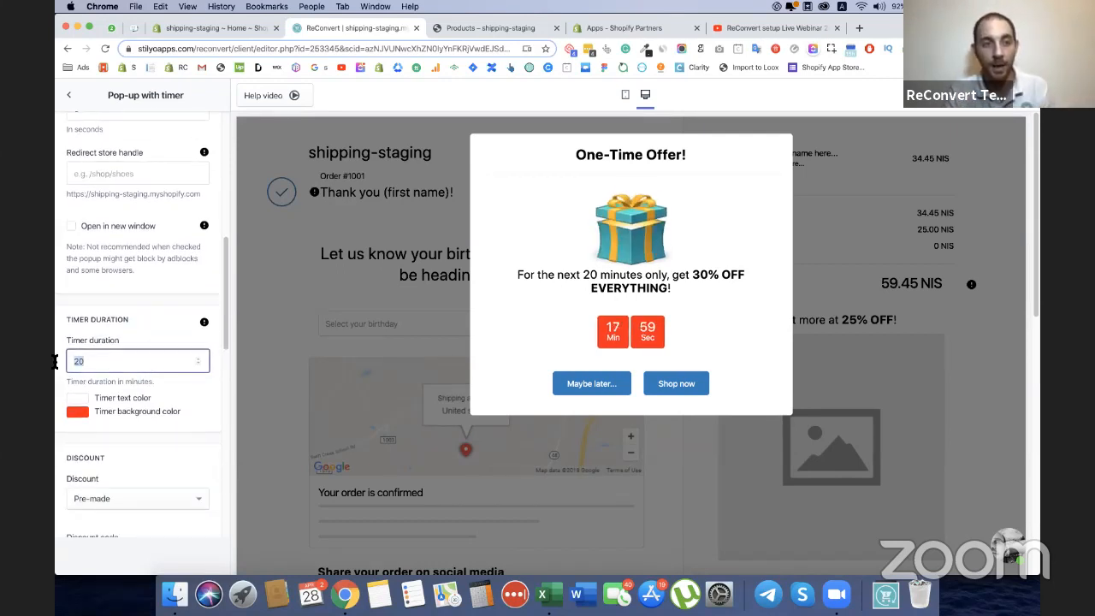
click(155, 332)
Make the pop-up's discount automatic, with the Percentage type and a value of 30%.
scroll(156, 334, down, 5)
click(142, 291)
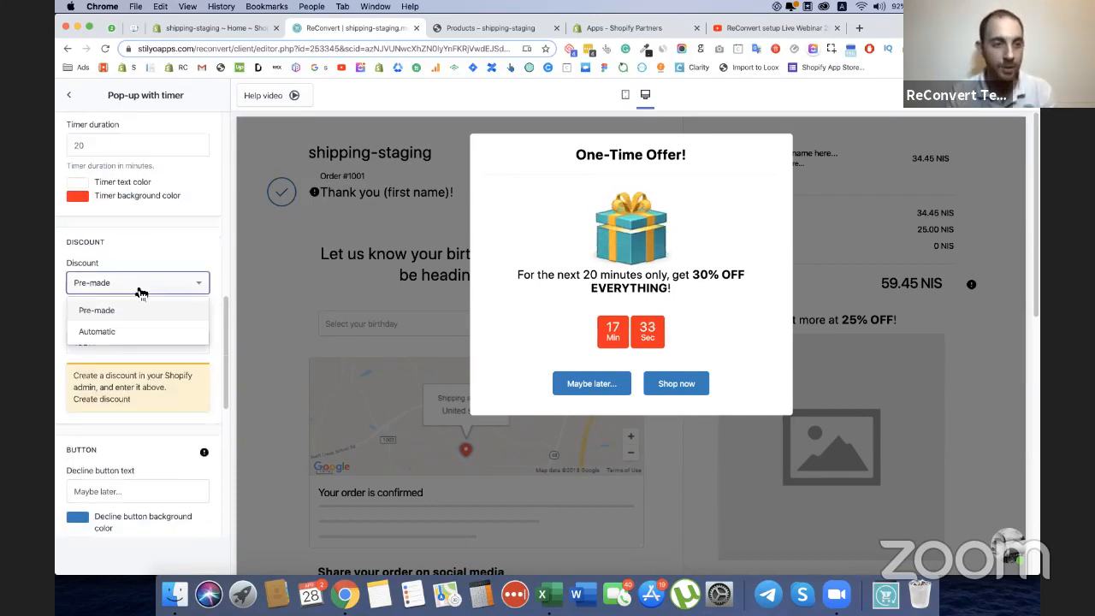
click(111, 332)
click(98, 345)
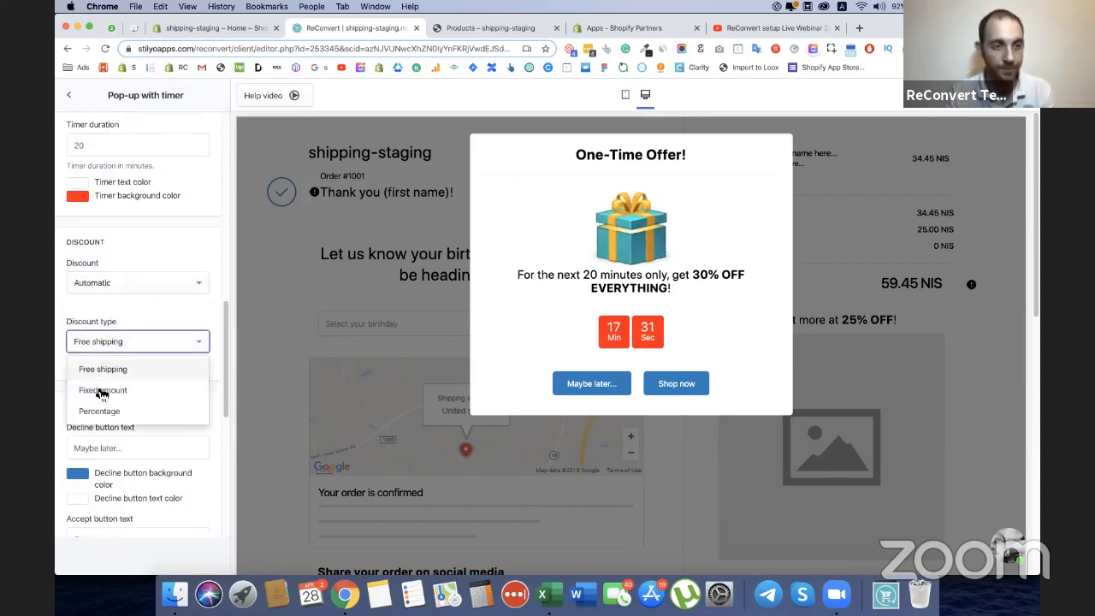
click(100, 411)
click(82, 392)
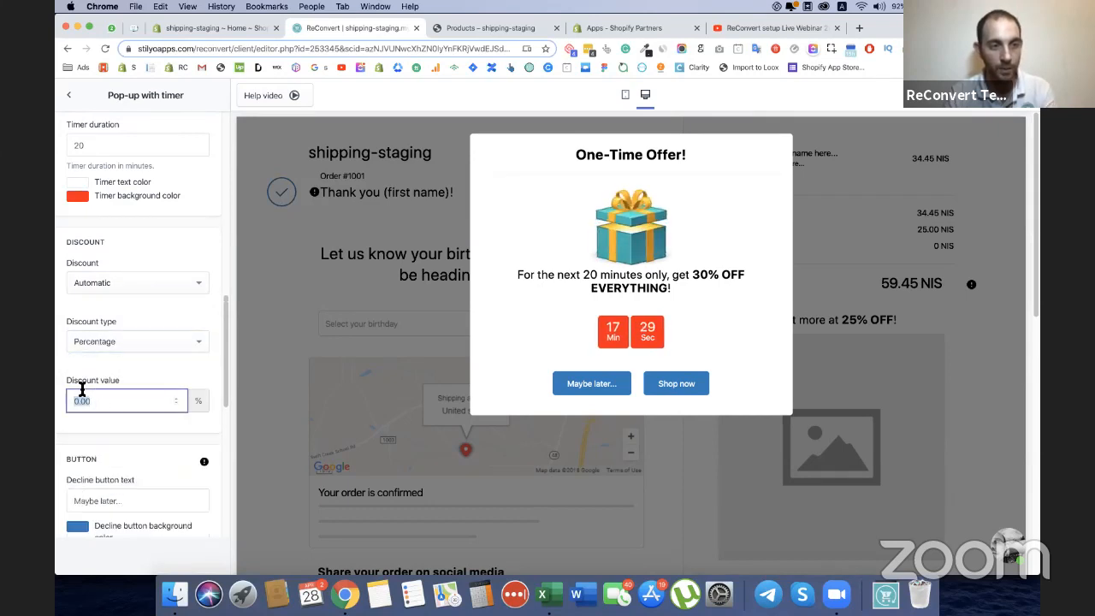
text(30)
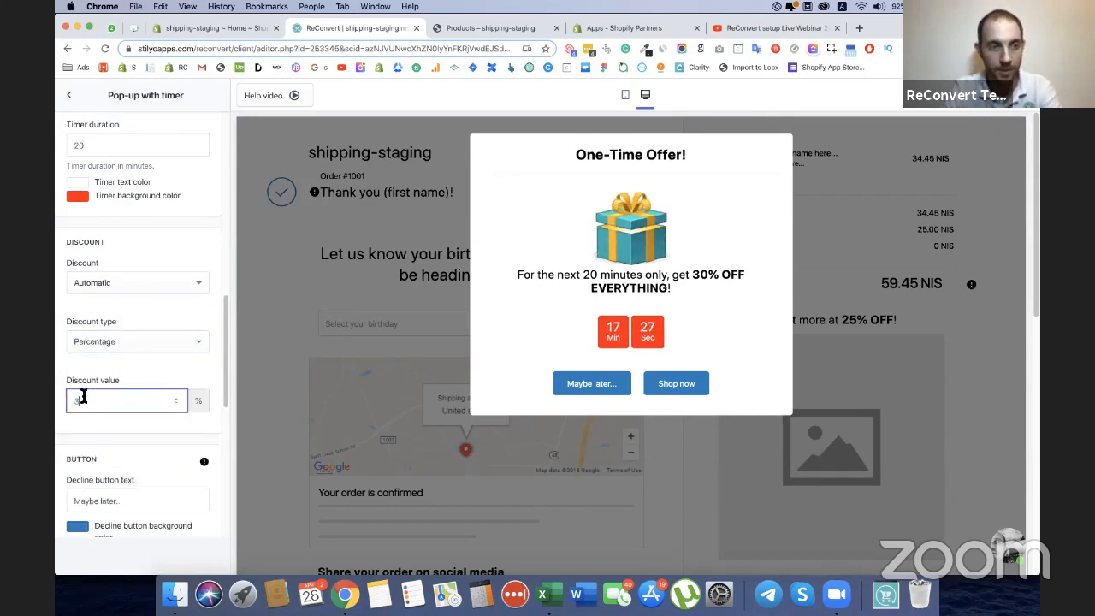
click(121, 366)
Copy the decline button's blue background color and apply it as the decline button's text color.
scroll(124, 353, down, 3)
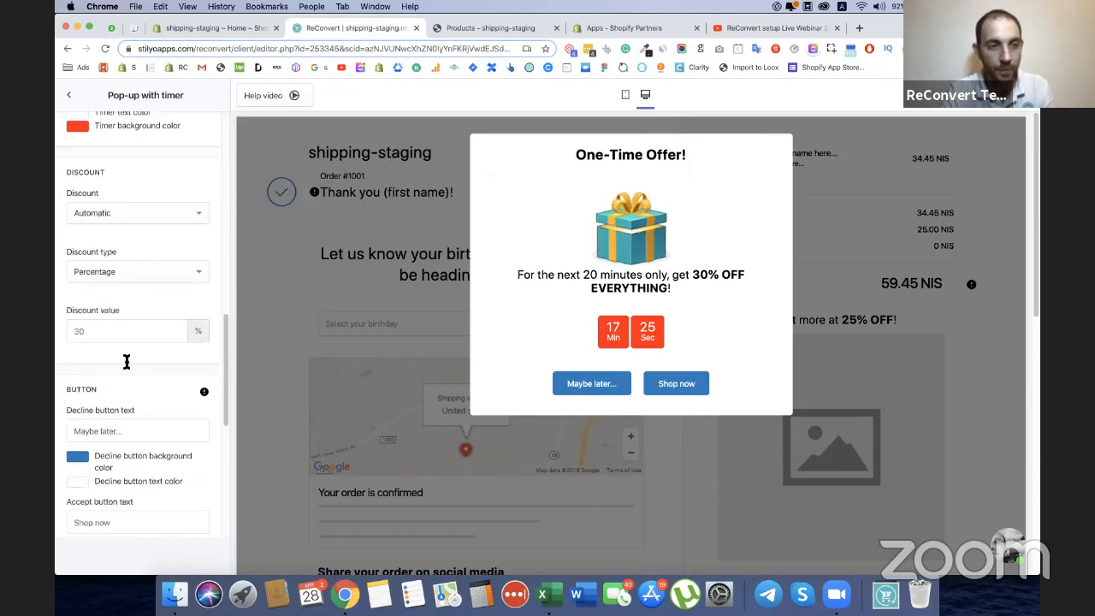
click(83, 347)
click(128, 488)
triple_click(128, 488)
key(super+c)
click(195, 374)
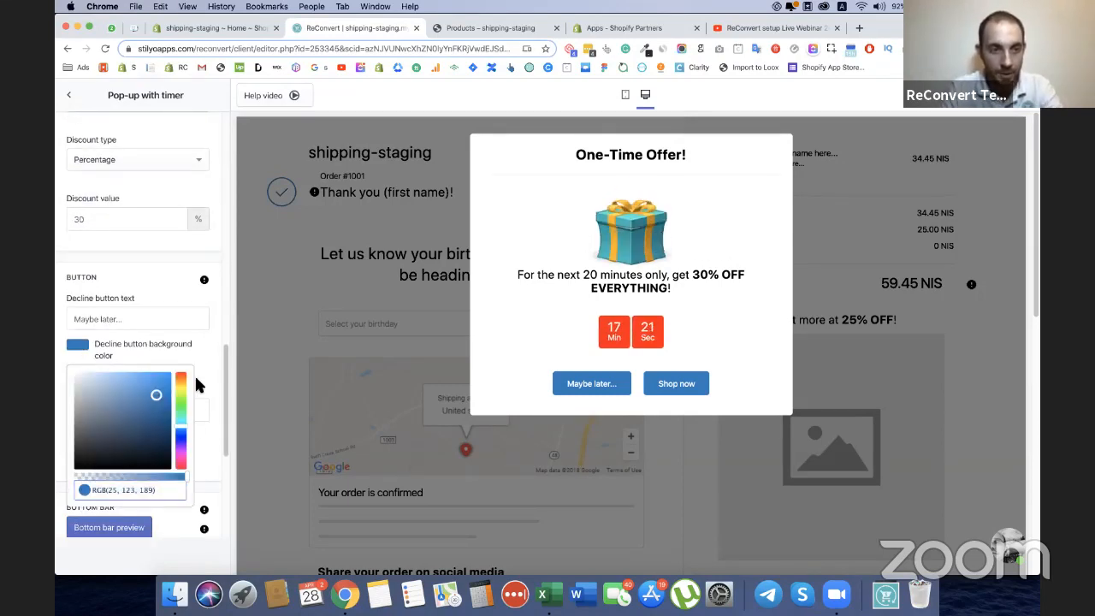
click(77, 369)
triple_click(110, 503)
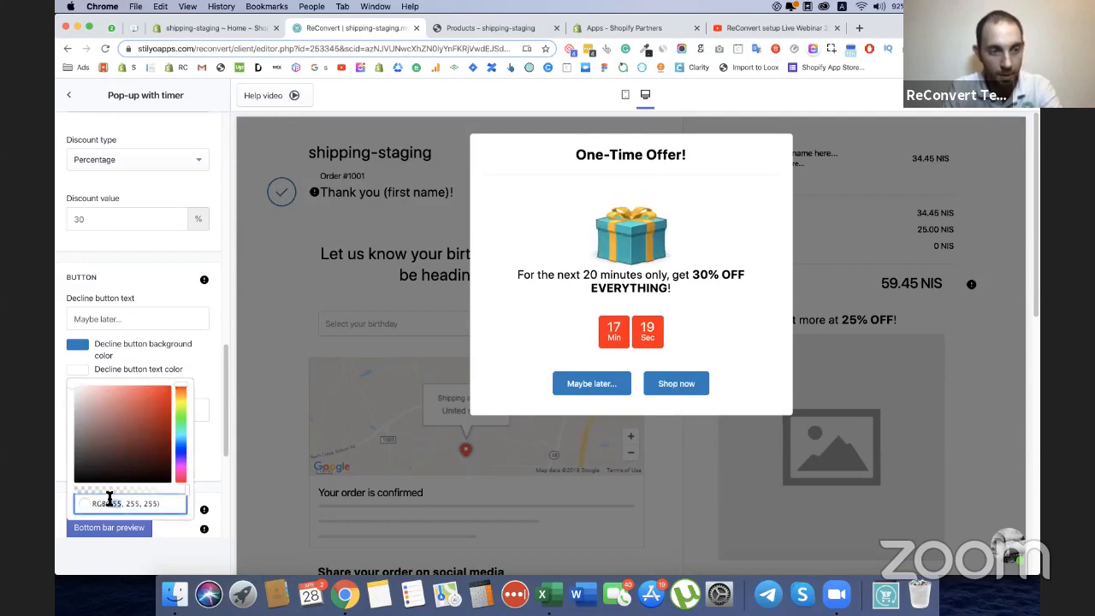
key(super+v)
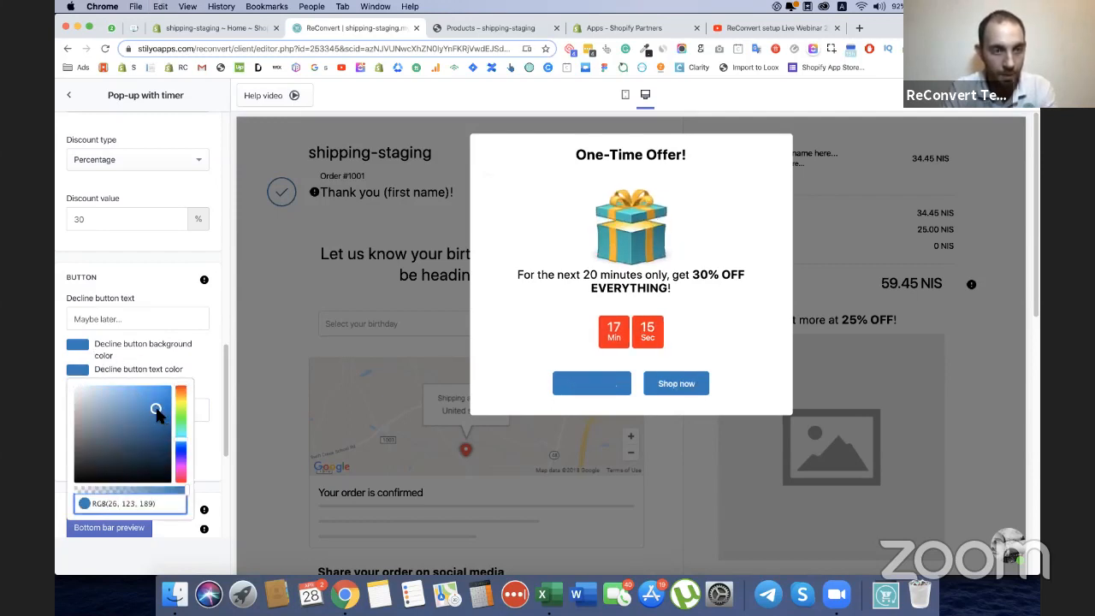
Change the decline button's background color to white.
click(83, 347)
drag(93, 423, 62, 347)
click(62, 347)
Dismiss the pop-up preview with its decline button and preview the discount countdown in the bottom bar.
scroll(182, 357, down, 5)
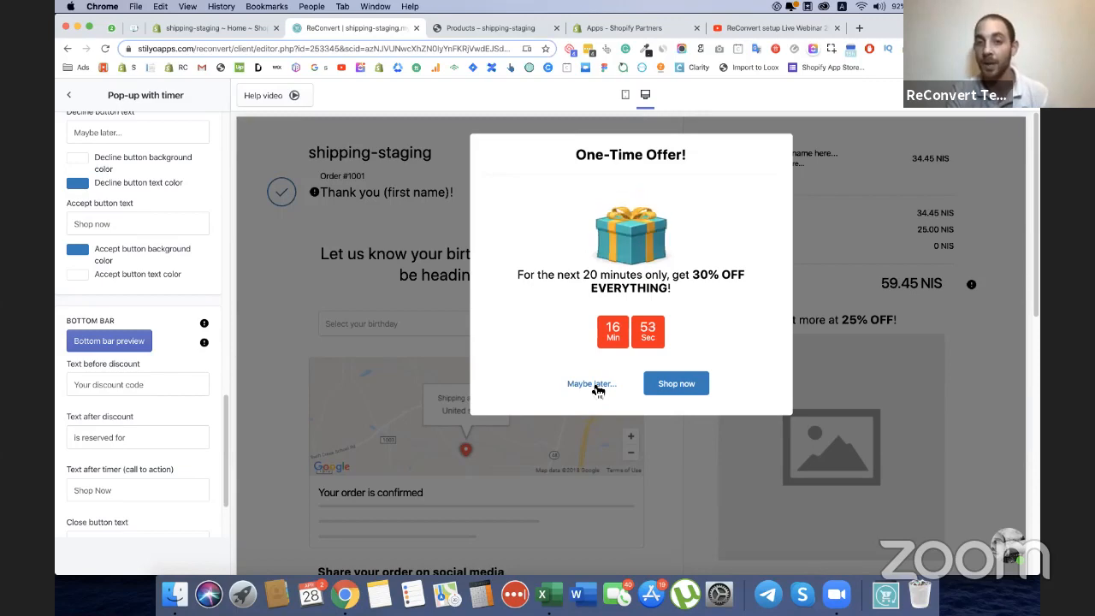
click(594, 384)
click(127, 342)
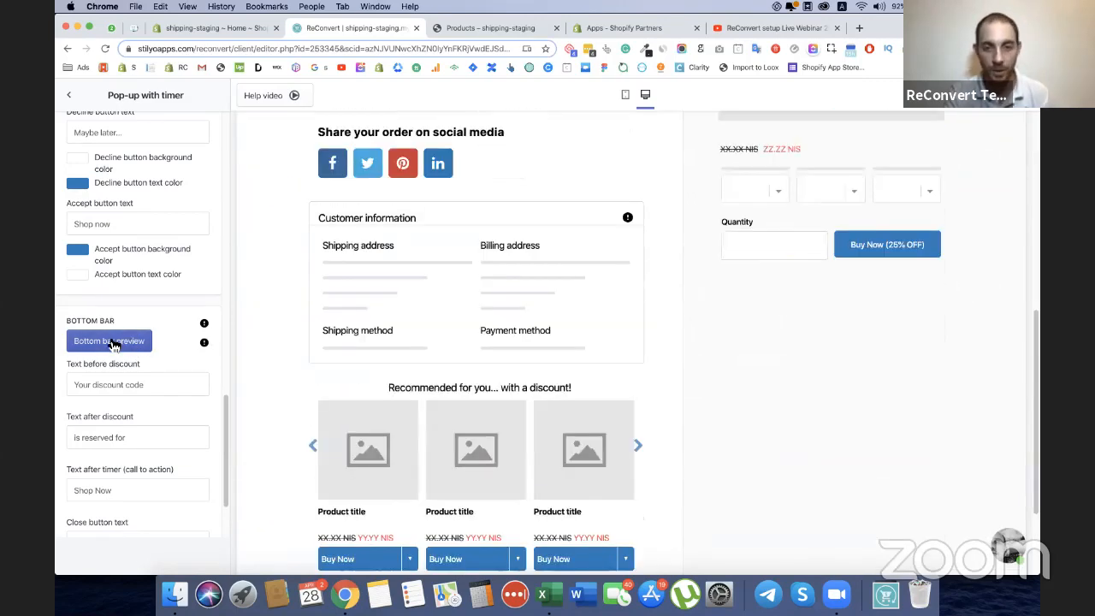
click(137, 342)
click(133, 342)
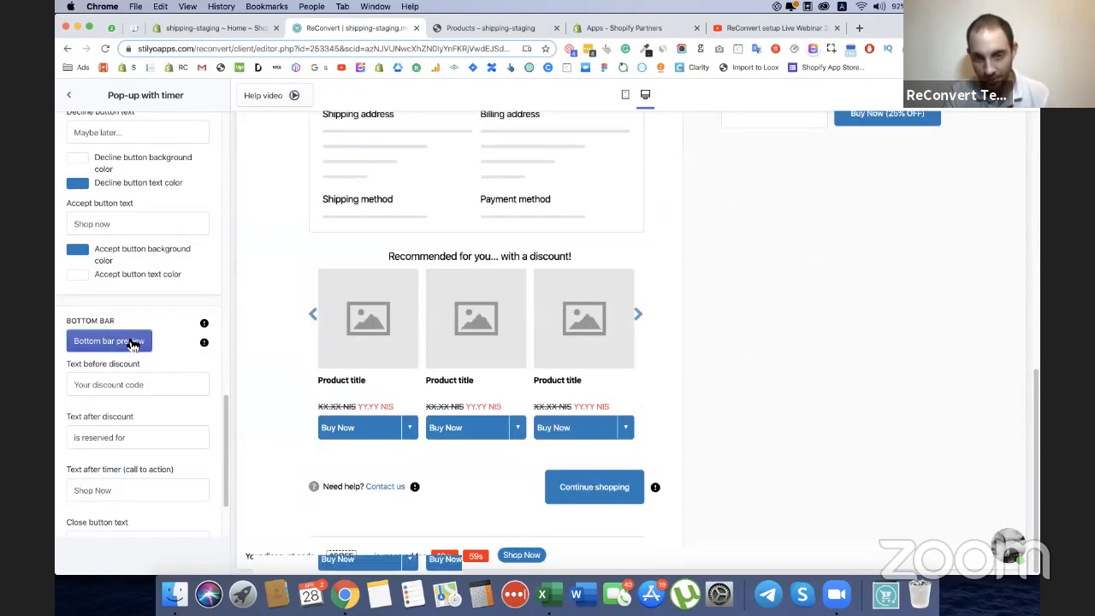
click(135, 342)
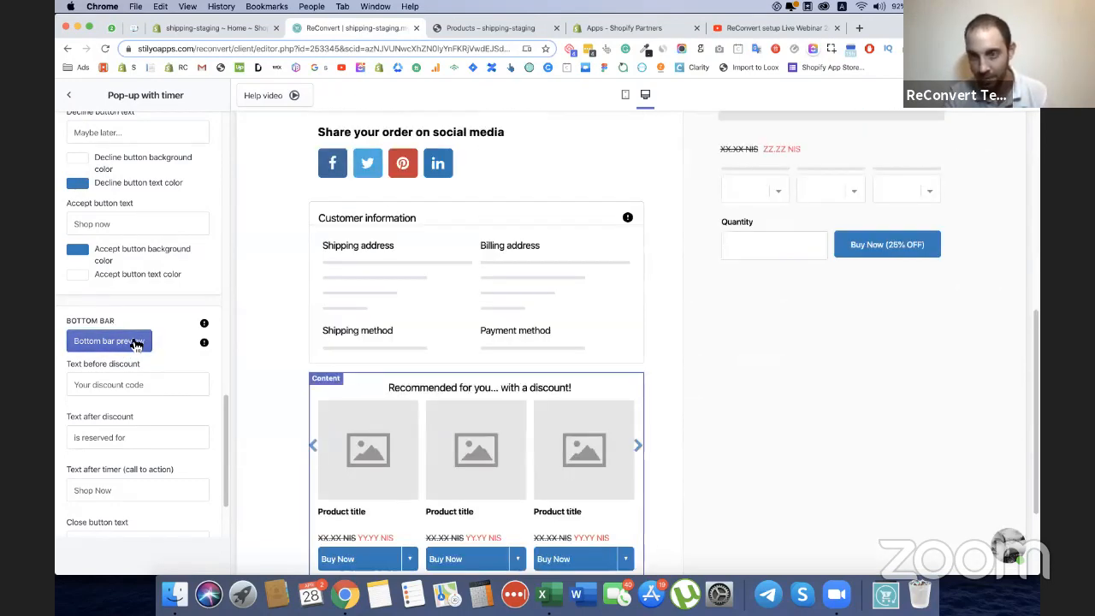
scroll(411, 420, down, 2)
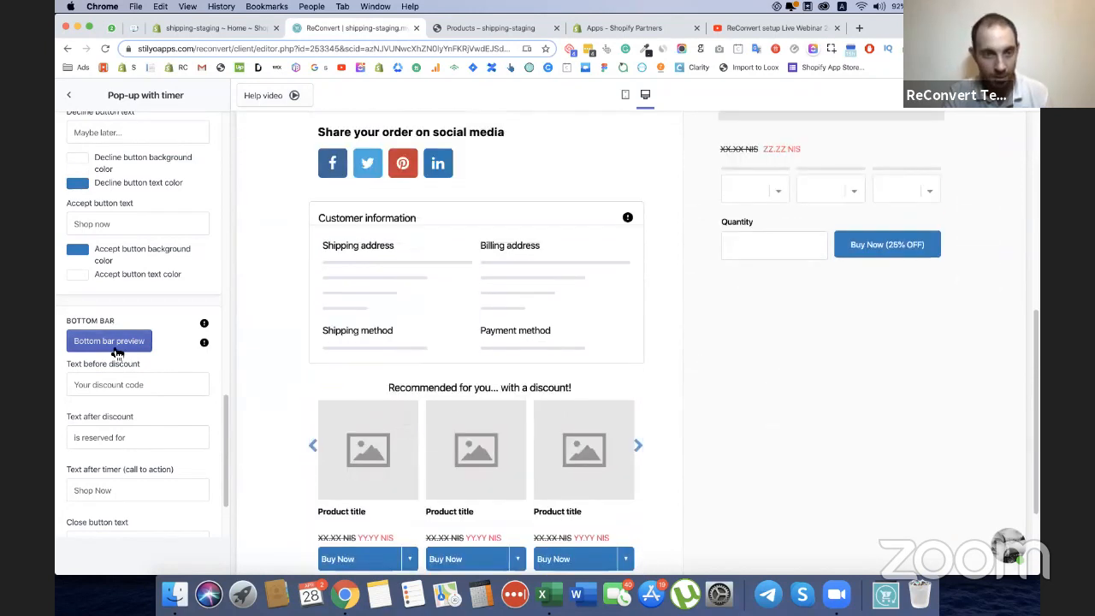
click(115, 350)
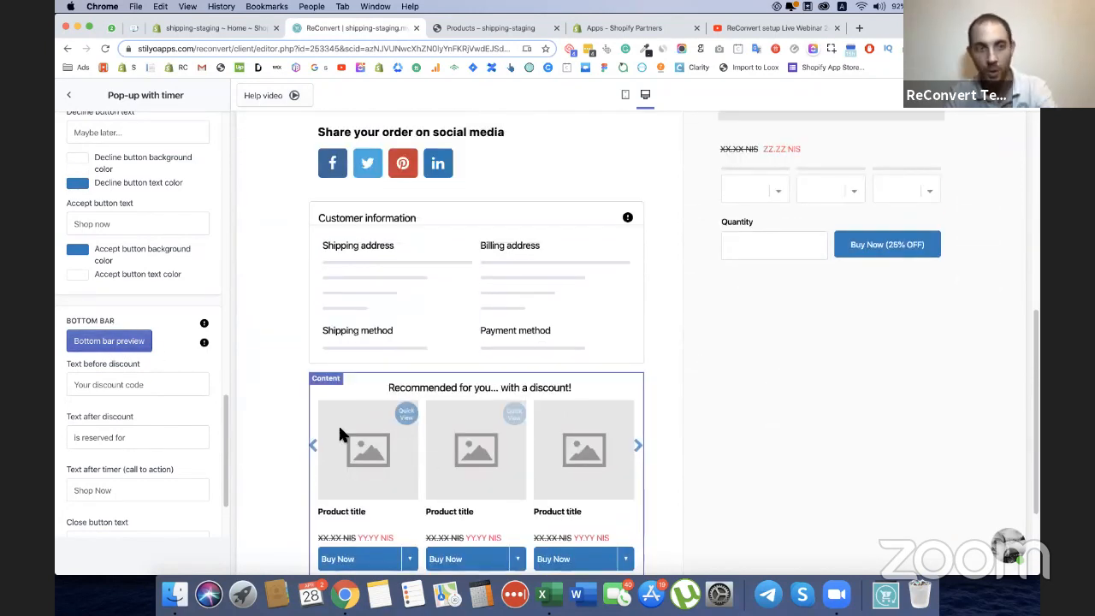
click(115, 348)
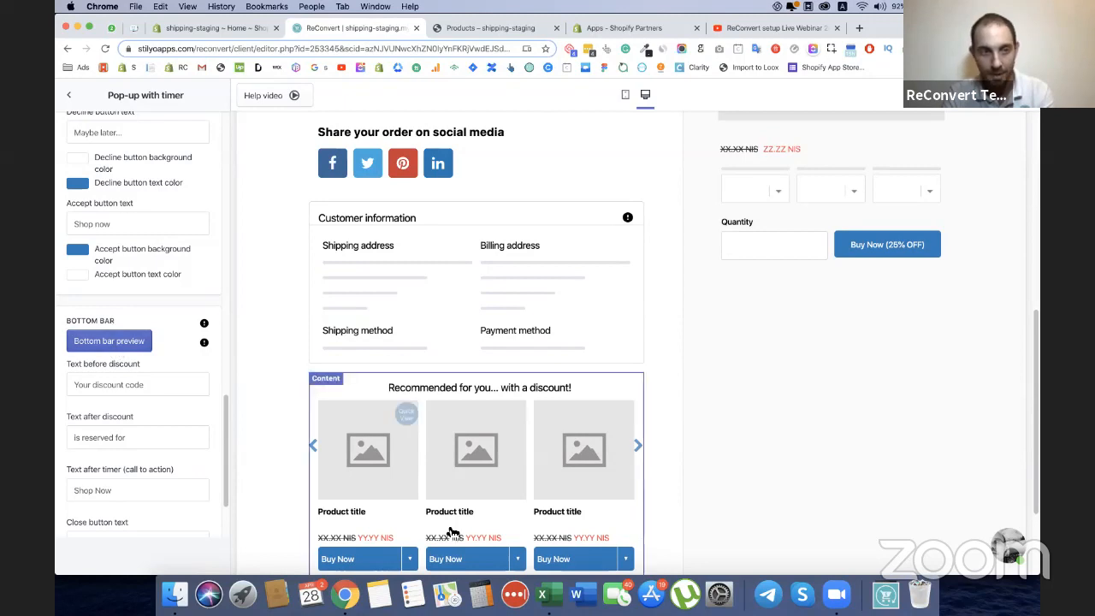
Look over the bottom bar's text, call to action, close button and color settings.
scroll(137, 327, down, 1)
scroll(135, 327, down, 3)
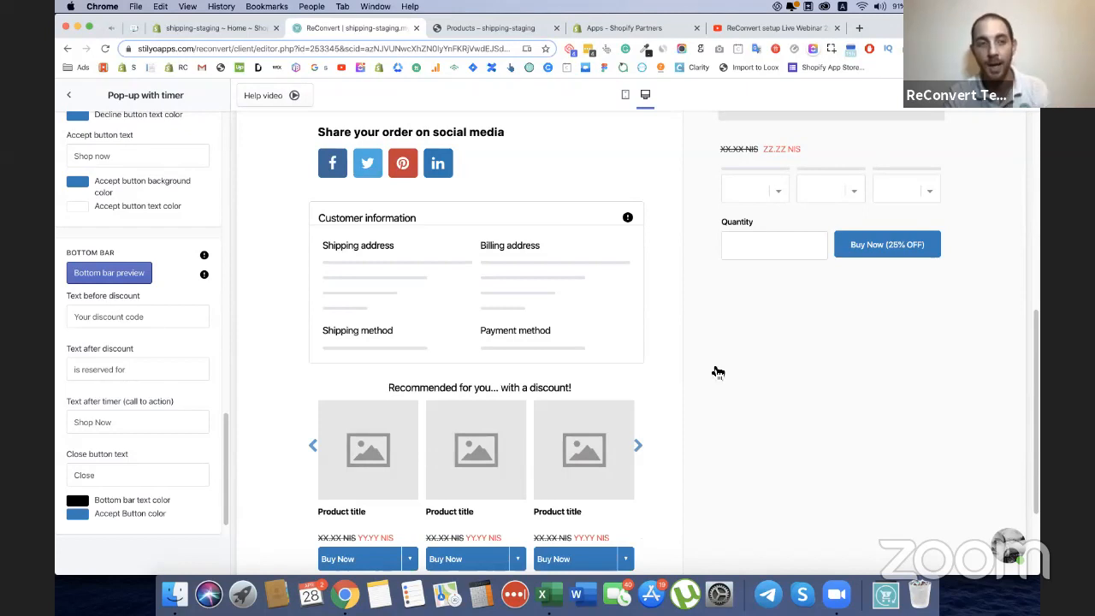
scroll(134, 423, up, 2)
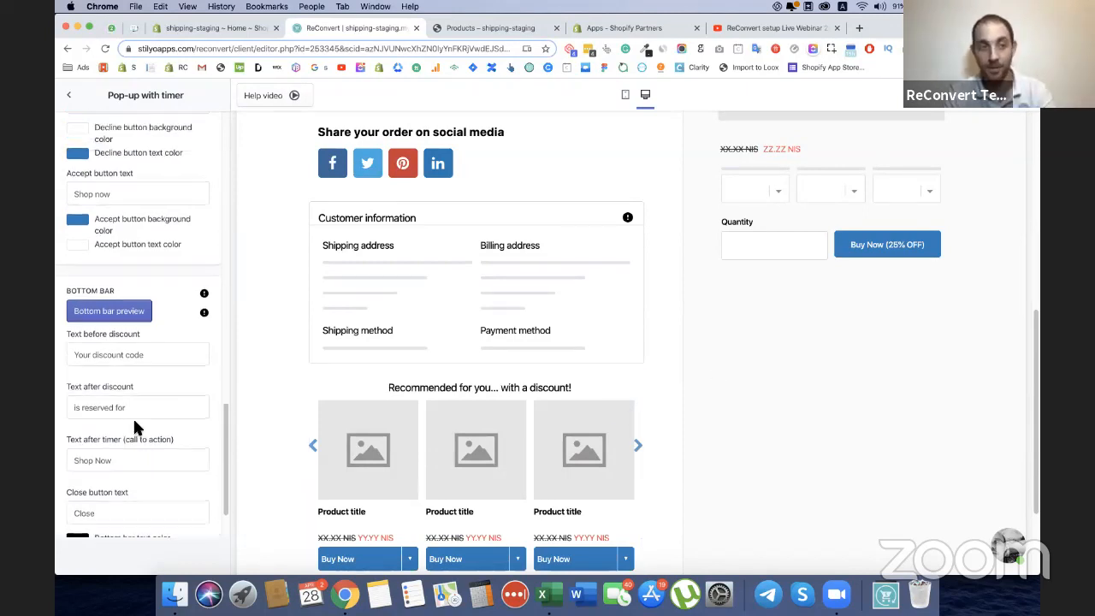
scroll(128, 334, up, 10)
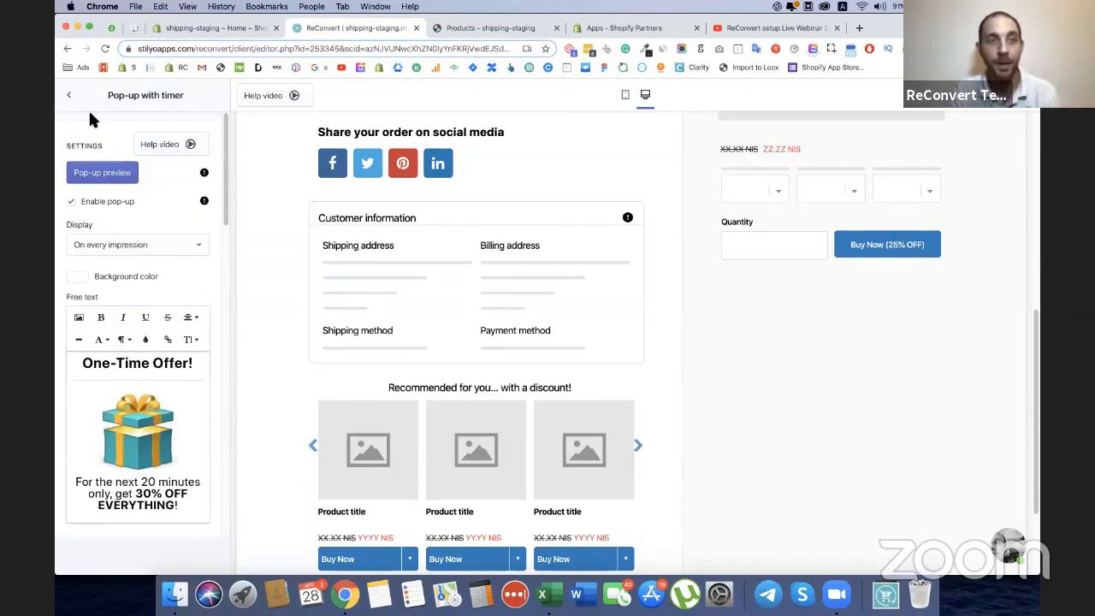
Try out the product comments option in the general settings and switch it off again.
click(68, 95)
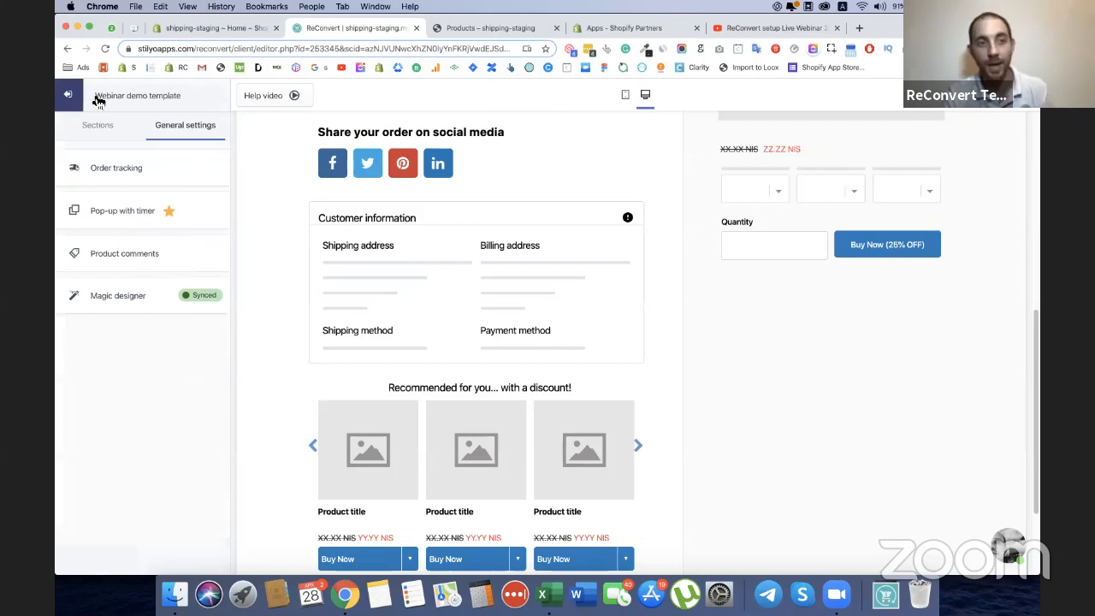
click(134, 256)
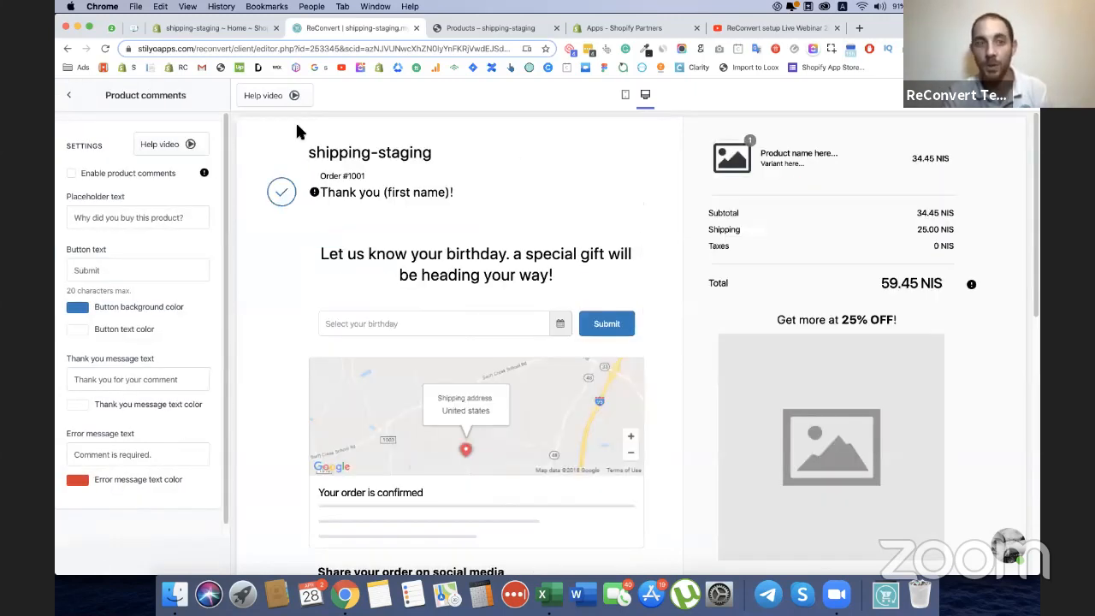
click(71, 173)
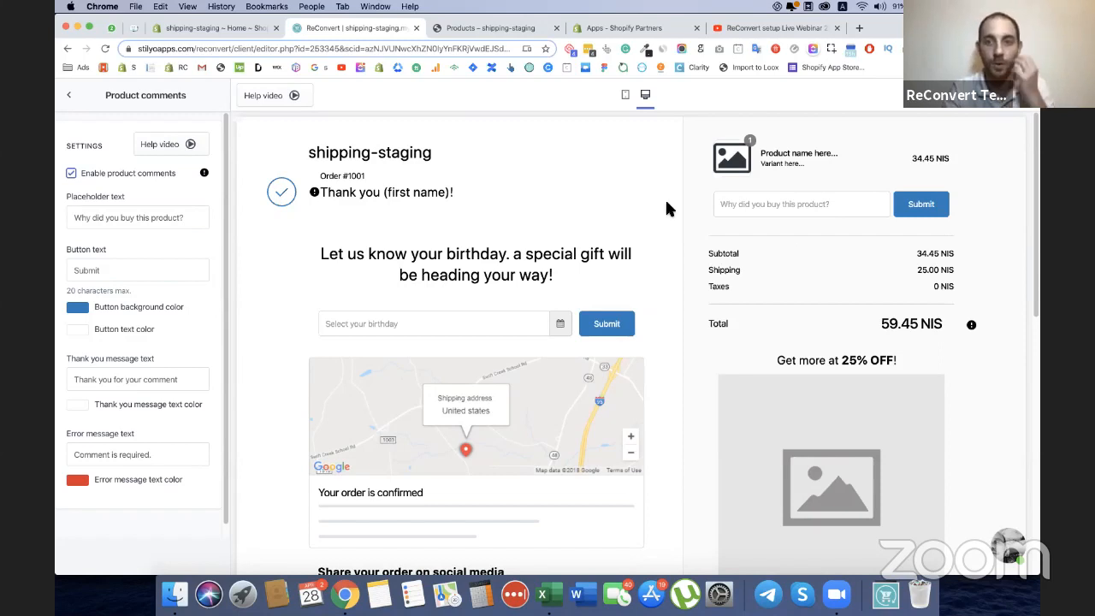
click(71, 173)
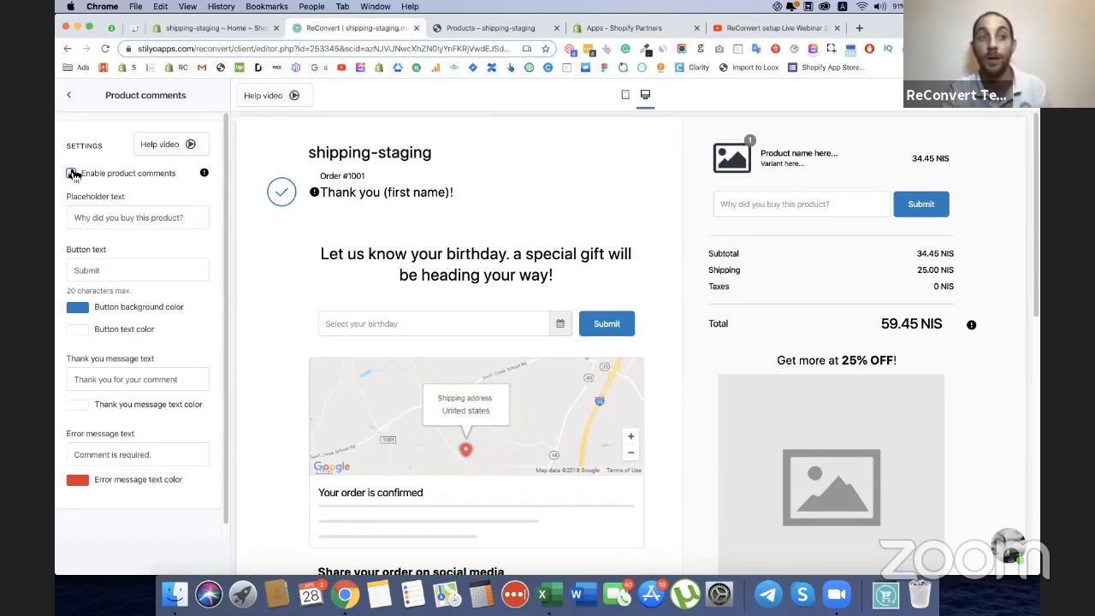
Enable order tracking in the general settings and check the tracking area in the page preview.
click(69, 95)
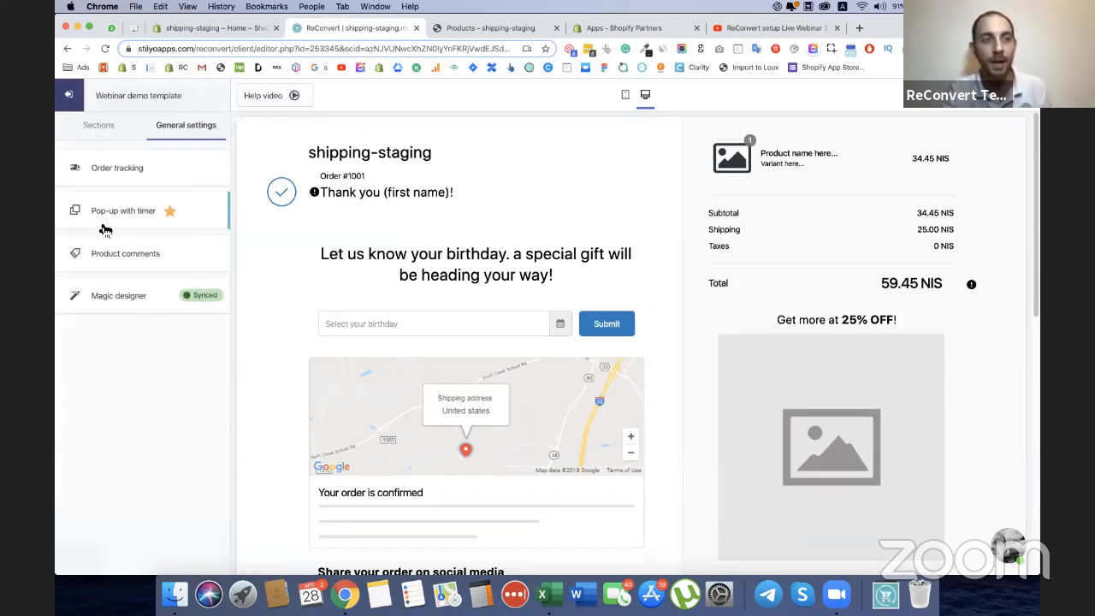
click(120, 176)
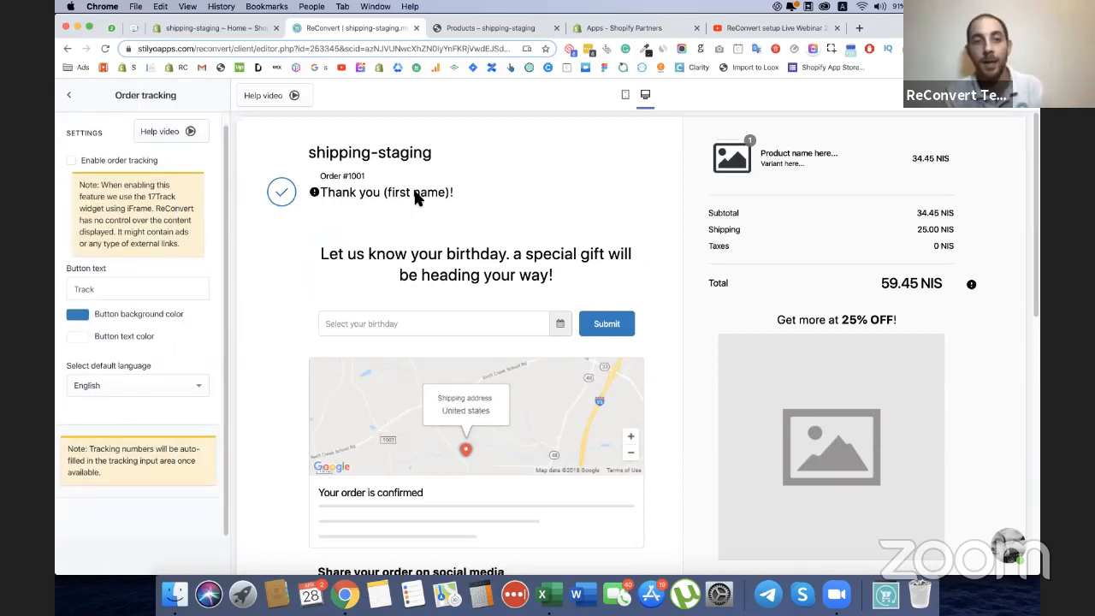
scroll(435, 207, down, 2)
click(74, 160)
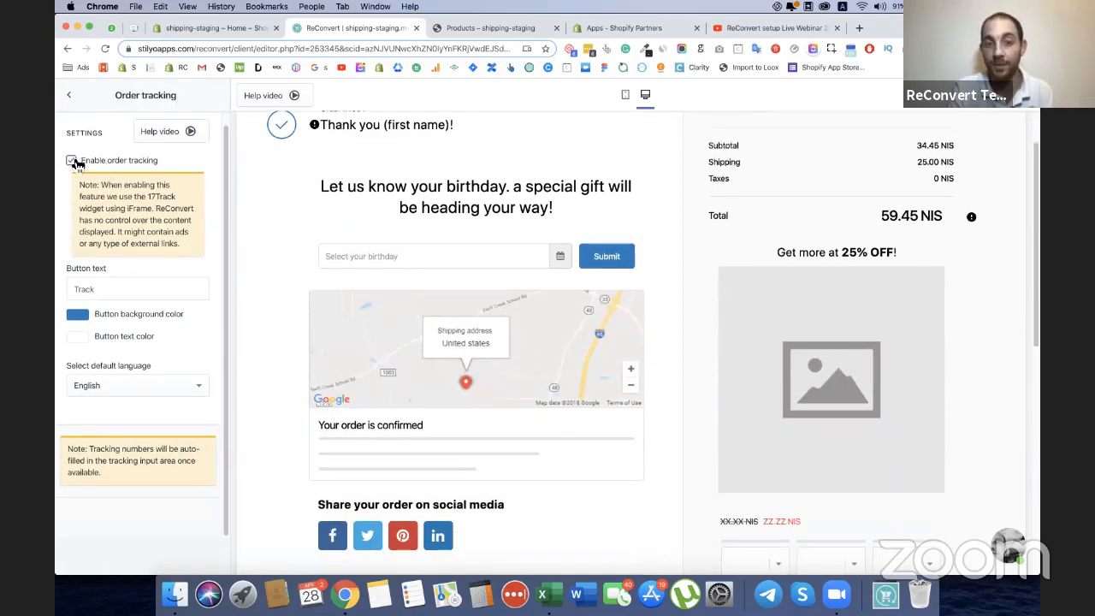
scroll(519, 352, down, 3)
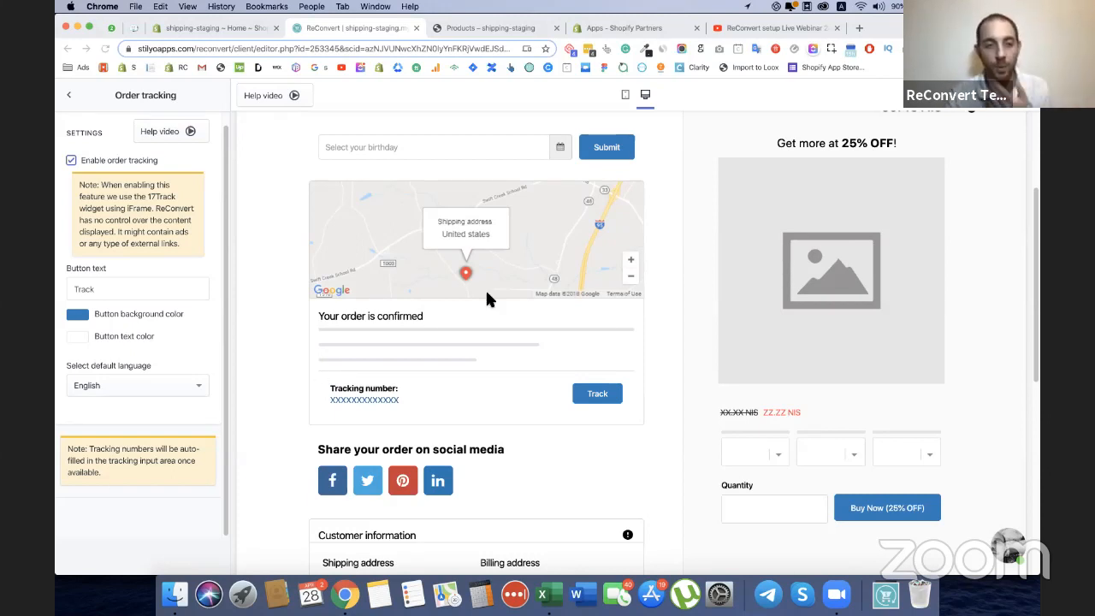
Open the settings of the social sharing section and look over the whole thank you page preview.
scroll(485, 289, down, 3)
scroll(441, 338, down, 2)
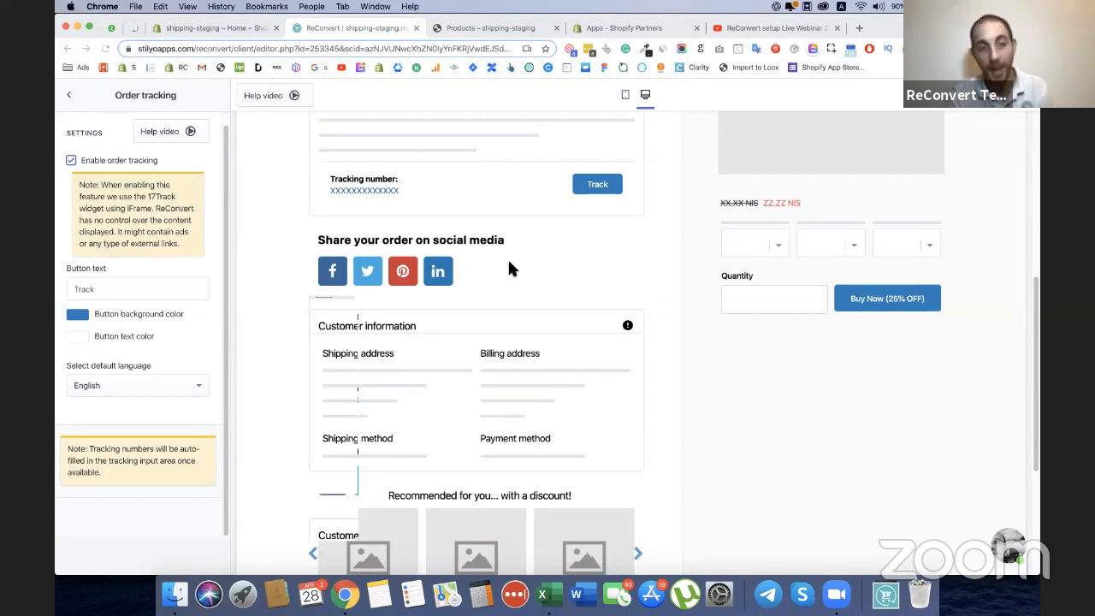
click(441, 270)
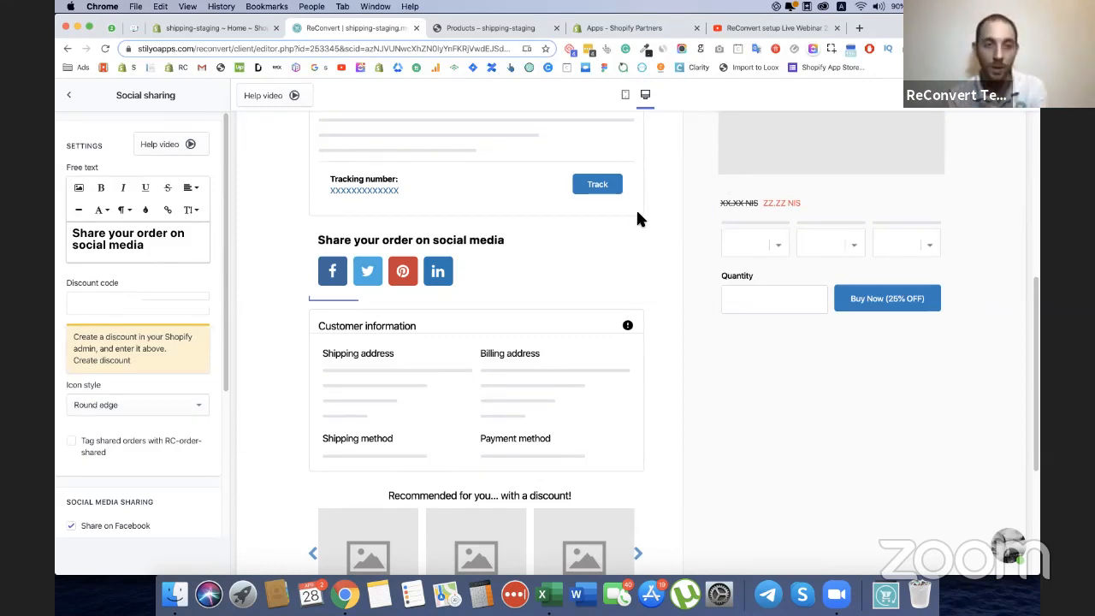
scroll(637, 209, down, 2)
scroll(642, 221, down, 3)
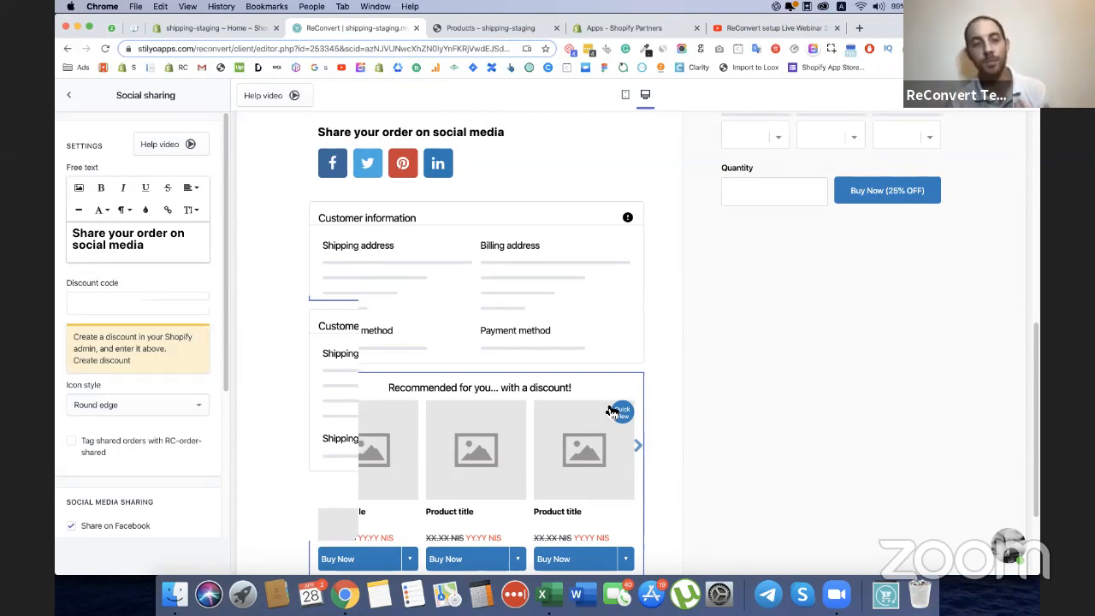
scroll(608, 402, up, 10)
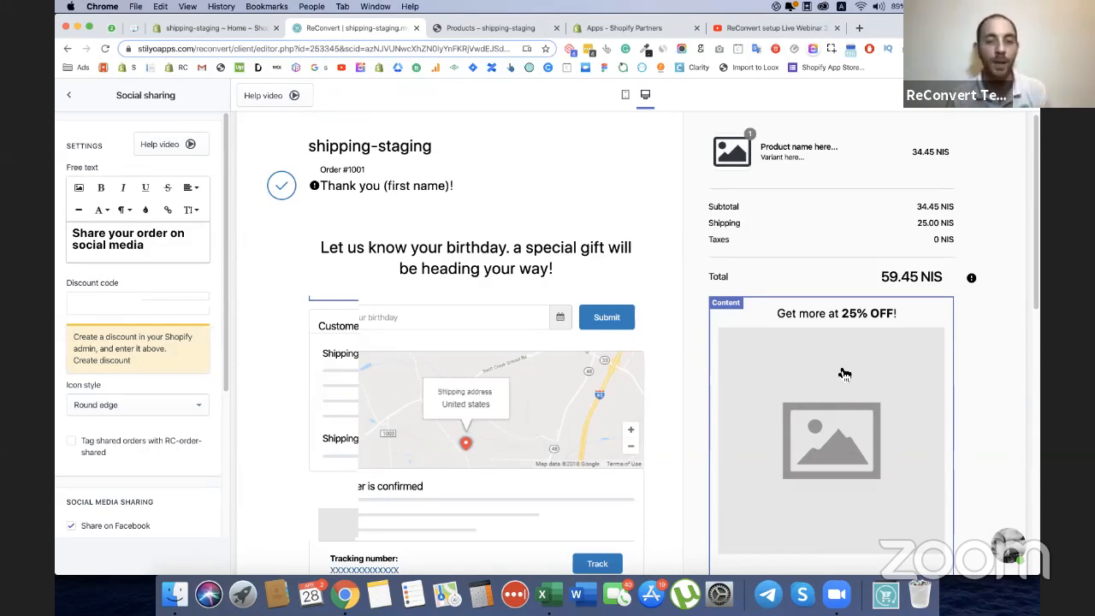
Return from the social sharing settings to the left area's section list and look down the page preview.
scroll(637, 335, down, 4)
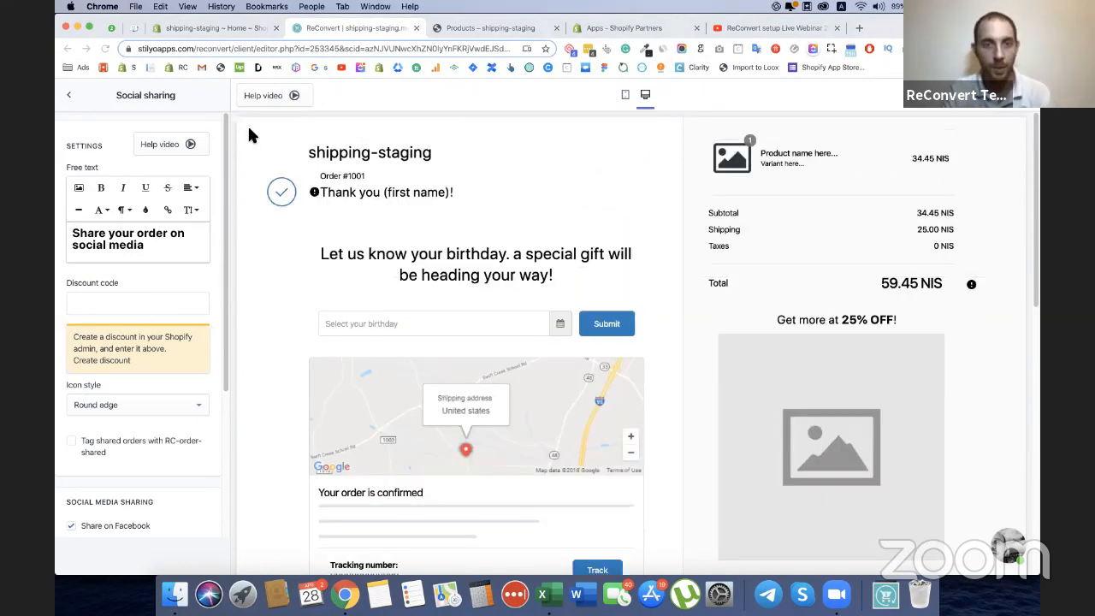
click(70, 103)
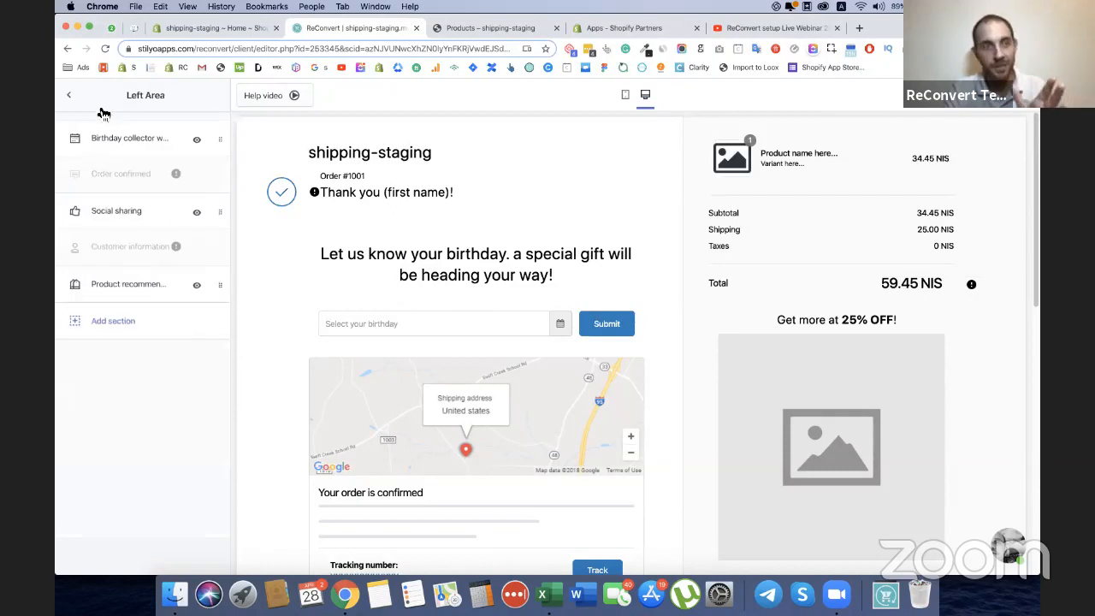
scroll(547, 257, down, 5)
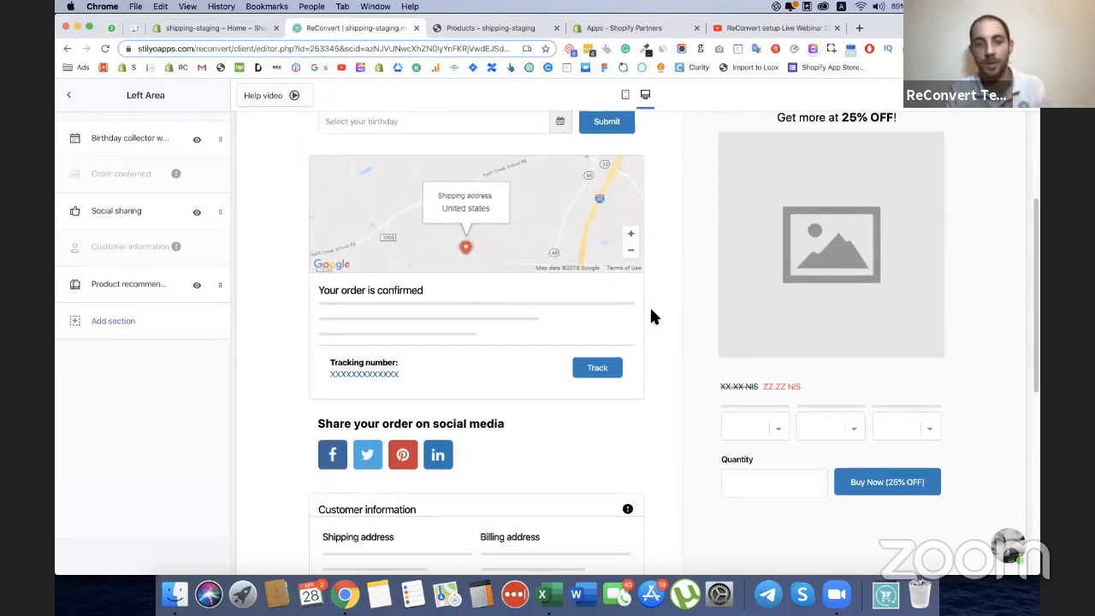
Open the support chat in the template editor and close it again.
click(1006, 548)
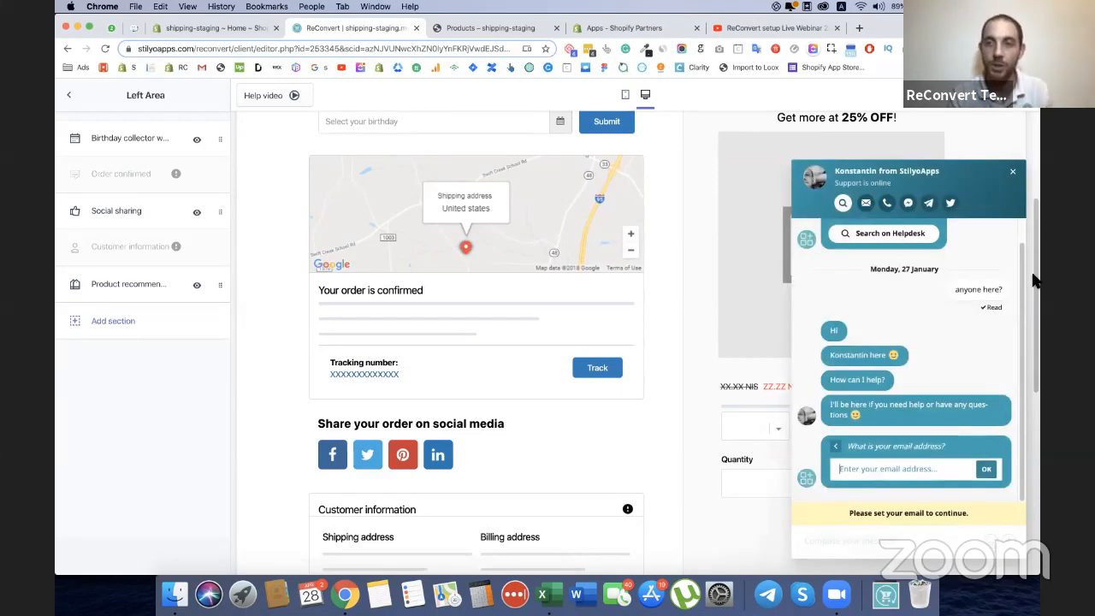
click(1013, 171)
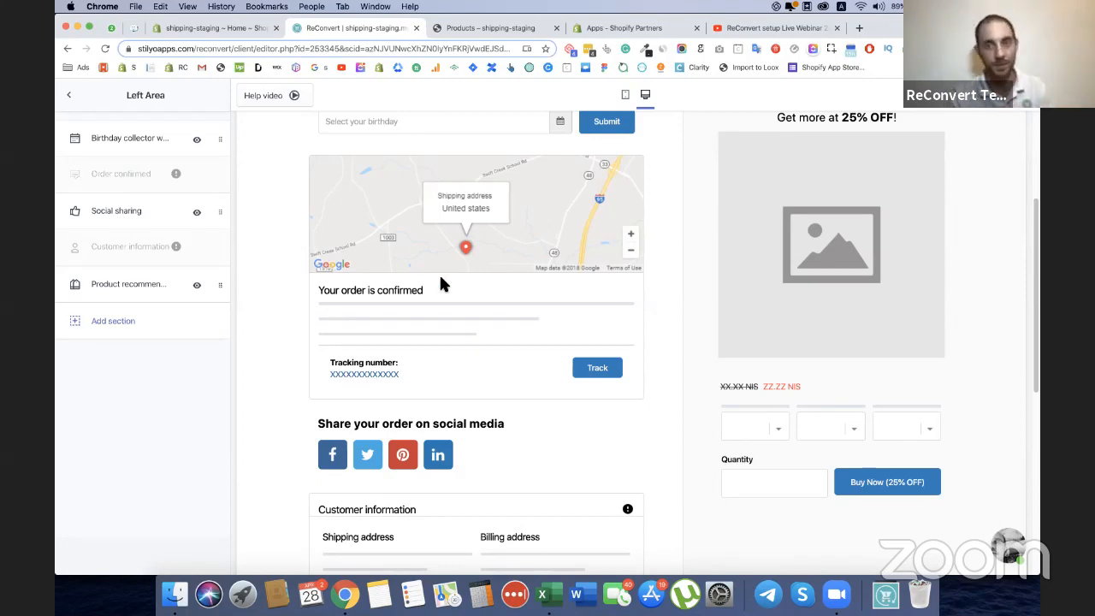
scroll(660, 318, up, 1)
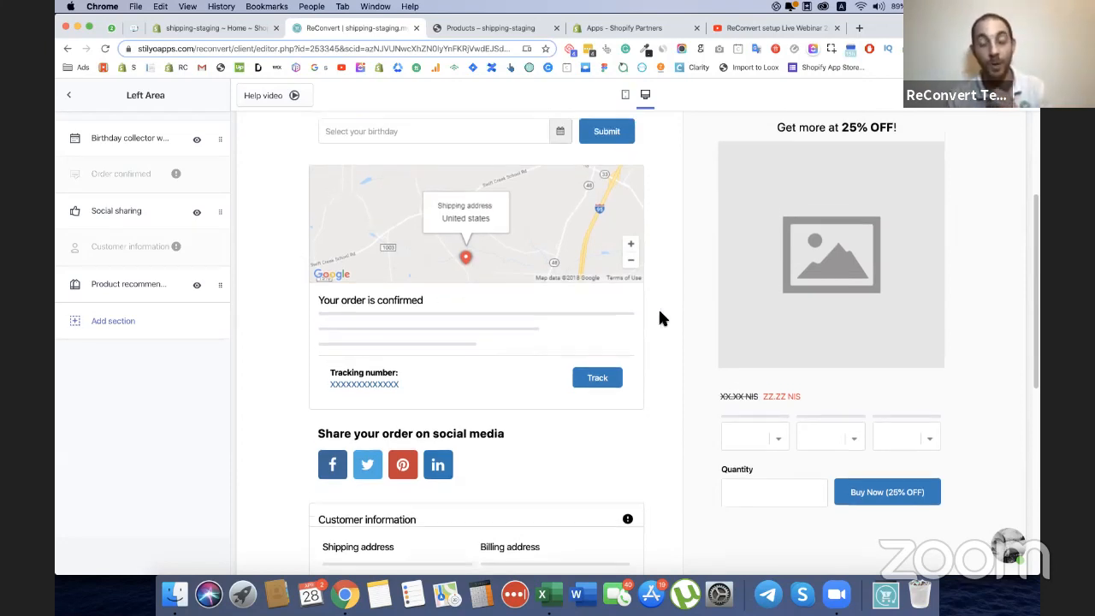
scroll(659, 318, up, 5)
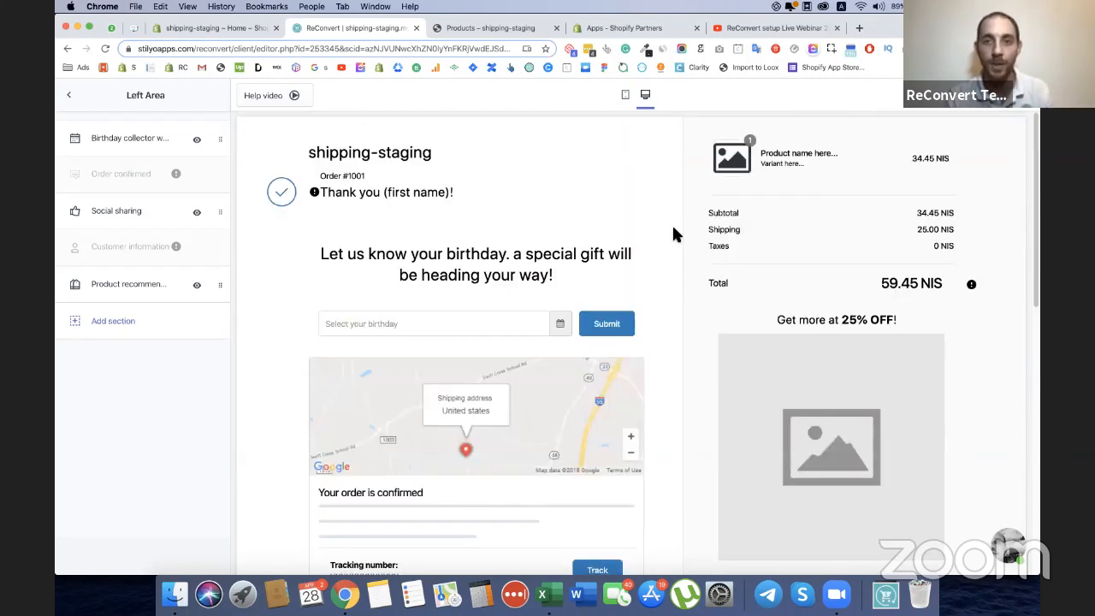
Switch the thank you page preview to mobile and examine the upsell, birthday, order tracking, social sharing and customer information sections.
click(624, 95)
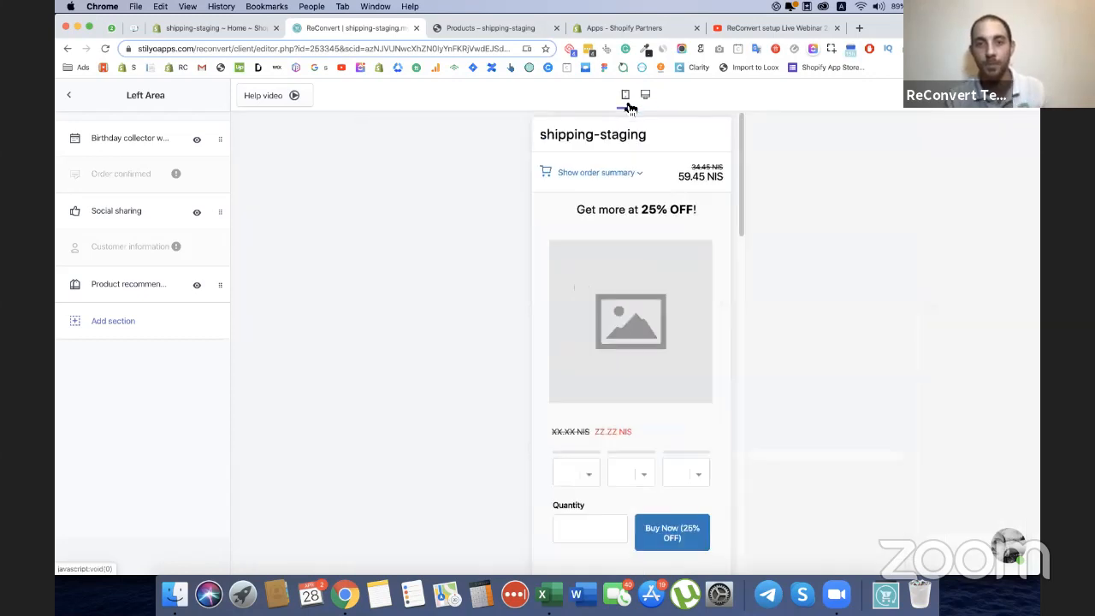
scroll(637, 218, down, 8)
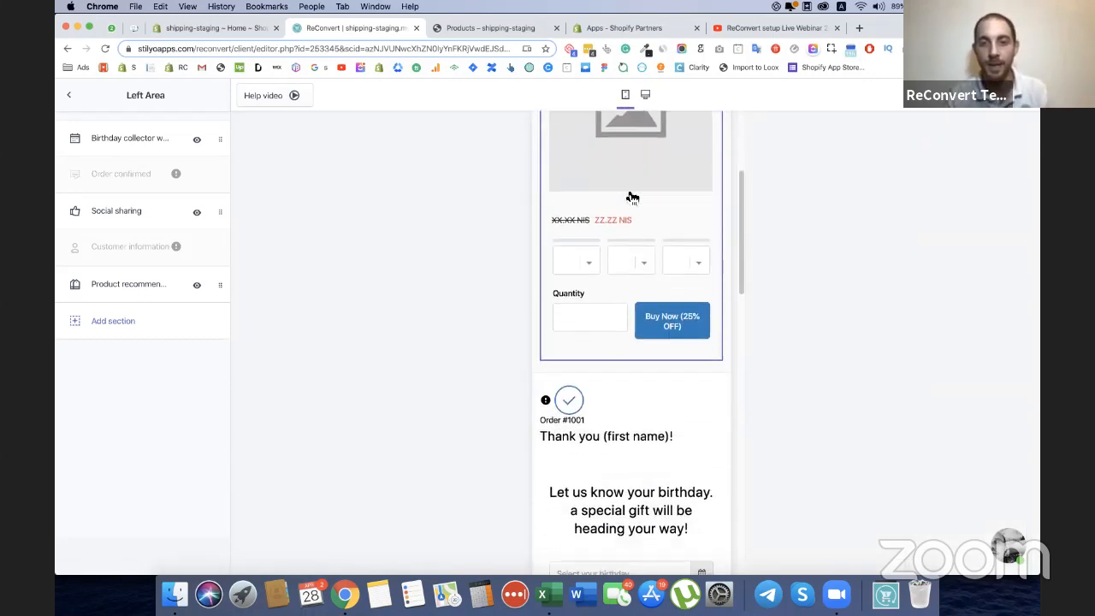
scroll(670, 229, down, 14)
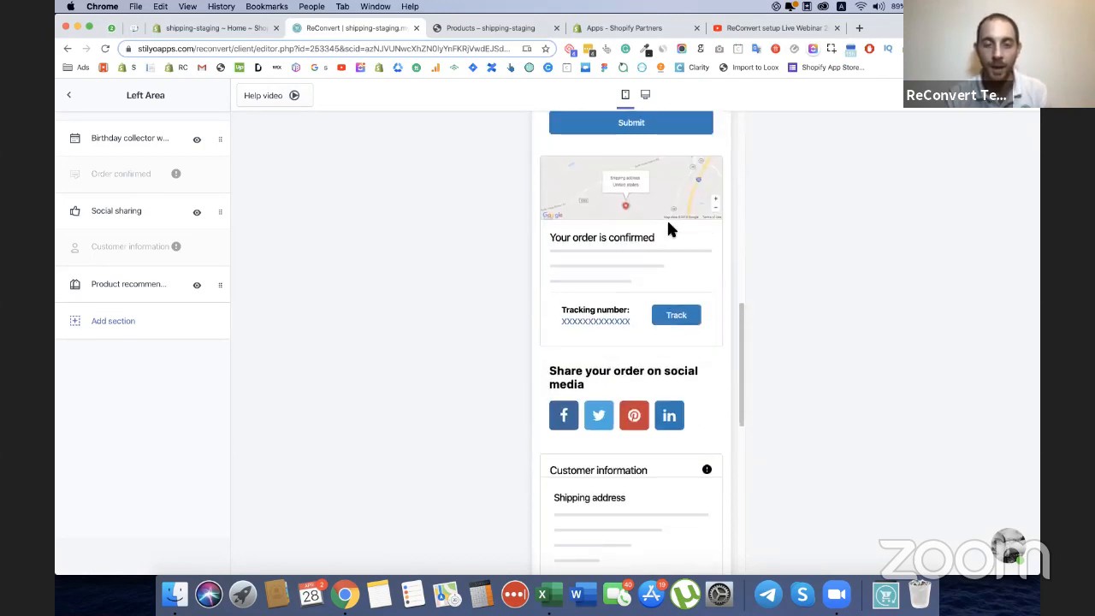
scroll(667, 218, up, 5)
scroll(666, 218, down, 6)
scroll(667, 218, up, 6)
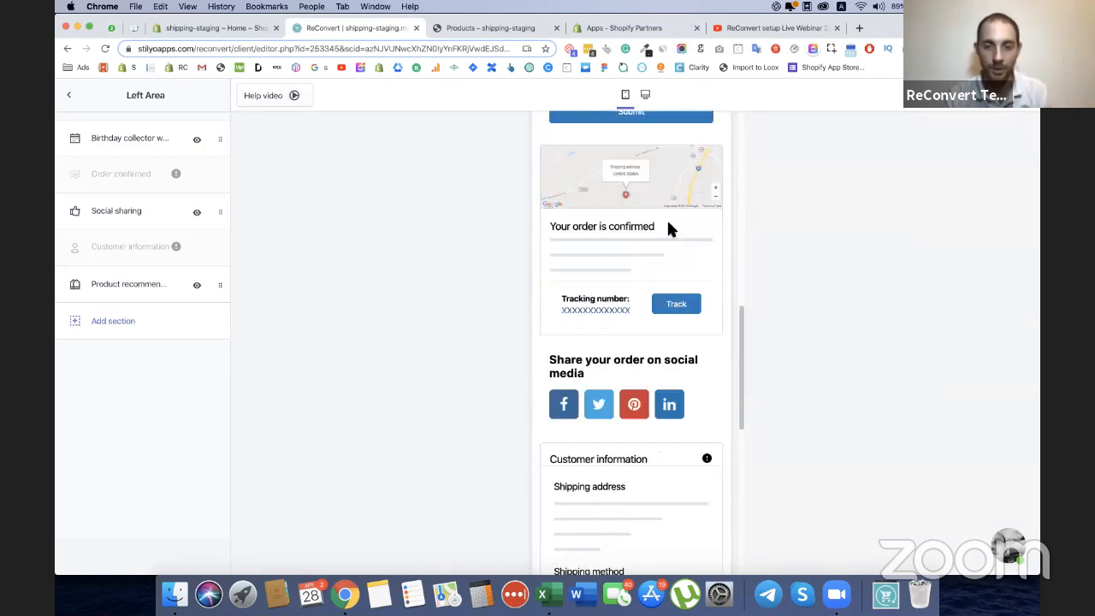
scroll(673, 228, up, 9)
scroll(648, 245, down, 18)
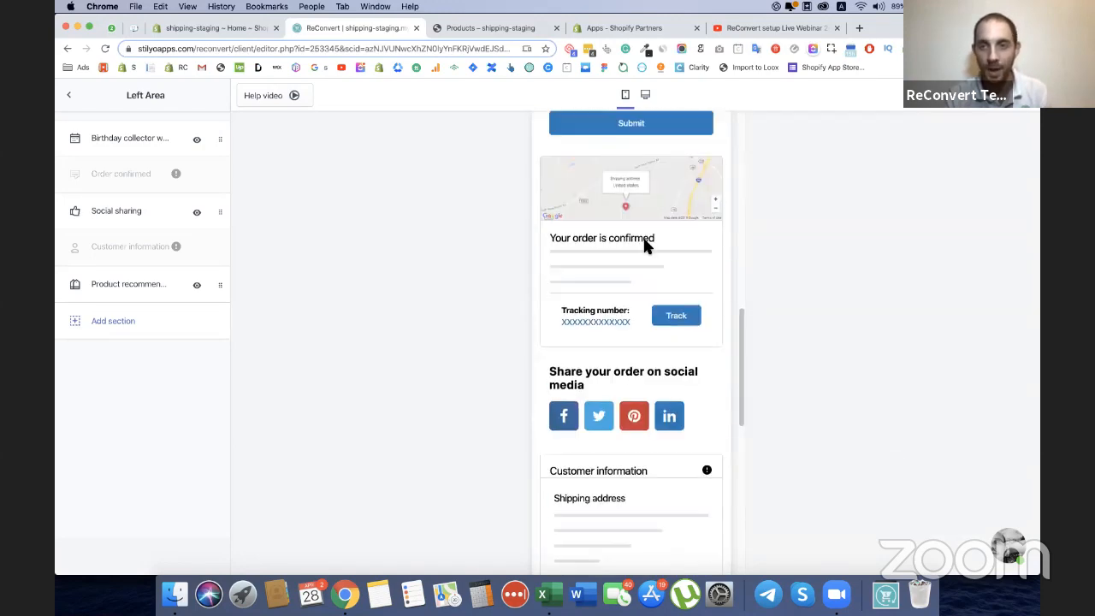
scroll(648, 245, down, 4)
scroll(647, 265, up, 12)
scroll(650, 281, down, 4)
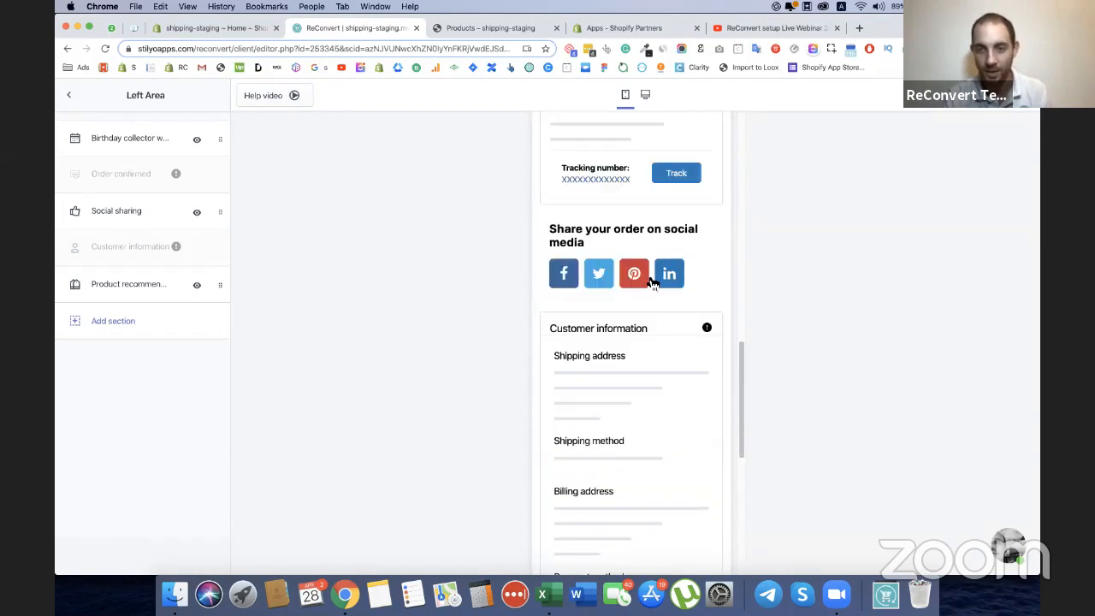
scroll(651, 282, up, 1)
scroll(481, 286, up, 5)
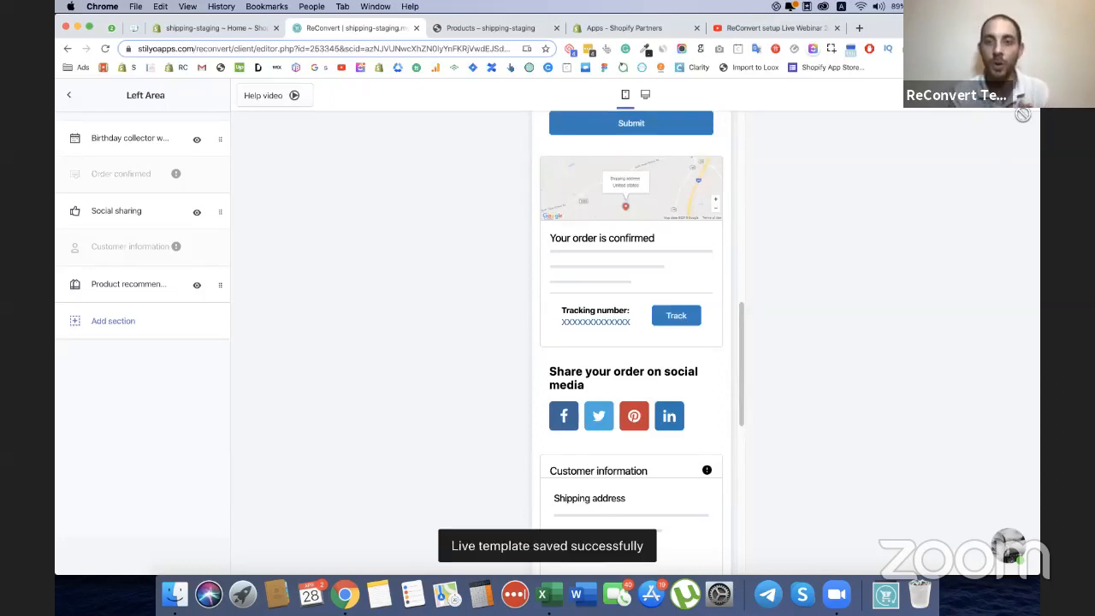
Leave the template editor, enable ReConvert for the store and dismiss the review request.
click(70, 96)
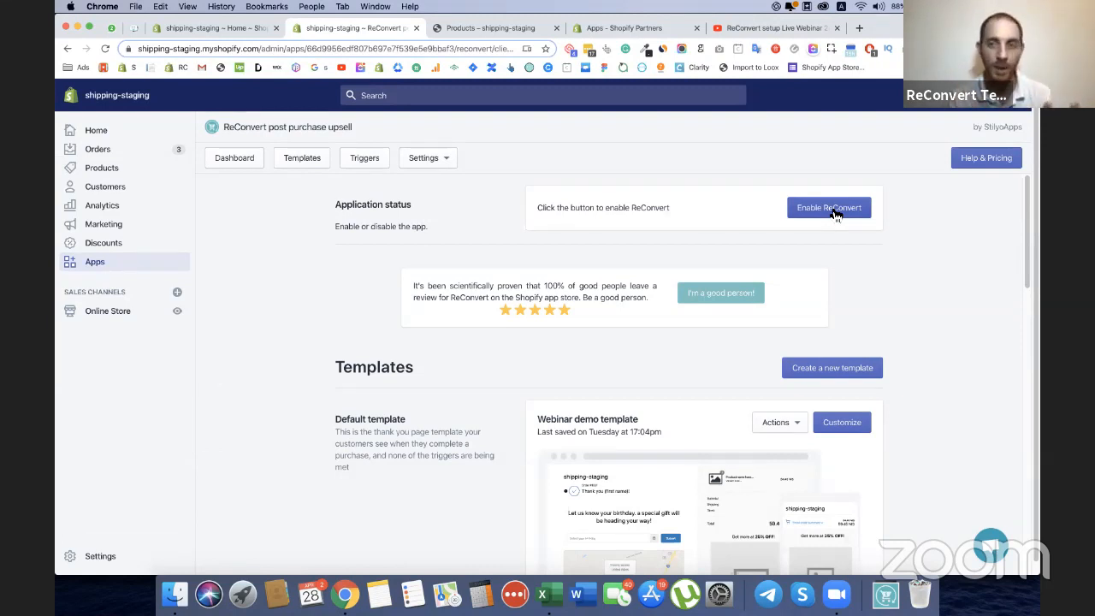
click(836, 214)
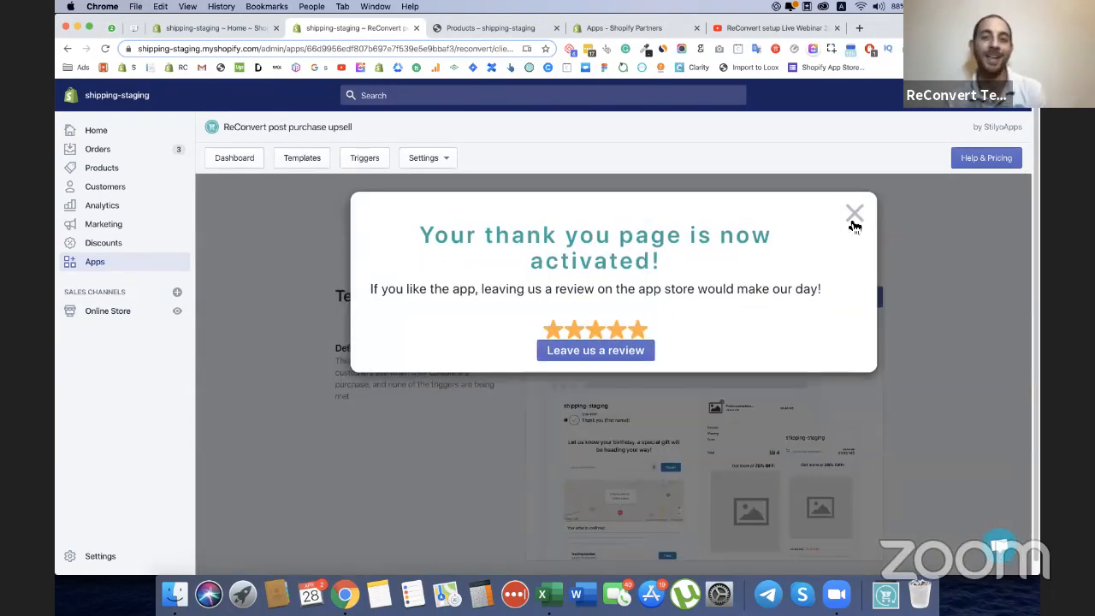
click(853, 218)
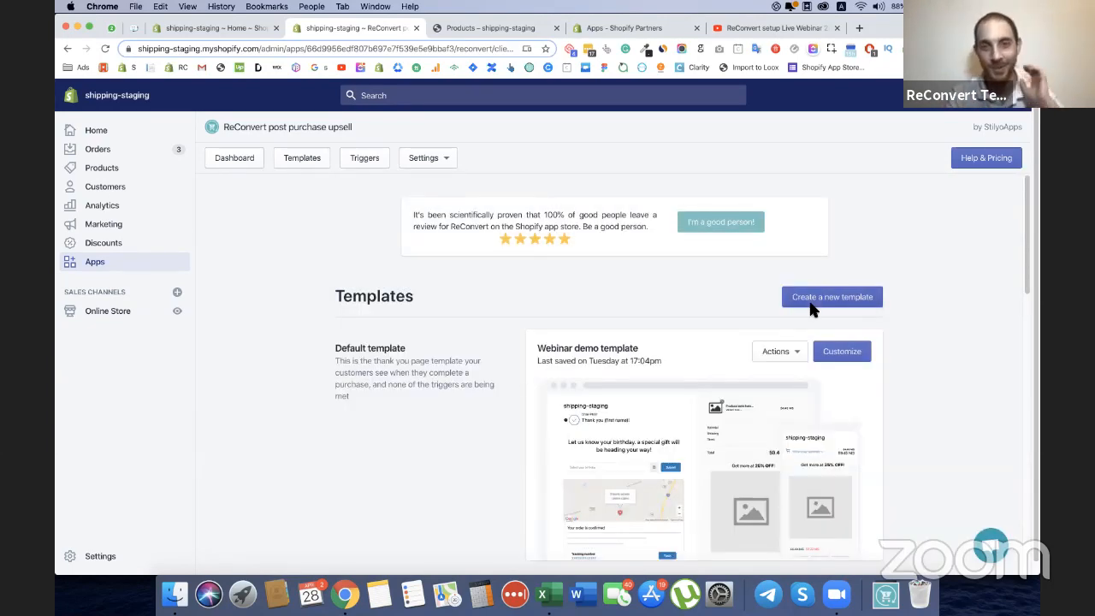
Examine the dashboard's default template, top templates summary, revenue and orders charts, and thank you page statistics.
scroll(743, 267, down, 1)
scroll(744, 267, down, 2)
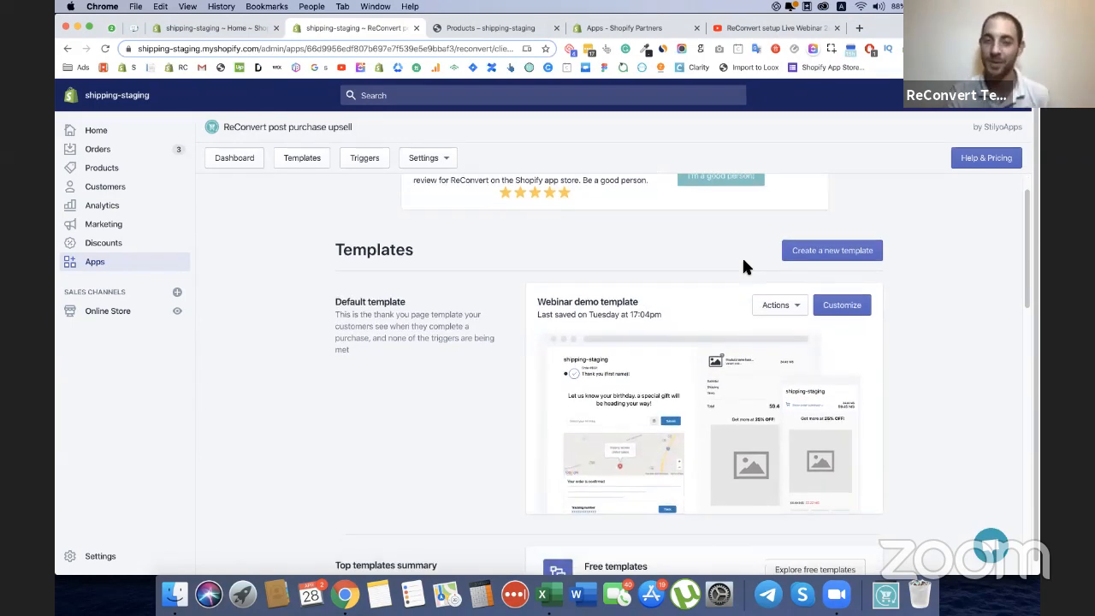
scroll(736, 231, down, 5)
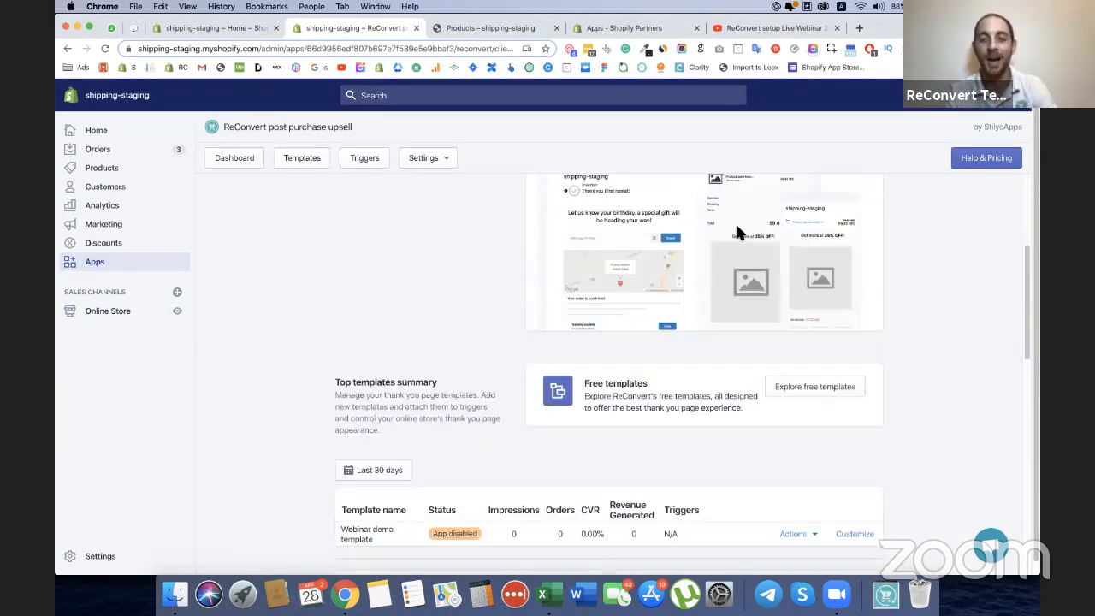
scroll(739, 232, down, 3)
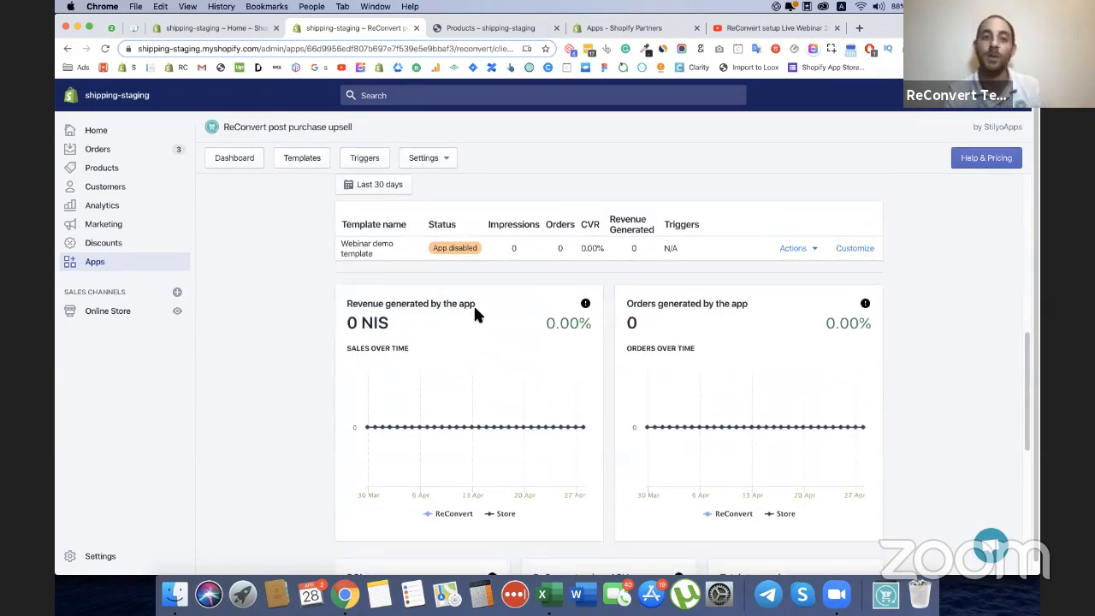
scroll(469, 308, down, 3)
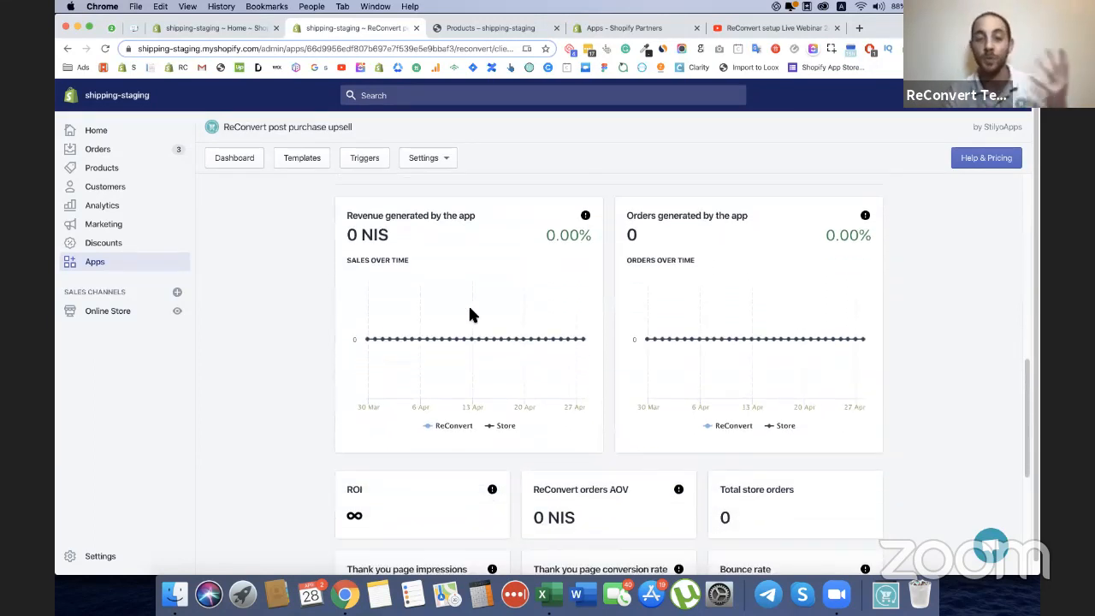
mouse_move(411, 299)
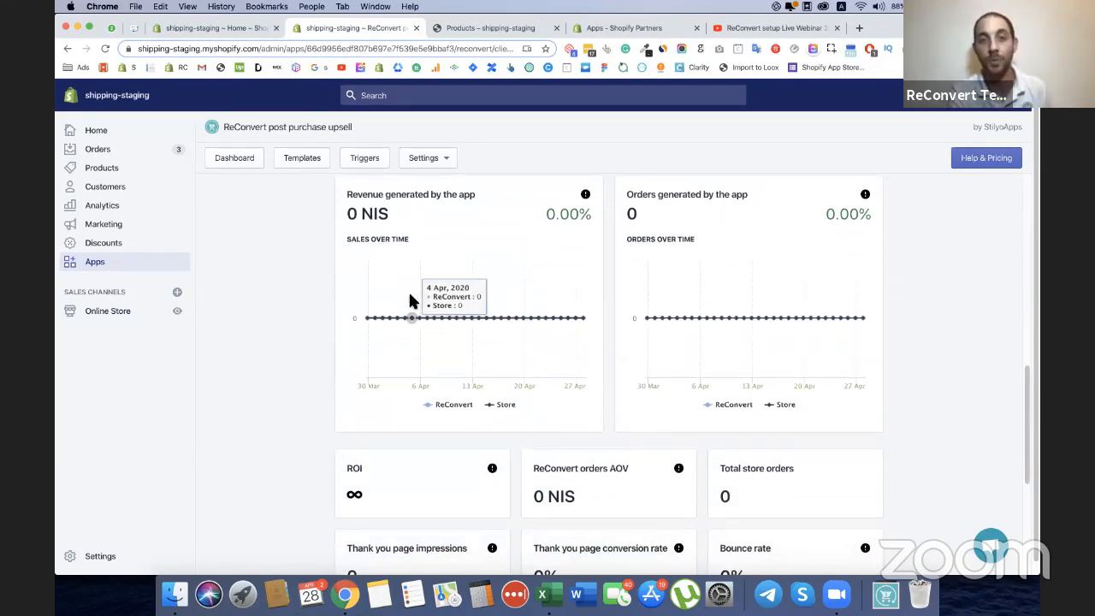
scroll(708, 265, down, 3)
scroll(707, 267, down, 3)
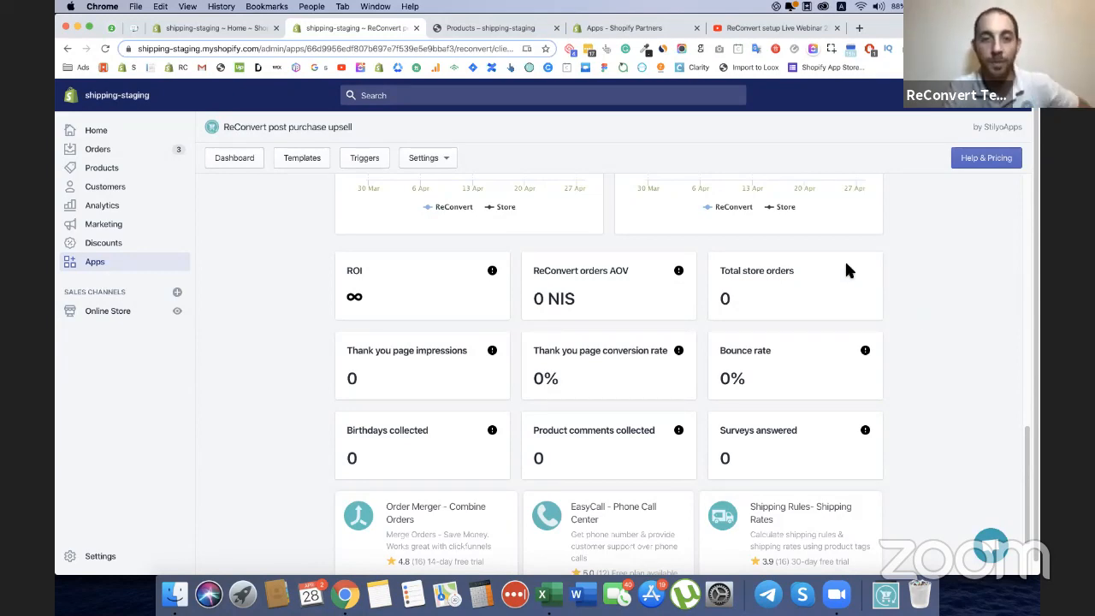
scroll(886, 315, up, 10)
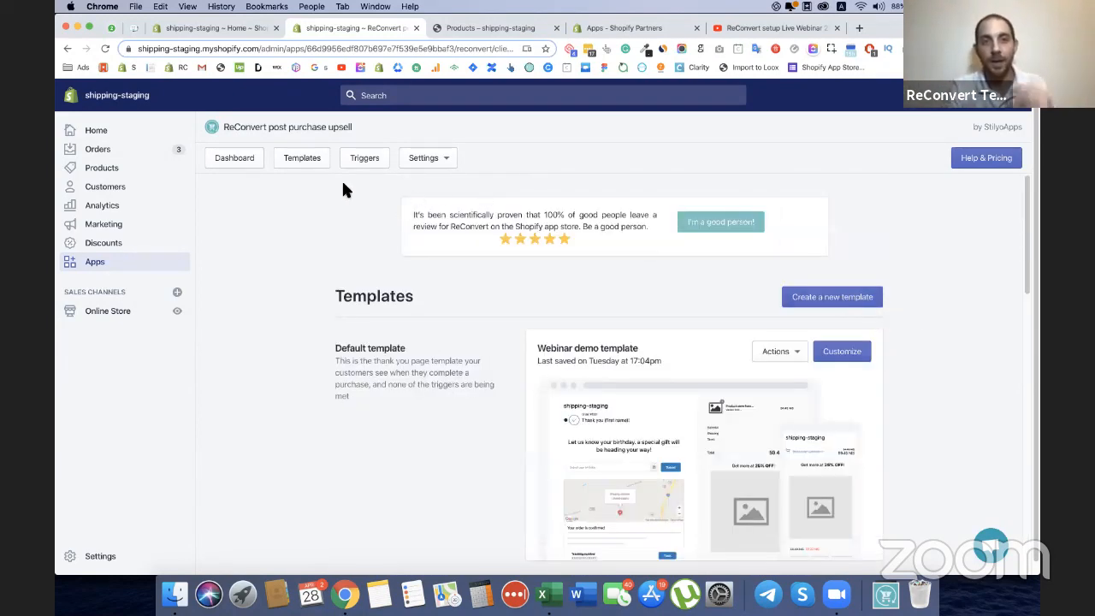
Open the store's orders in a new tab replacing the products tab, and open the newest order.
super+click(99, 152)
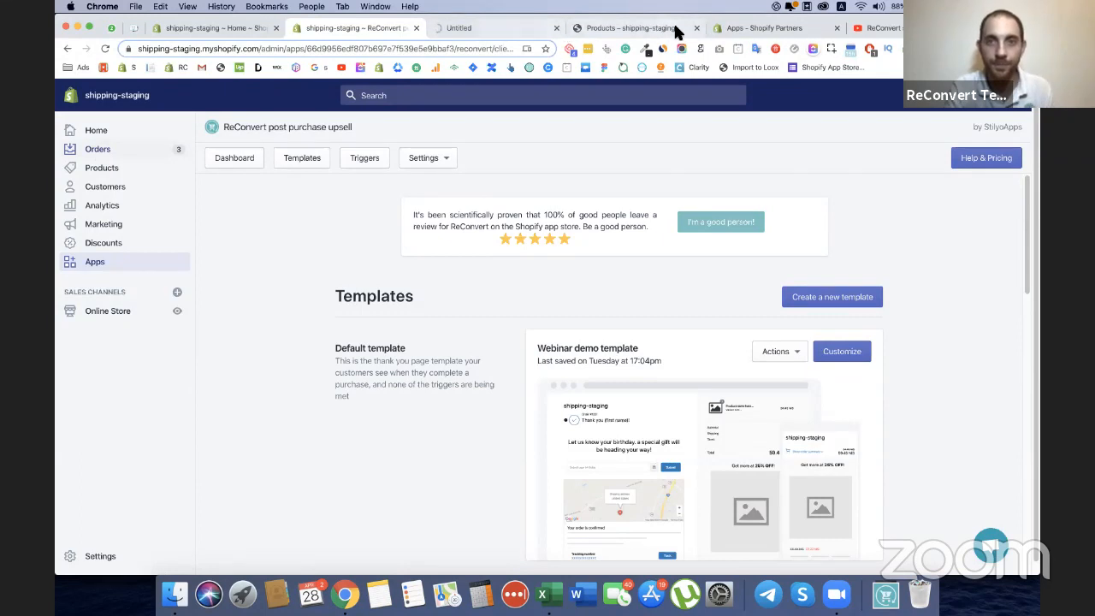
click(696, 28)
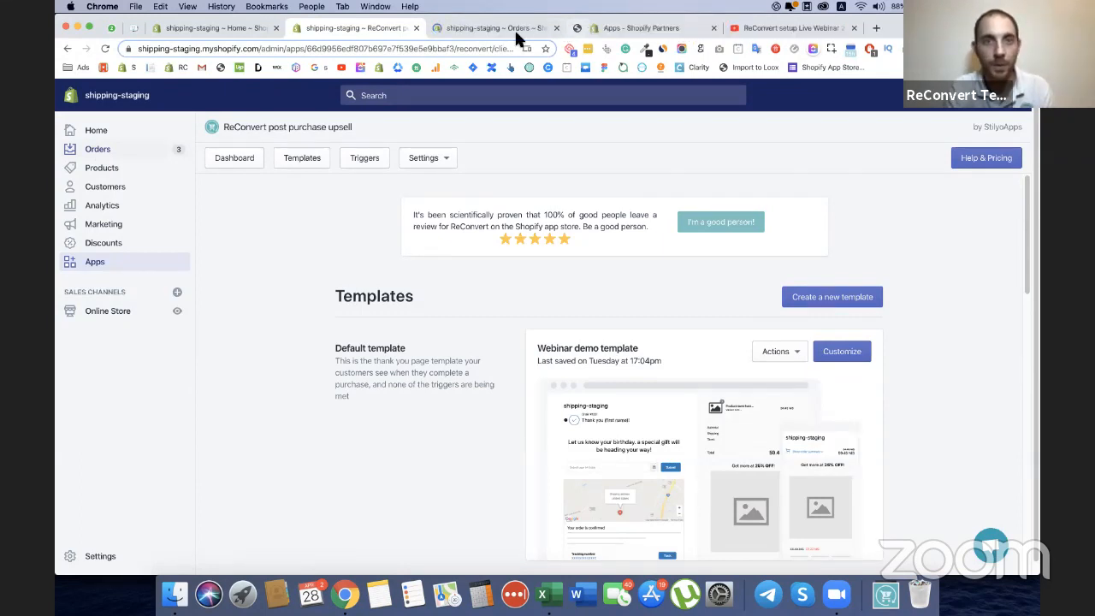
click(497, 26)
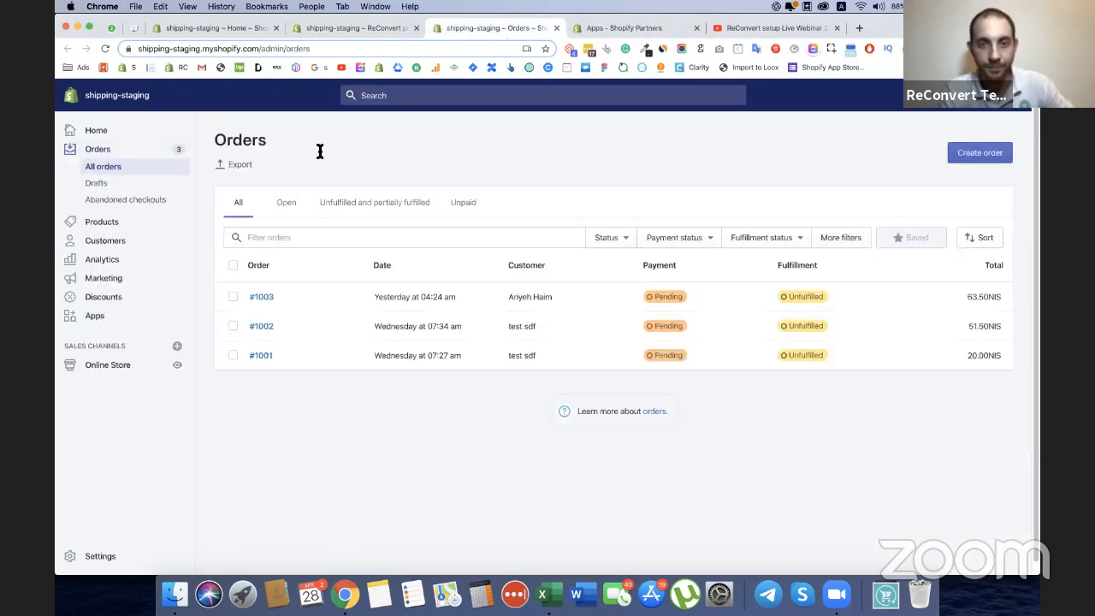
click(267, 298)
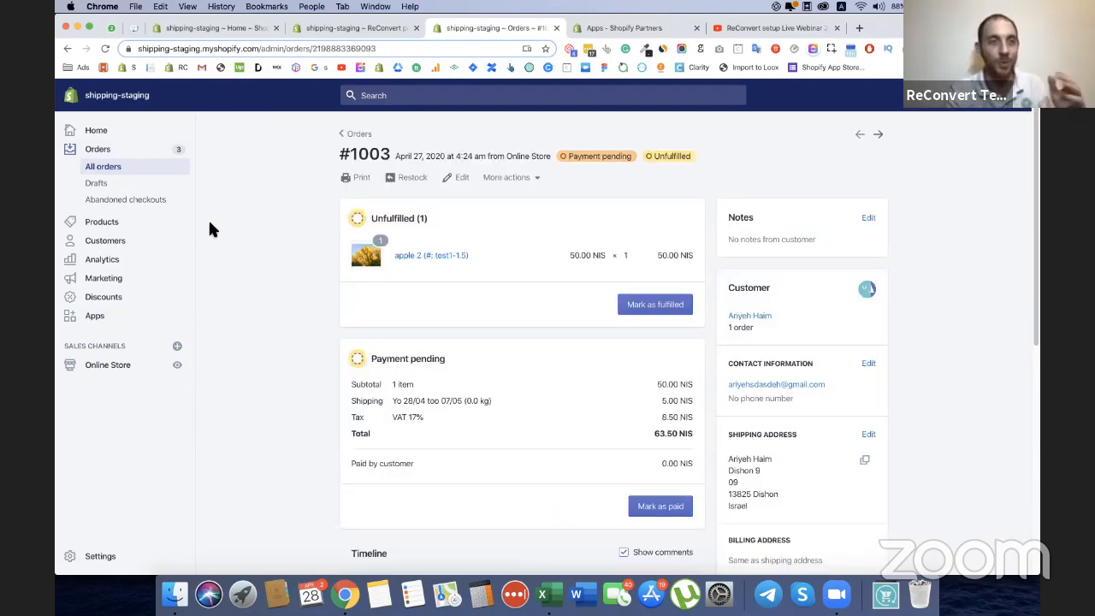
View the order status page of the newest order.
click(531, 177)
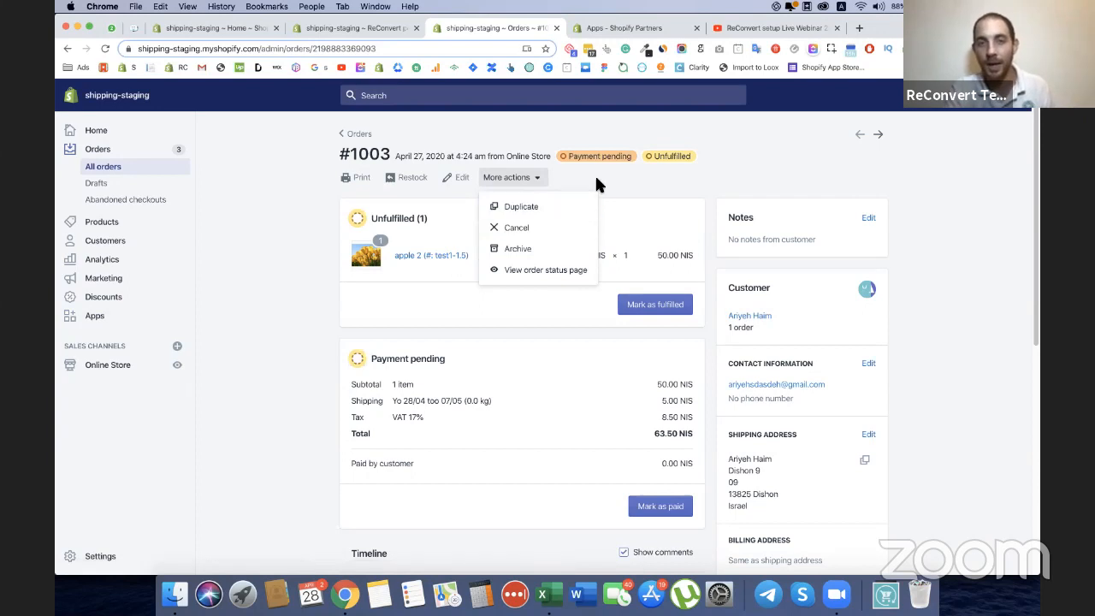
click(513, 177)
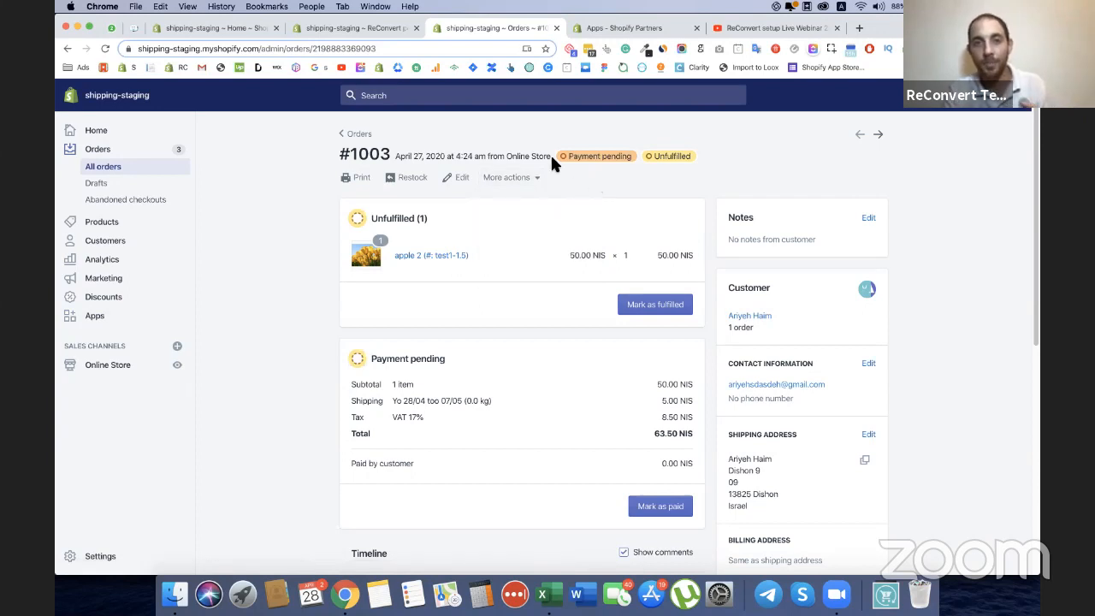
drag(505, 156, 551, 159)
click(511, 177)
click(531, 272)
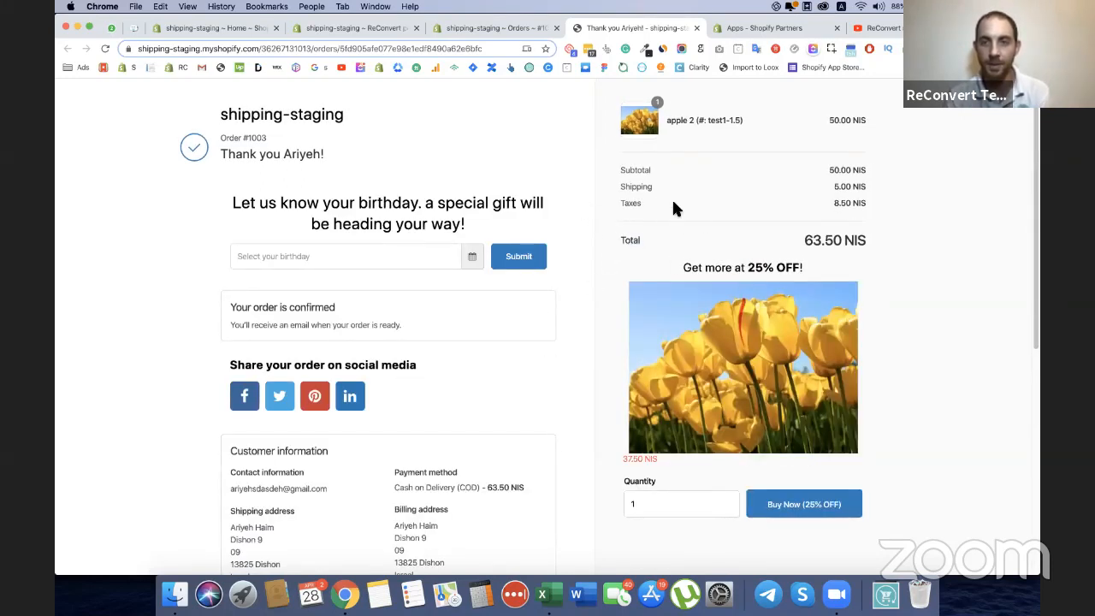
Look over the live thank you page and decline the One-Time Offer pop-up with Maybe later.
scroll(674, 203, down, 1)
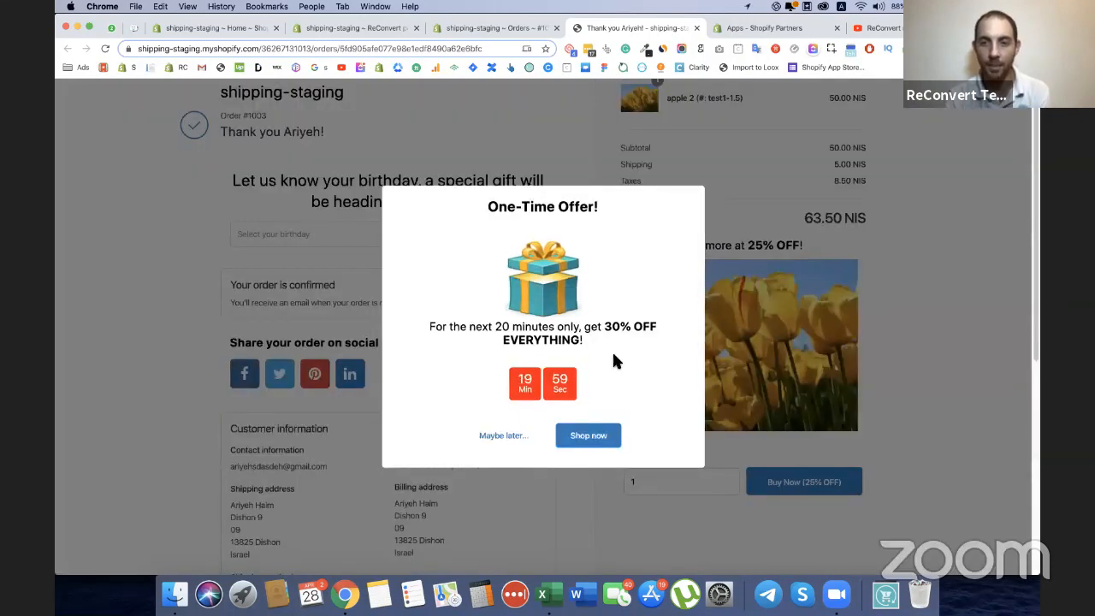
scroll(501, 450, down, 5)
click(505, 436)
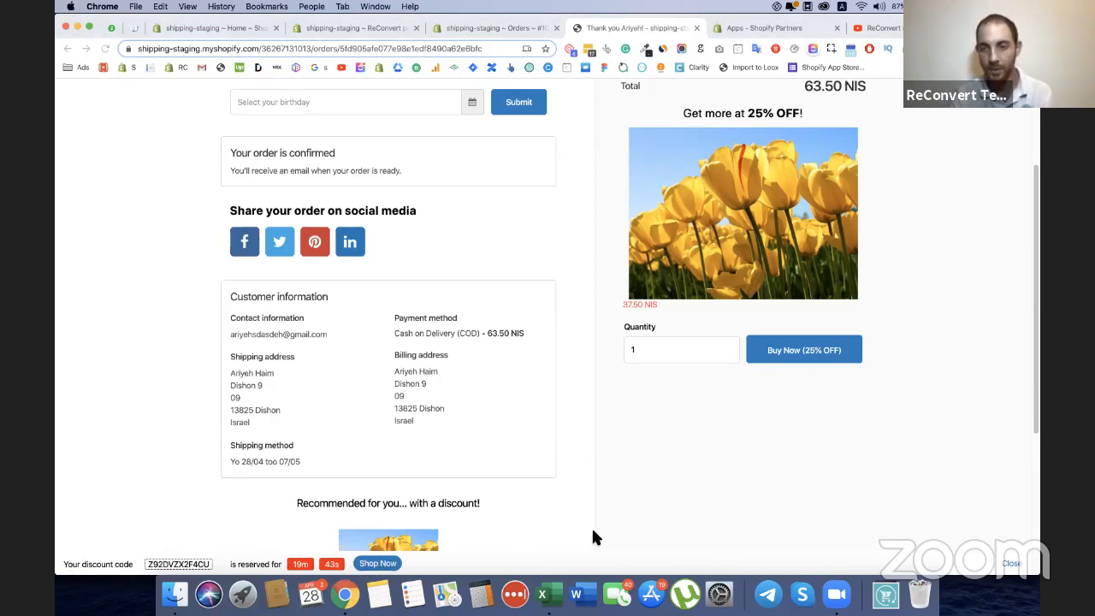
scroll(835, 391, up, 1)
scroll(837, 398, up, 5)
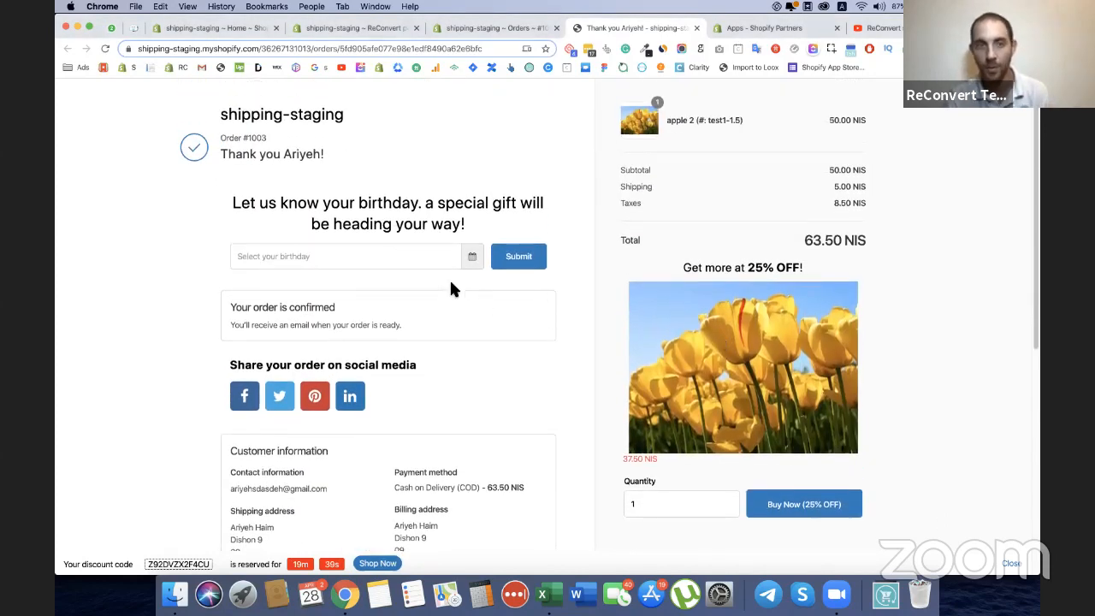
Enter a date of birth in the thank you page's birthday collector and submit it.
click(407, 261)
click(310, 194)
click(310, 194)
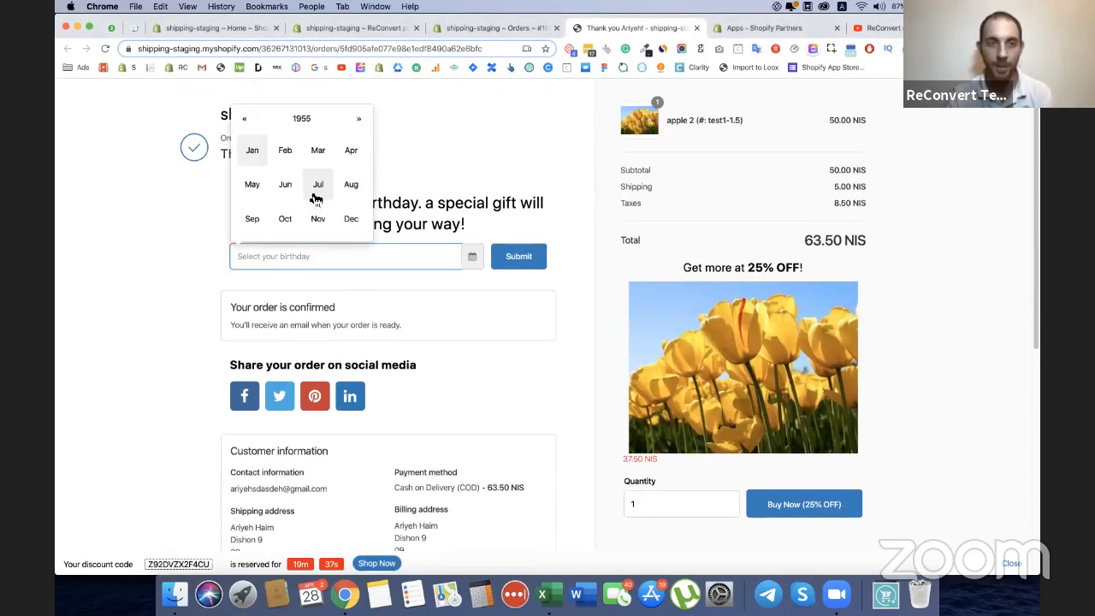
click(309, 194)
click(291, 355)
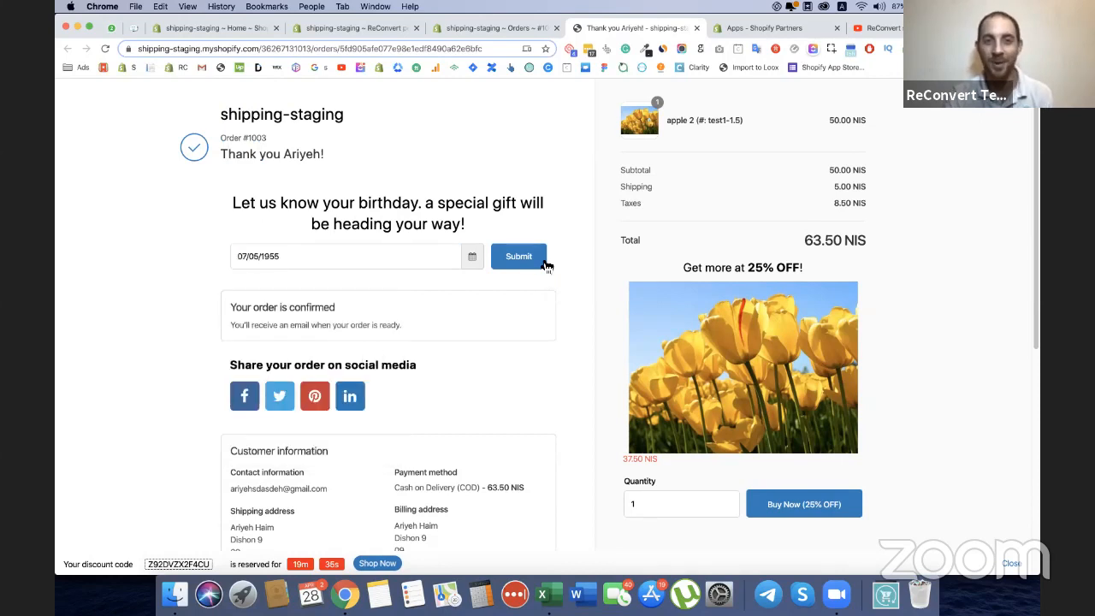
click(543, 261)
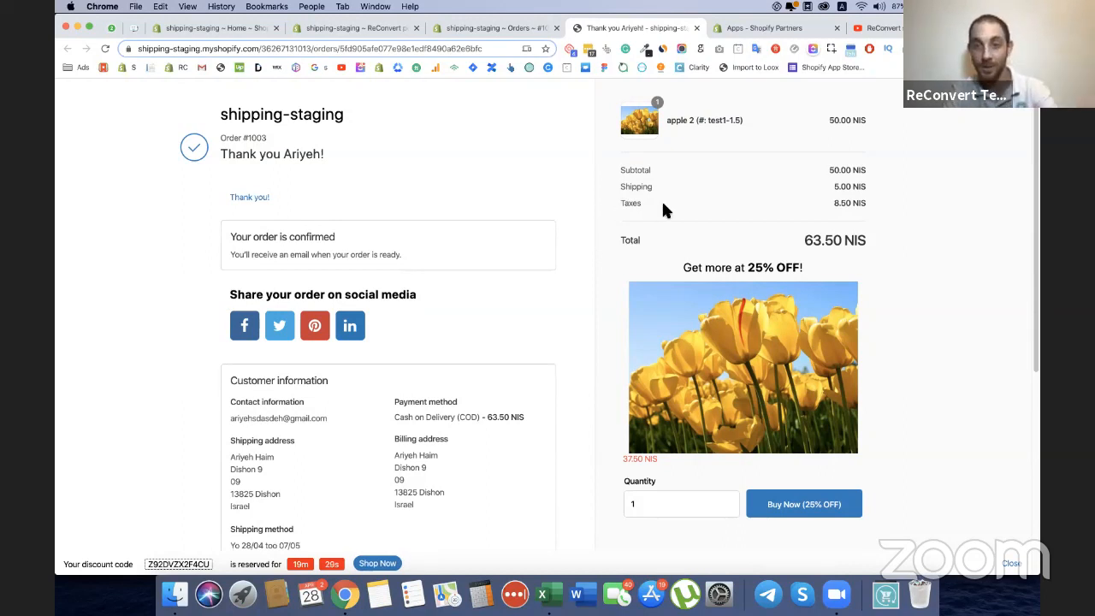
Set the quantity of the 25% OFF product upsell to 3.
scroll(661, 199, down, 3)
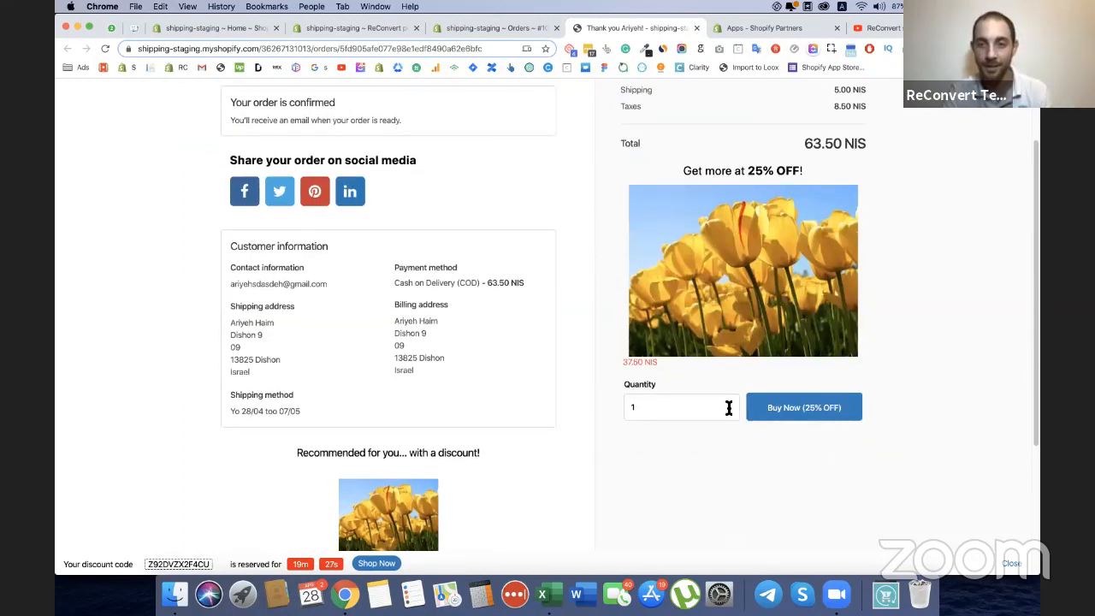
click(726, 401)
click(726, 401)
click(726, 400)
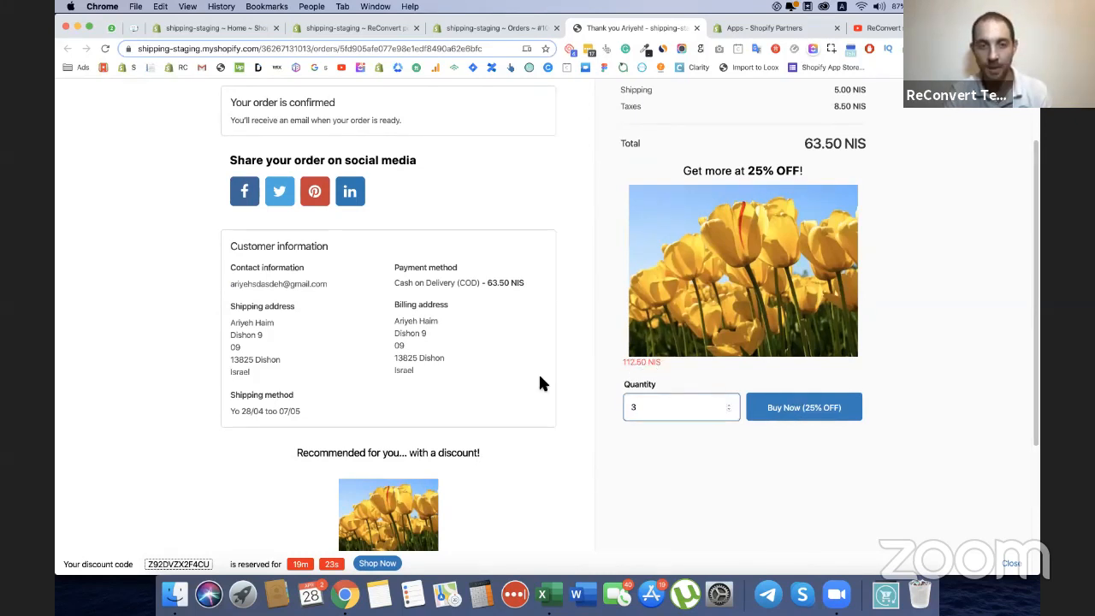
Look over the discounted product recommendation and buy the upsell product through the 25% OFF offer.
scroll(539, 384, down, 4)
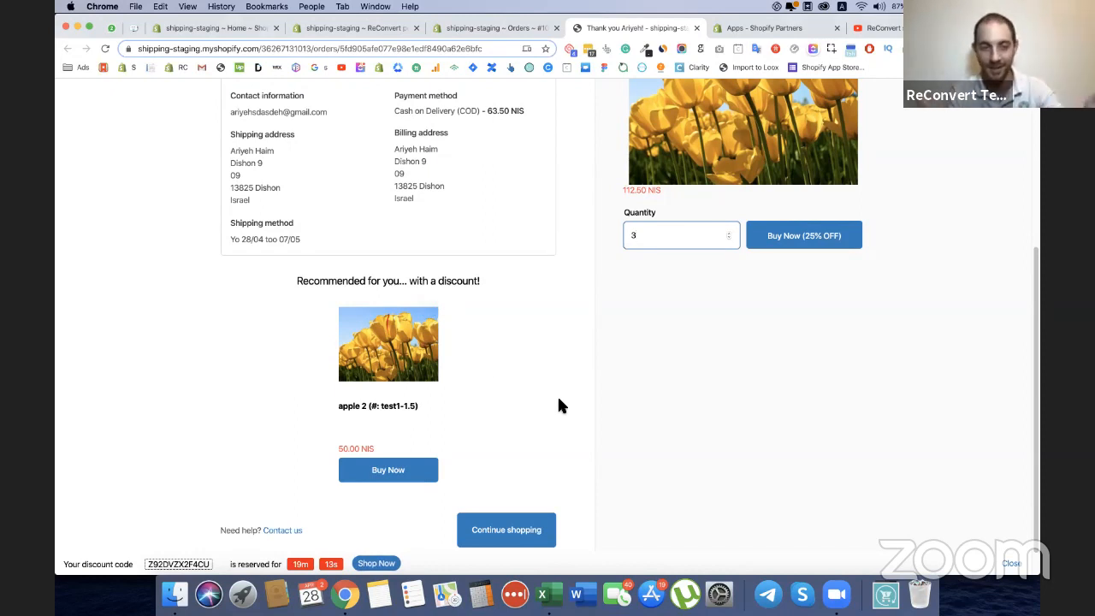
scroll(571, 391, up, 1)
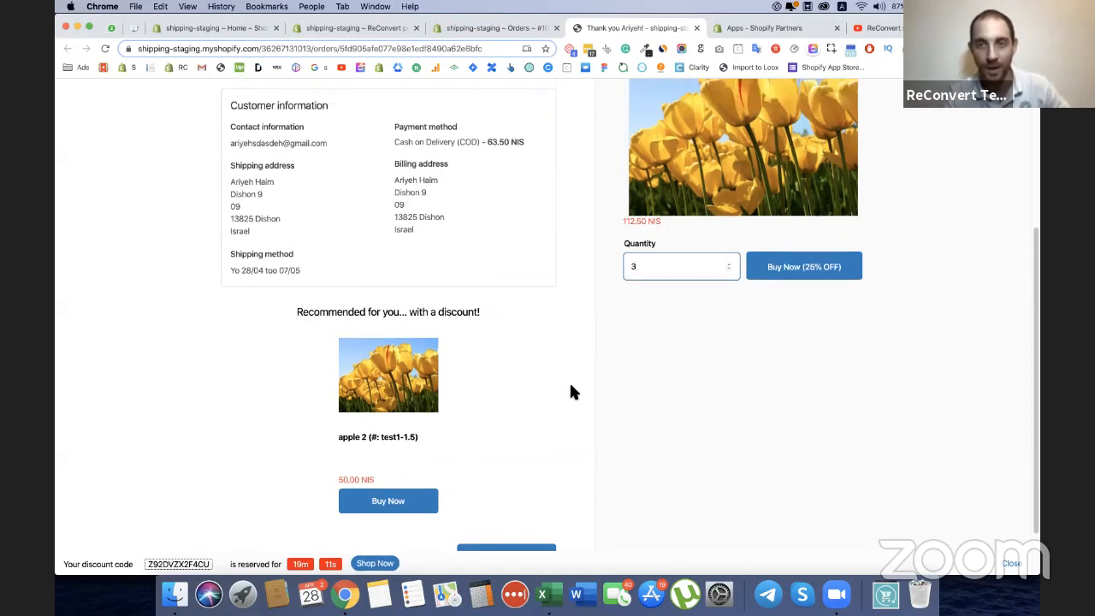
scroll(549, 381, down, 1)
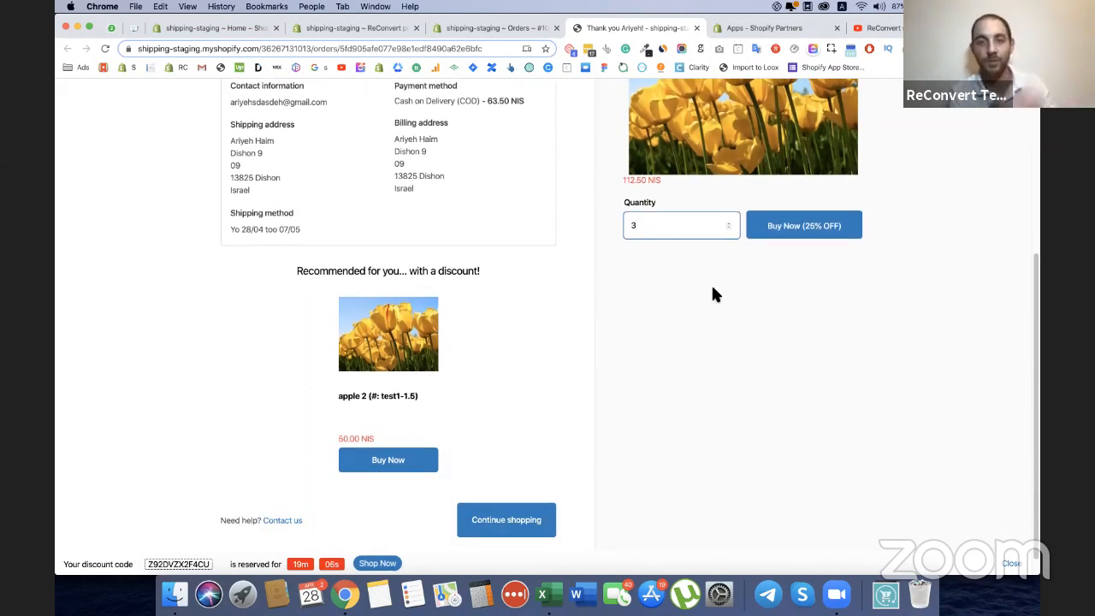
scroll(713, 288, up, 1)
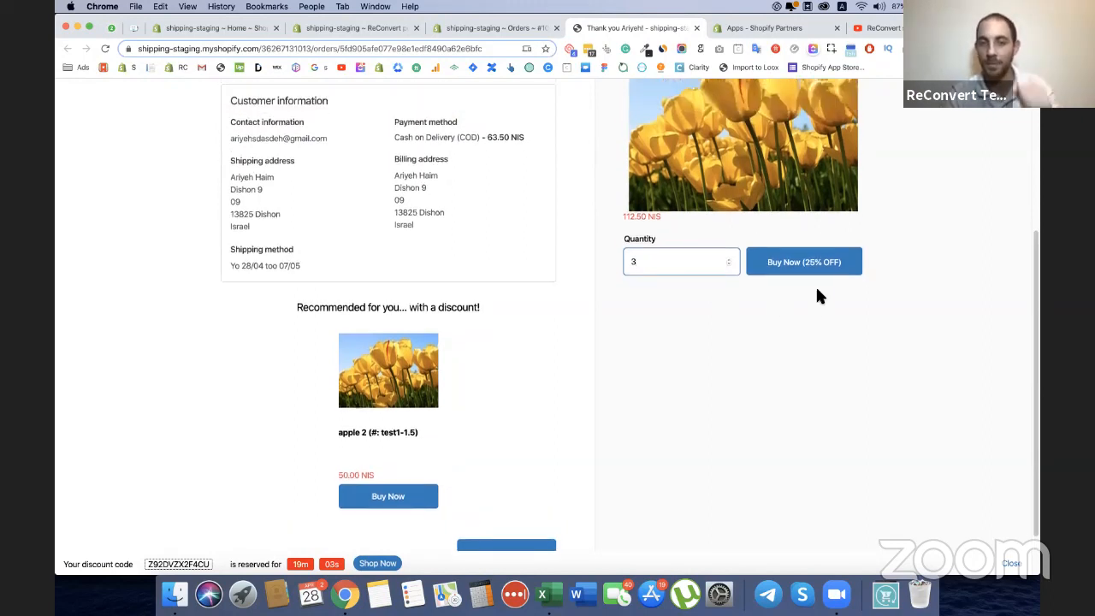
click(756, 304)
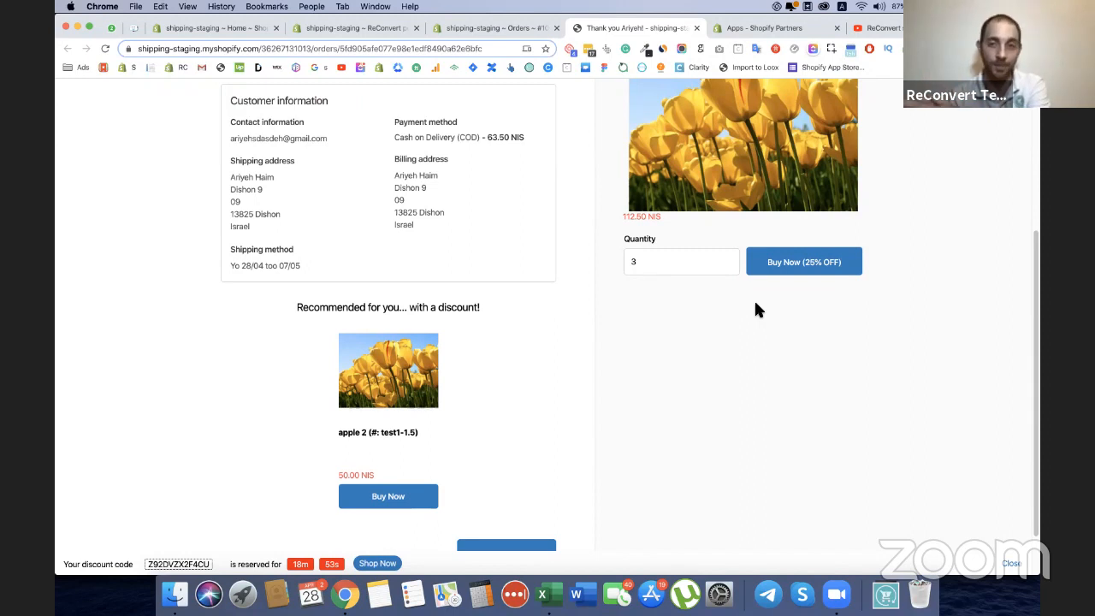
scroll(777, 310, up, 2)
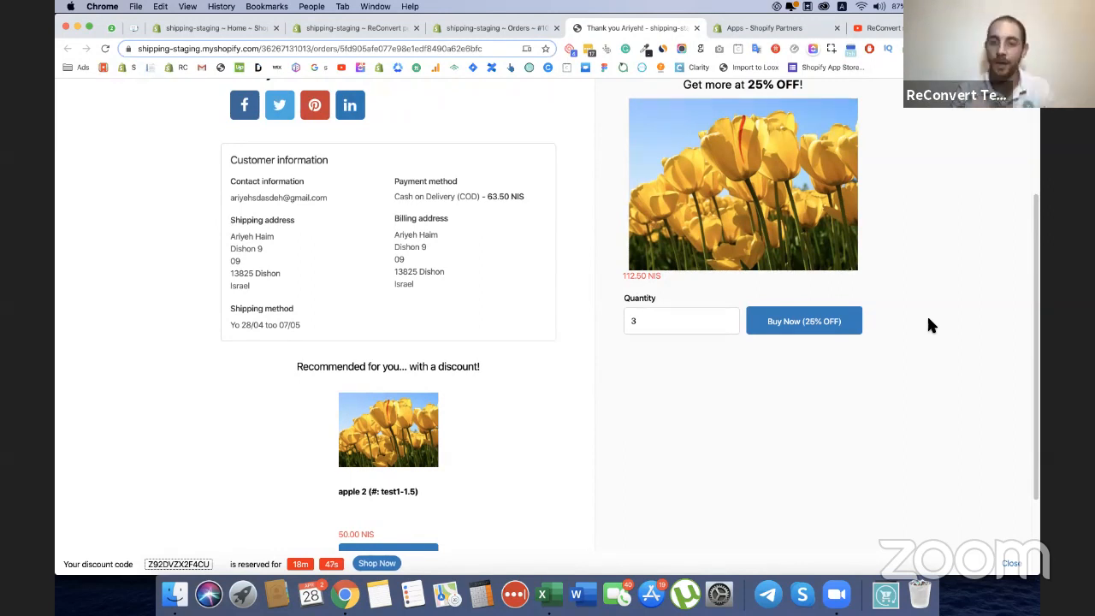
click(830, 323)
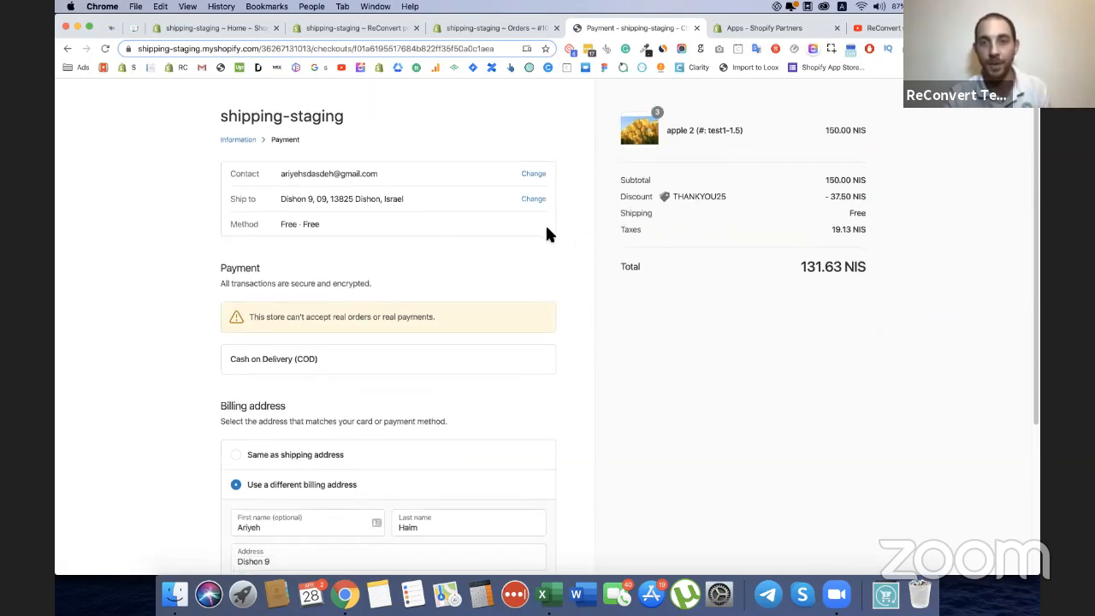
Check the discount code in the order summary and review the prefilled checkout details.
scroll(546, 228, down, 1)
double_click(691, 188)
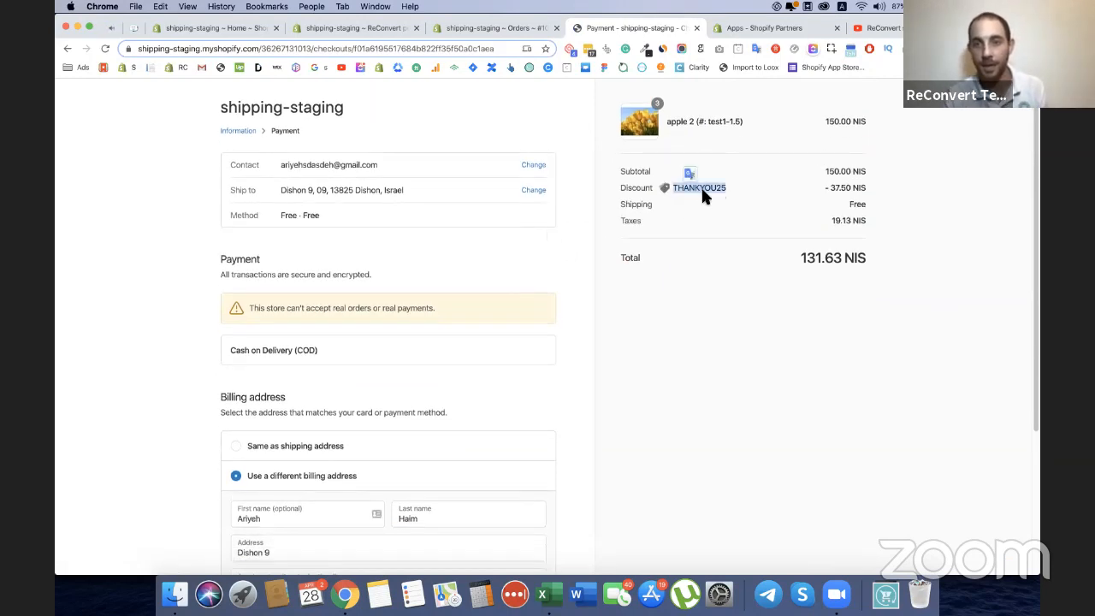
scroll(693, 187, down, 5)
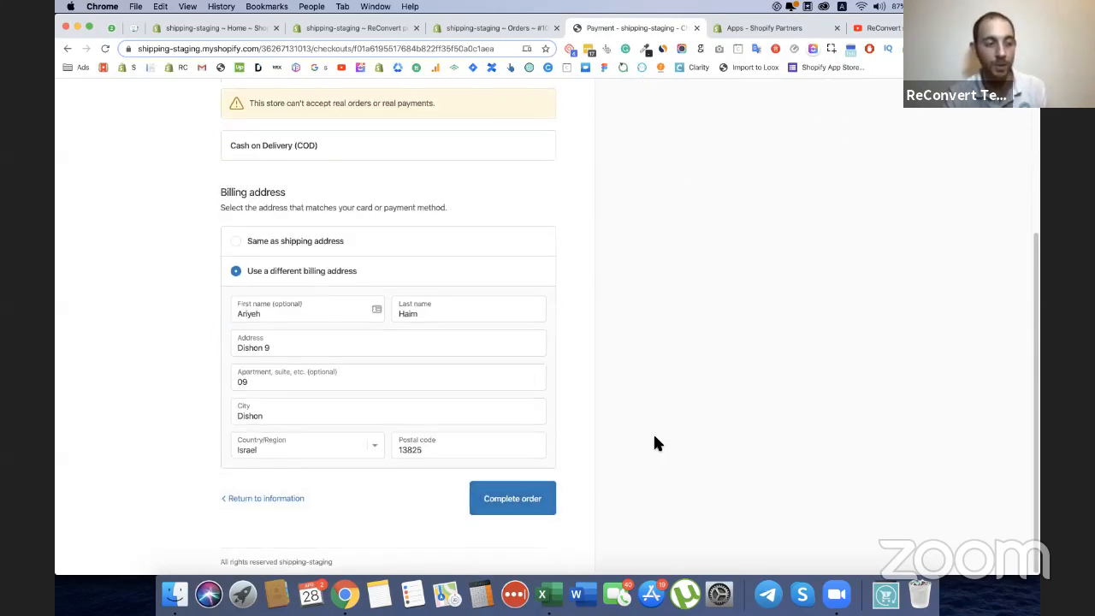
scroll(653, 432, up, 5)
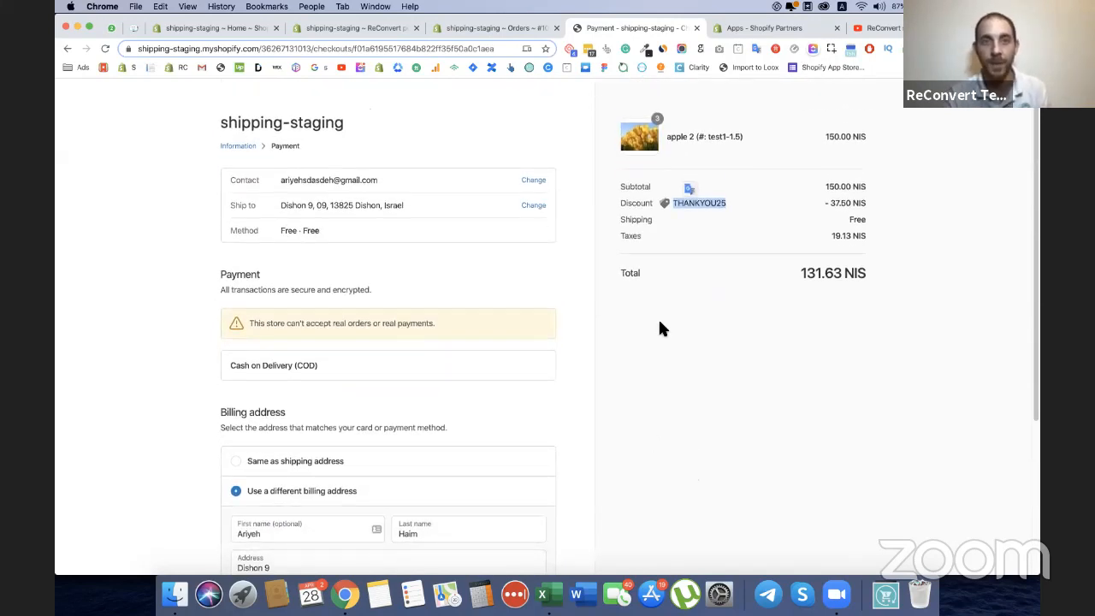
Return to the ReConvert app and open its general settings at the third-party birthday integration section.
click(501, 28)
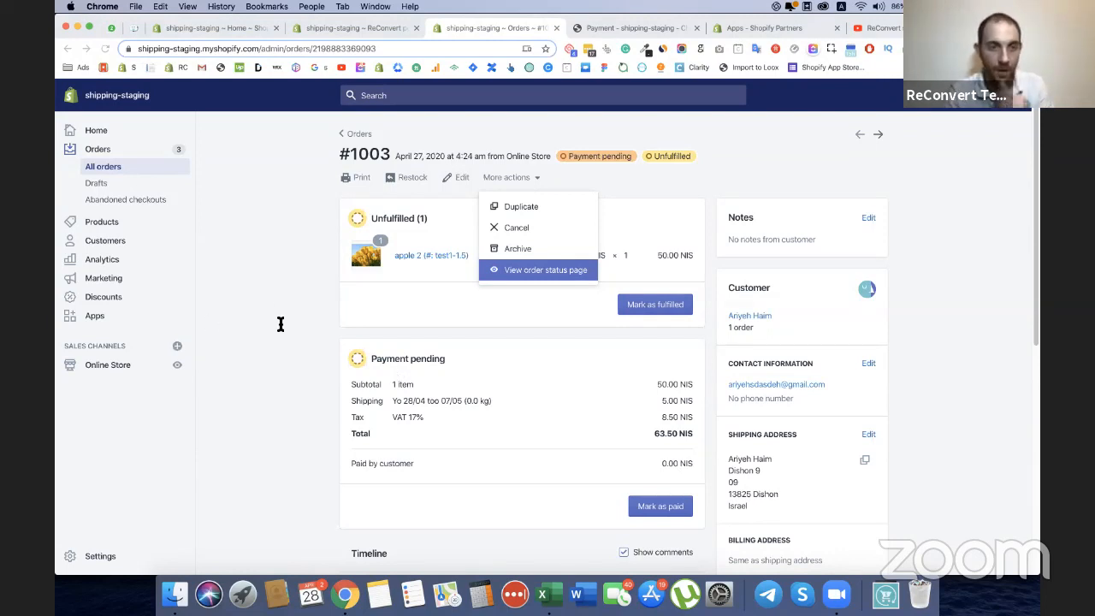
click(321, 25)
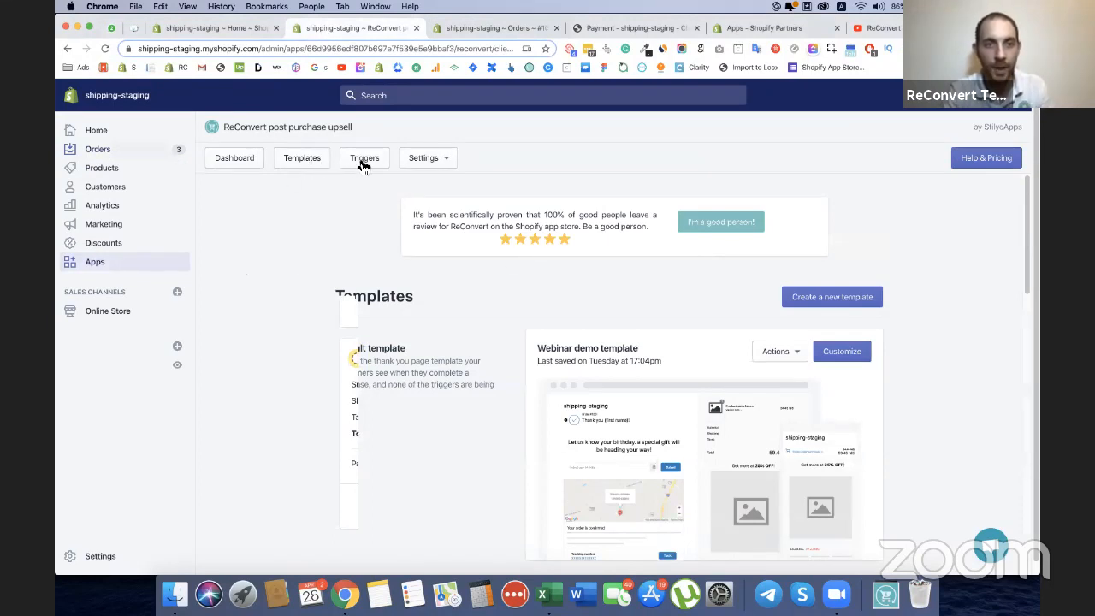
click(421, 158)
click(415, 189)
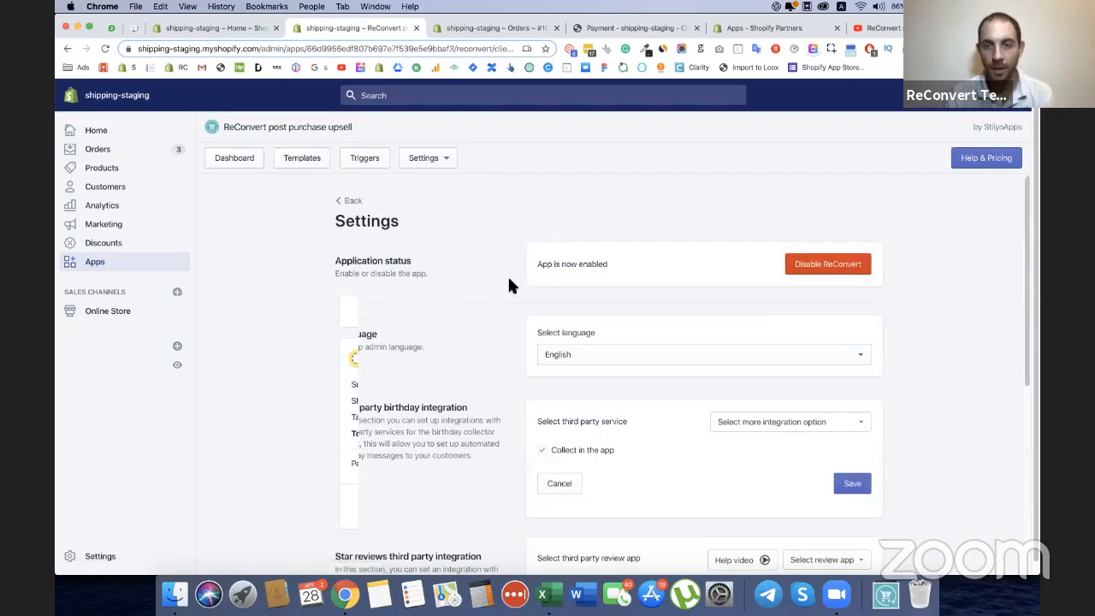
scroll(507, 278, down, 3)
scroll(507, 285, down, 1)
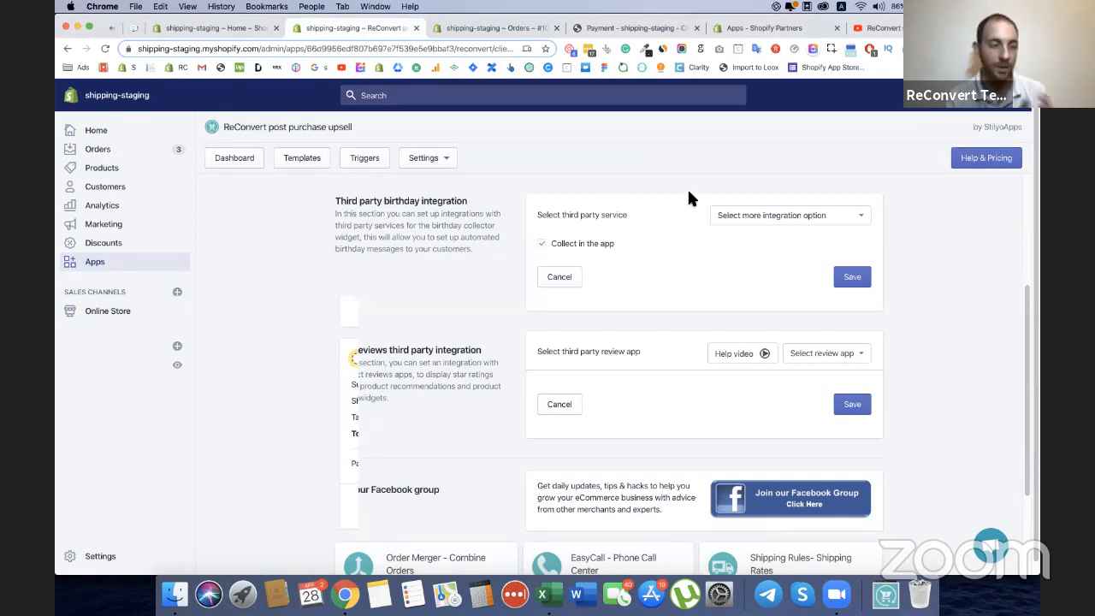
Choose SMSbump as the third-party birthday service, and remove that integration.
click(799, 219)
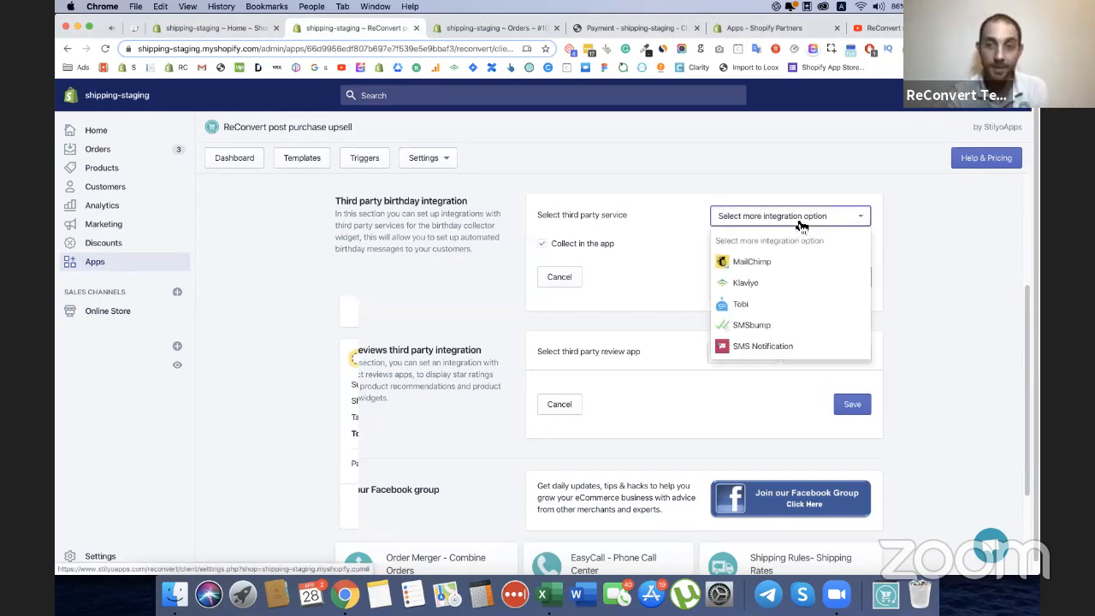
click(765, 324)
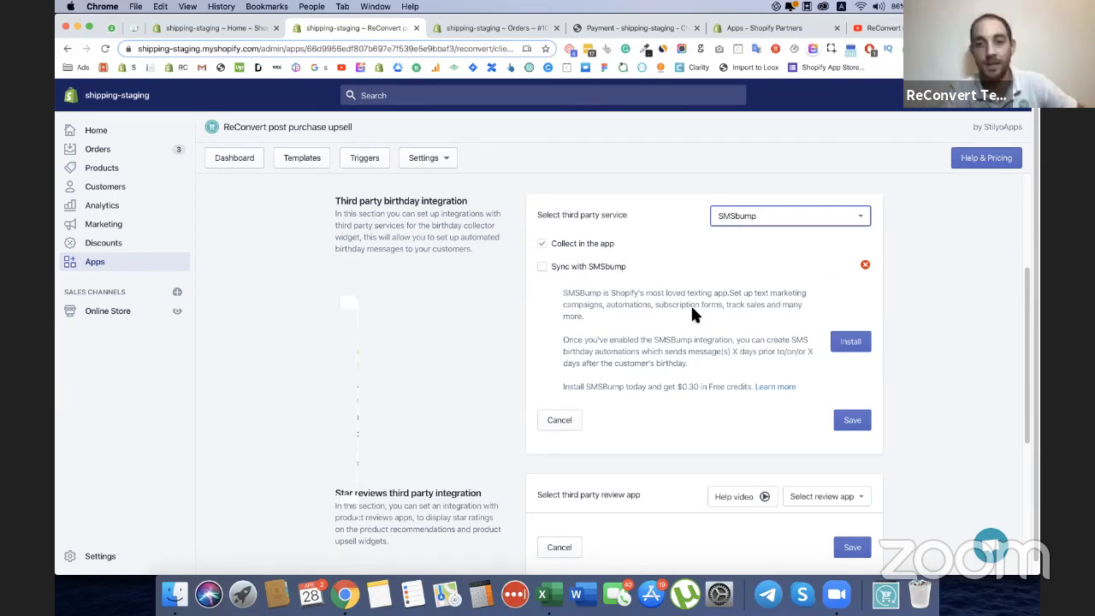
click(865, 265)
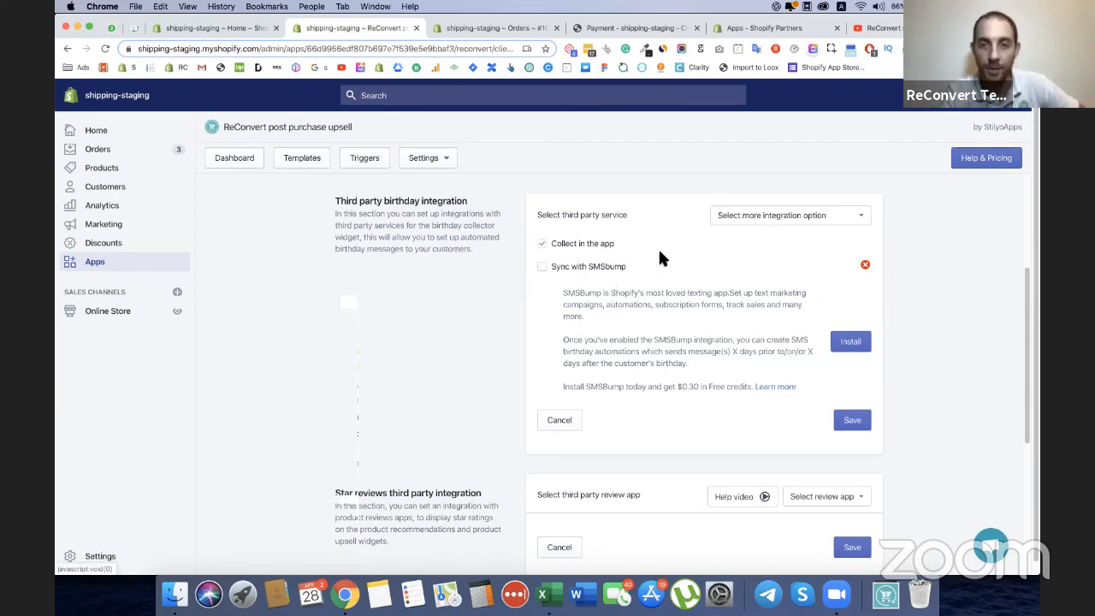
Choose Klaviyo as the third-party birthday service, enable syncing with it and activate its API key field.
click(824, 216)
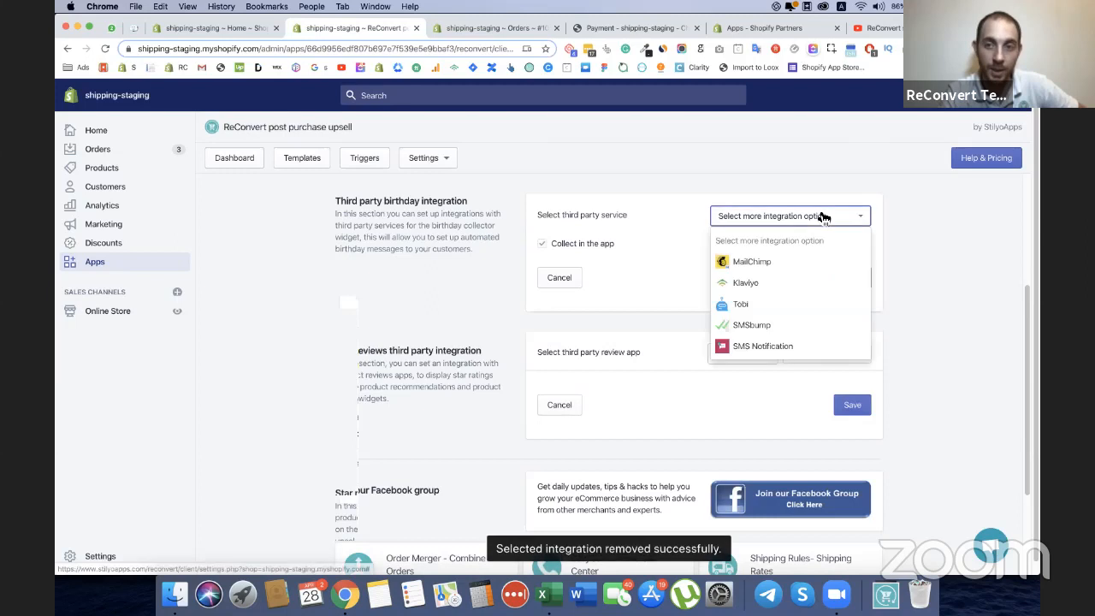
click(768, 289)
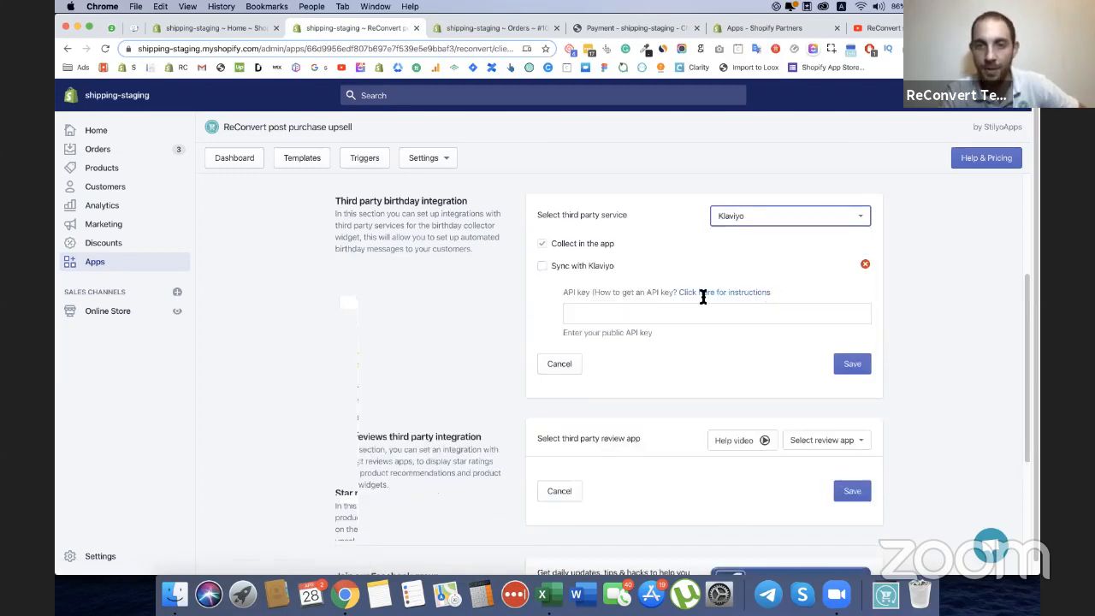
click(569, 265)
click(594, 315)
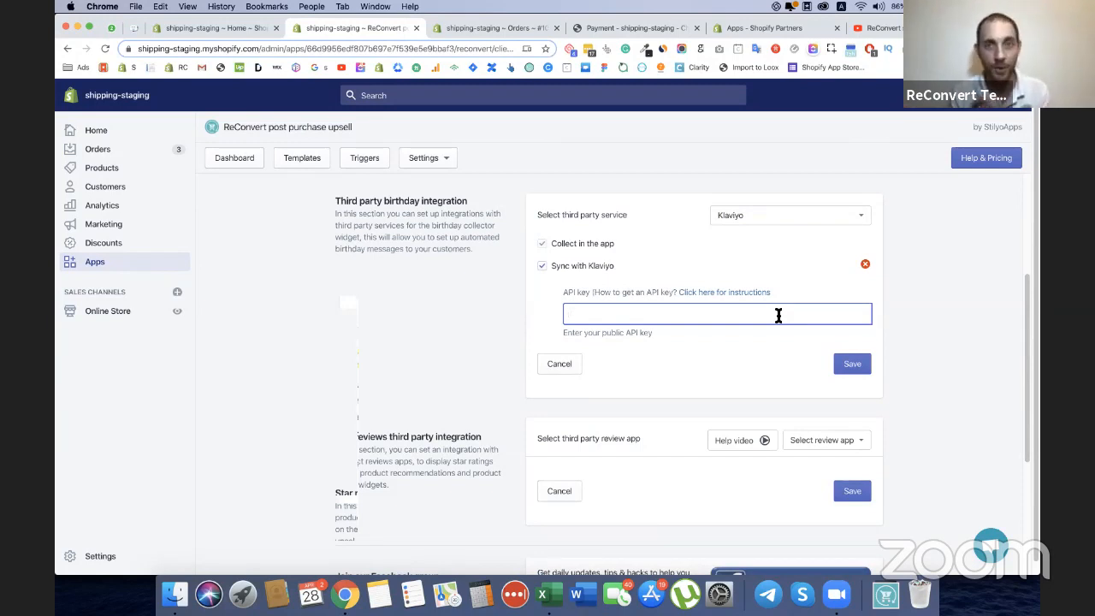
View the third-party review apps available for the star reviews integration.
scroll(821, 334, down, 2)
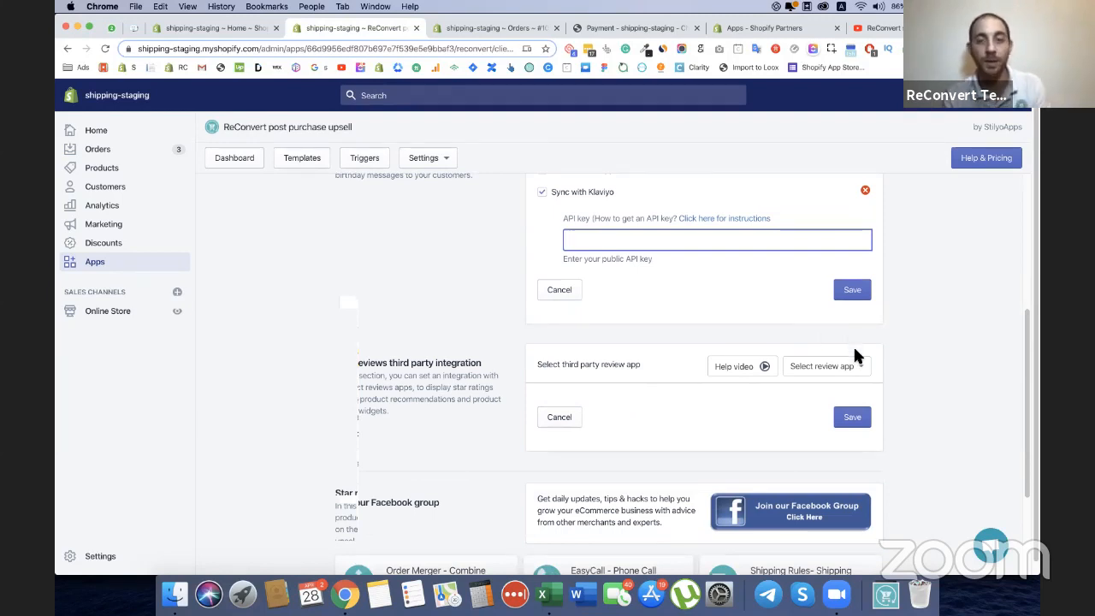
click(860, 367)
scroll(855, 363, down, 2)
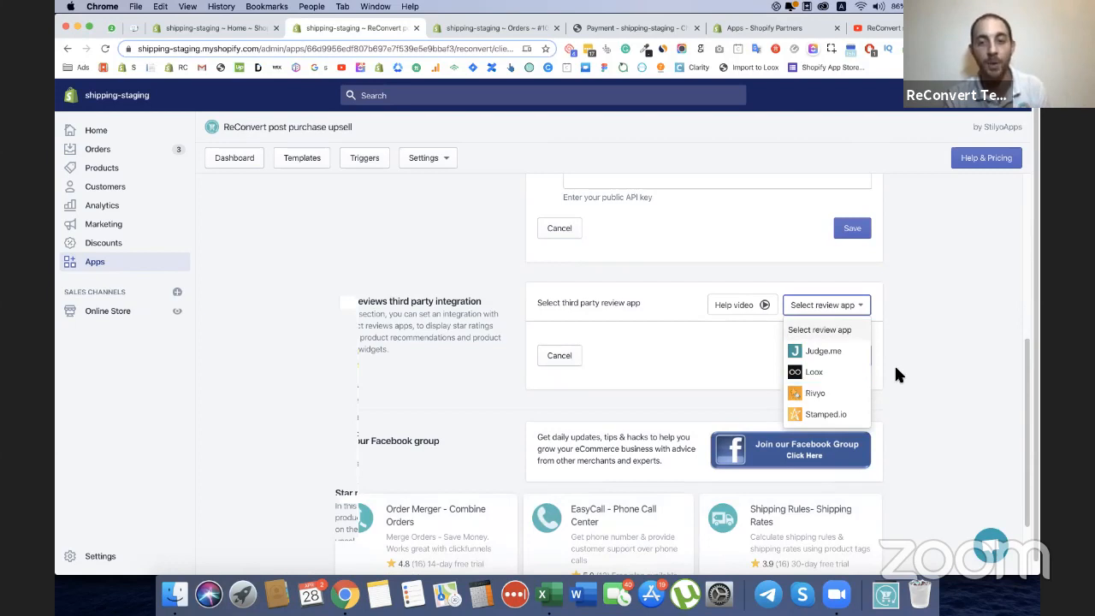
Go back from the upsell checkout to the order's thank you page.
click(592, 28)
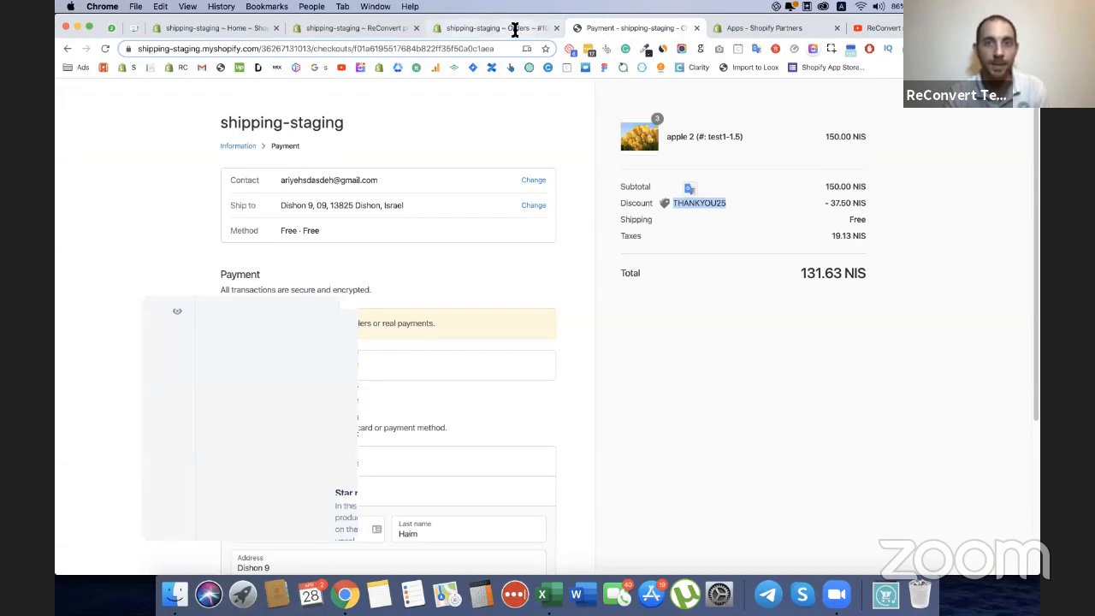
click(68, 49)
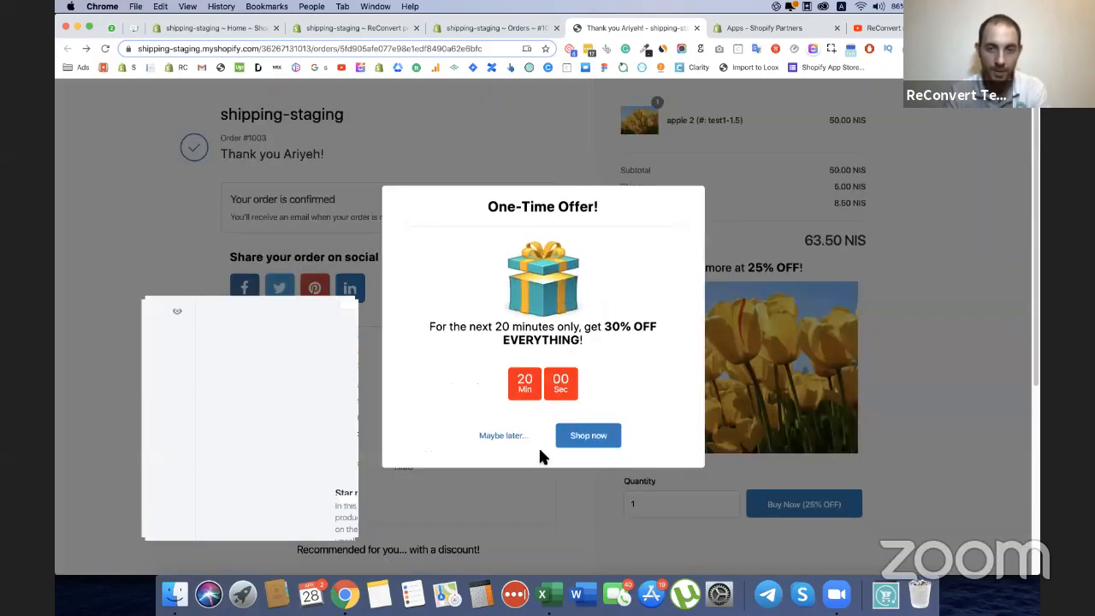
click(501, 435)
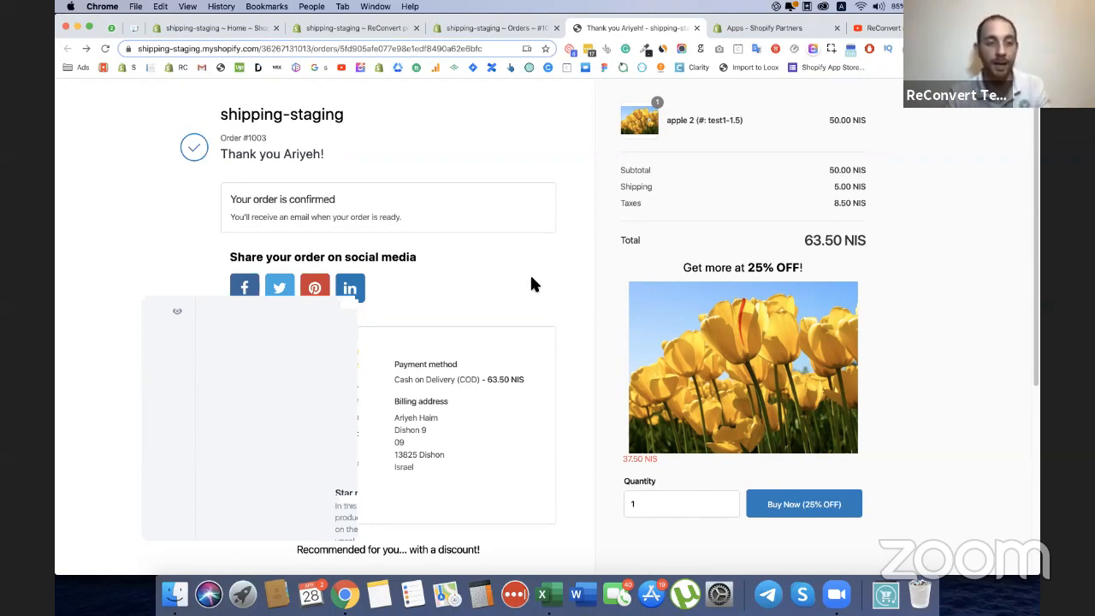
Return to the ReConvert app and open another of its settings pages.
click(489, 28)
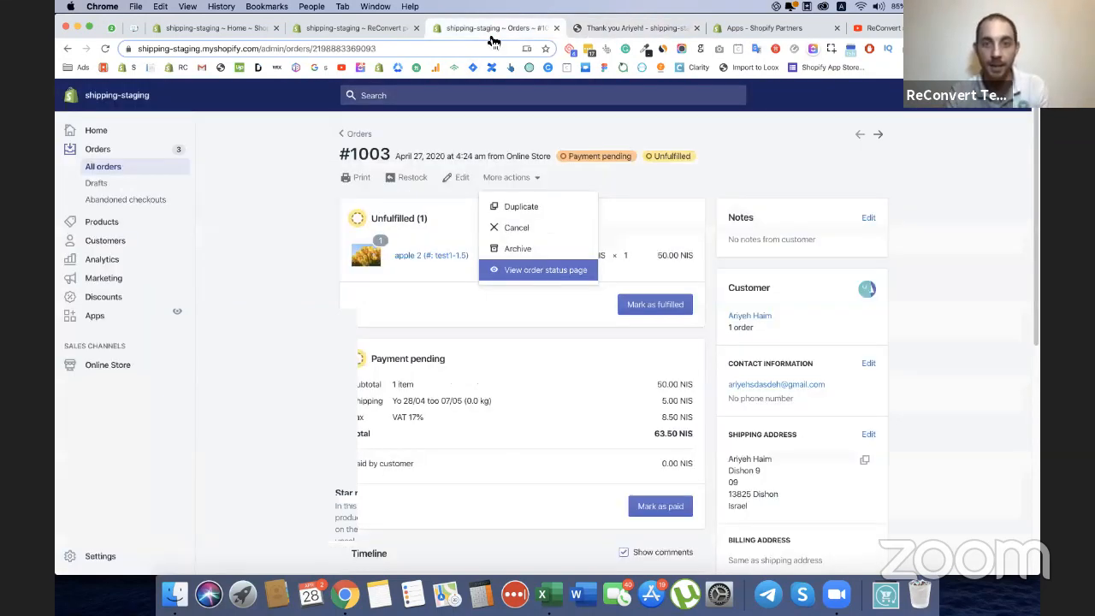
click(367, 29)
scroll(600, 326, up, 10)
click(426, 158)
click(425, 234)
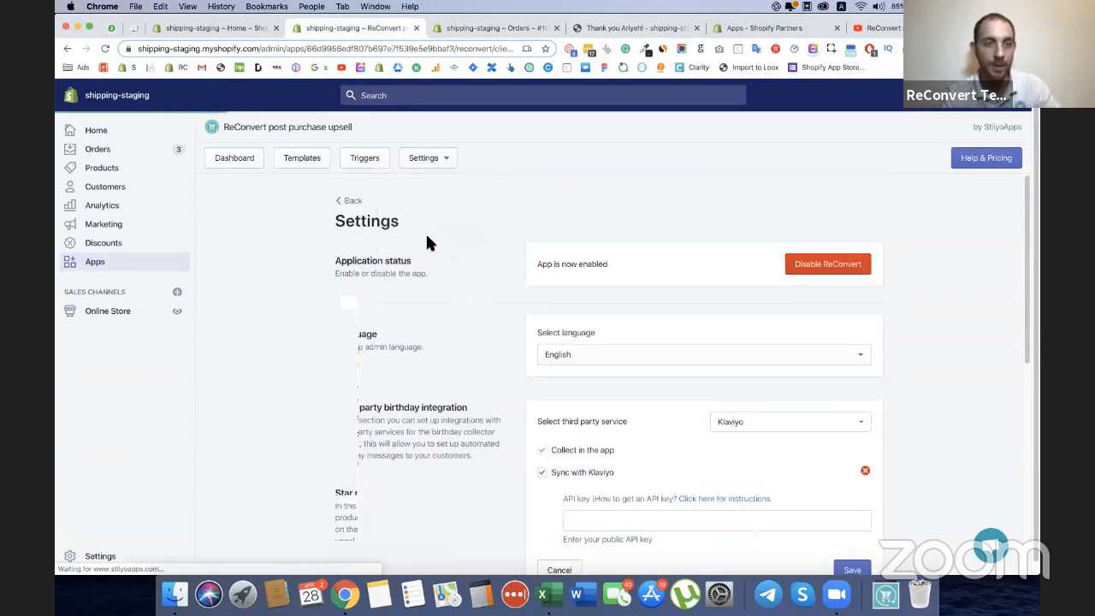
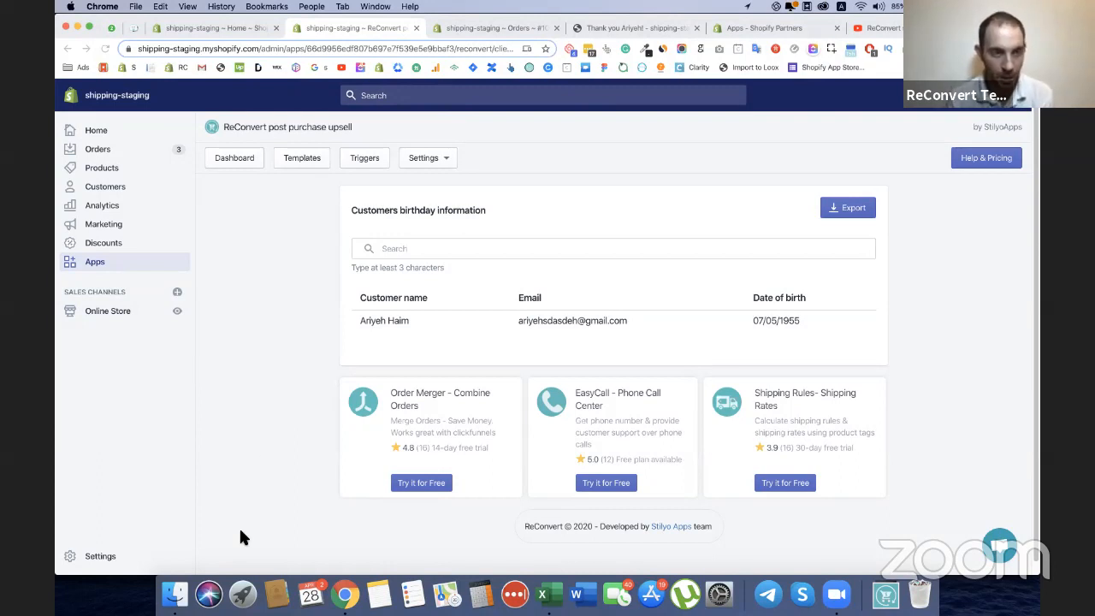
Open the product comments information page among the ReConvert settings.
click(437, 157)
click(598, 187)
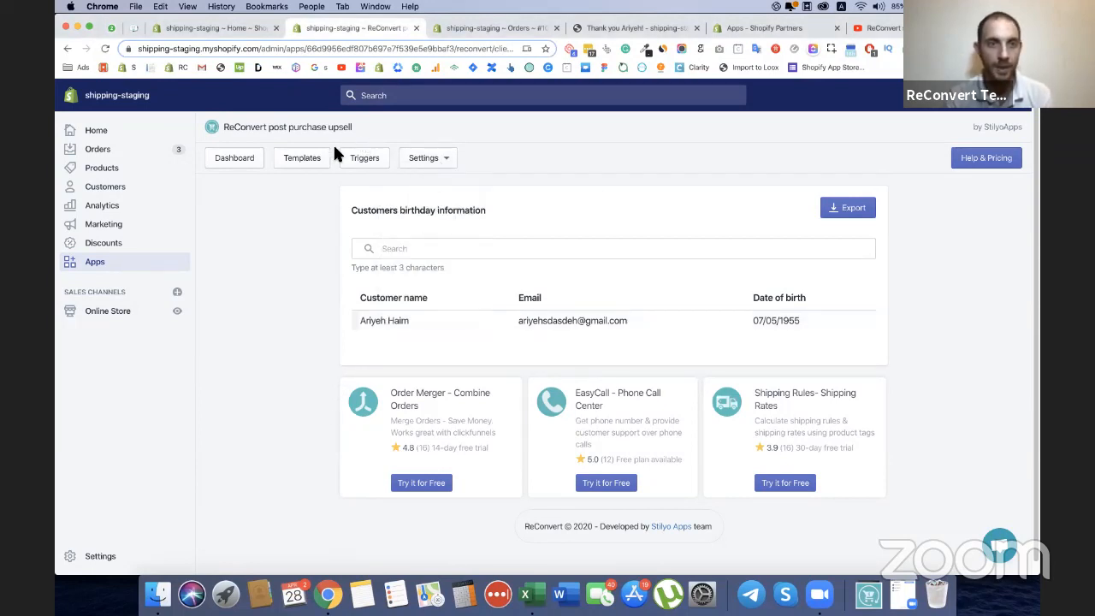
click(488, 28)
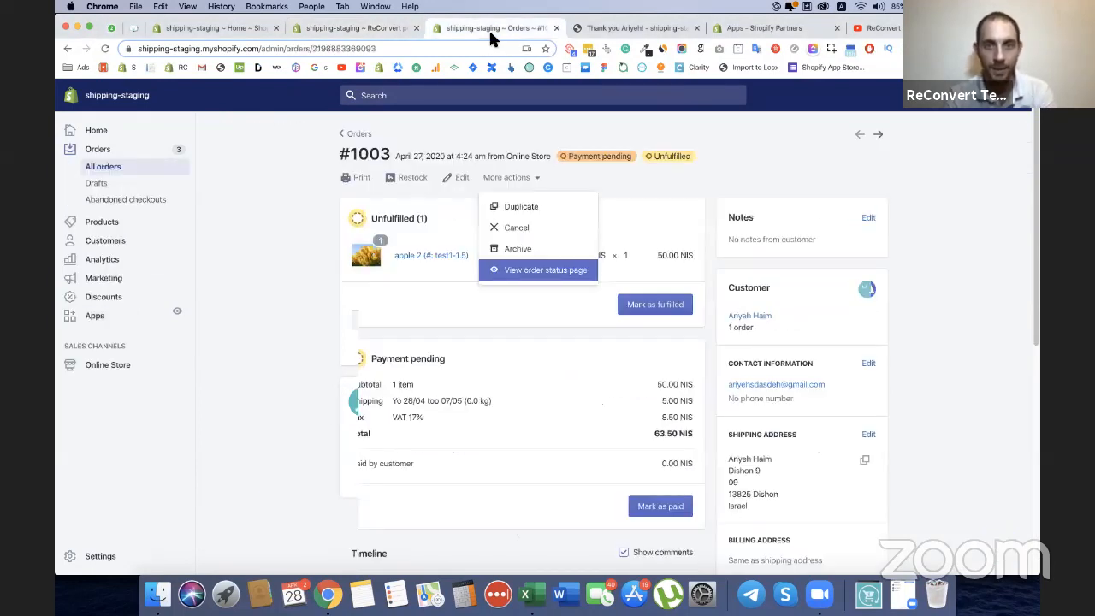
click(400, 30)
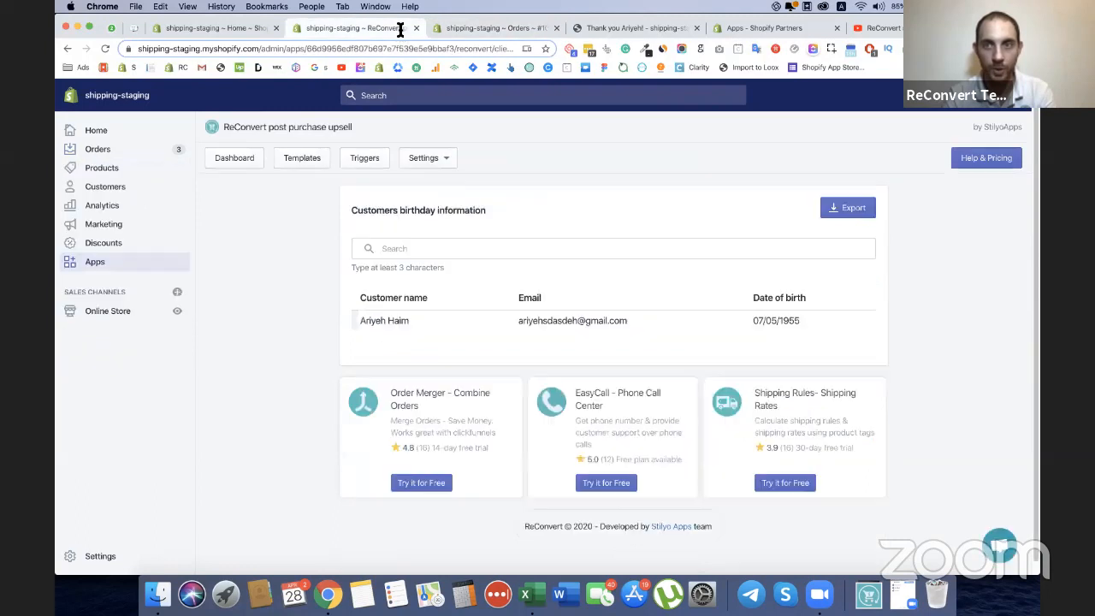
click(432, 159)
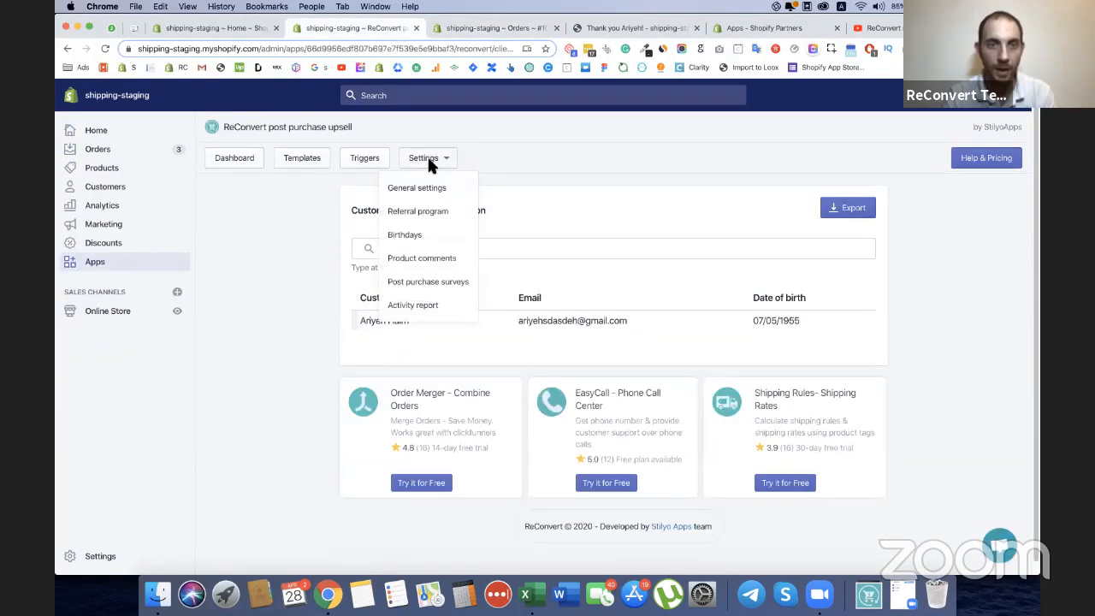
click(422, 259)
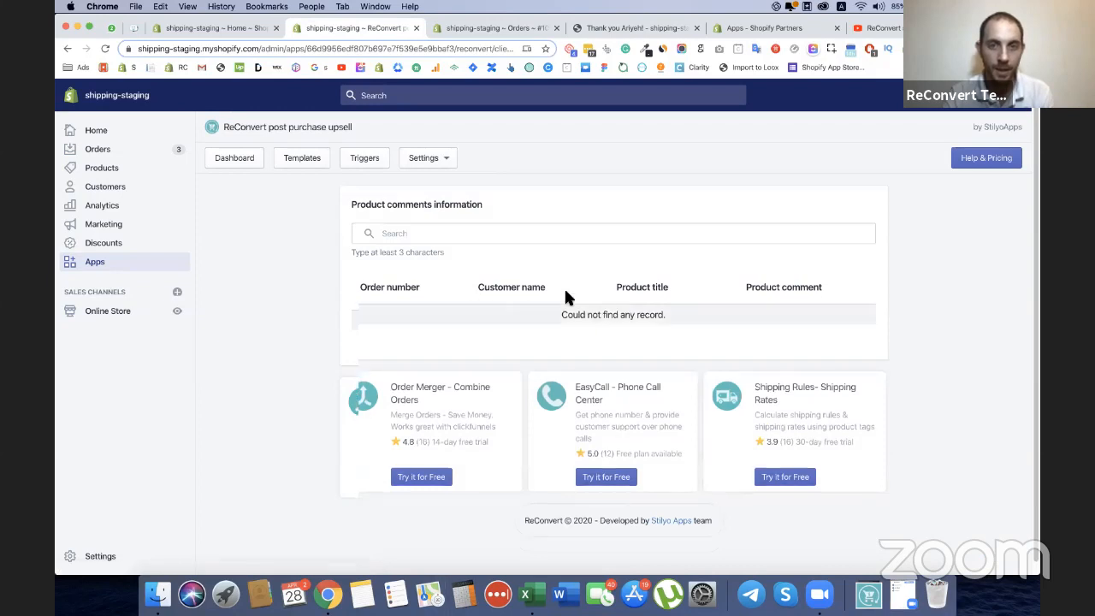
Customize the Webinar demo template and enable product comments in its general settings.
click(239, 163)
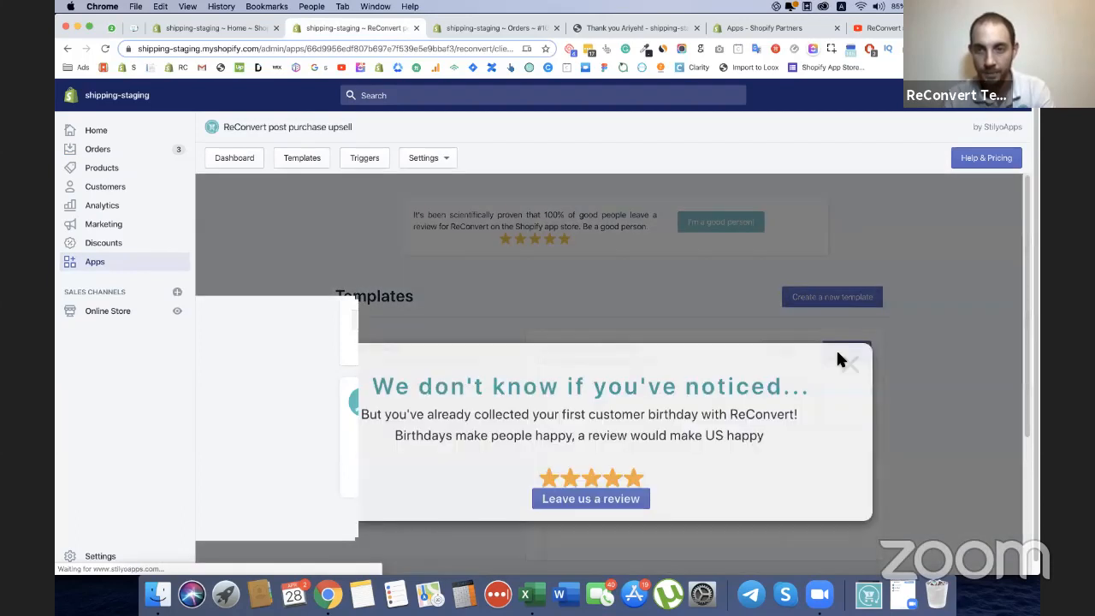
click(839, 360)
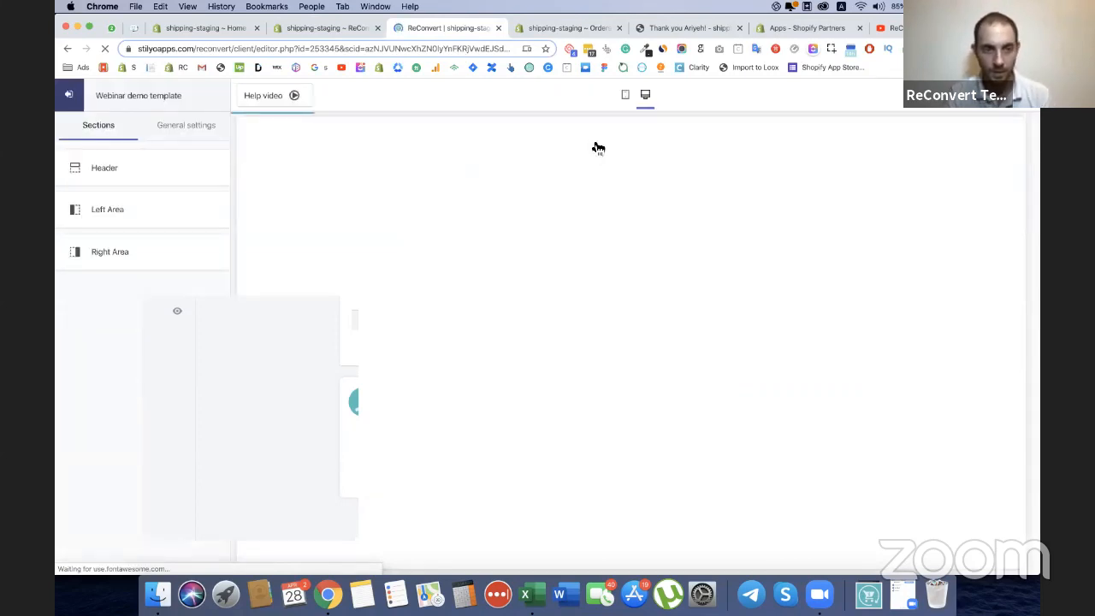
click(184, 123)
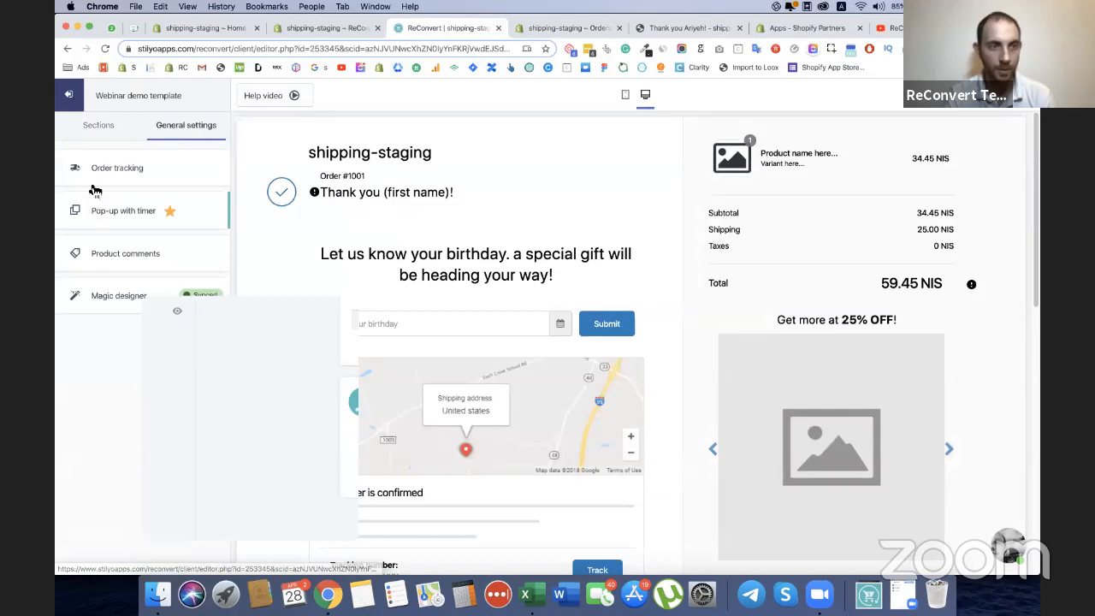
click(124, 254)
click(71, 173)
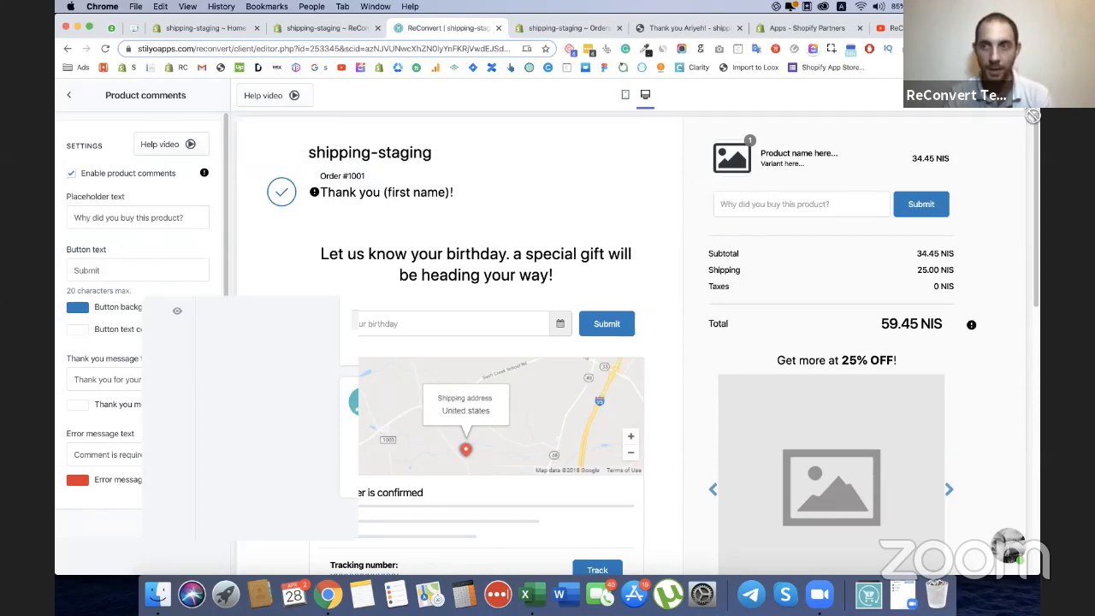
Reload the order's thank you page, submit the product comment "I love flowers" and decline the one-time offer pop-up.
click(654, 28)
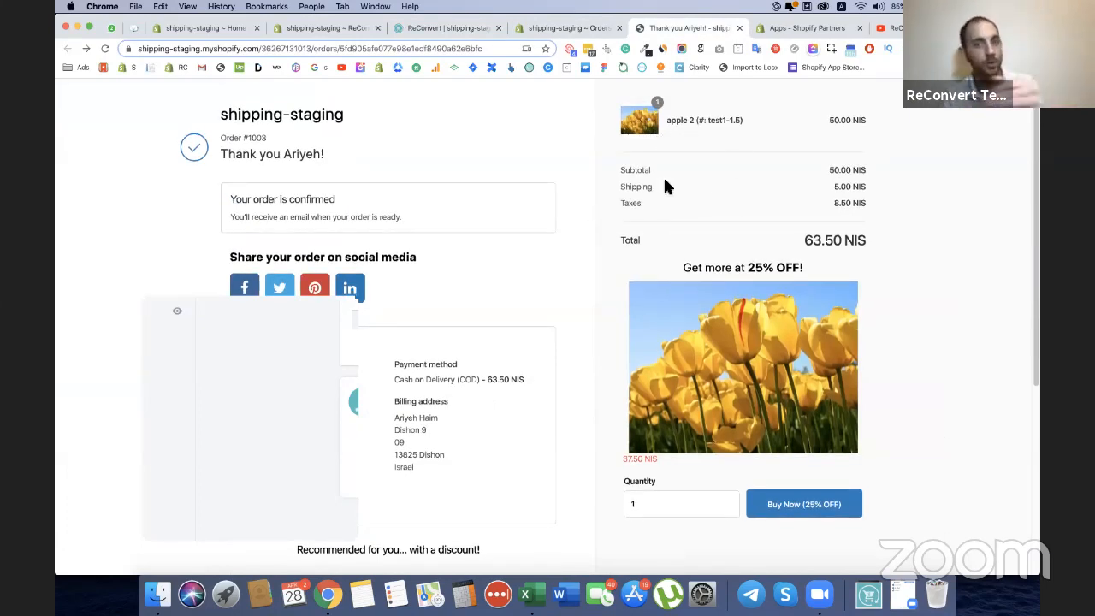
key(super+r)
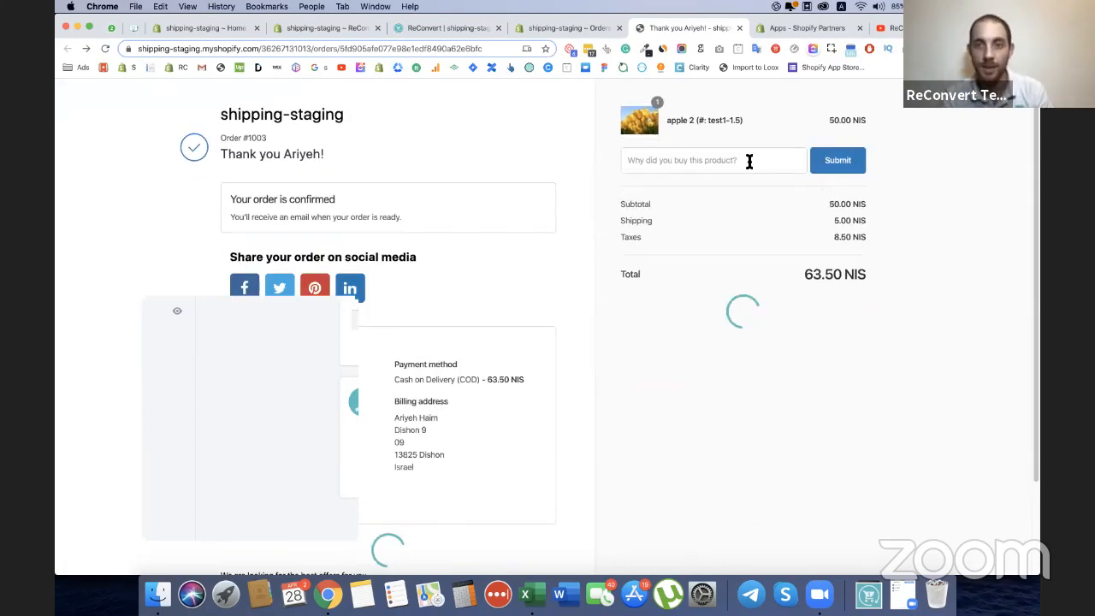
click(743, 160)
text(I love flo)
text(wers)
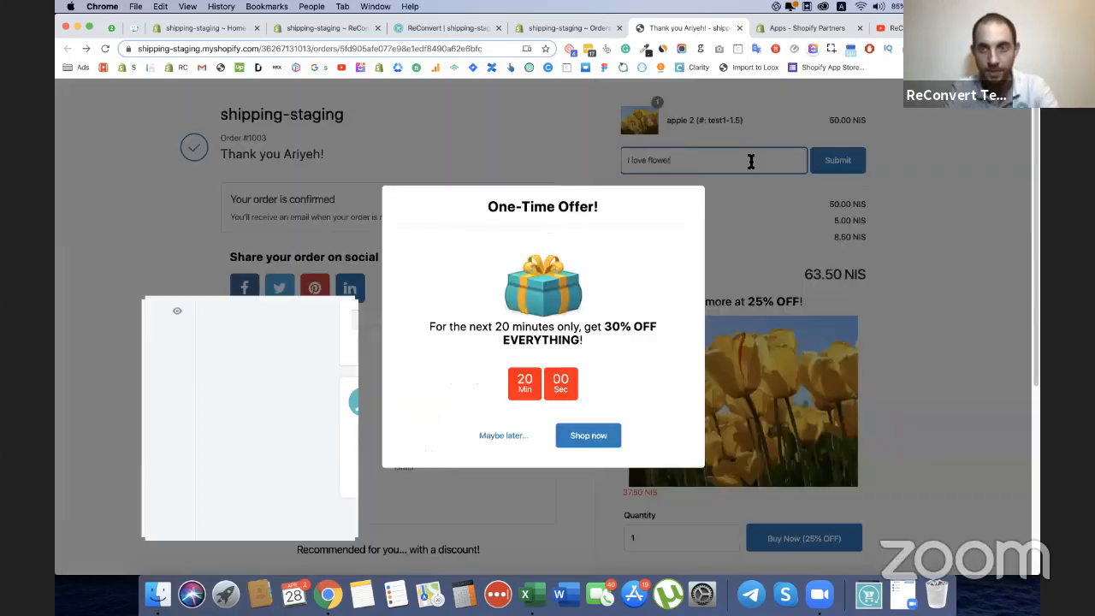
click(496, 436)
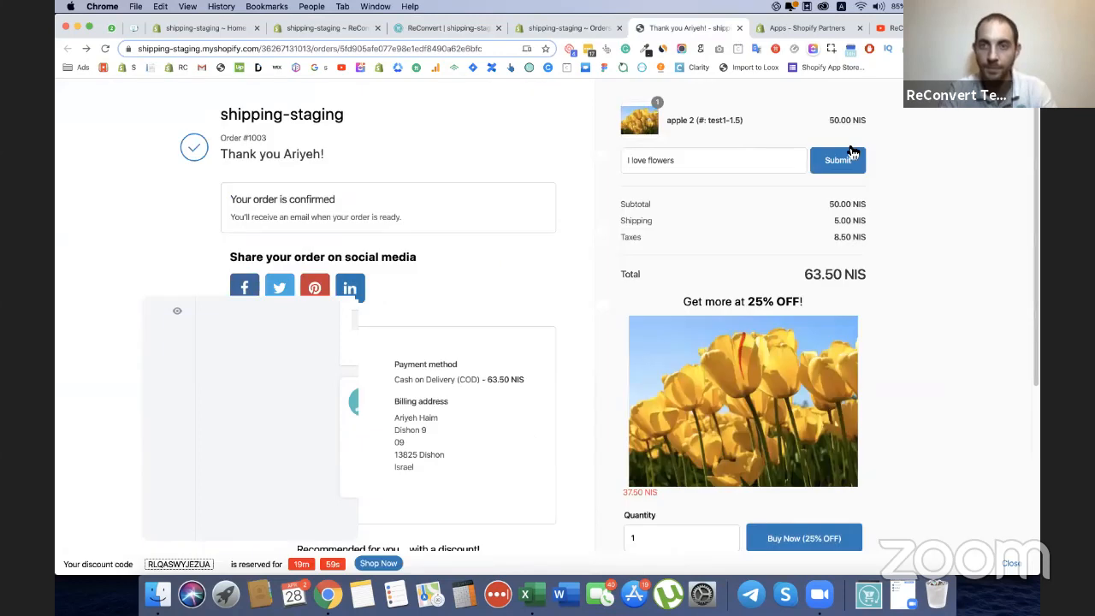
click(846, 160)
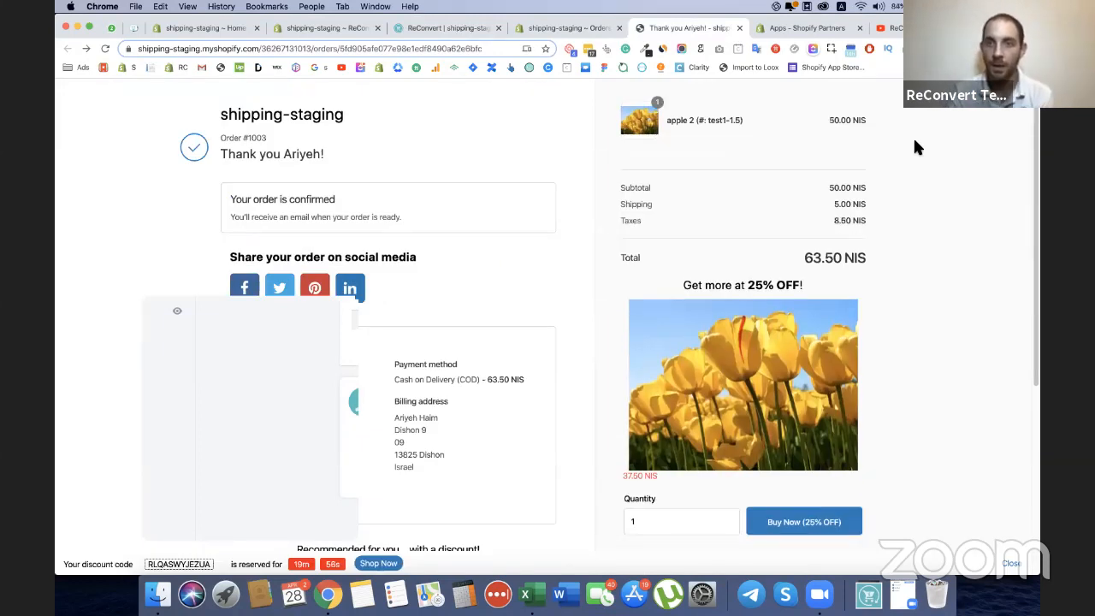
Check the submitted comment below the product on the thank you page and reload the page.
drag(659, 156, 727, 161)
triple_click(659, 149)
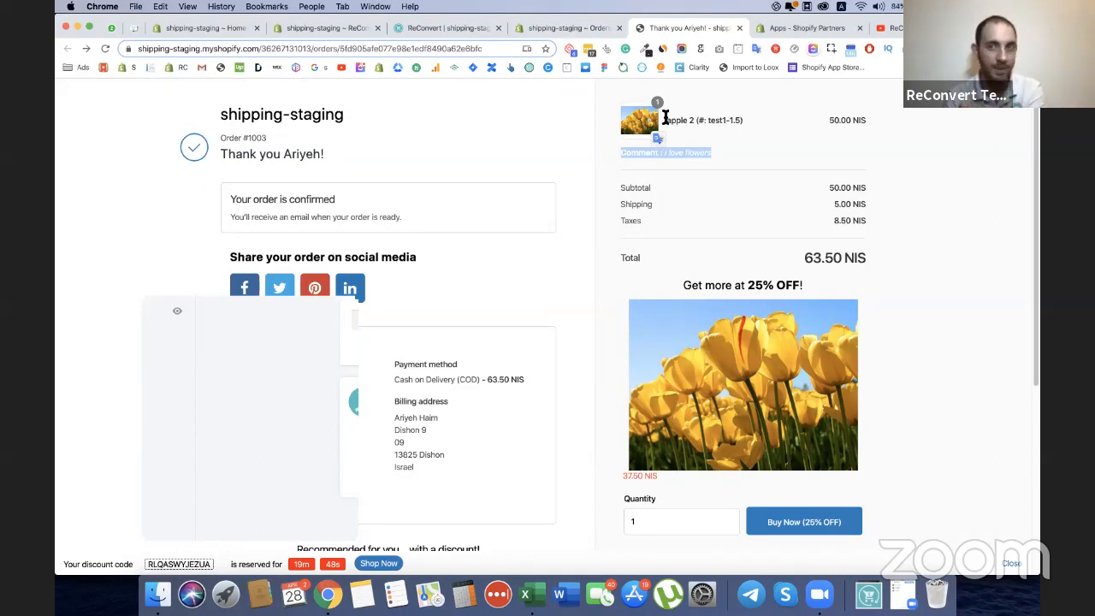
click(682, 211)
key(super+r)
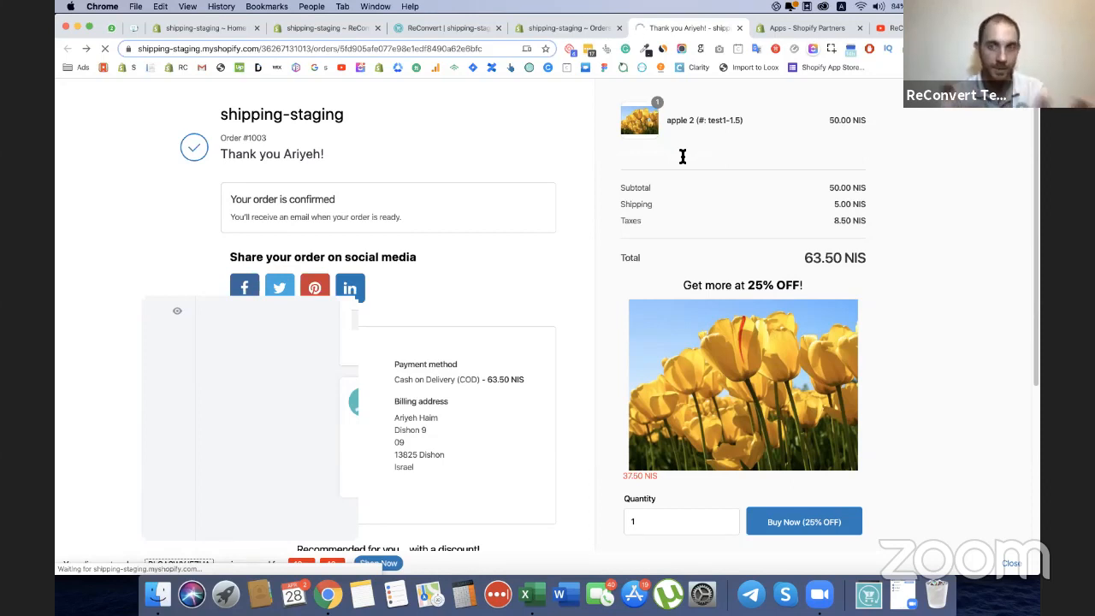
Return to ReConvert's product comments information and check the entry for the comment submitted on the thank you page.
click(559, 31)
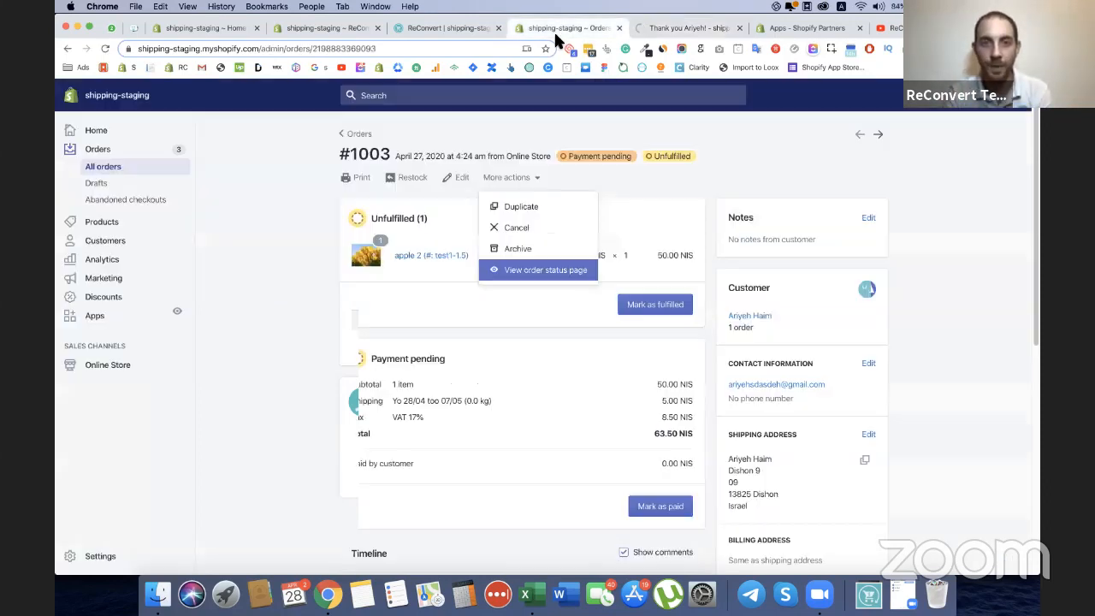
click(464, 28)
click(334, 31)
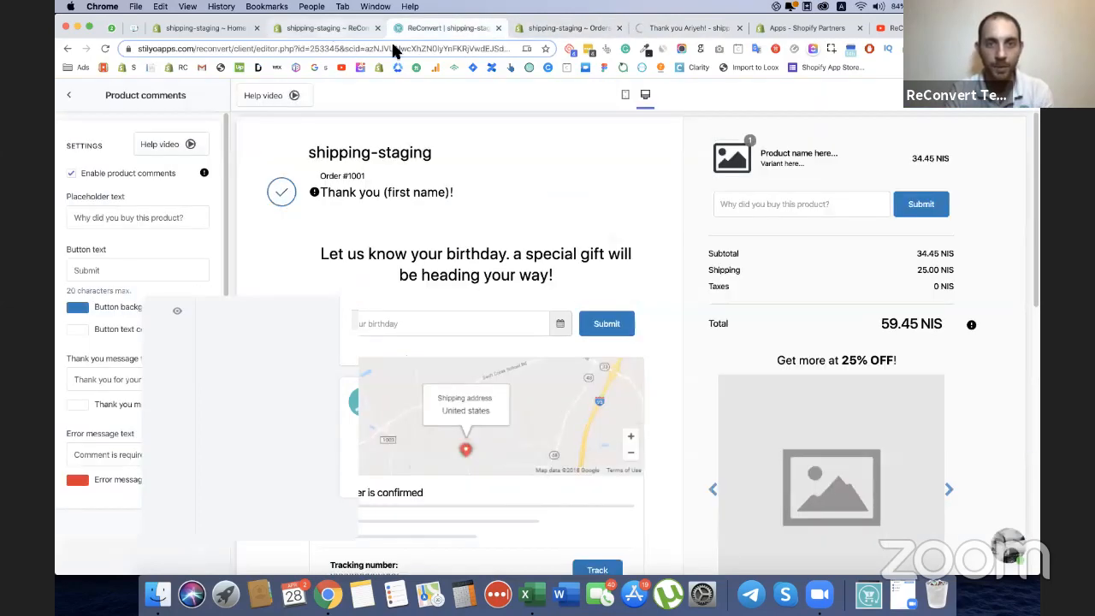
click(439, 156)
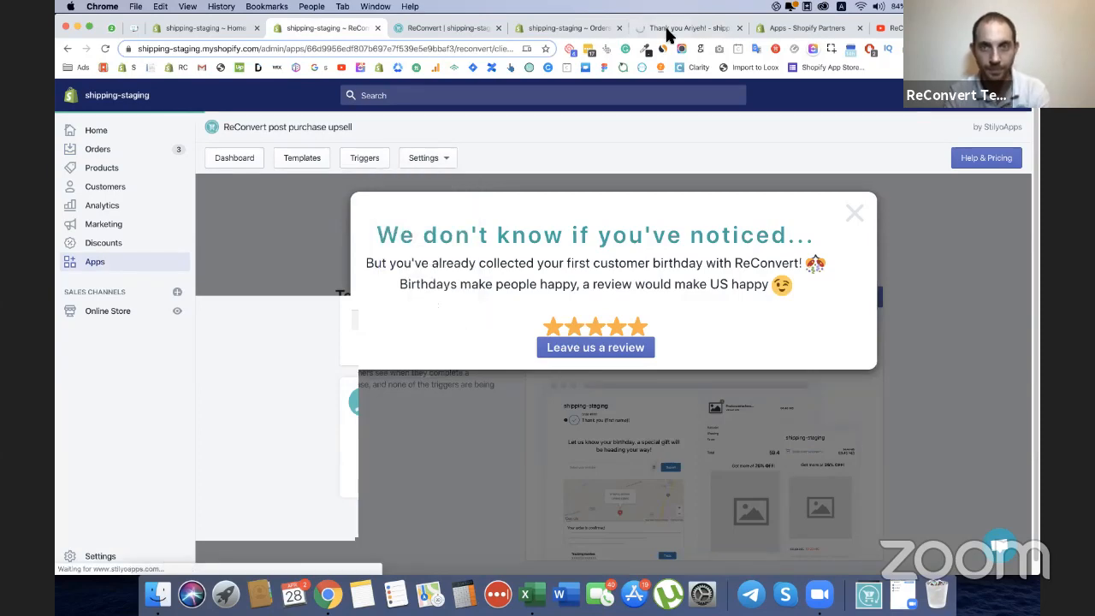
click(685, 27)
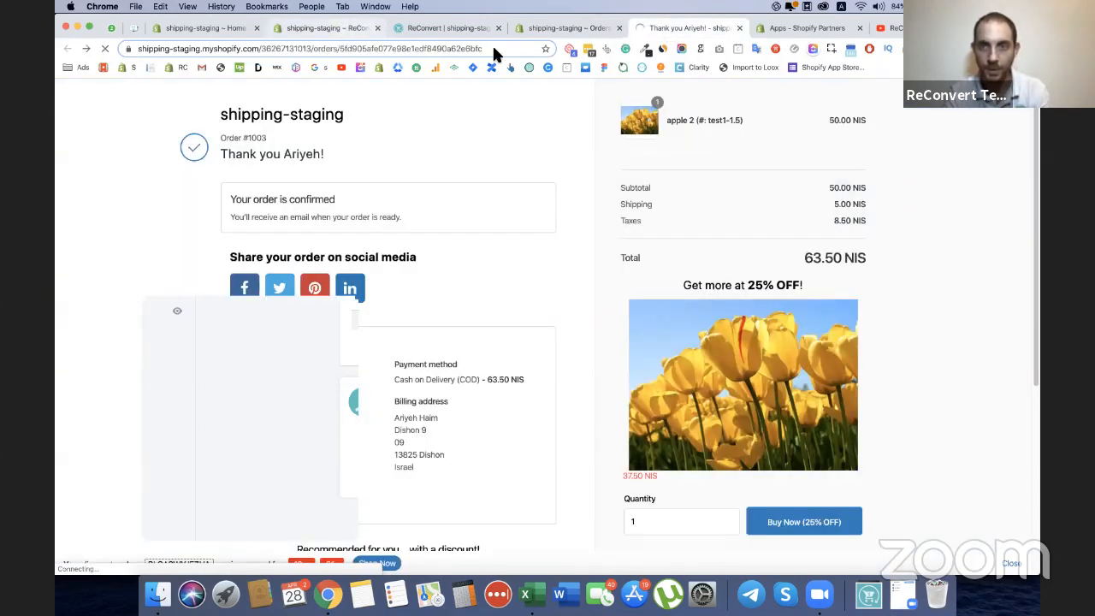
drag(682, 152, 608, 143)
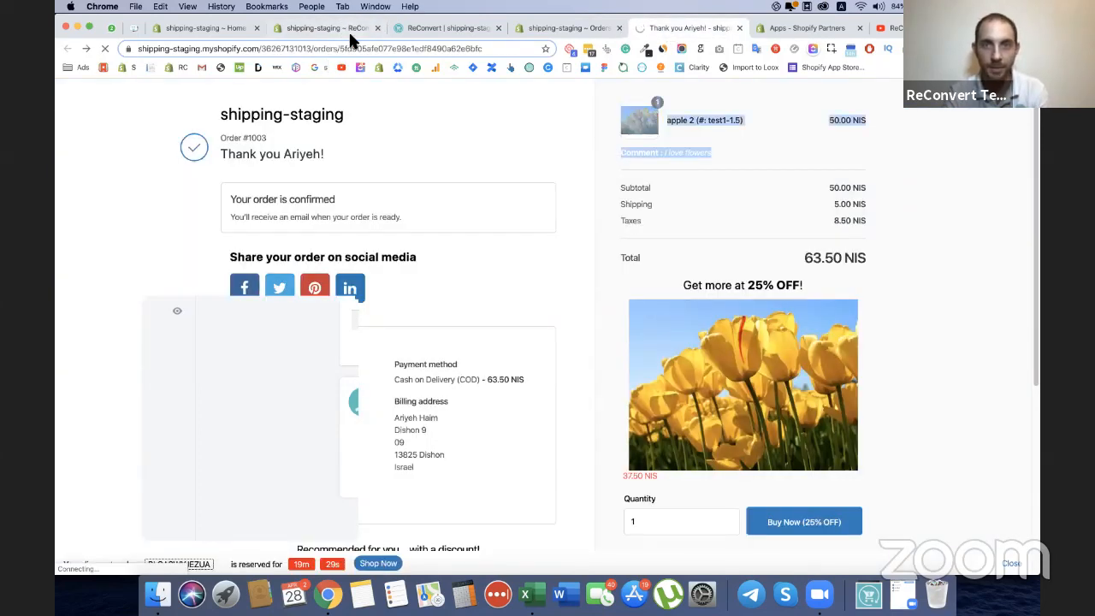
click(346, 29)
scroll(599, 171, down, 1)
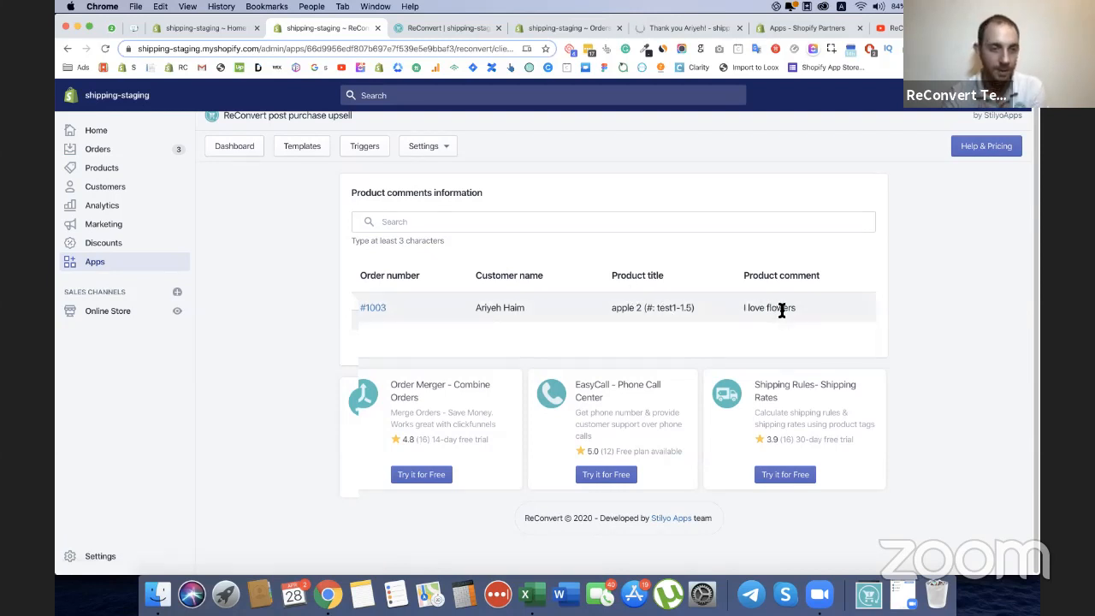
scroll(756, 300, up, 1)
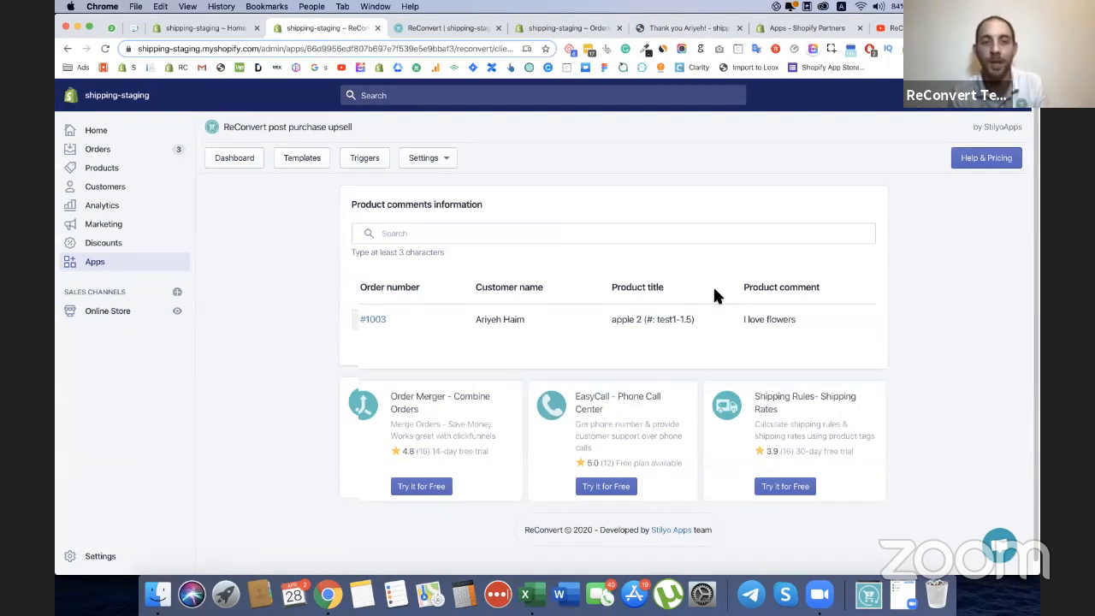
scroll(768, 254, down, 1)
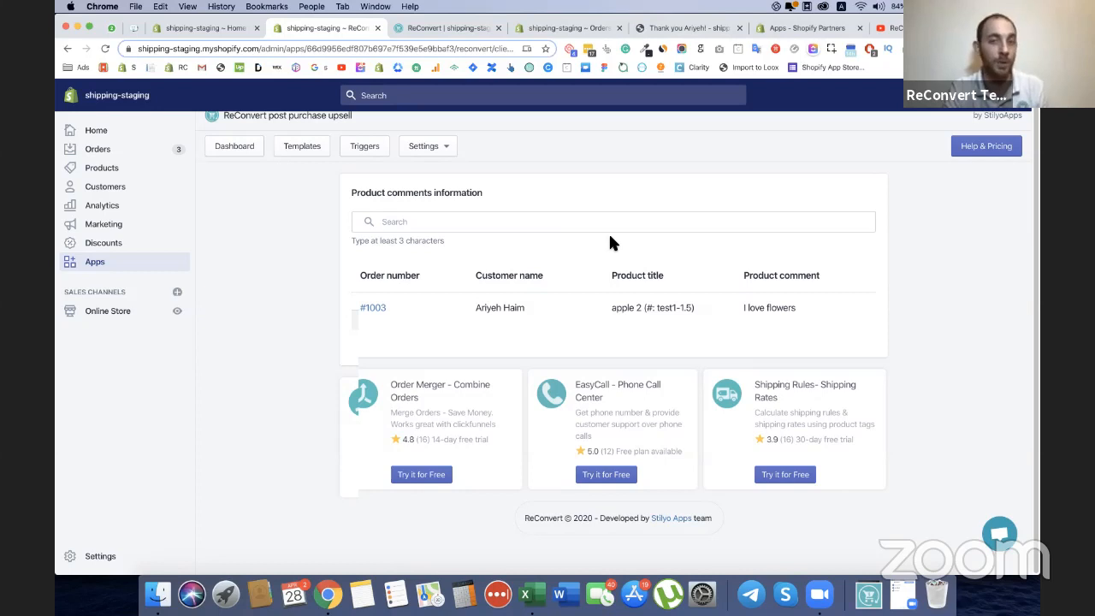
Examine the element wise data and latest activity statistics on the ReConvert dashboard.
click(223, 150)
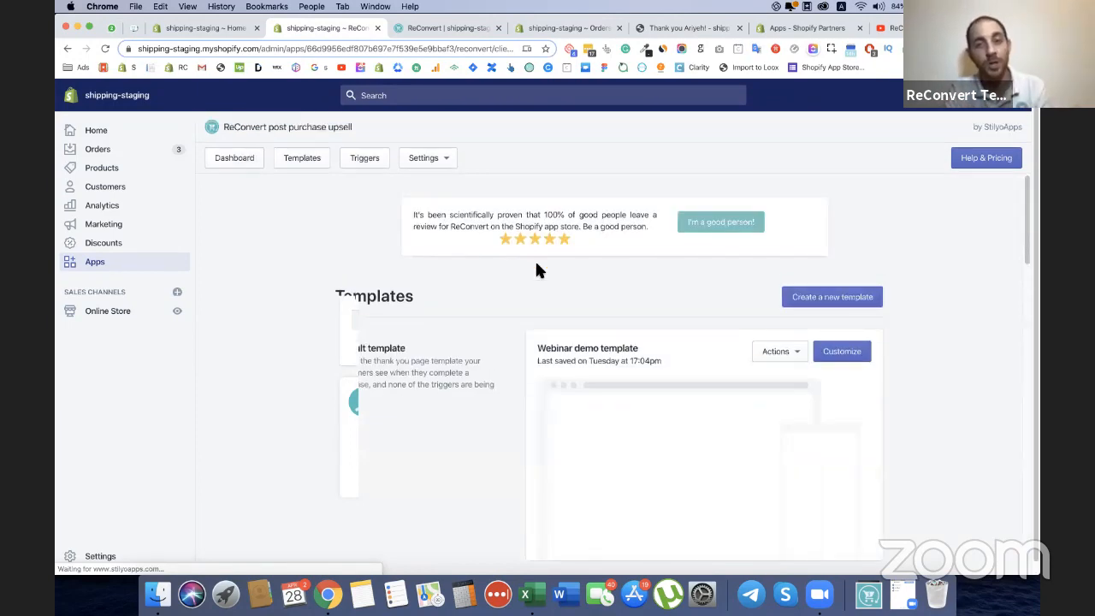
scroll(536, 270, down, 1)
scroll(536, 269, down, 5)
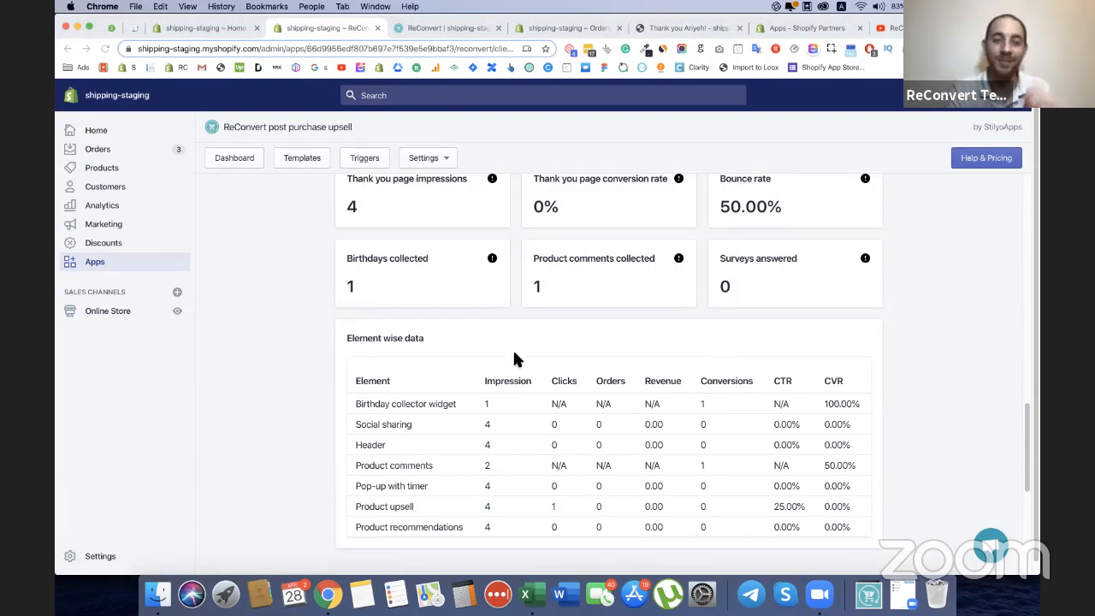
scroll(513, 351, down, 2)
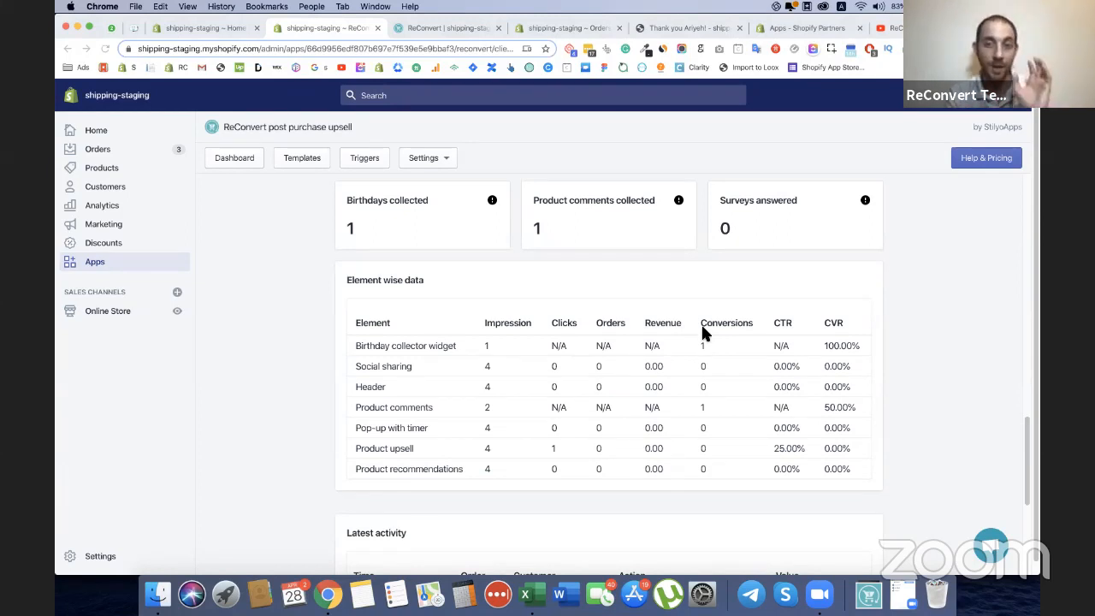
scroll(702, 328, down, 2)
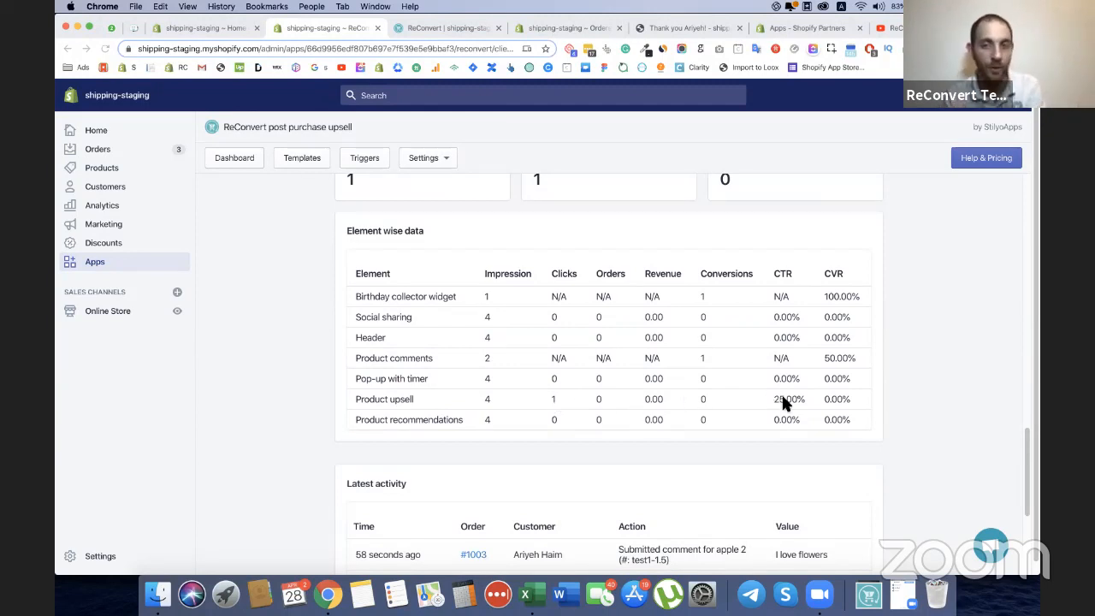
scroll(810, 386, down, 1)
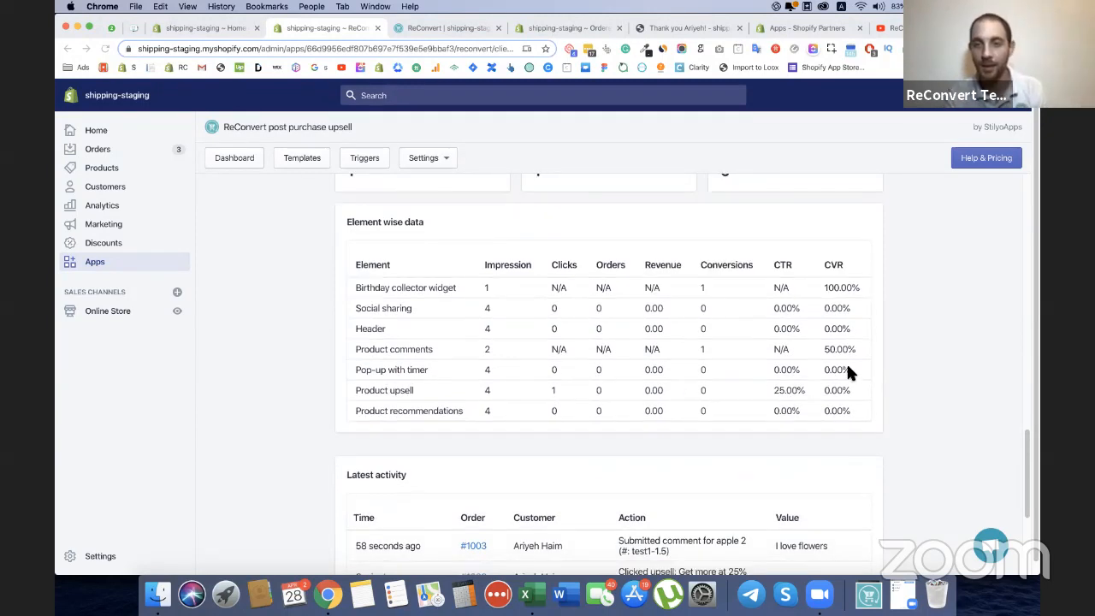
scroll(843, 389, down, 3)
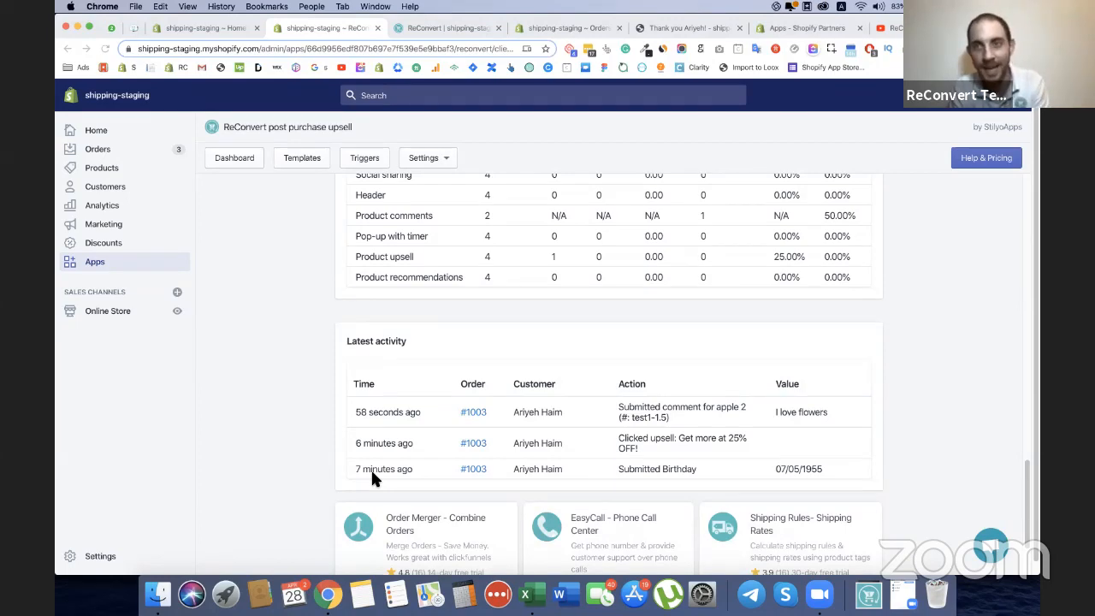
click(894, 27)
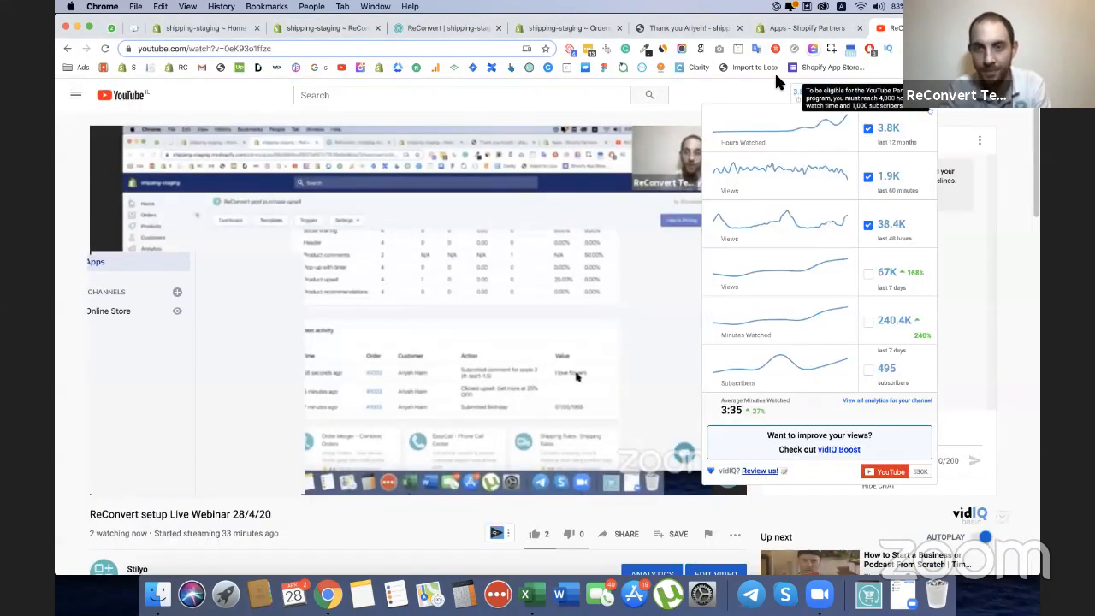
click(802, 30)
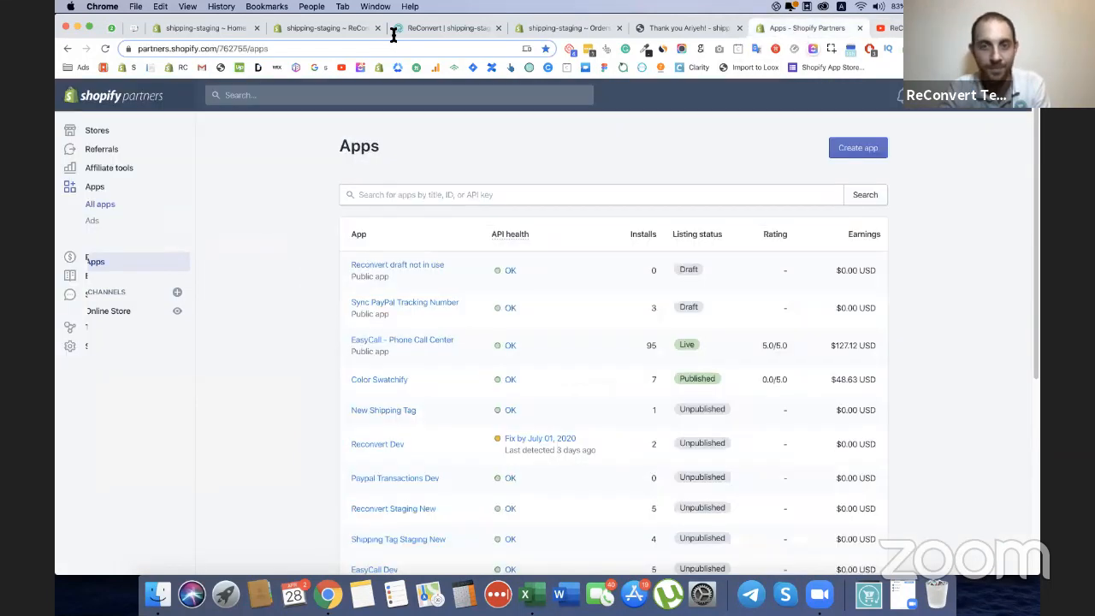
click(320, 26)
click(205, 28)
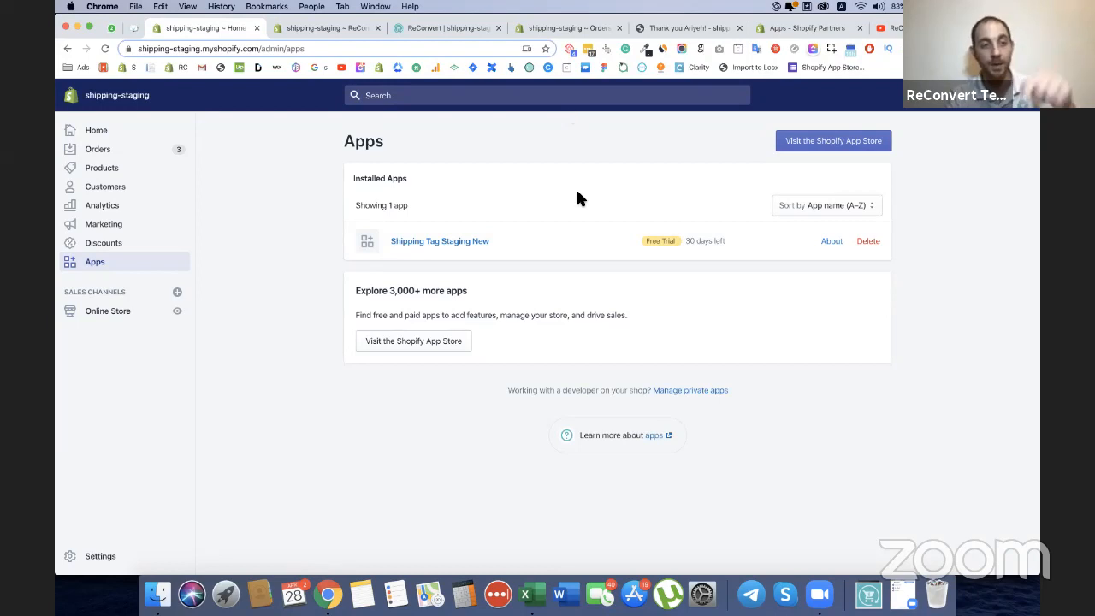
Return to ReConvert, open its general settings and view the section for joining the Facebook group.
click(325, 28)
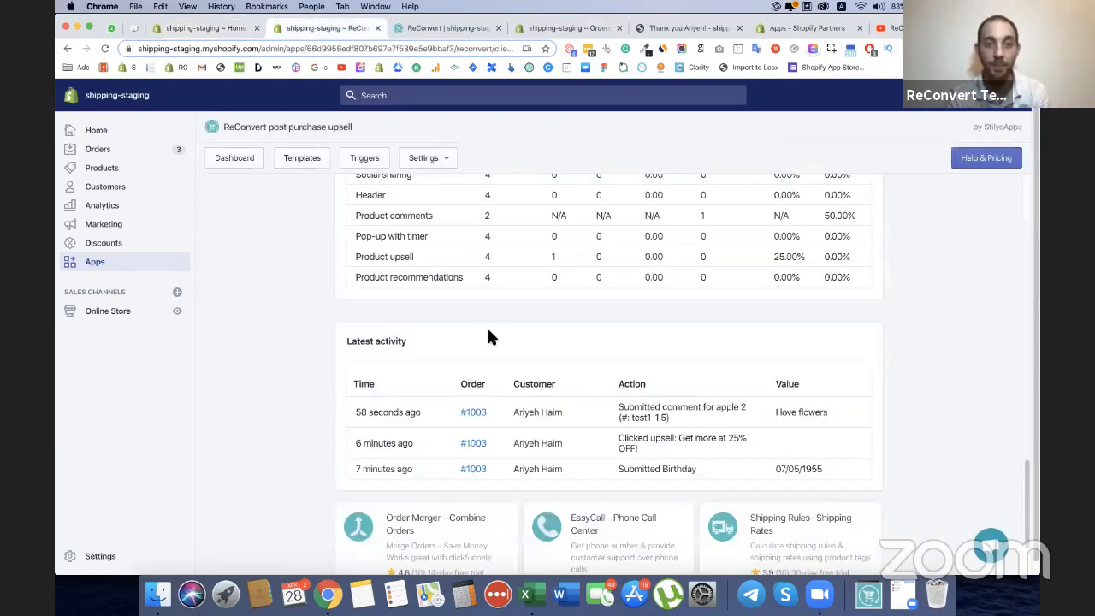
click(423, 158)
click(441, 185)
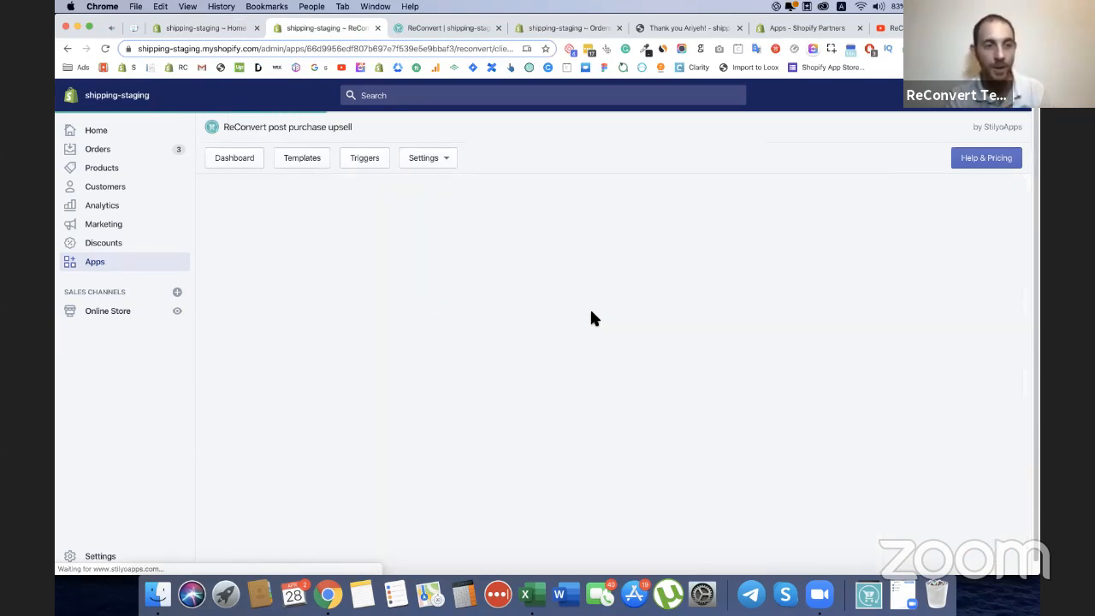
scroll(593, 317, down, 5)
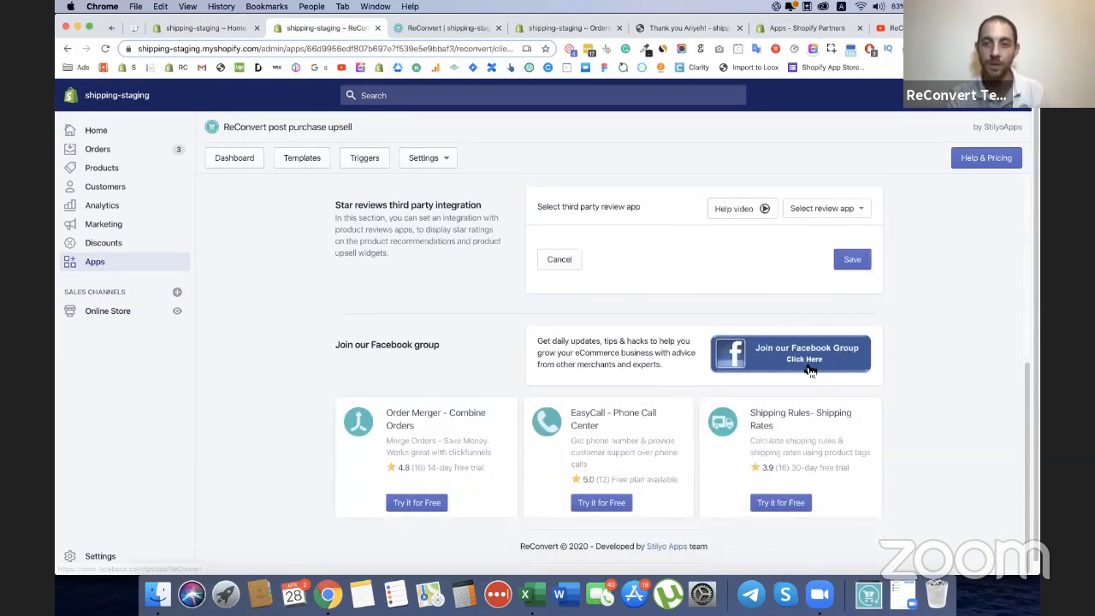